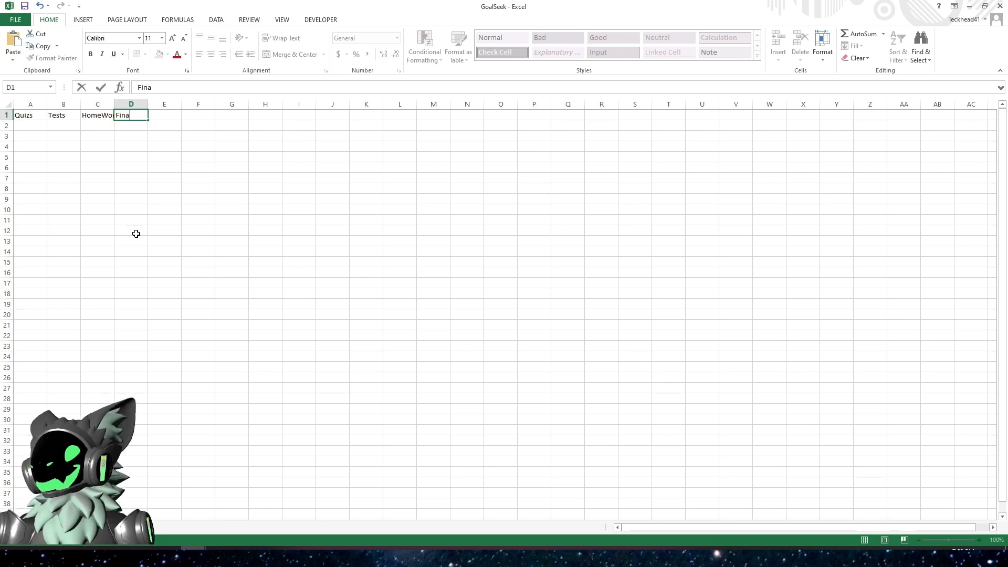
- Complete the Final Exam heading in D1 and auto-fit the widths of columns A to D
text(m)
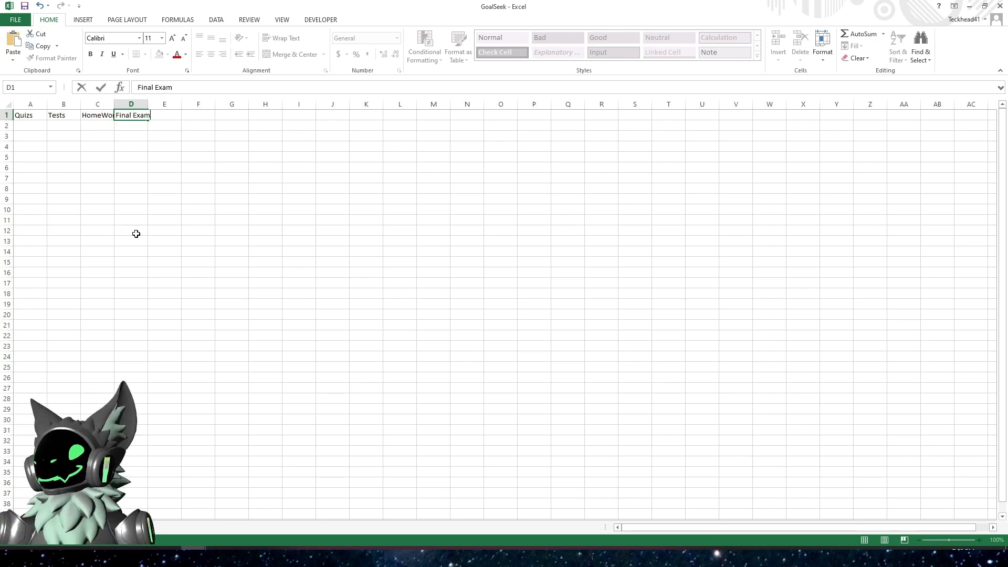
key(Return)
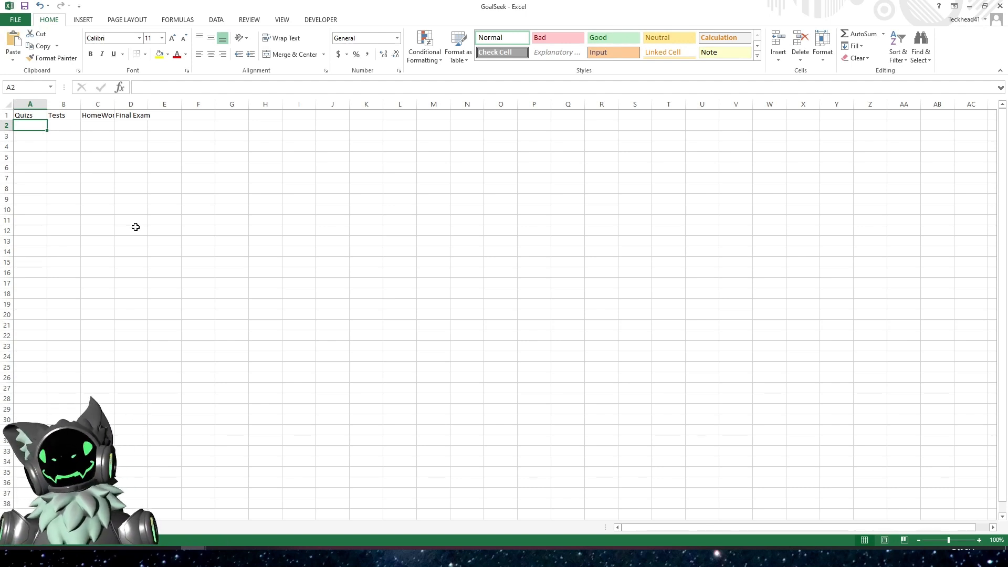
drag(29, 103, 126, 104)
double_click(117, 105)
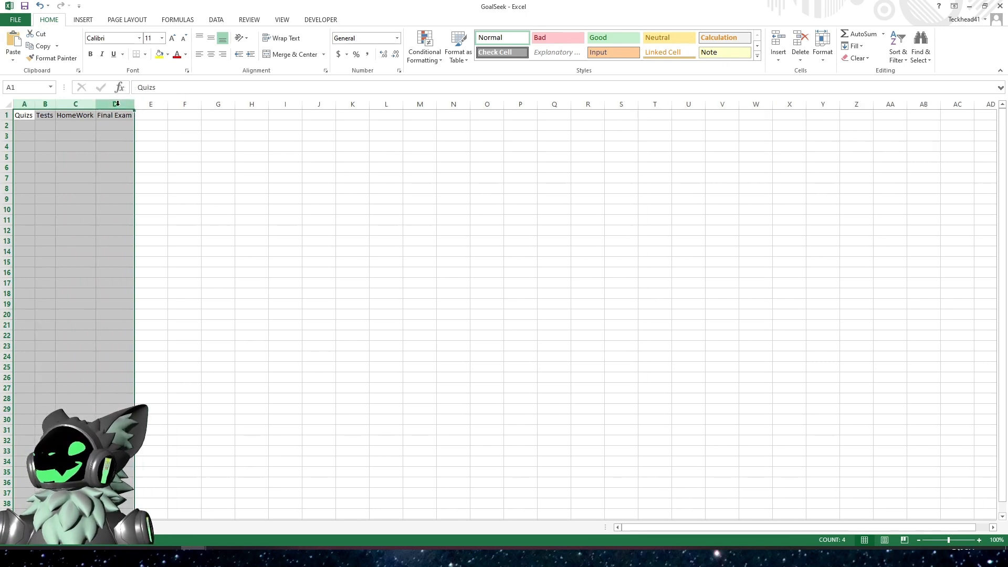
- Enter the category weights 20%, 25%, 20% and 35% in cells A2 to D2
click(48, 137)
click(28, 128)
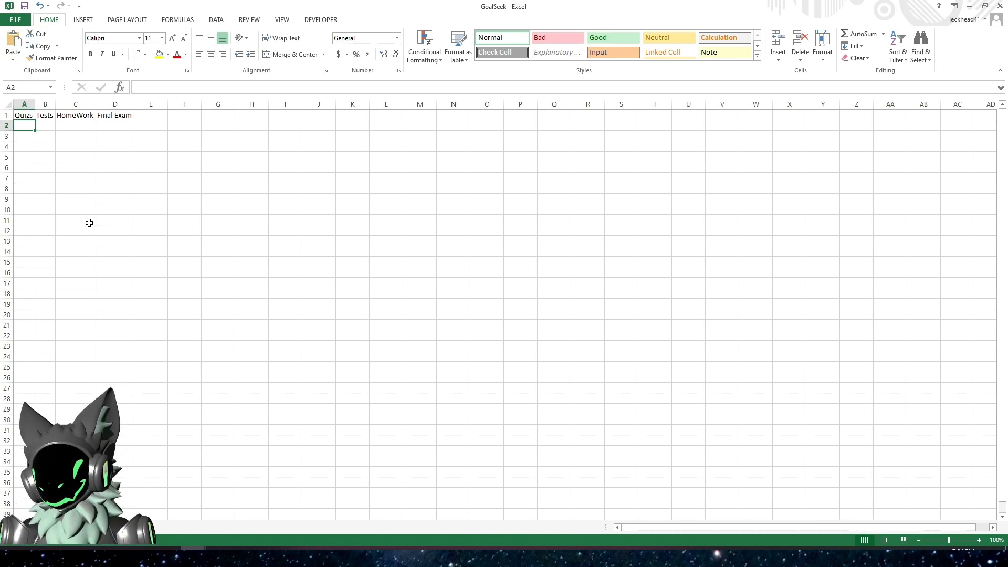
text(20%)
key(Tab)
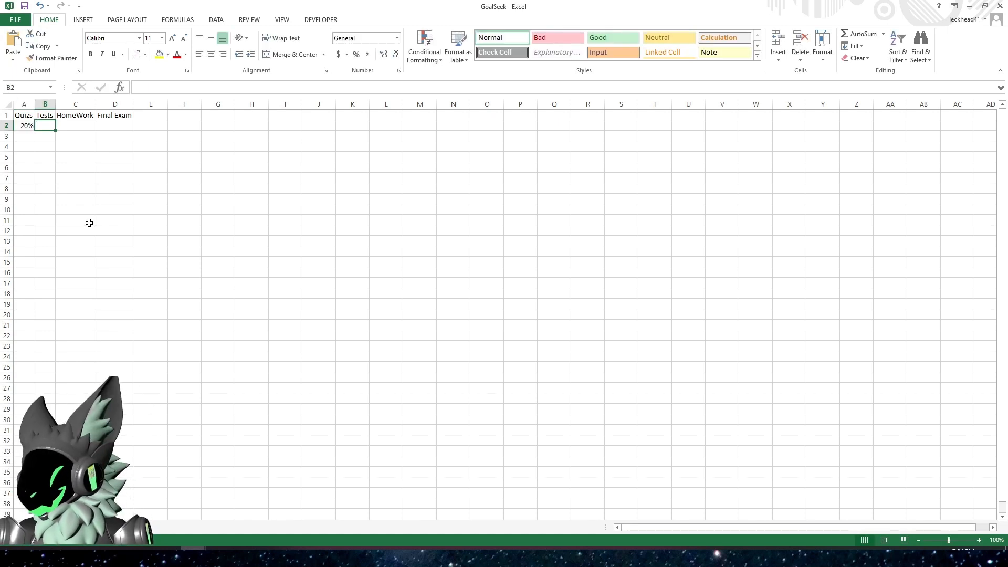
text(25%)
key(Tab)
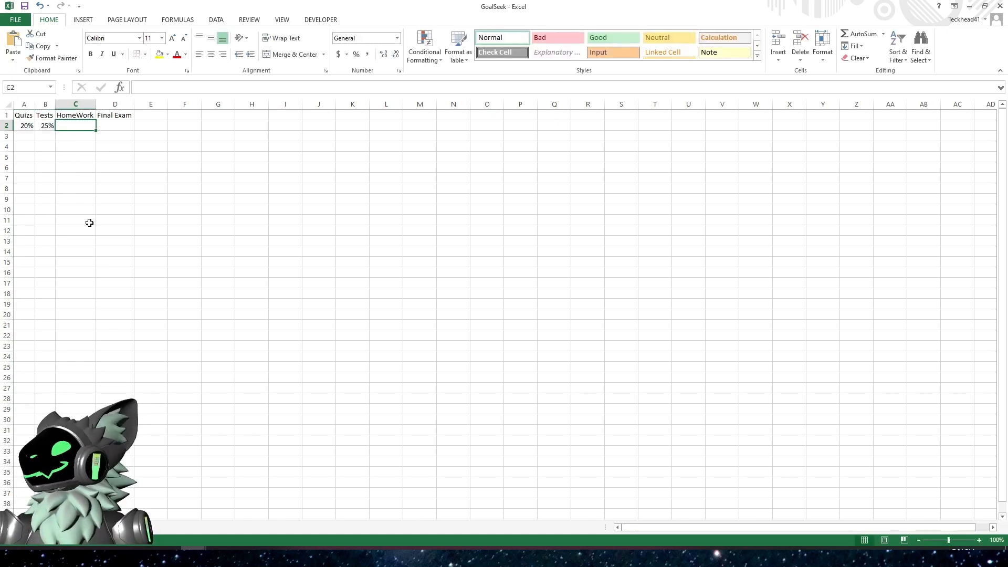
text(2)
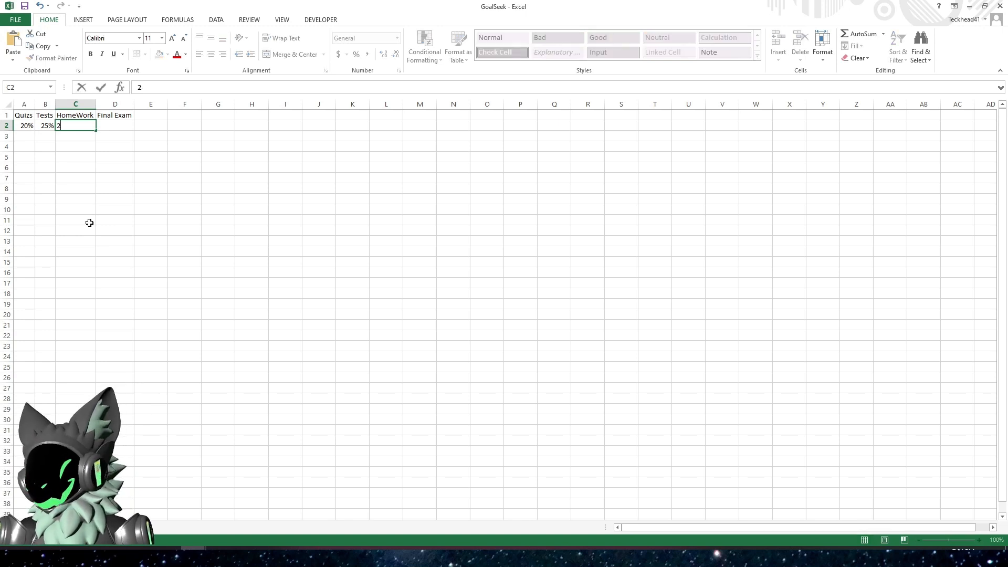
text(0%)
key(Tab)
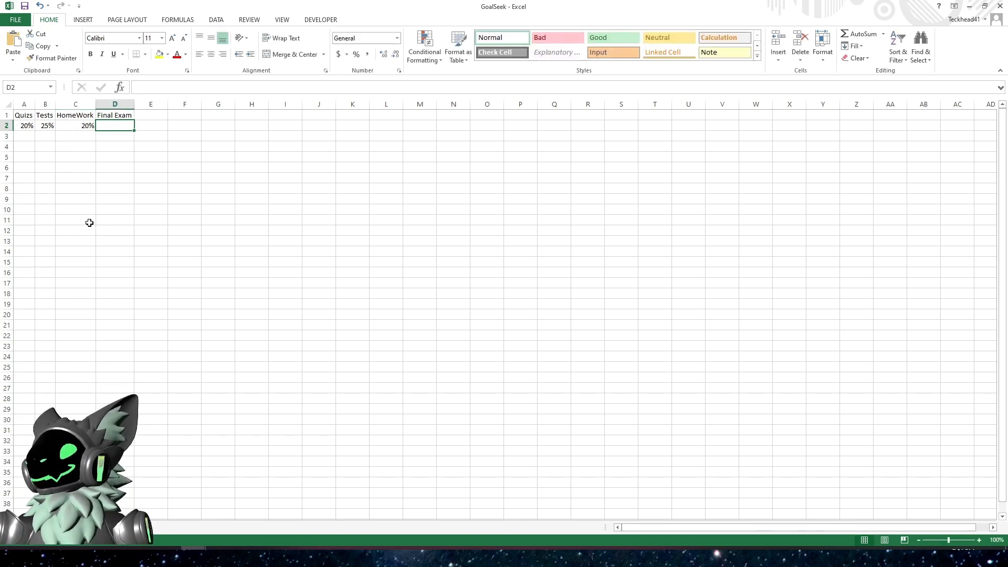
text(35%)
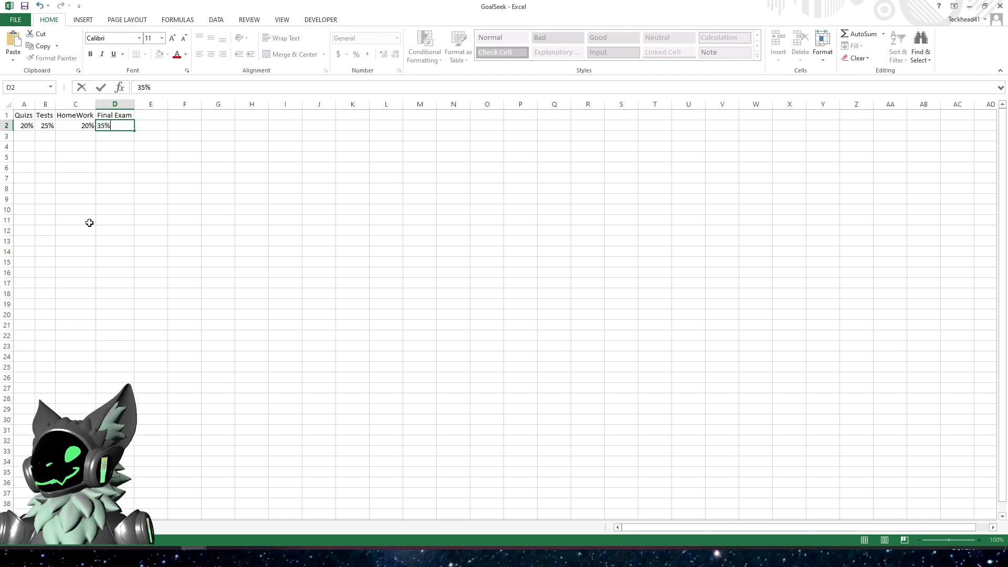
key(Return)
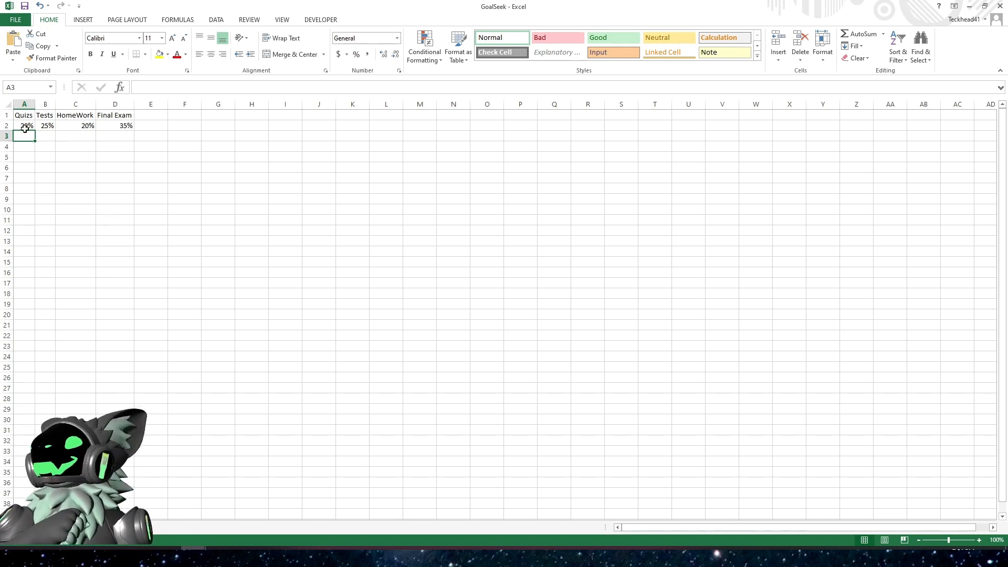
- Check the total of the category weights in A2:D2
drag(25, 125, 113, 128)
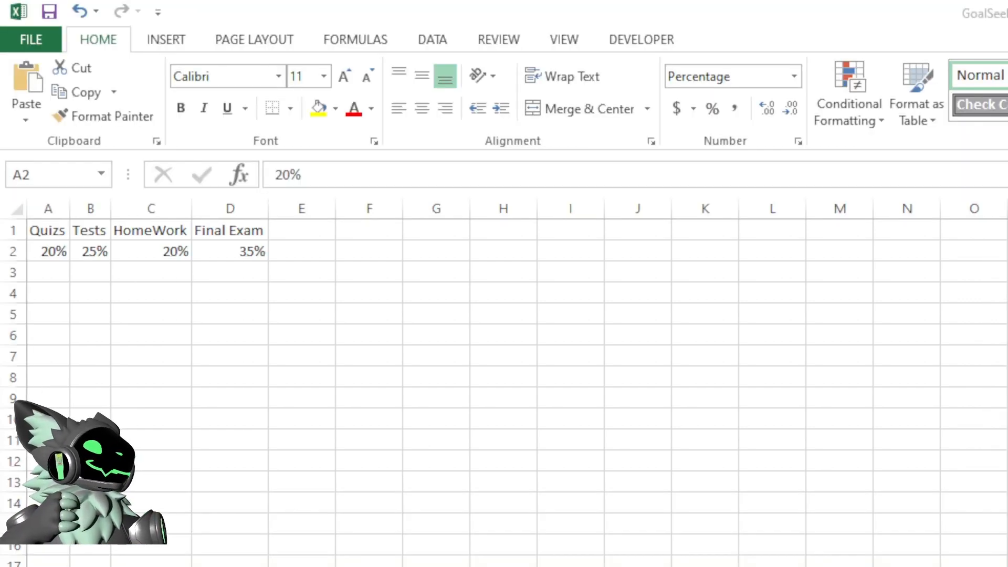
key(ctrl+shift+Right)
click(720, 399)
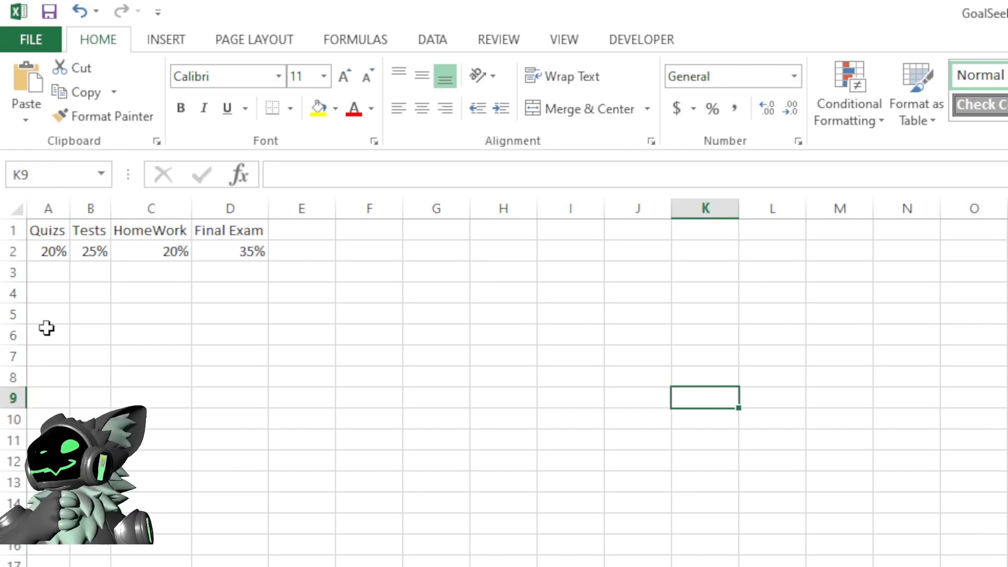
- Enter the quiz scores 77, 91, 65, 71 and 93 in cells A4 to A8
click(47, 279)
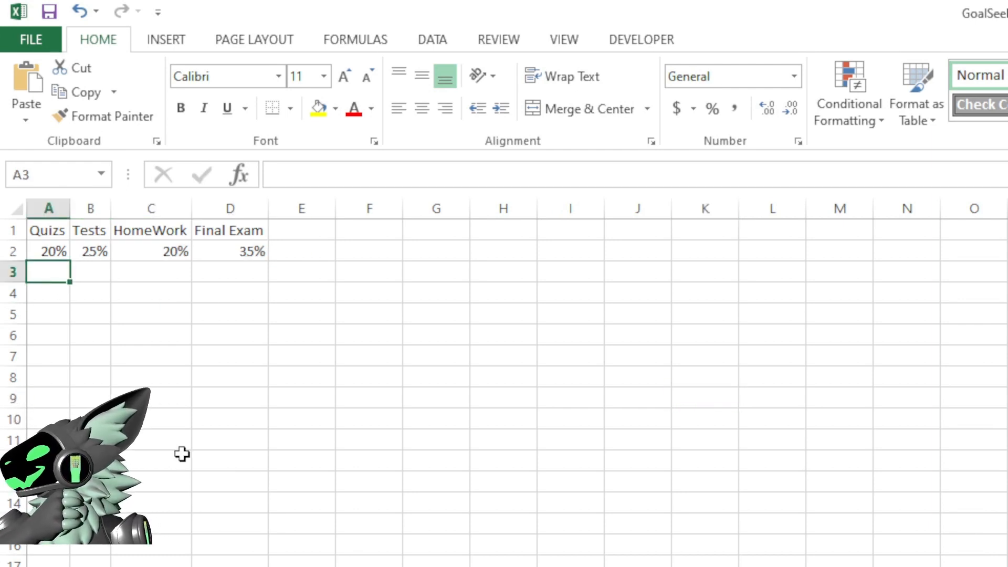
click(48, 294)
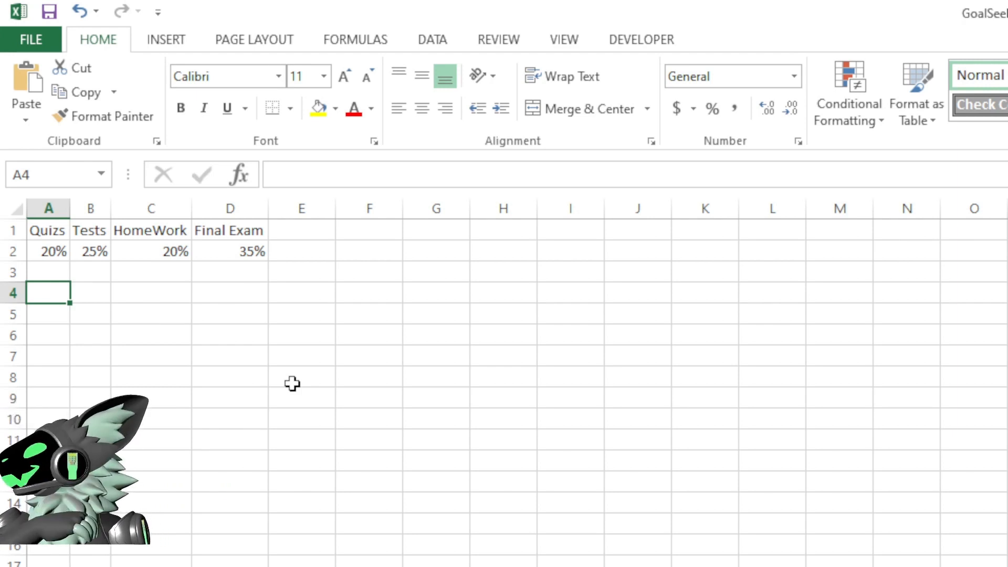
text(77)
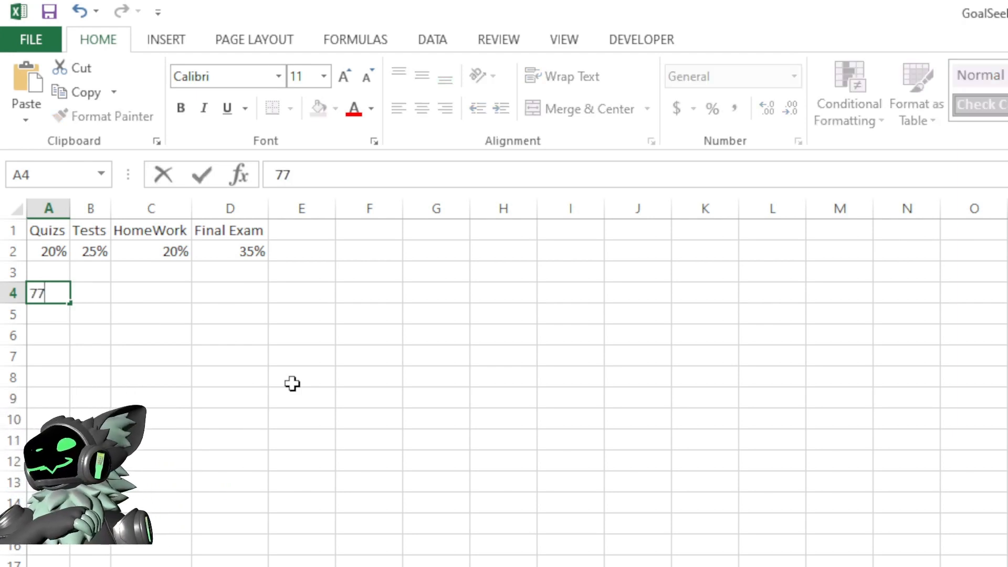
key(Return)
text(91)
key(Return)
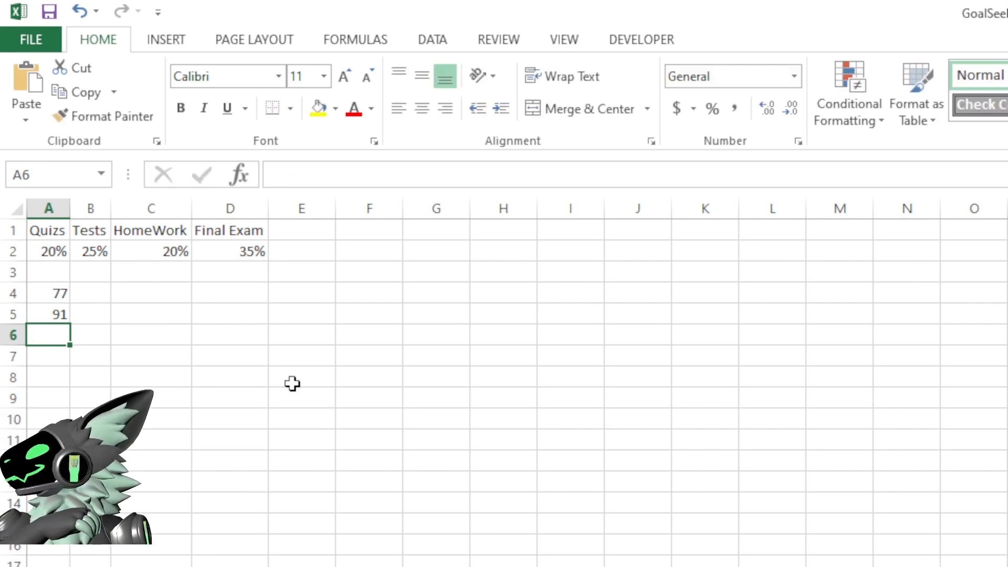
text(65)
key(Return)
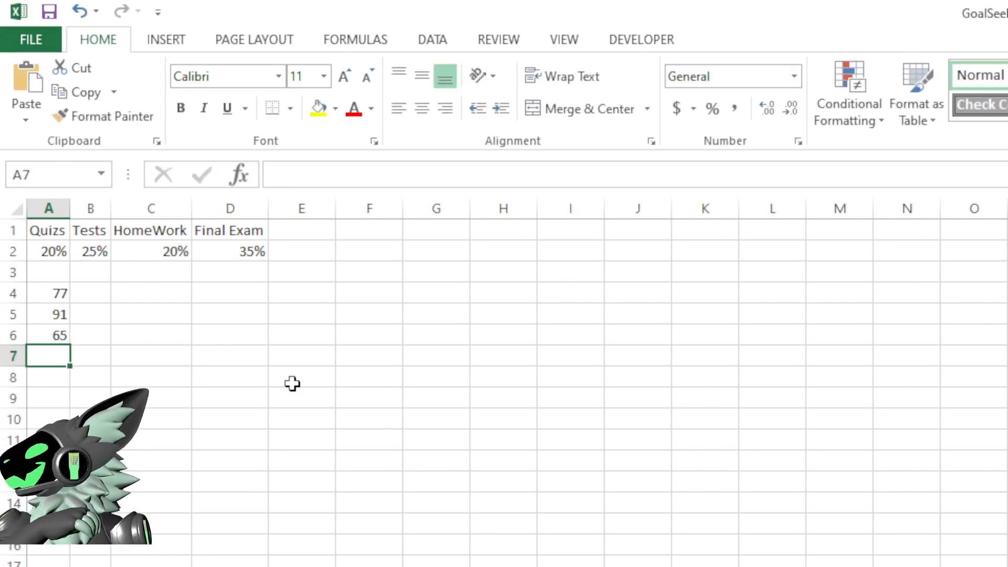
text(71)
key(Return)
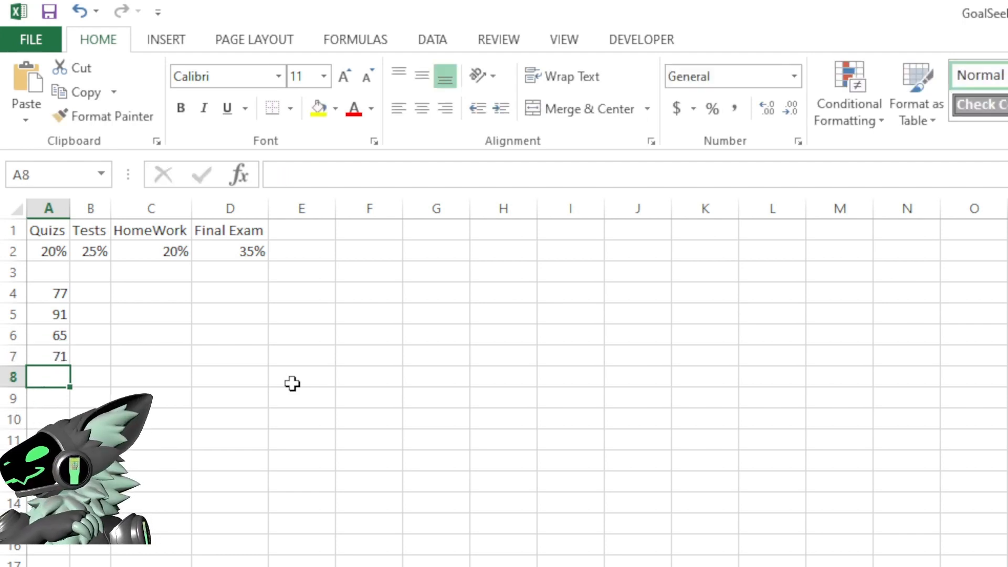
text(93)
key(Return)
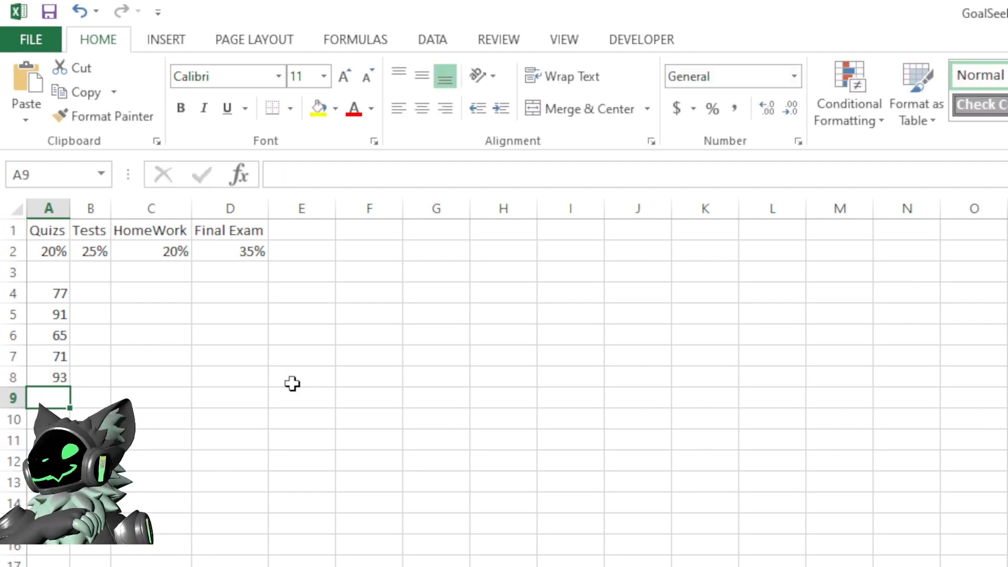
- Continue the quiz scores with 68, 70, 89, 80 and 84 in cells A9 to A13
text(68)
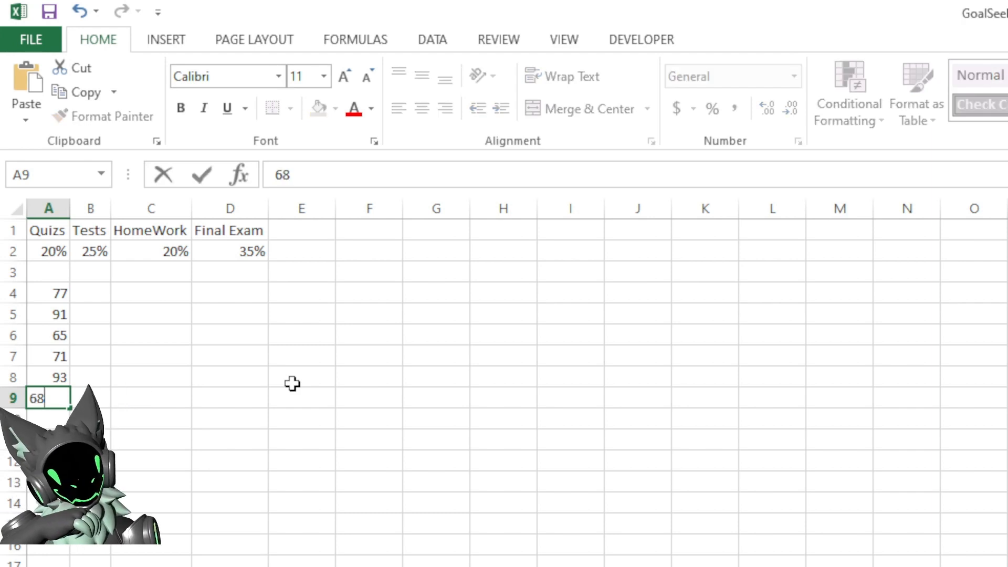
key(Return)
text(70)
key(Return)
text(8)
key(Return)
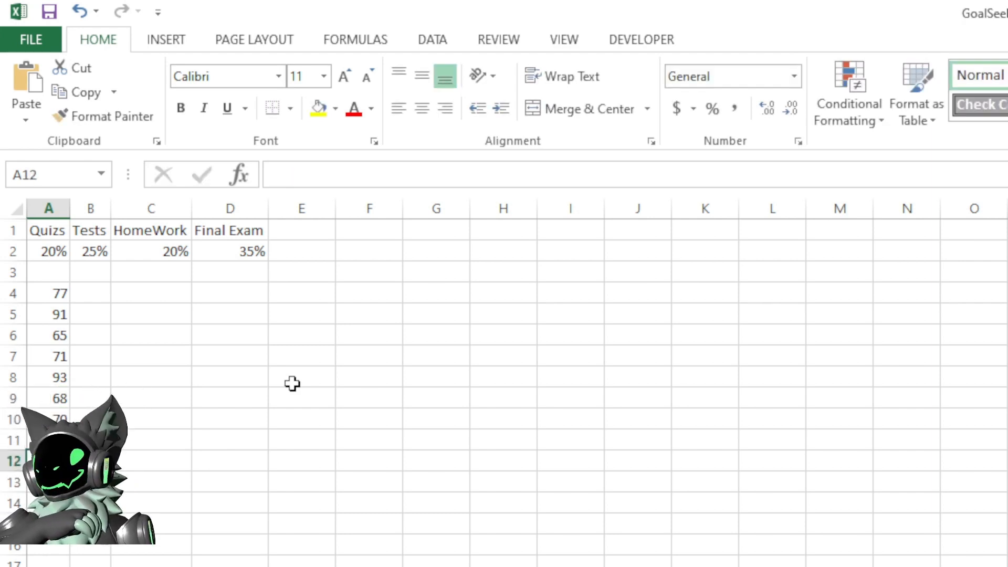
key(Return)
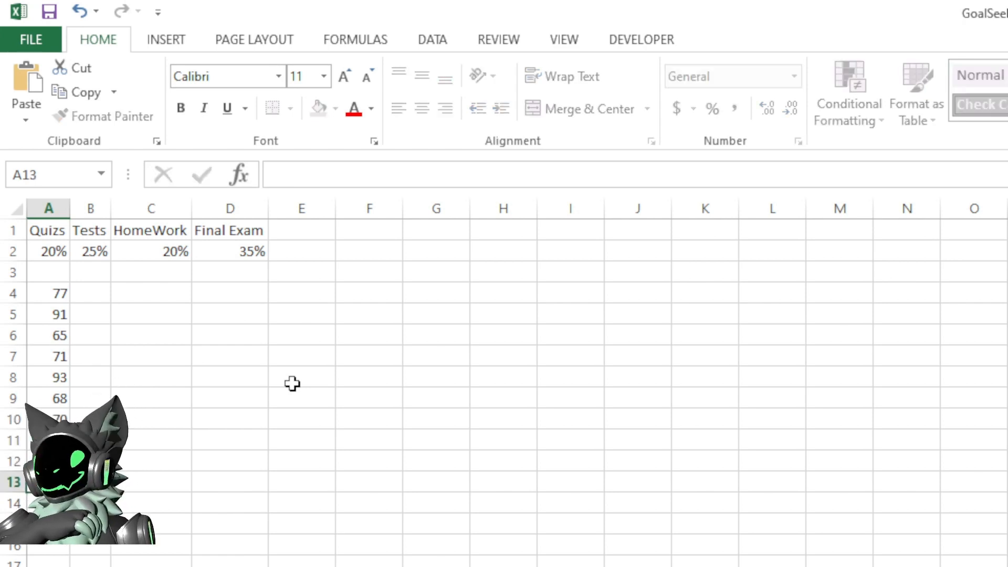
key(Return)
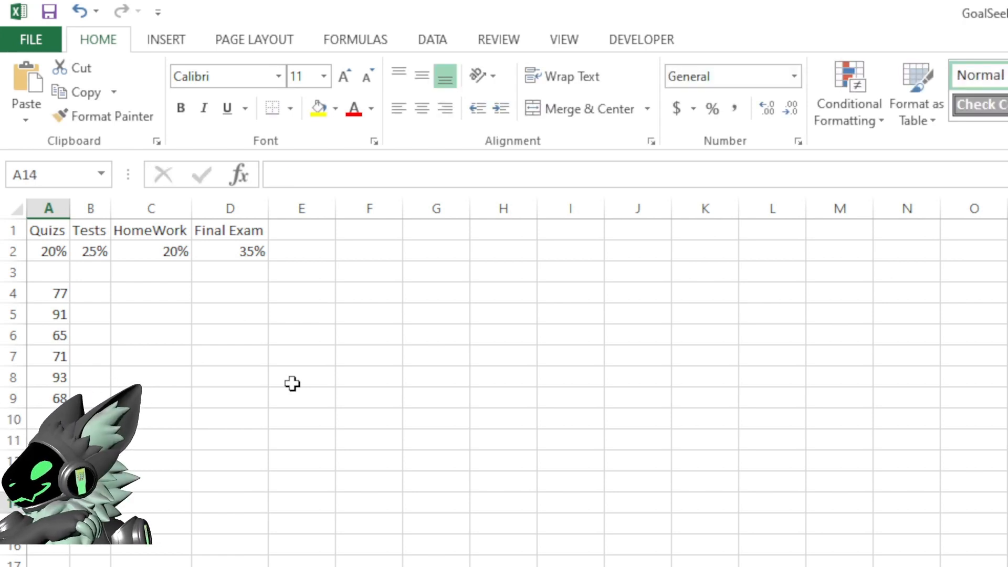
text(78)
key(Return)
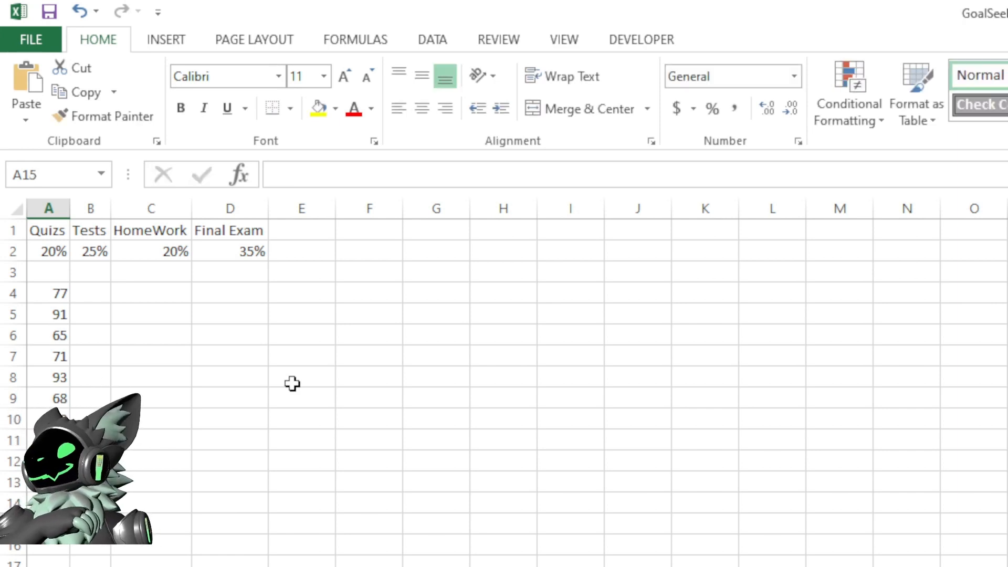
drag(57, 295, 58, 503)
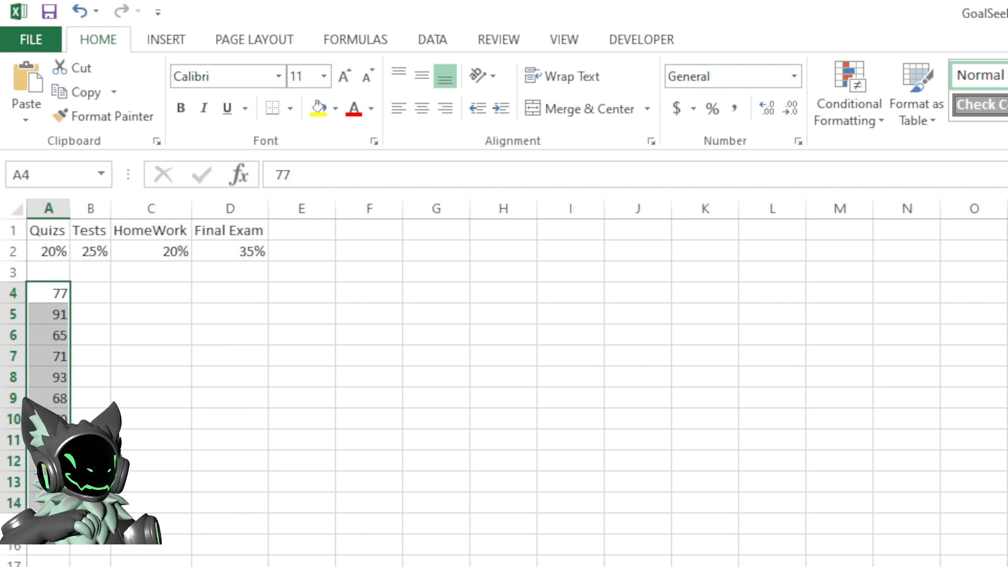
click(58, 503)
key(Delete)
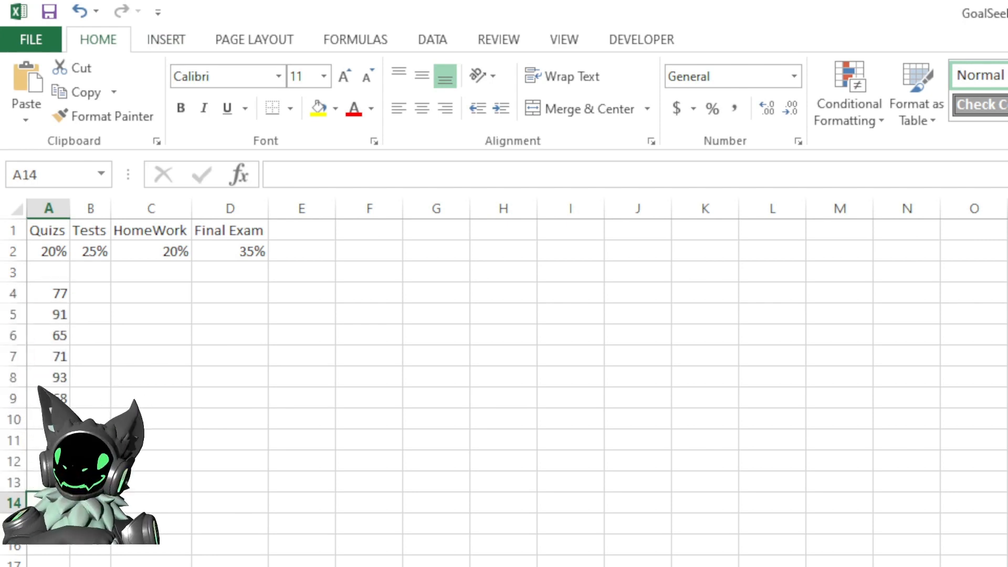
- Check the count, sum and average of the quiz scores in A4:A13
drag(52, 482, 44, 294)
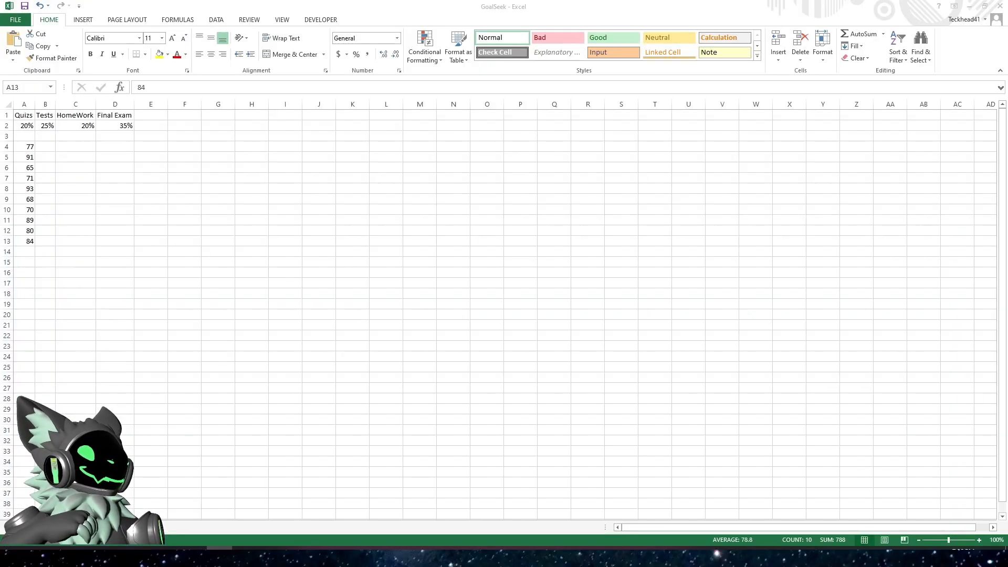
click(840, 529)
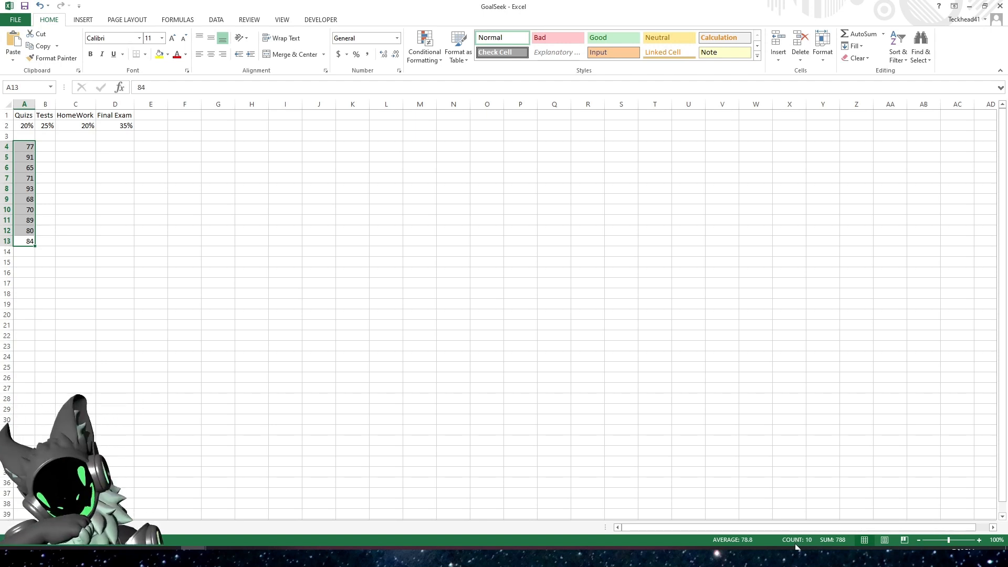
click(780, 450)
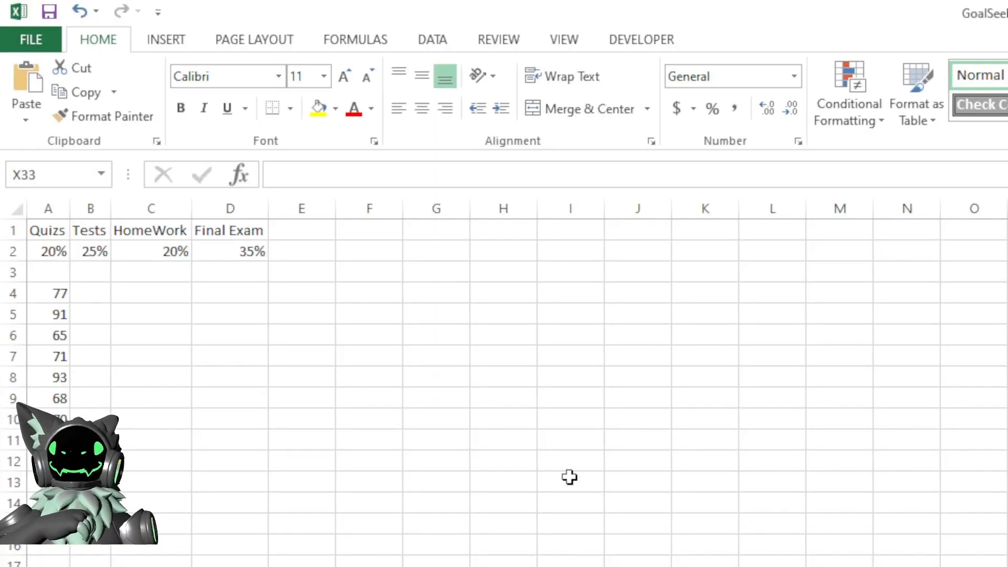
click(369, 391)
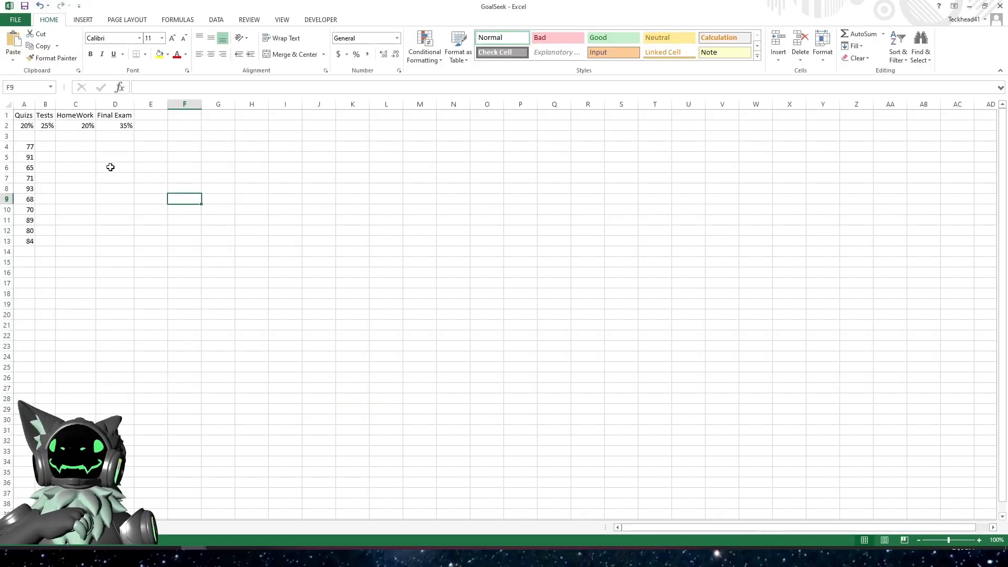
- Enter the formula =RANDBETWEEN(60,100) in cell B4 to generate a random test score
click(152, 313)
click(47, 144)
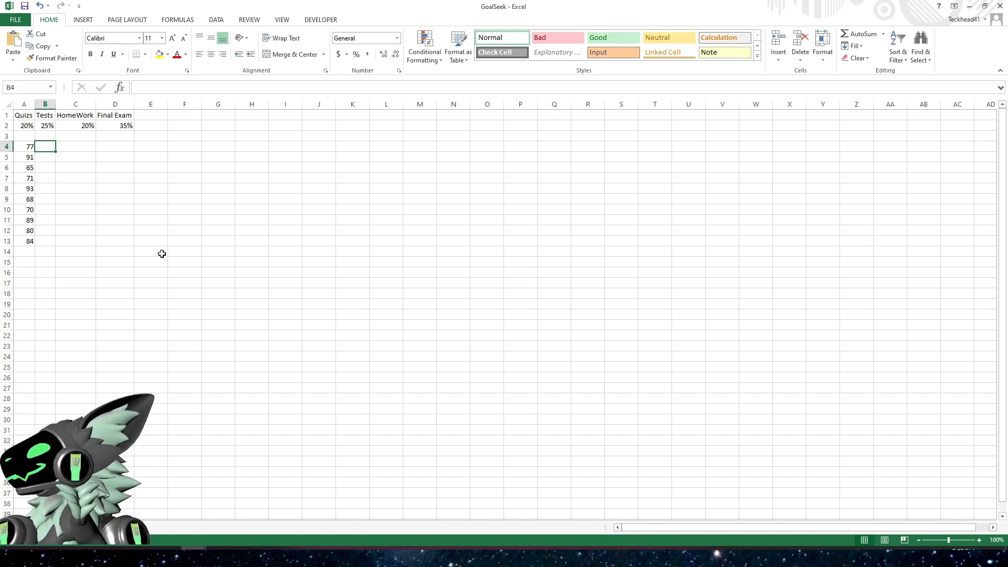
text(=)
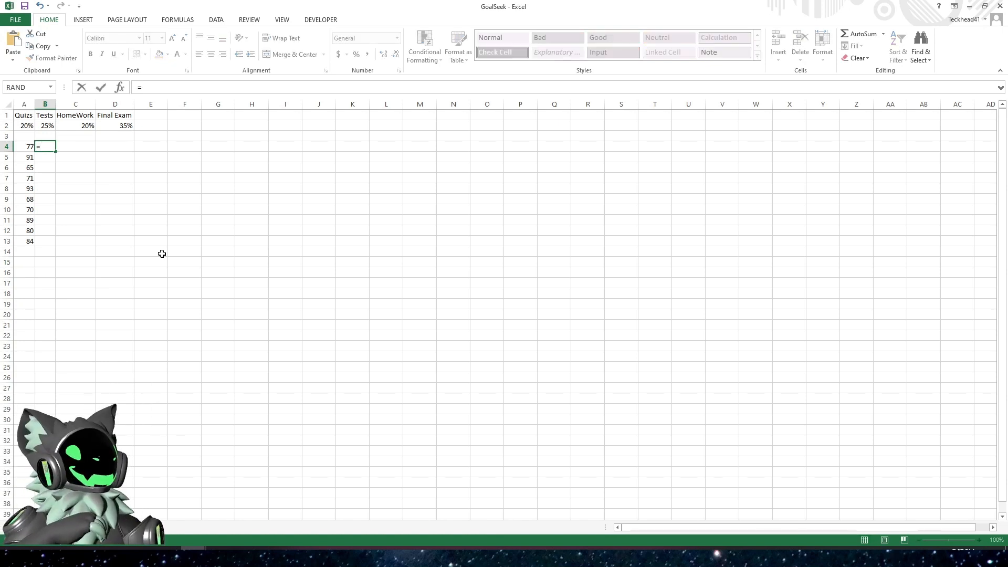
text(ran)
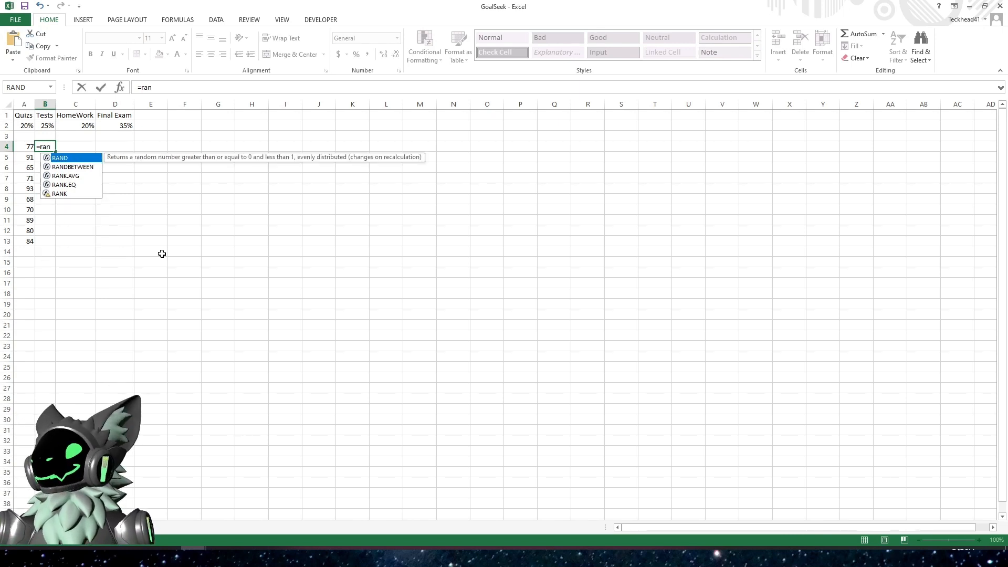
key(Down)
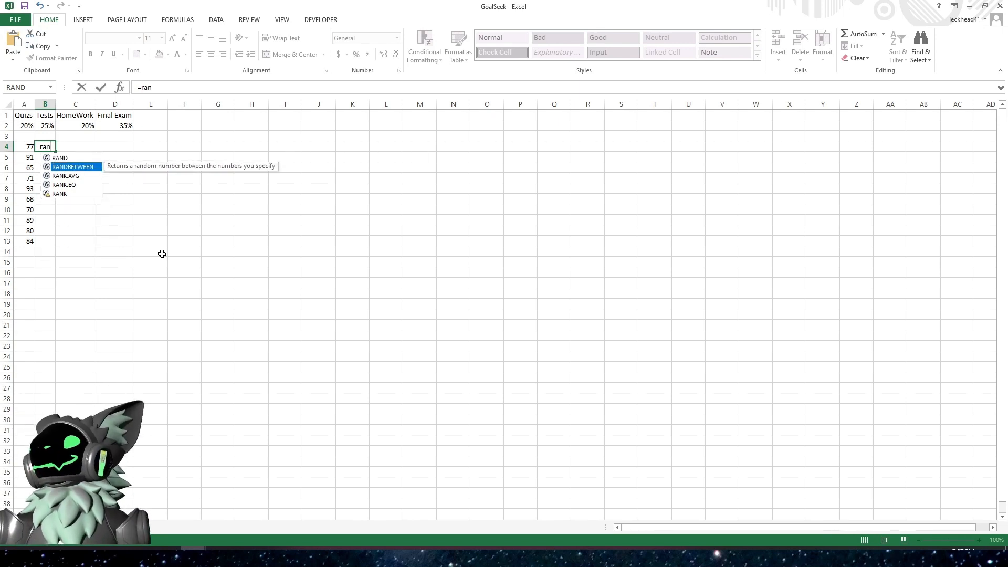
double_click(67, 167)
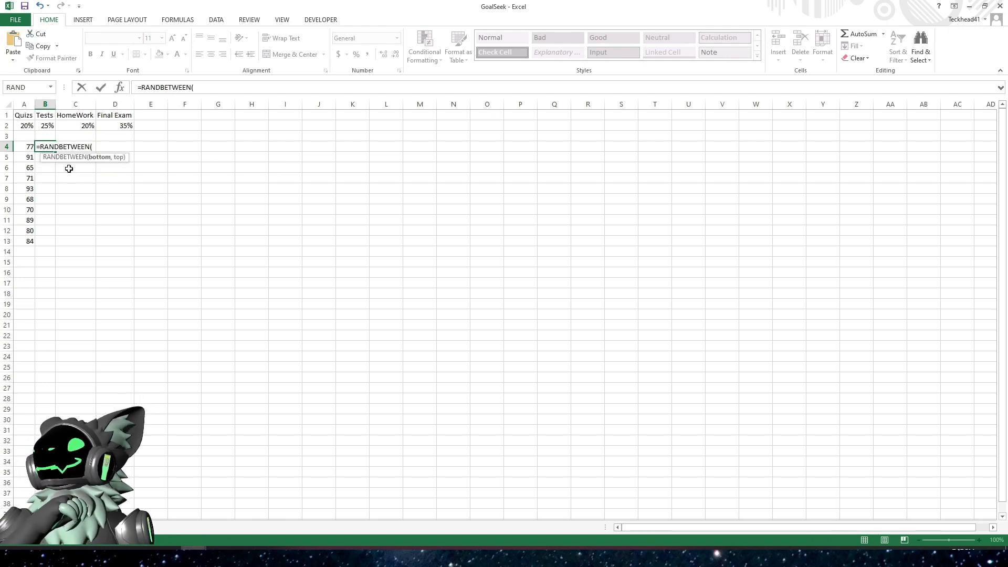
click(207, 88)
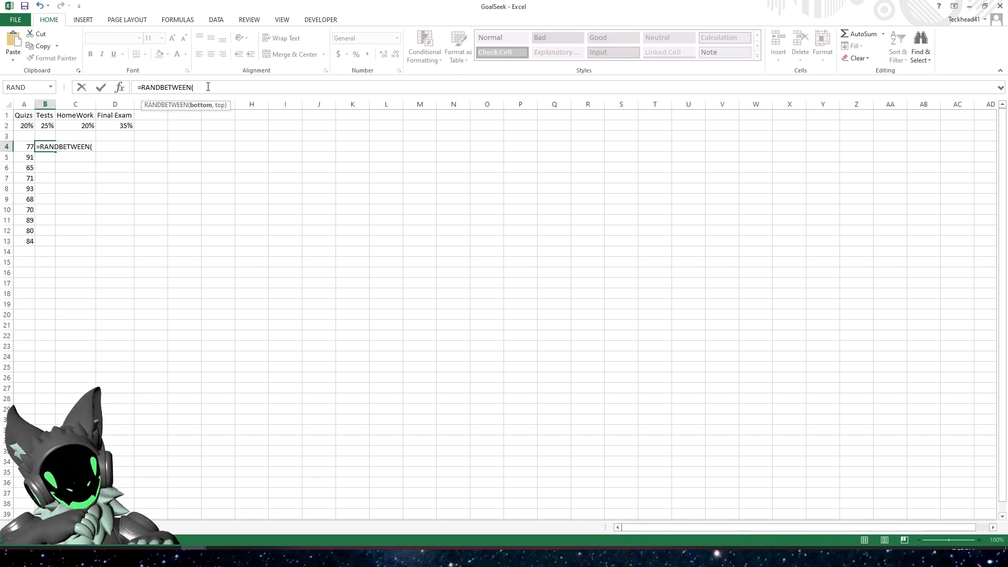
text(60)
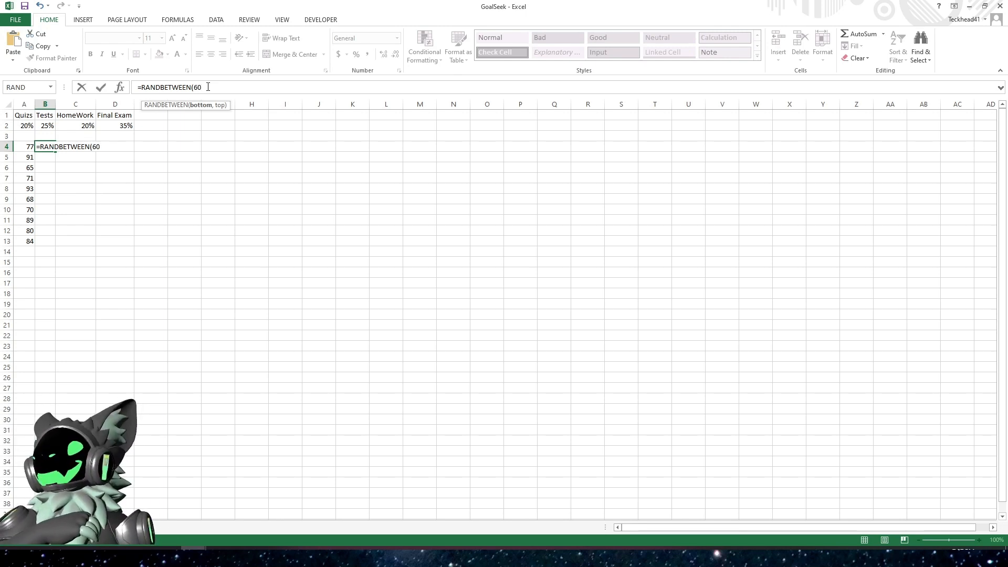
text(,)
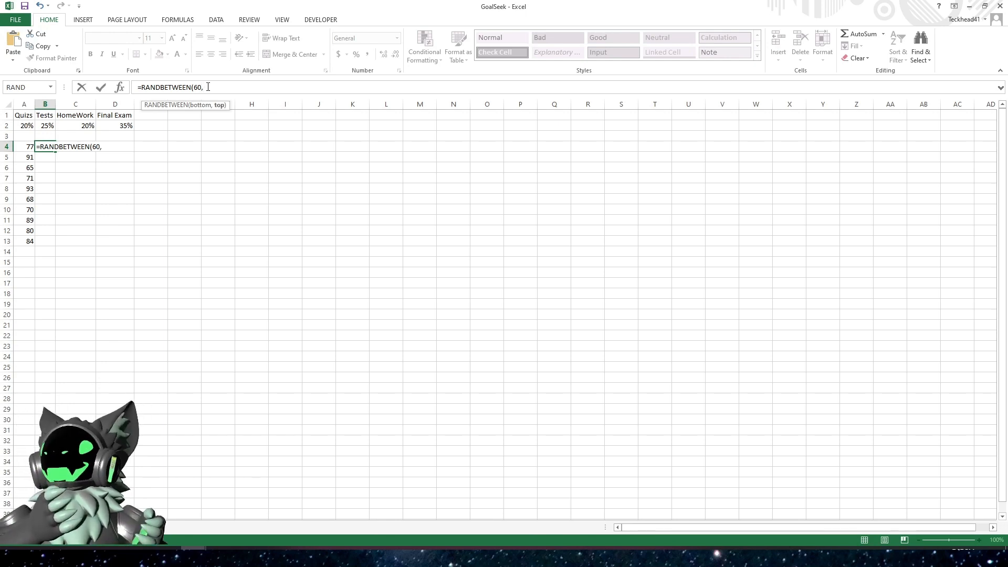
text(100)
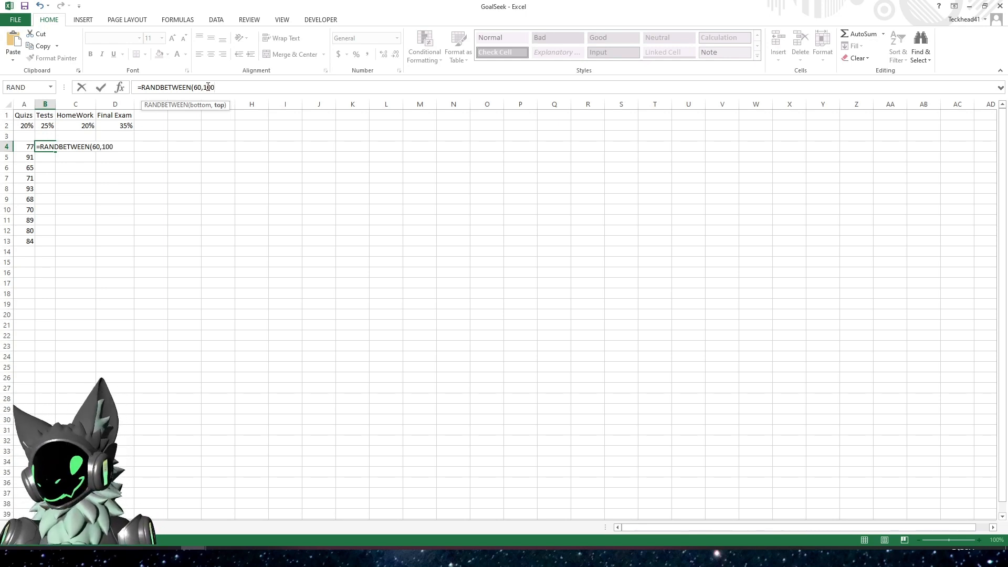
key(Return)
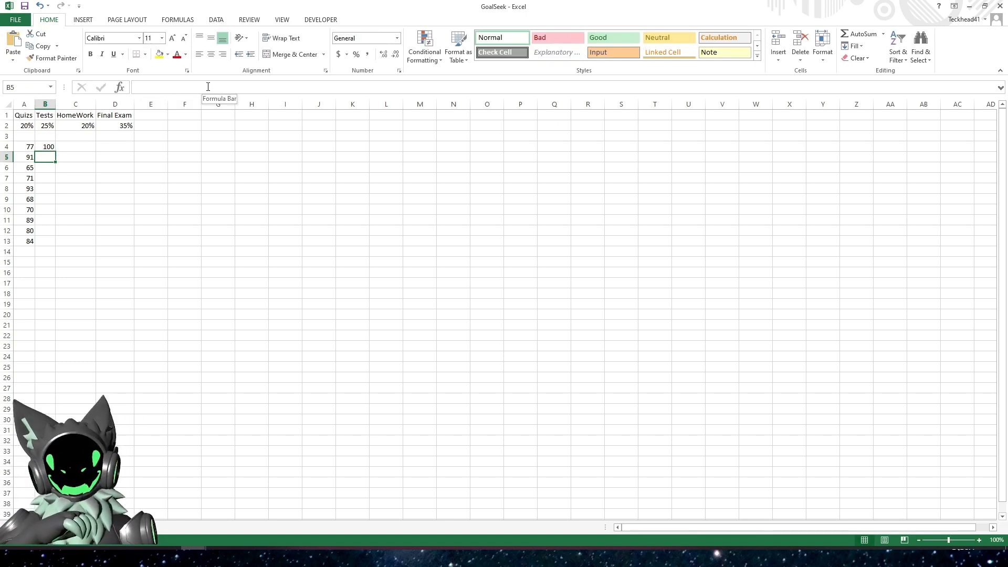
- Check the formula in B4 and recalculate the sheet repeatedly to generate new random test scores
key(Up)
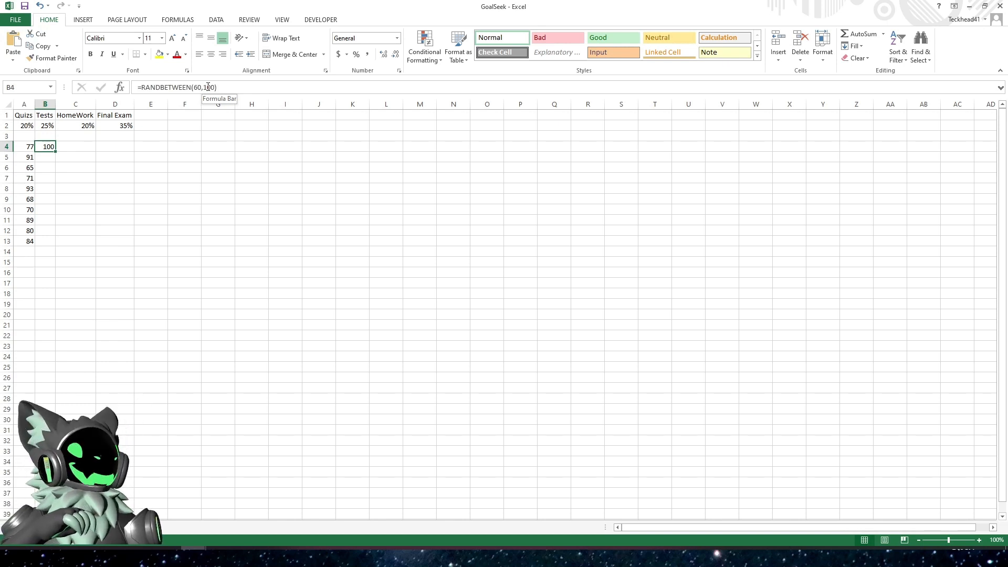
key(Down)
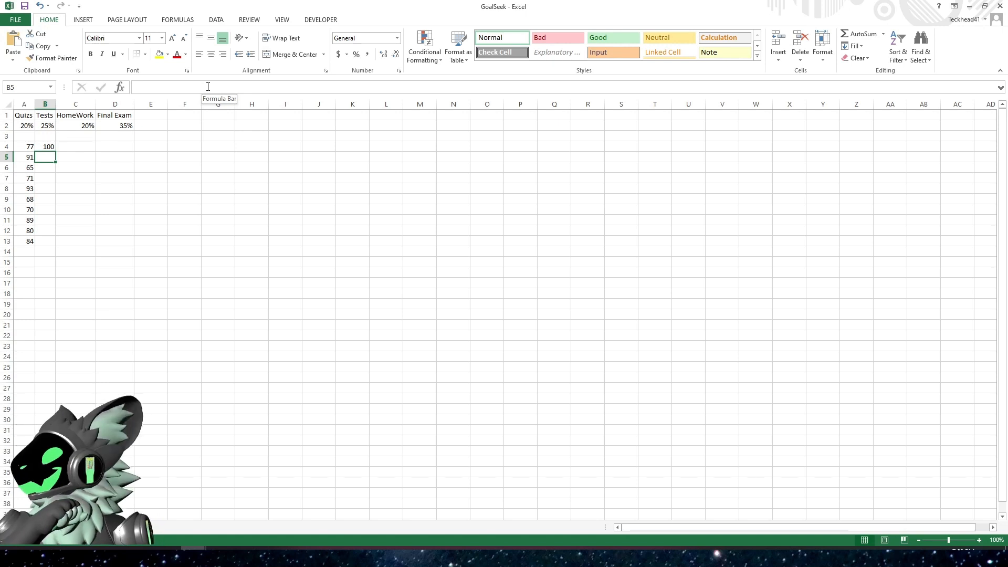
key(F9)
key(F9)
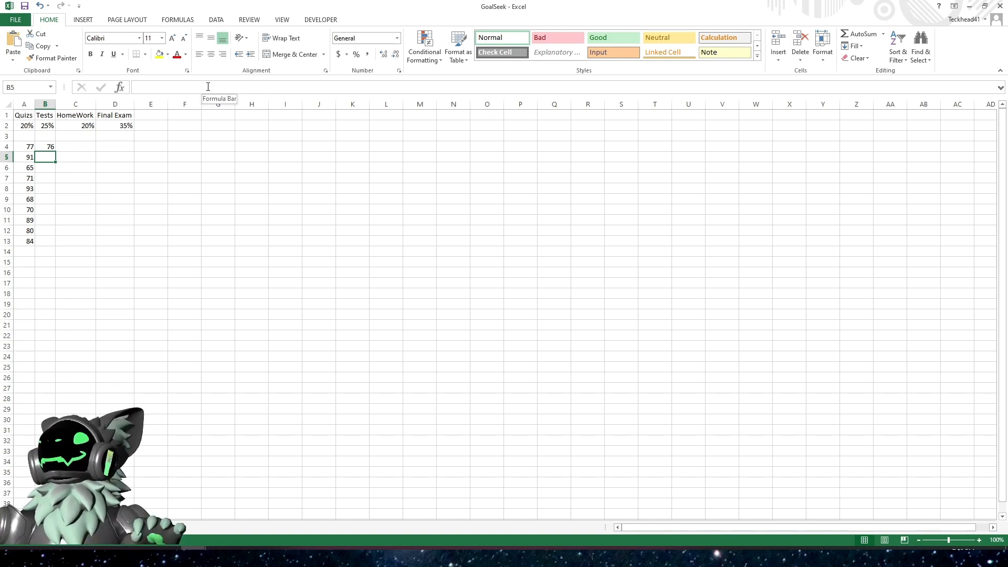
click(81, 167)
key(F9)
key(F9)
key(F9)
key(F9)
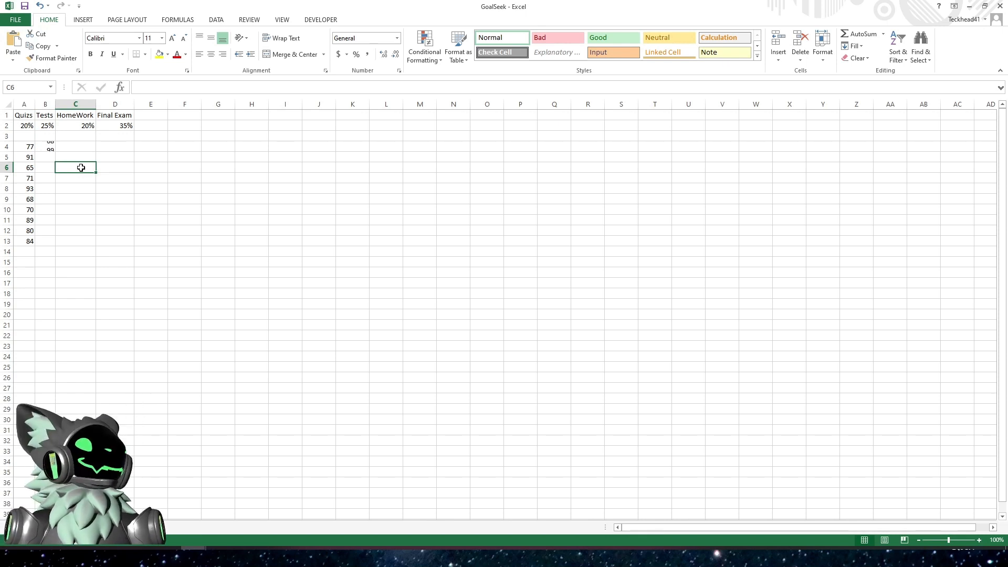
key(F9)
key(F9)
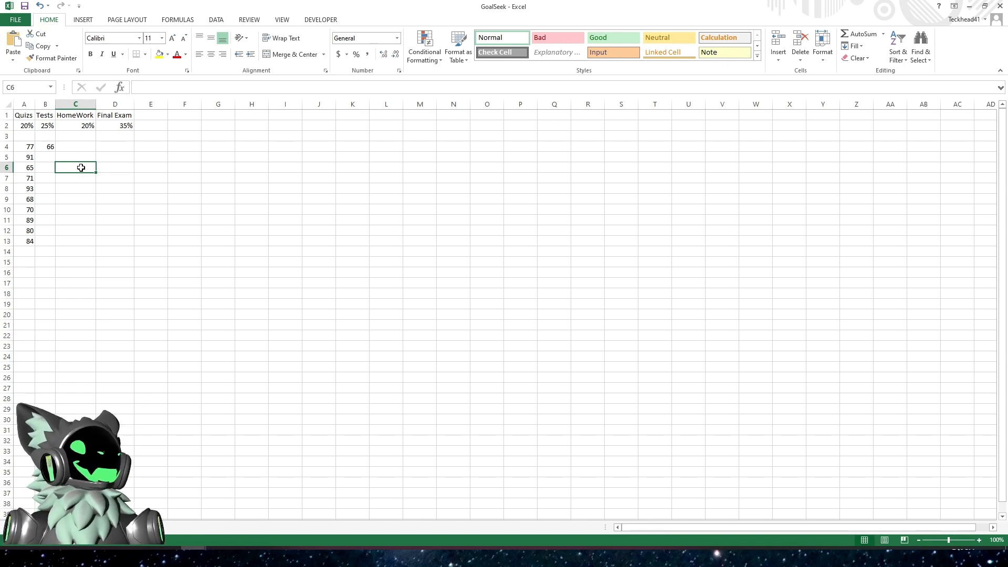
key(F9)
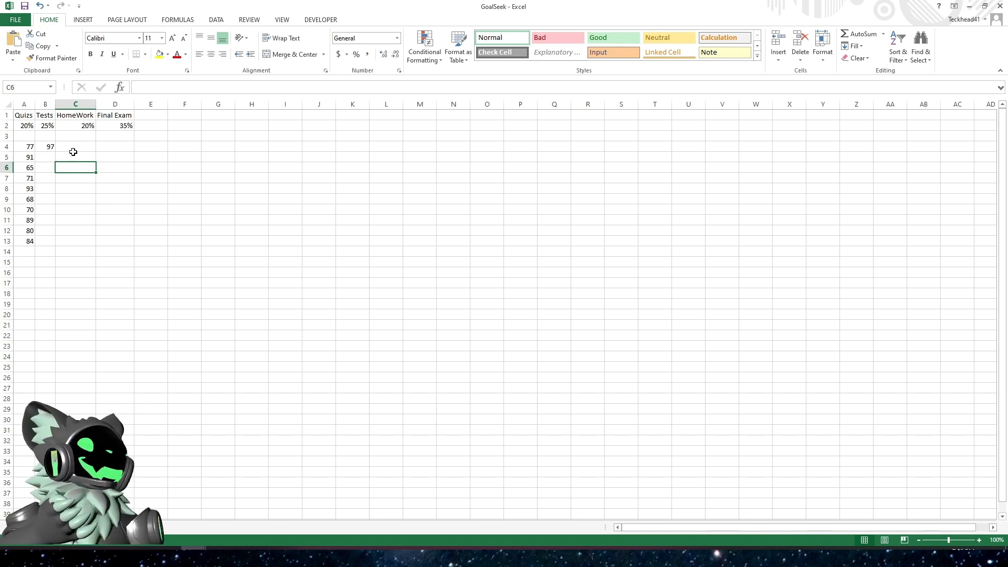
- Fill the RANDBETWEEN formula from B4 down to B13 and select the test scores
click(47, 144)
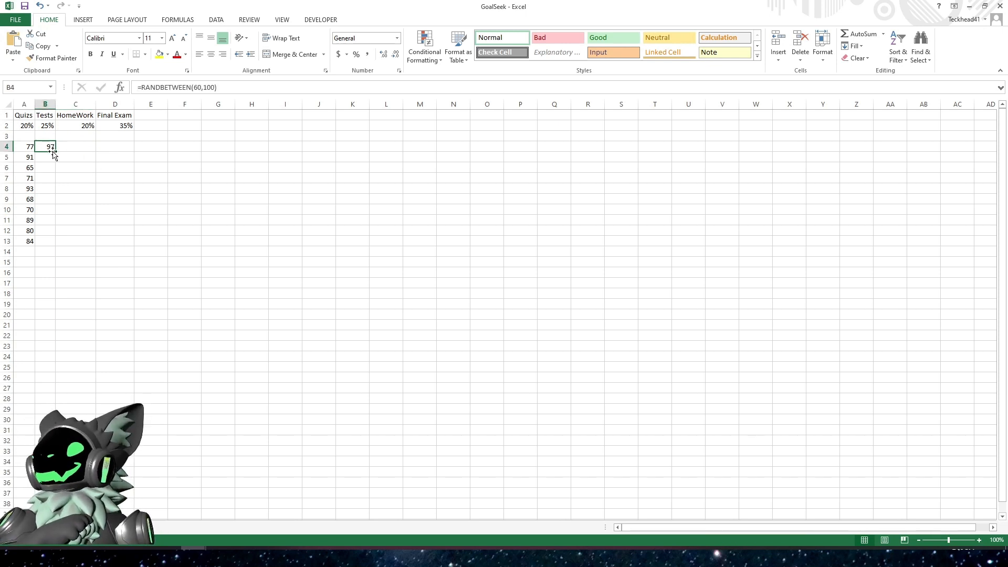
drag(55, 152, 56, 246)
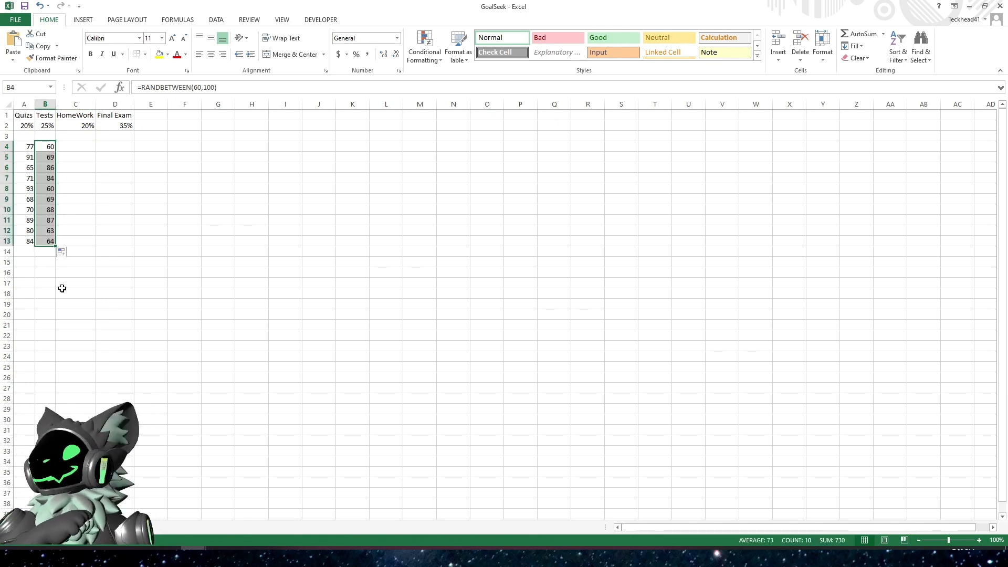
click(81, 143)
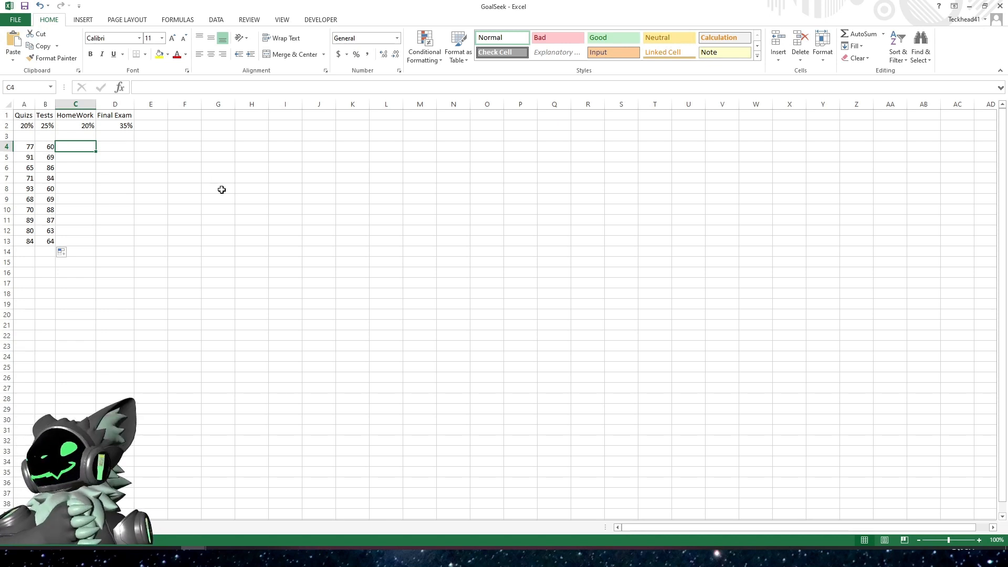
drag(49, 146, 44, 239)
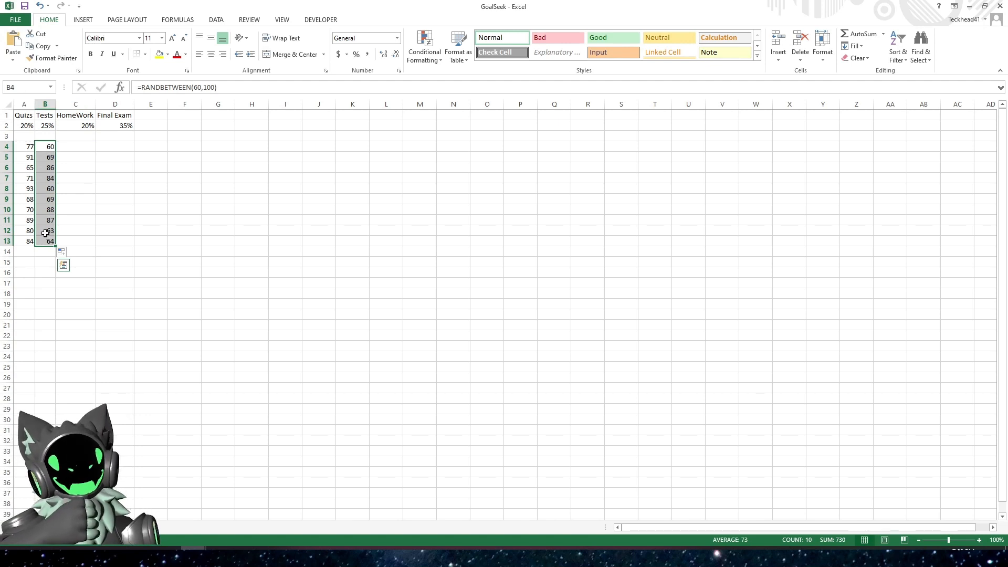
- Enter the formula =RANDBETWEEN(60,100) in cell C4 to generate a random homework score
click(75, 150)
text(=ran)
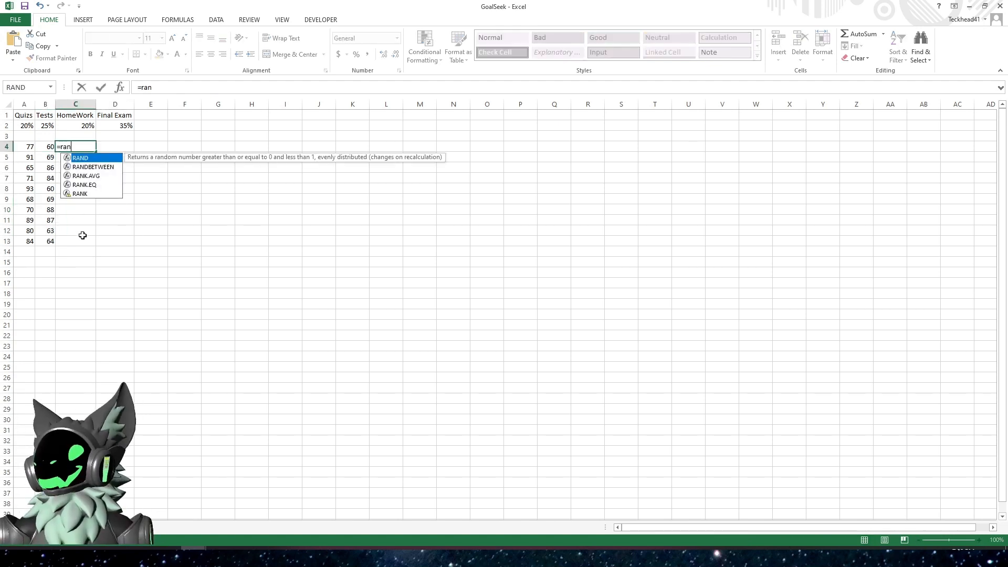
double_click(94, 167)
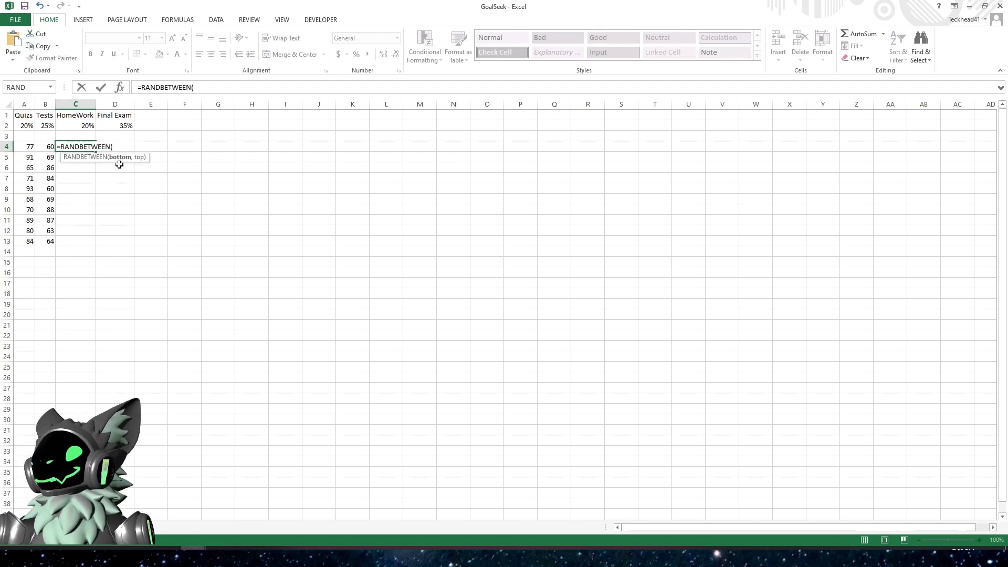
text(60)
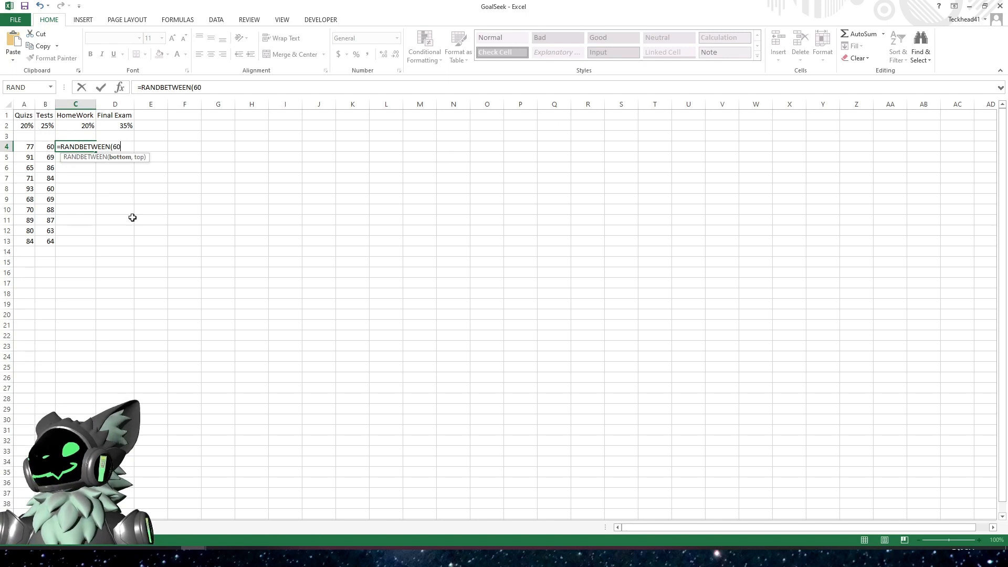
text(,100)
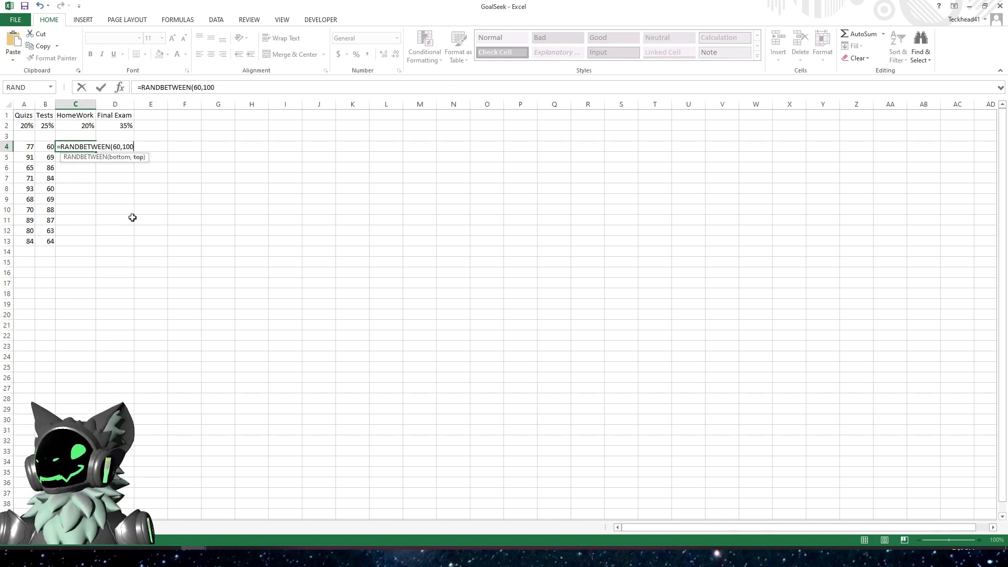
text())
key(Return)
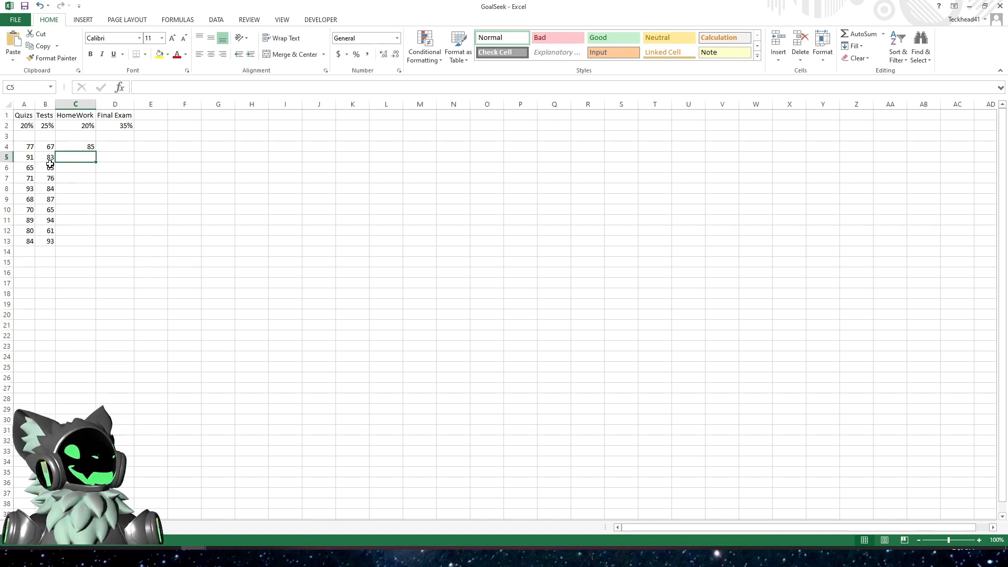
- Fill the homework formula from C4 down to C13
click(79, 148)
drag(95, 151, 85, 247)
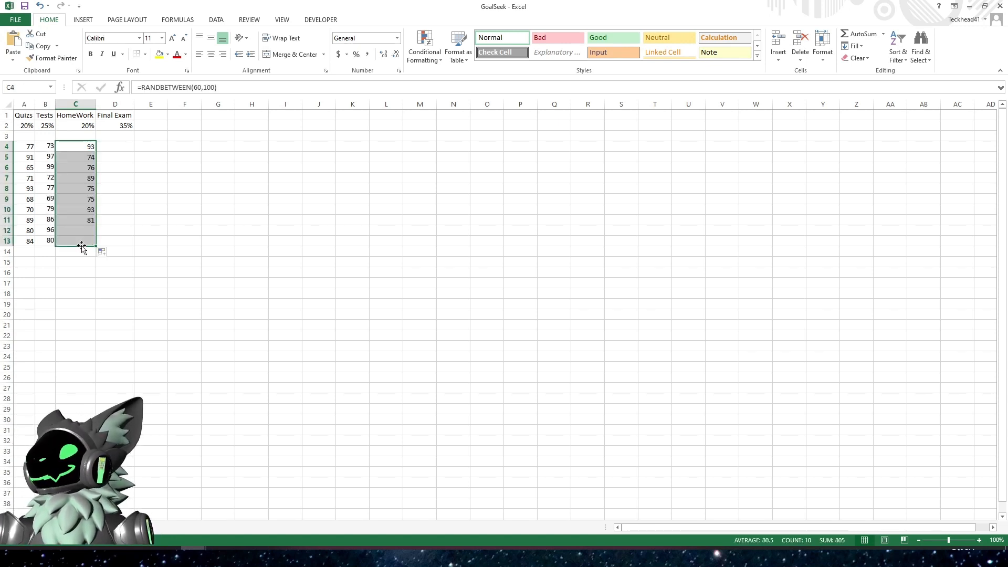
click(84, 277)
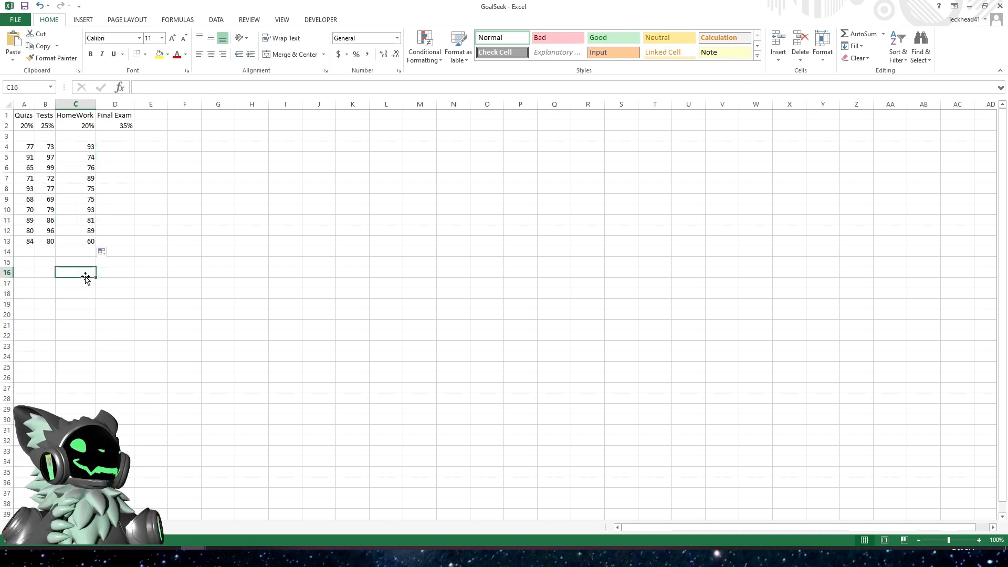
click(49, 148)
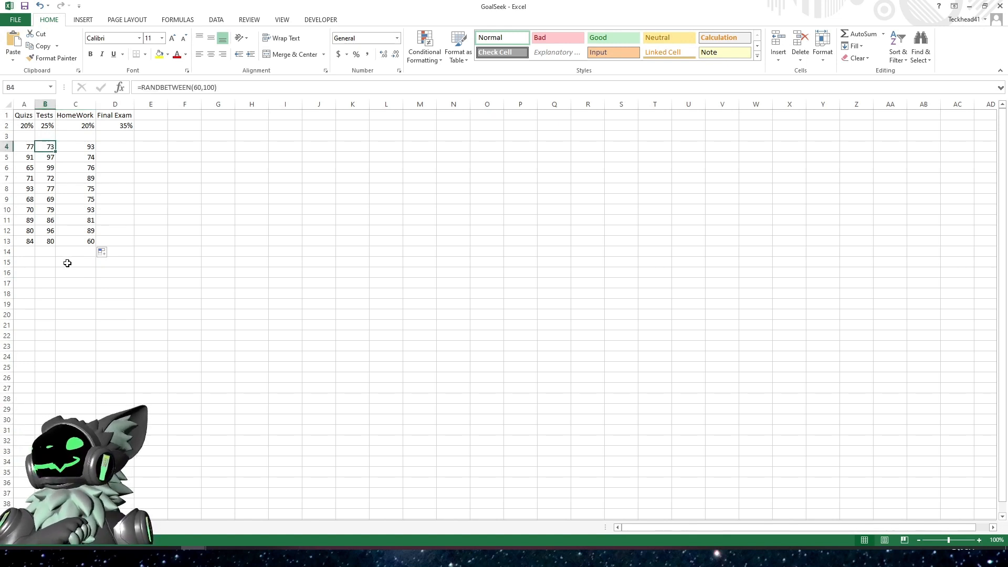
click(46, 250)
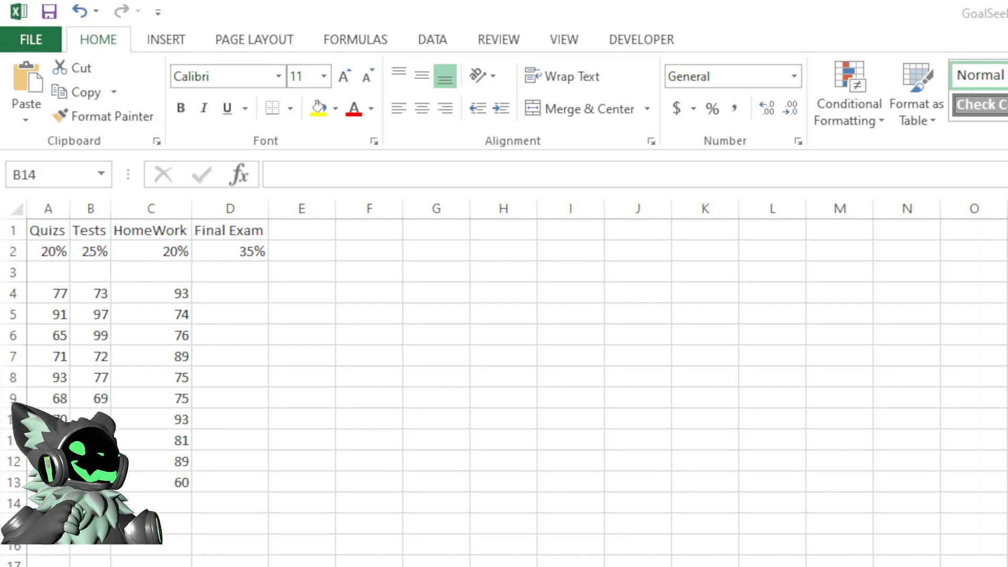
- Enter 45 in the empty cell F7 to trigger a recalculation of the random scores, and clear it
drag(231, 357, 231, 369)
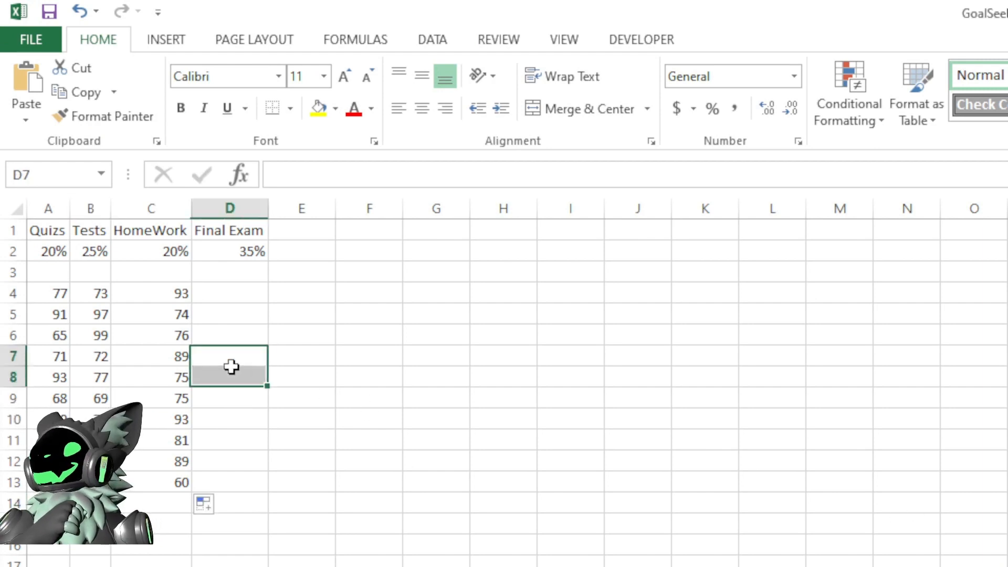
click(347, 352)
text(45)
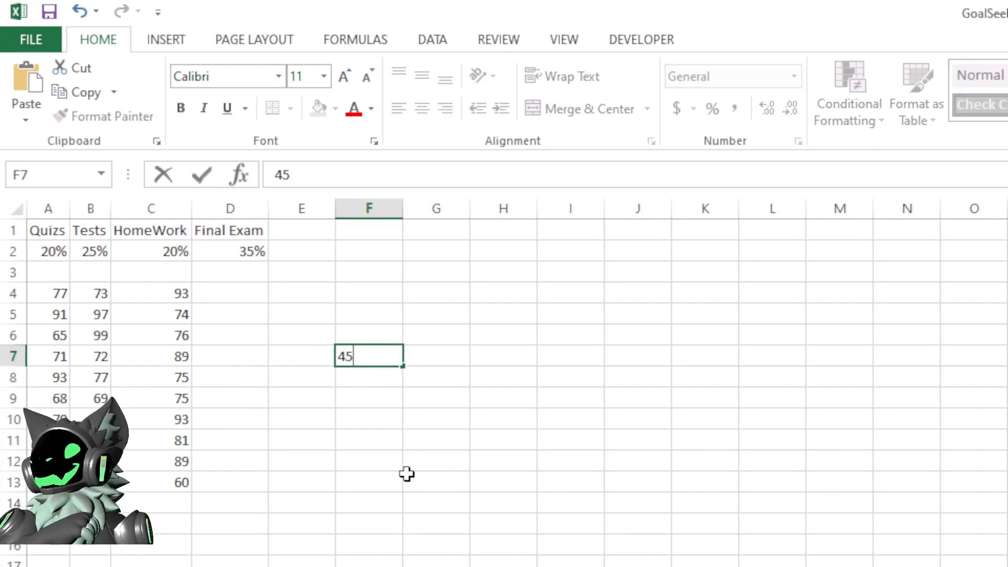
key(Return)
key(Up)
key(Delete)
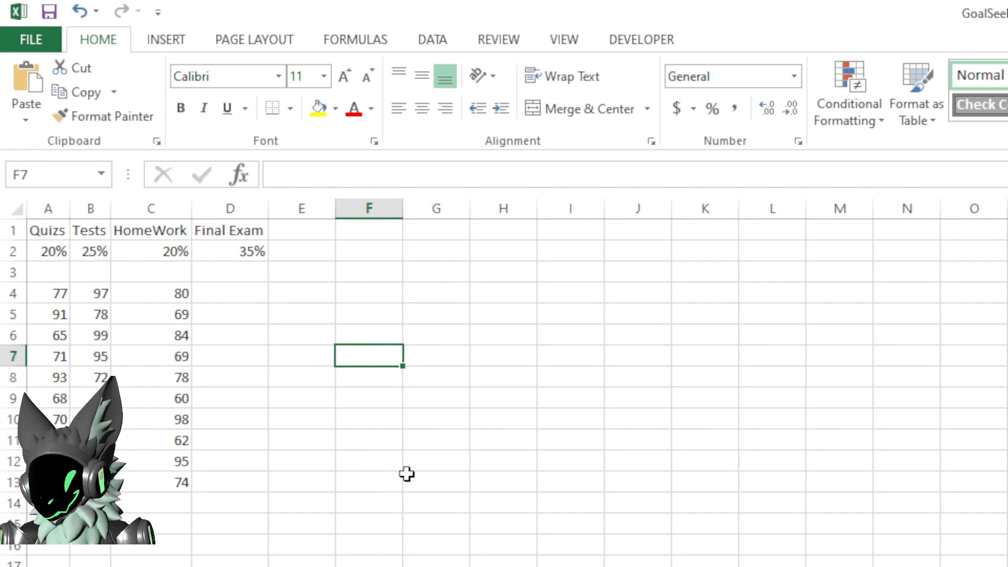
- Enter the text Yellow in F7 to trigger another recalculation, and clear the cell
text(Yellow)
key(Return)
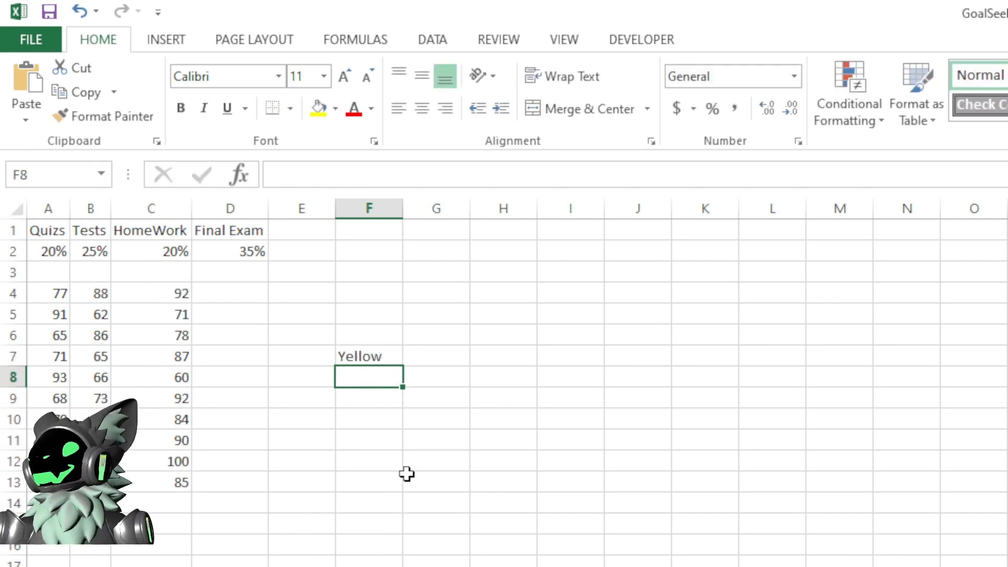
key(Up)
key(Delete)
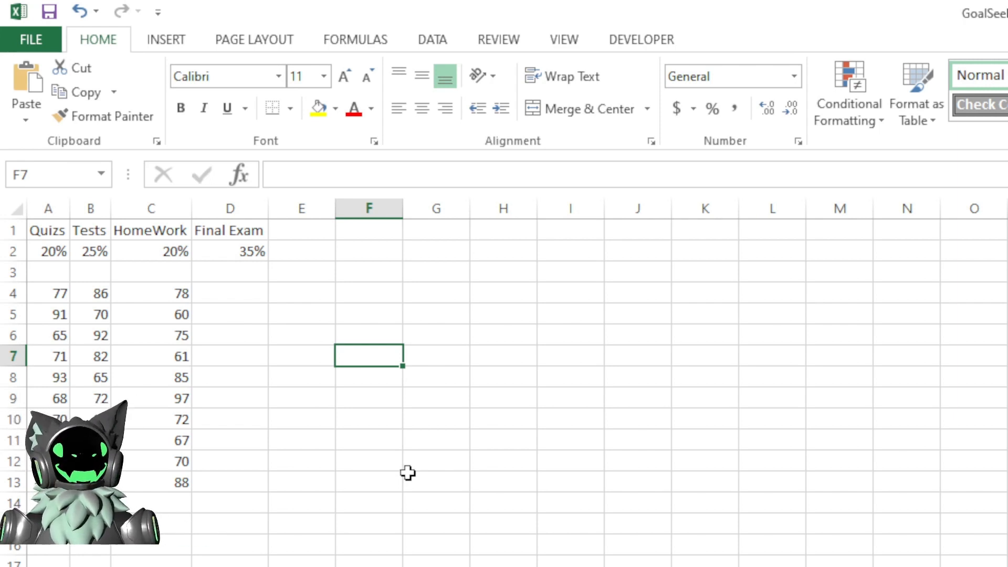
- Replace the random-score formulas in B4:C13 with their static values by copying the range and pasting values over it
drag(101, 295, 173, 475)
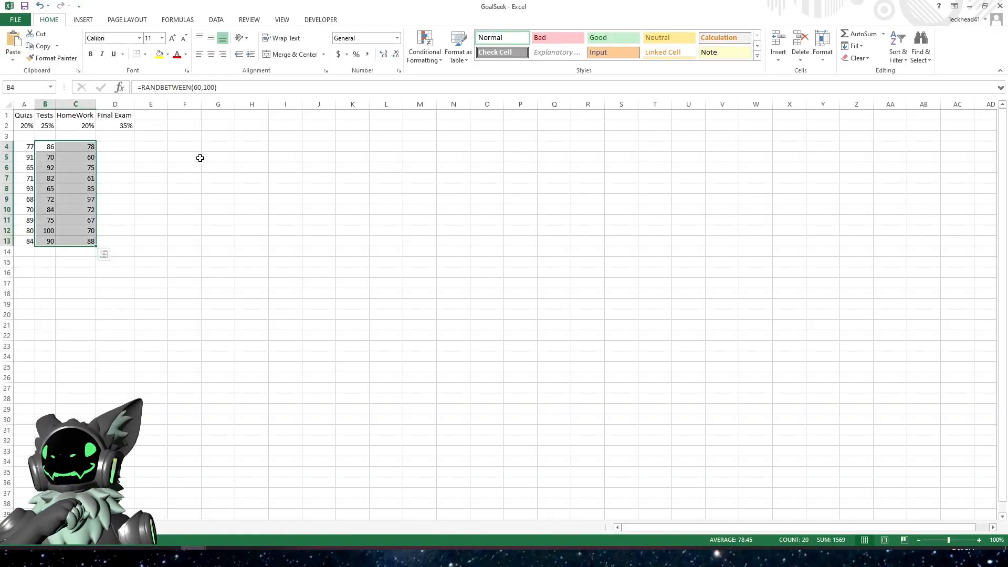
right_click(67, 170)
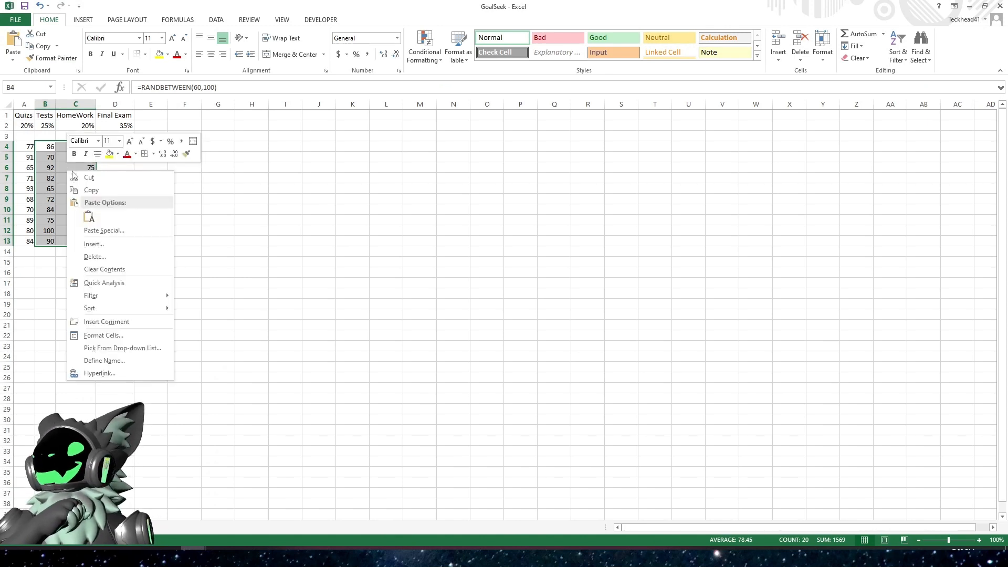
click(92, 191)
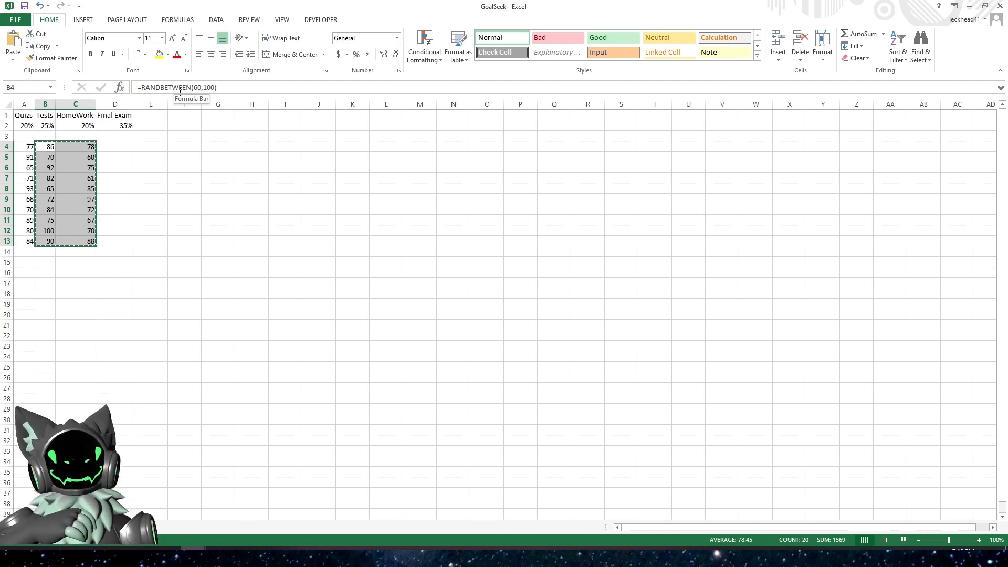
right_click(75, 154)
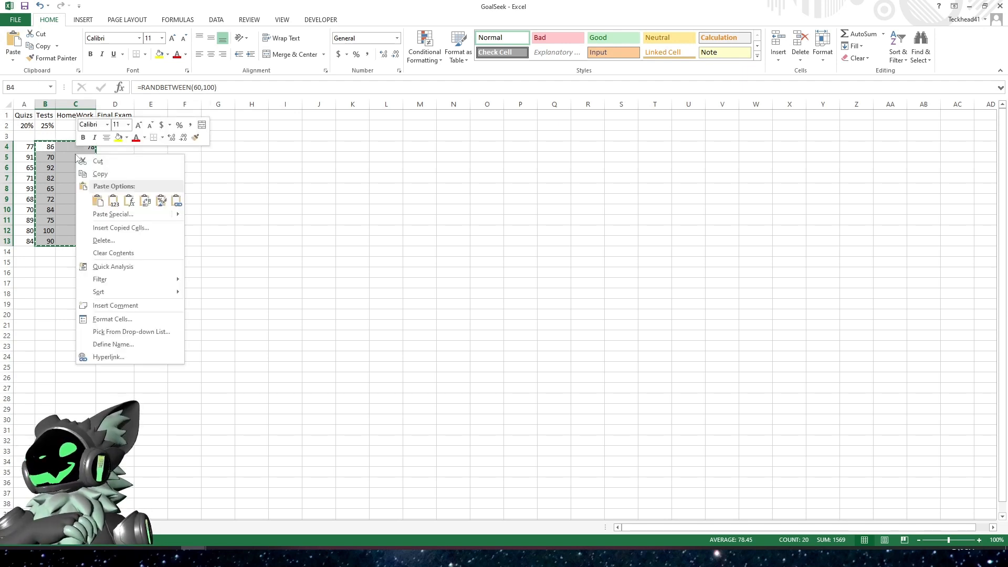
click(117, 204)
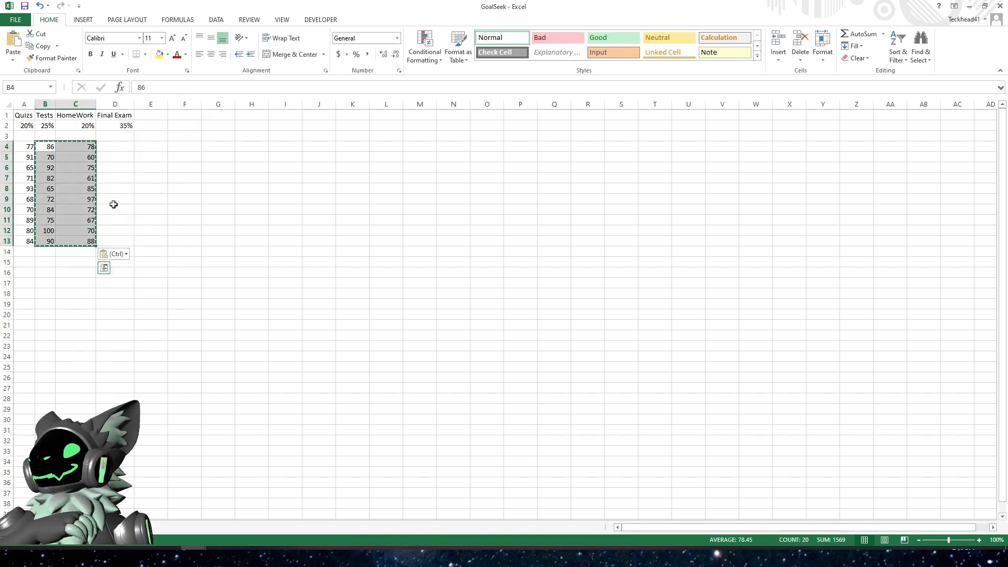
click(113, 197)
key(Escape)
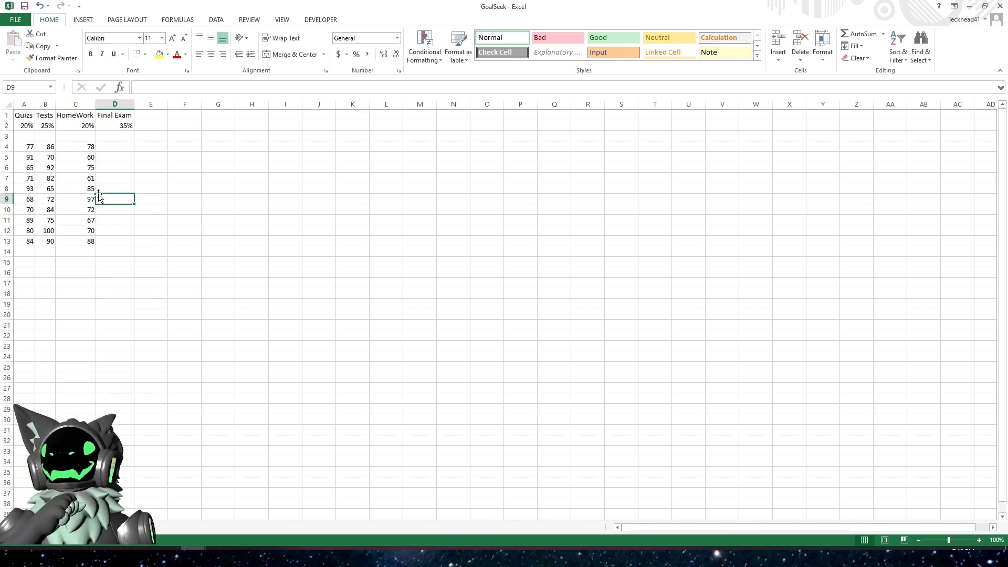
- Examine individual homework cells in column C to check whether they hold plain numbers instead of formulas
click(81, 179)
click(79, 166)
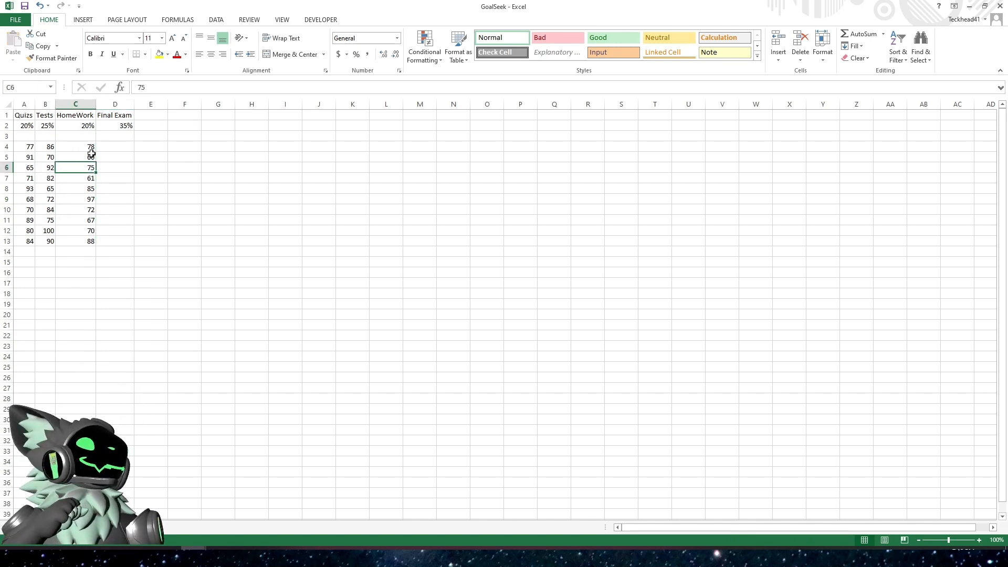
click(71, 181)
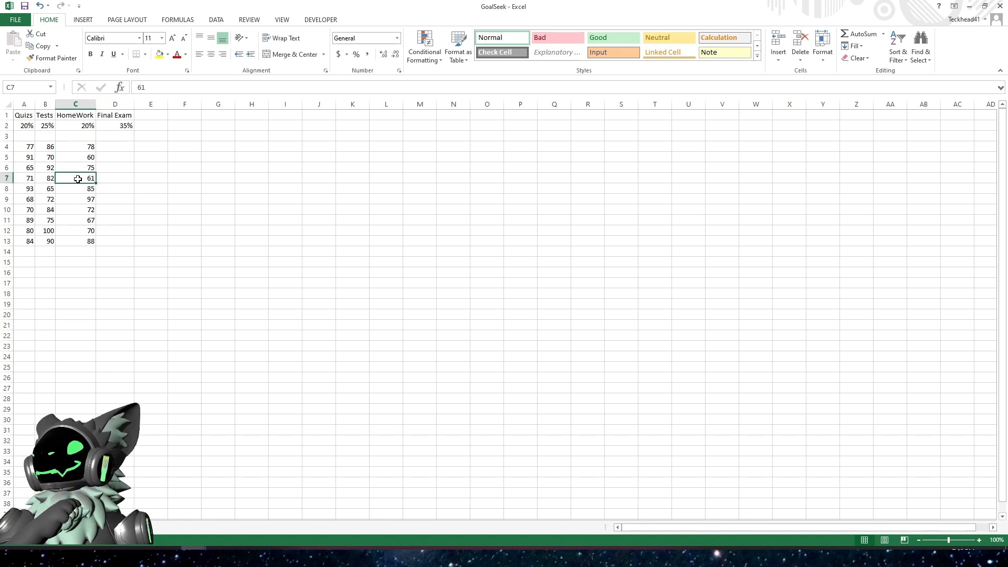
click(83, 189)
click(83, 200)
click(82, 221)
click(83, 241)
click(89, 221)
- Enter the text Yellow in the empty cell E11 to test whether the scores recalculate, and clear it
click(120, 220)
click(159, 218)
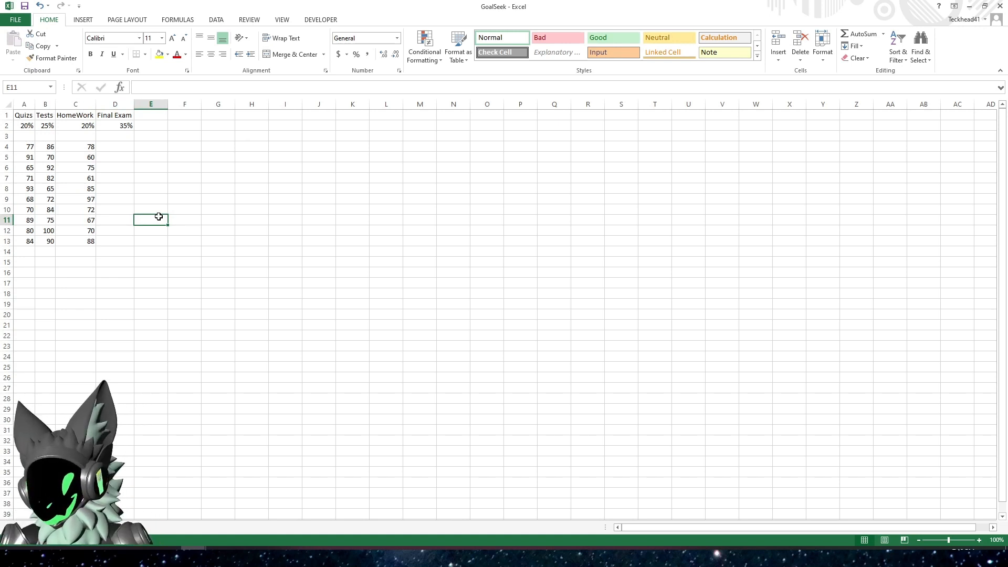
text(Yellow)
key(Return)
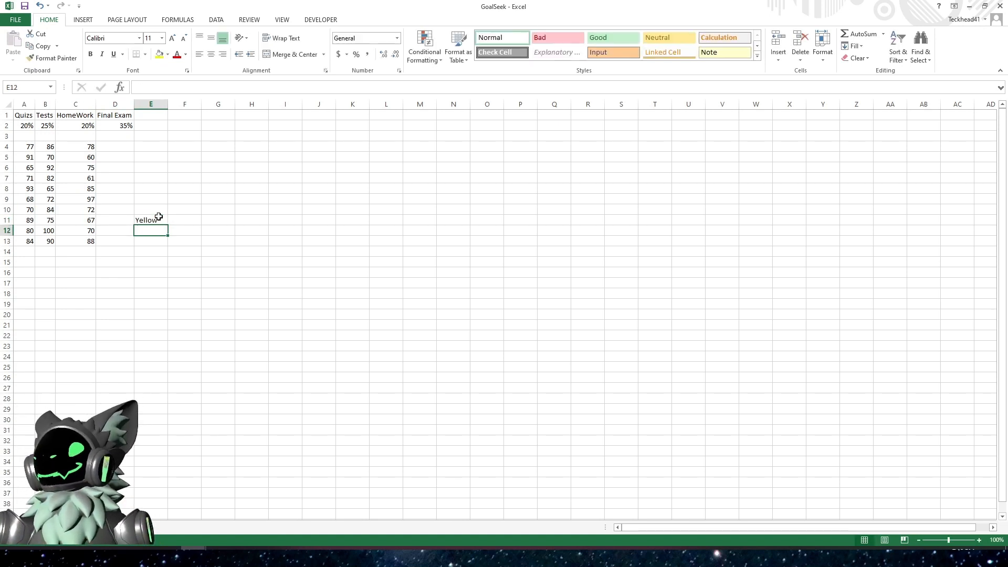
click(158, 217)
key(Delete)
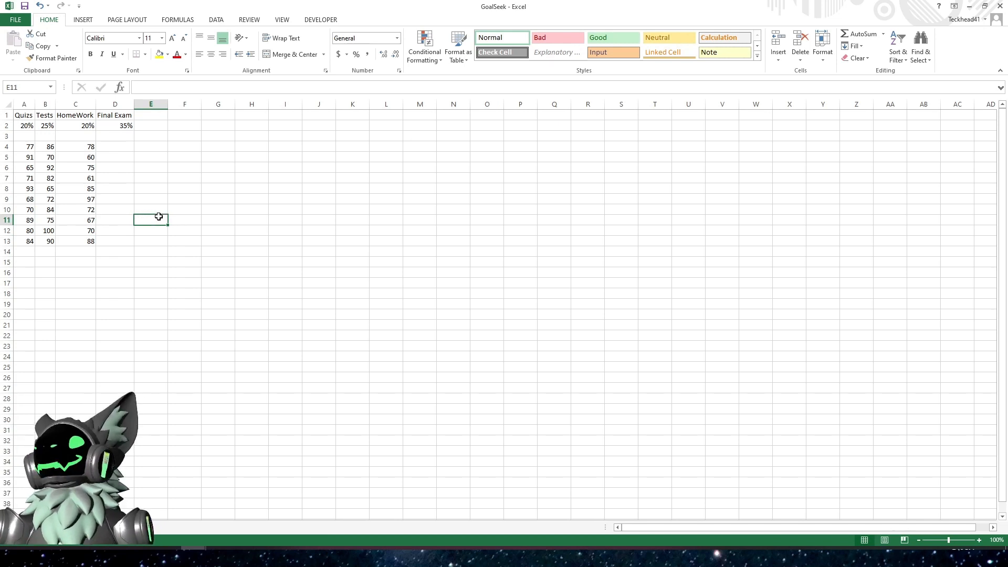
- Enter the formula =RAND() in the empty cell I7 to generate a random decimal
click(114, 217)
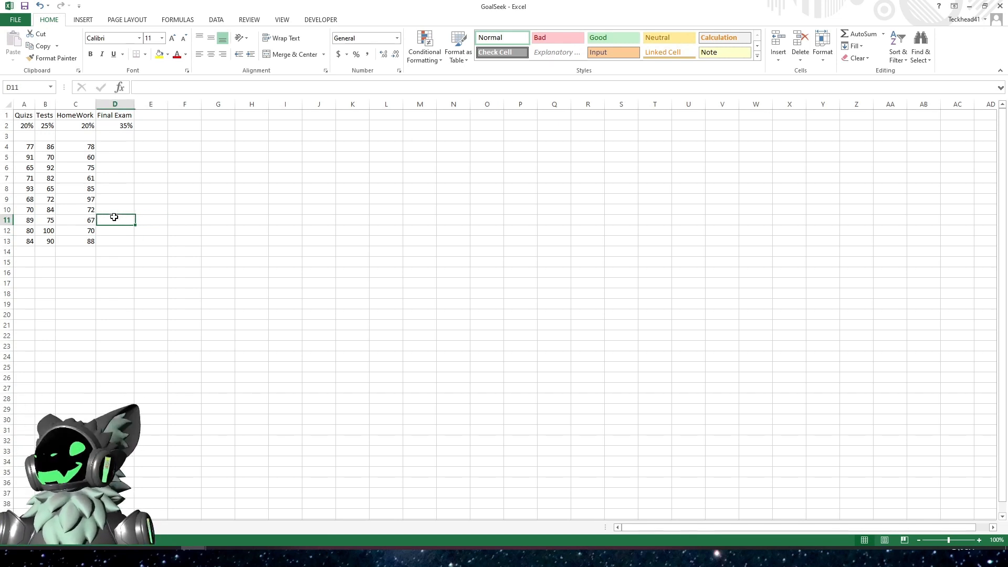
click(110, 158)
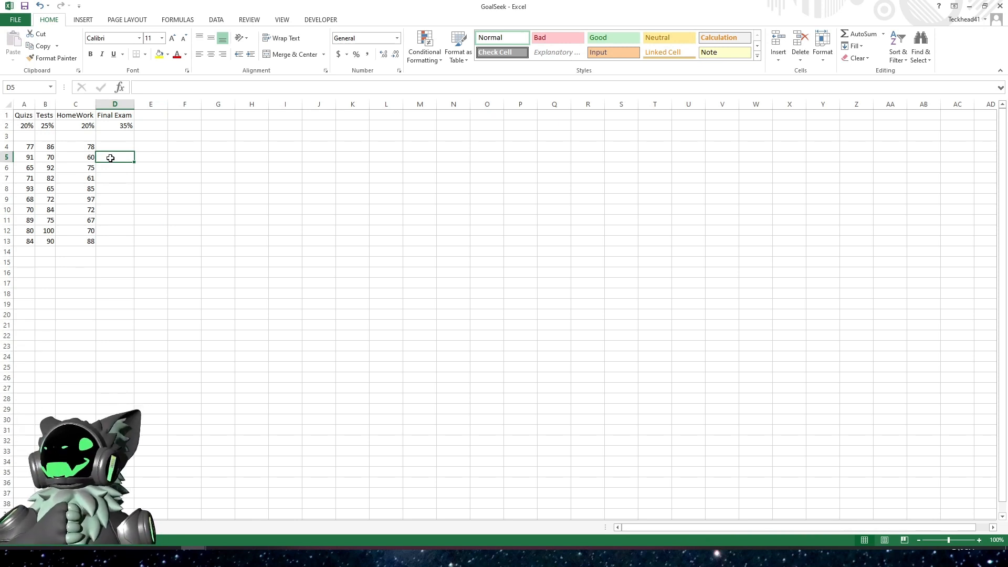
click(187, 89)
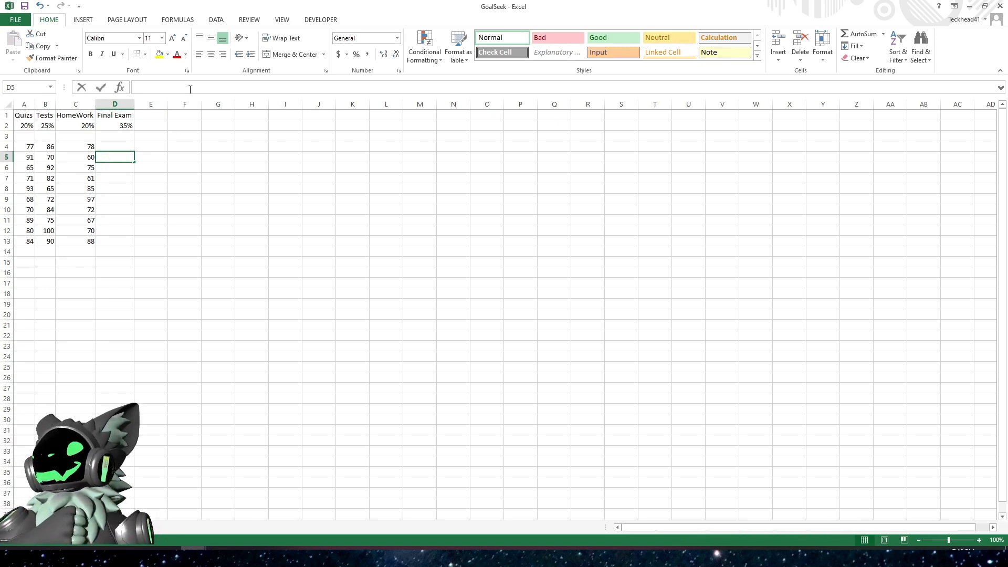
click(274, 182)
click(243, 88)
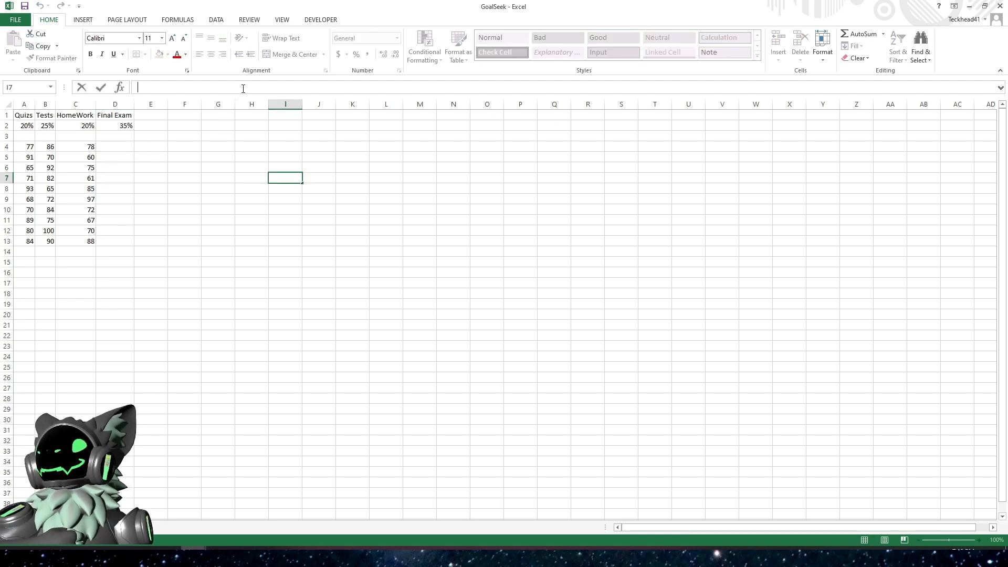
text(=rand)
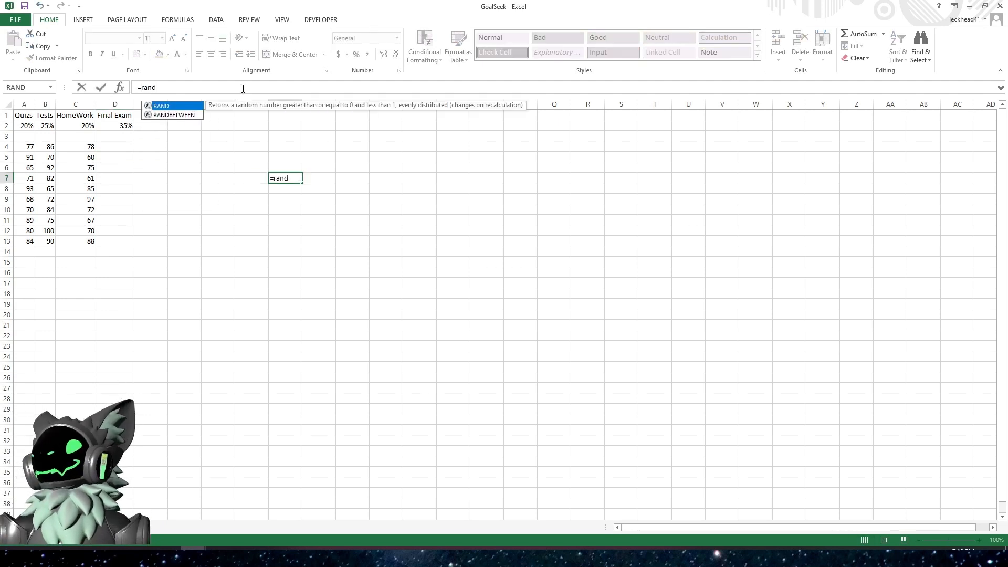
double_click(165, 105)
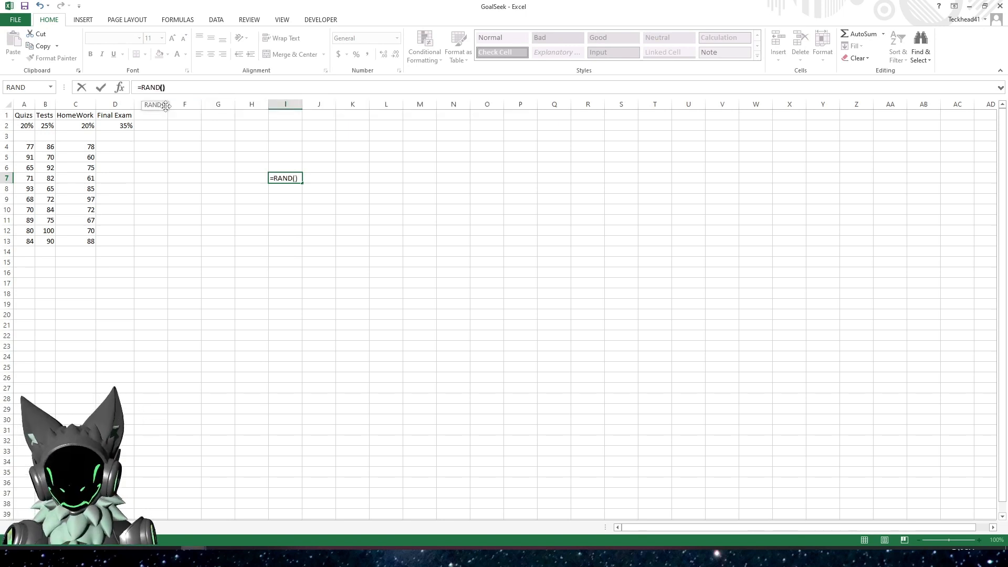
key(Return)
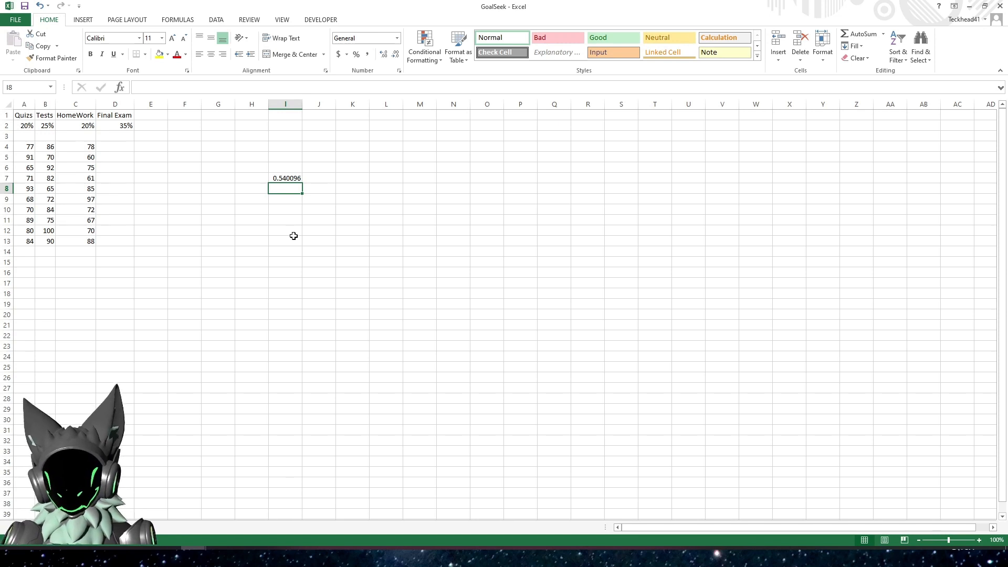
- Recalculate the worksheet several times to regenerate the random number in I7
key(F9)
key(F9)
key(F9)
key(F9)
key(F9)
key(F9)
key(F9)
key(F9)
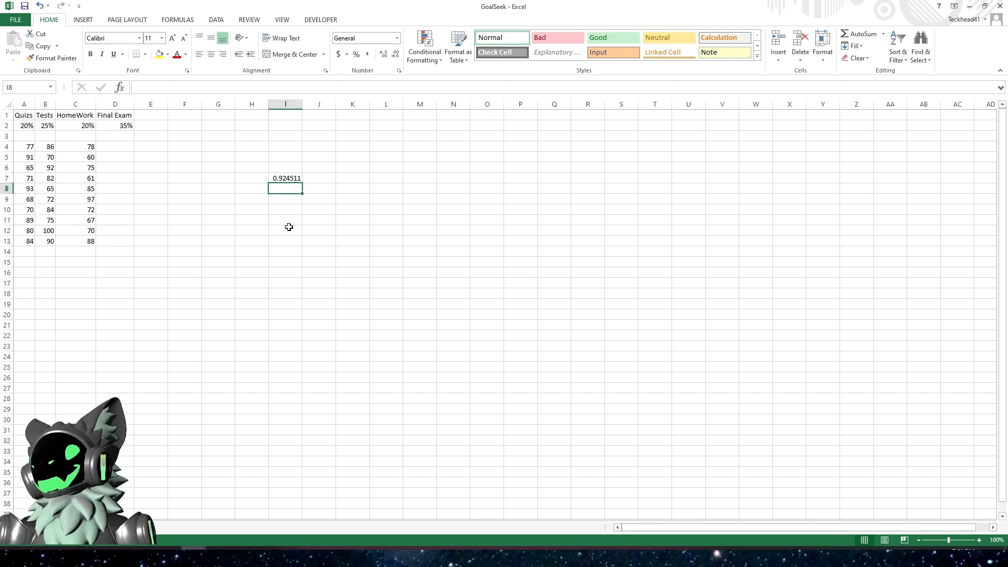
- Clear the RAND formula from cell I7
click(288, 177)
key(Delete)
click(289, 198)
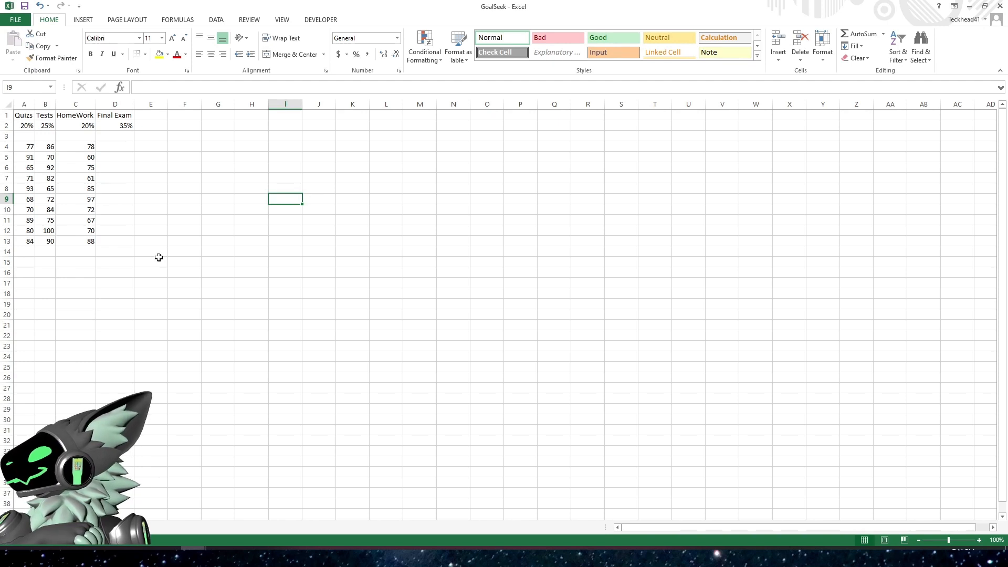
- Save the workbook
click(29, 252)
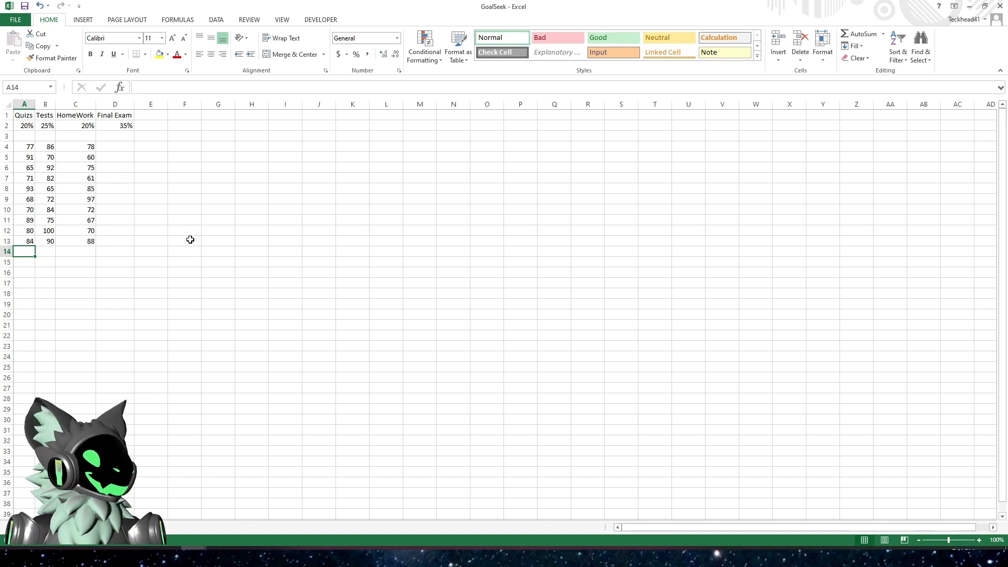
click(25, 6)
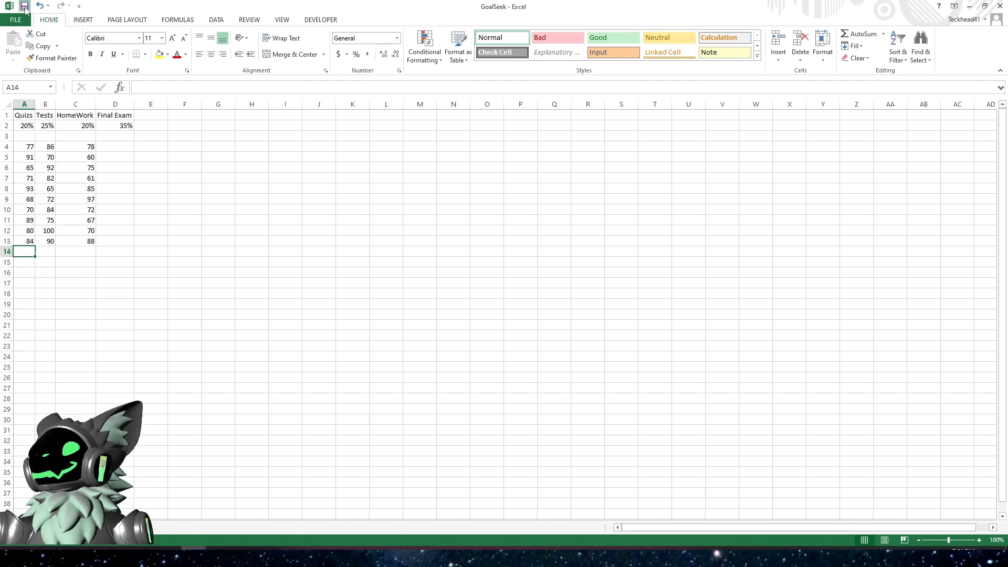
click(156, 197)
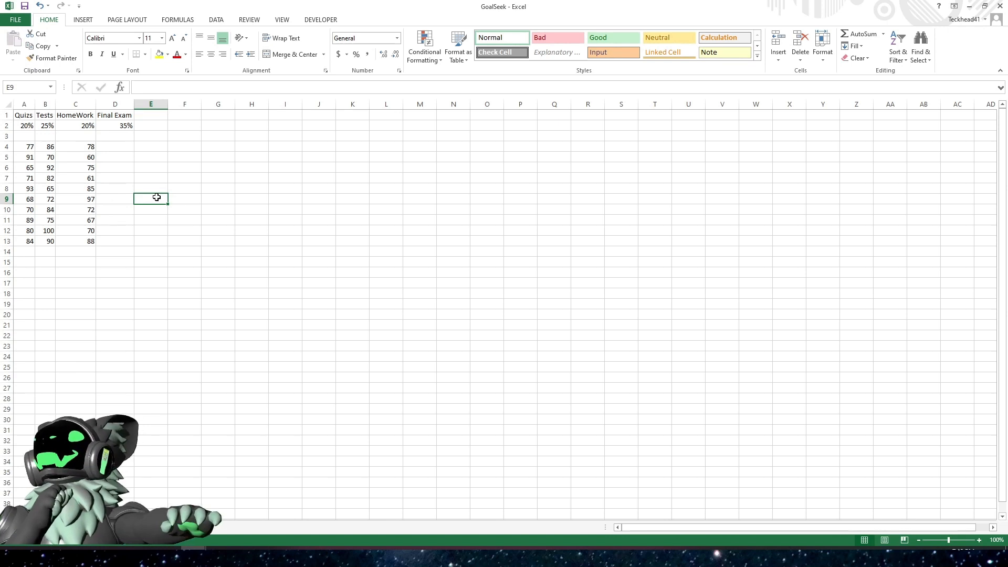
- Start a letter-grade scale by entering A in I1 and 90% in J1
click(292, 115)
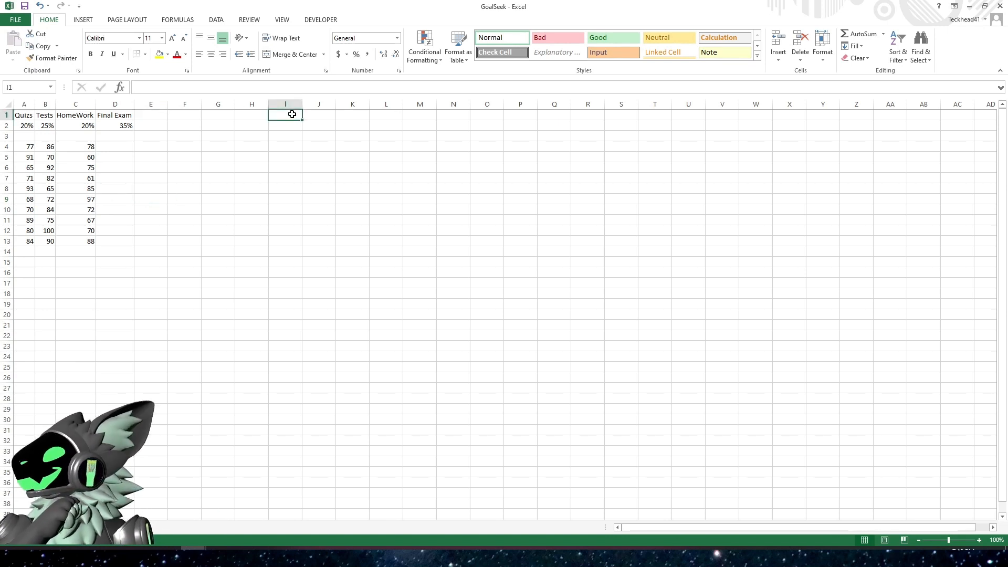
text(A)
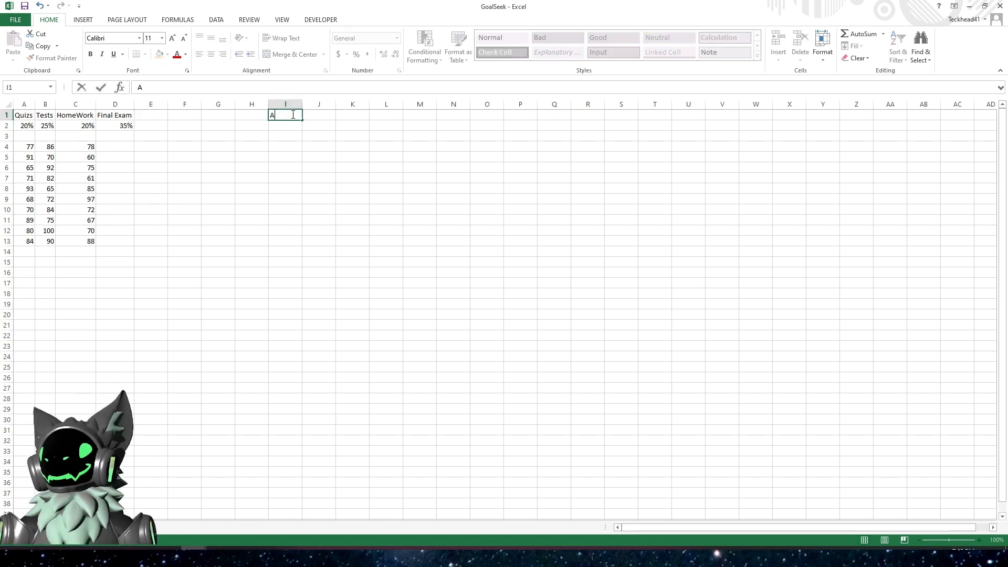
key(Tab)
text(90)
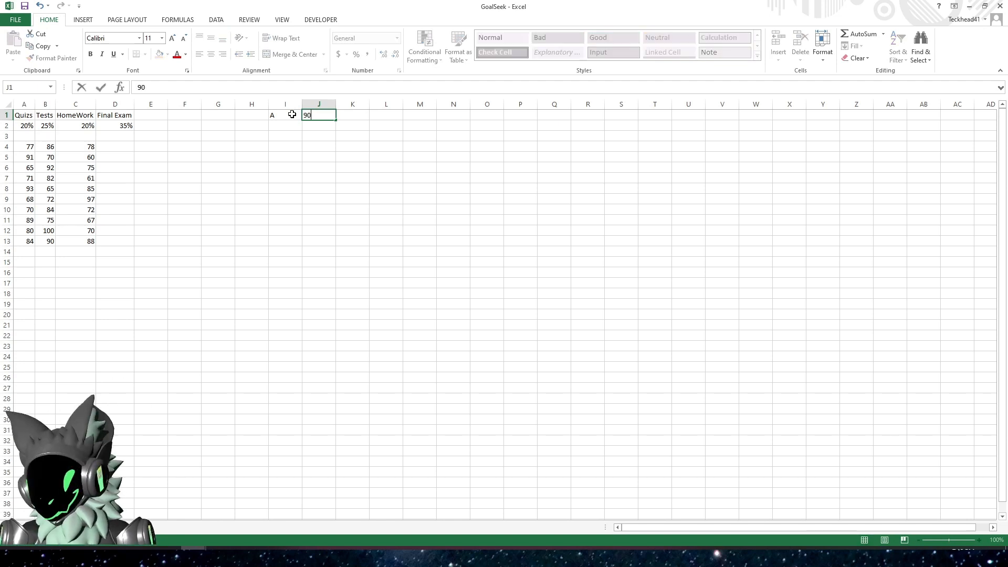
text(%)
key(Return)
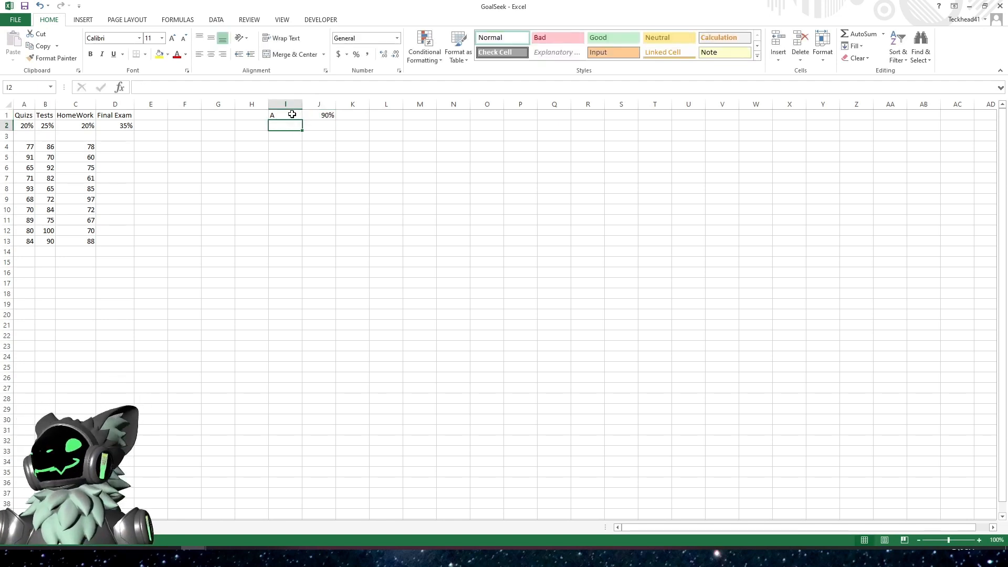
- Add the grade B in I2 with 80% in J2
text(B)
key(Tab)
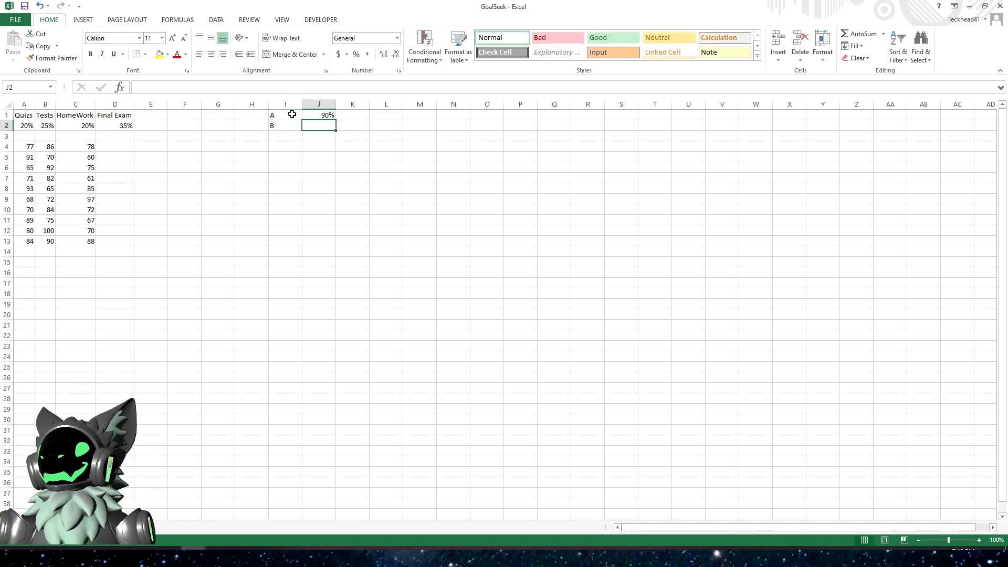
text(80)
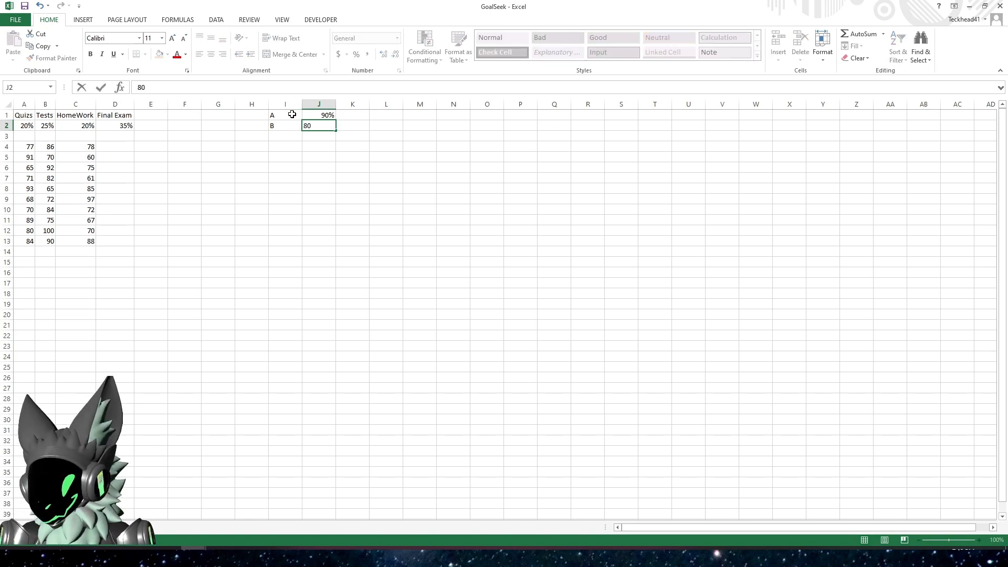
text(%)
key(Return)
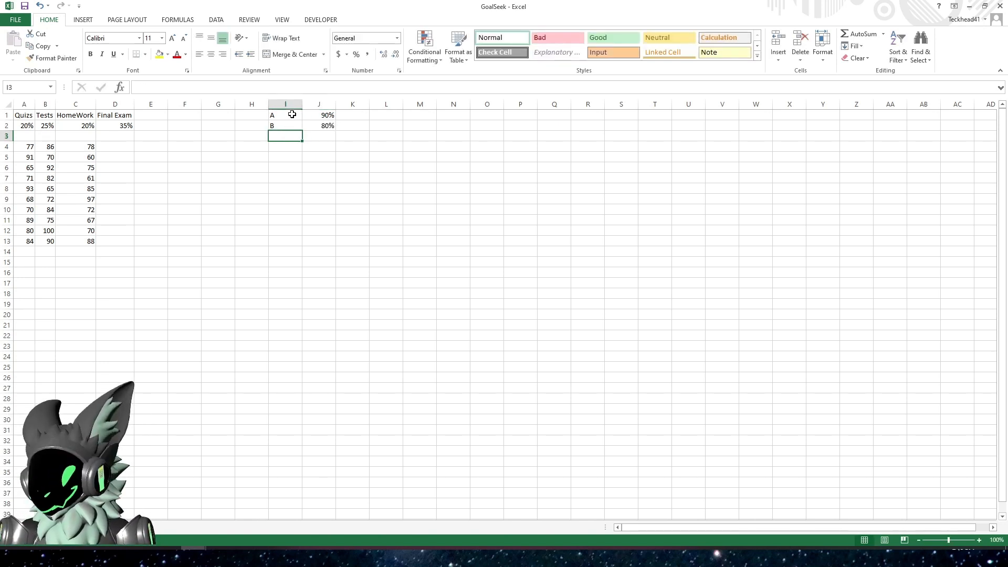
- Add the grade C with 70% in row 3 and F with 69% in row 4 of the grade scale
text(C)
key(Tab)
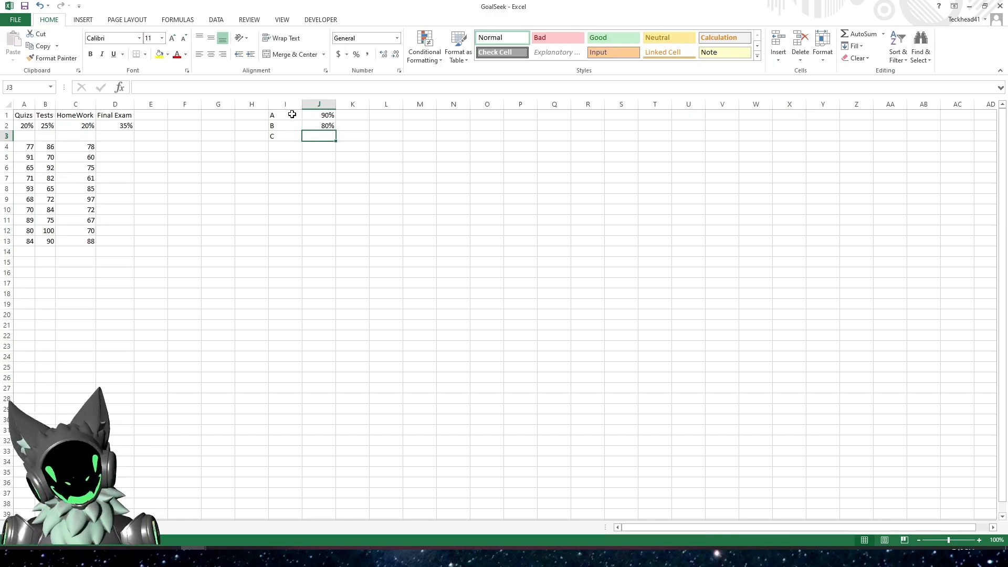
text(70)
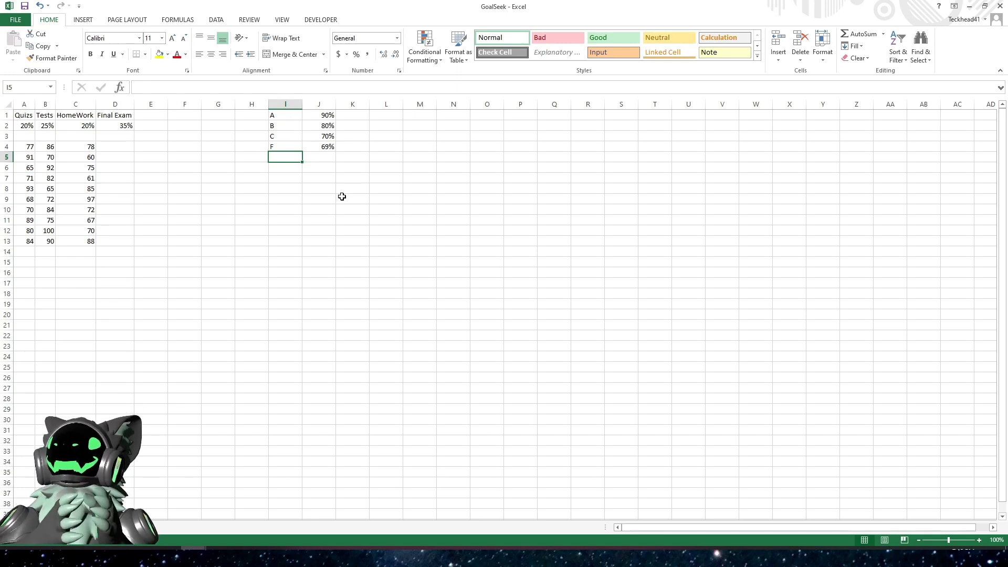
key(Up)
key(Right)
key(Right)
key(Up)
key(Up)
key(Up)
key(Left)
key(Left)
key(Left)
key(Down)
key(Down)
key(Down)
key(Down)
key(Down)
key(Right)
key(Right)
key(Up)
key(Up)
key(Up)
key(Up)
key(Down)
key(Down)
key(Down)
key(Down)
key(Down)
key(Left)
key(Up)
key(Up)
key(Up)
key(Right)
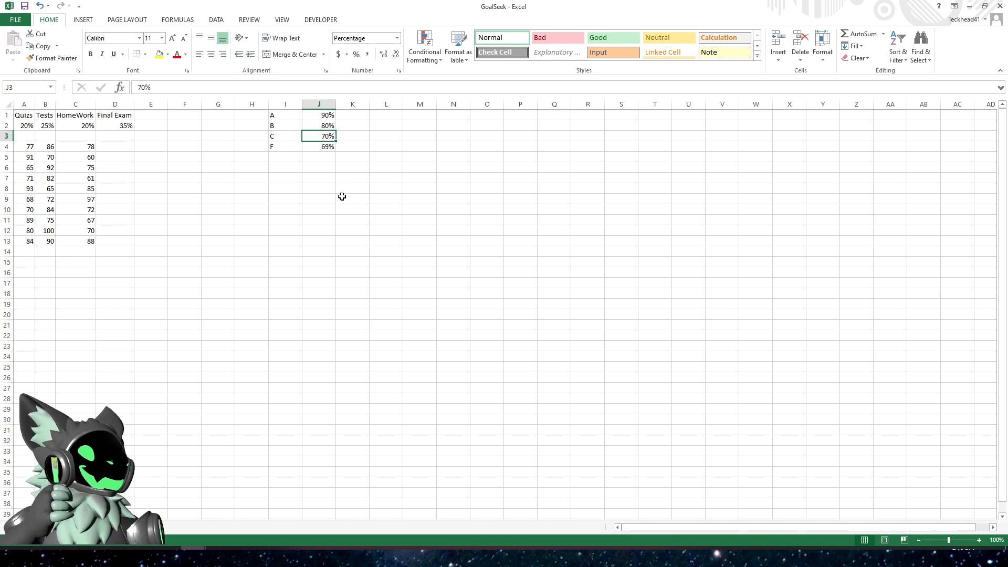
key(Left)
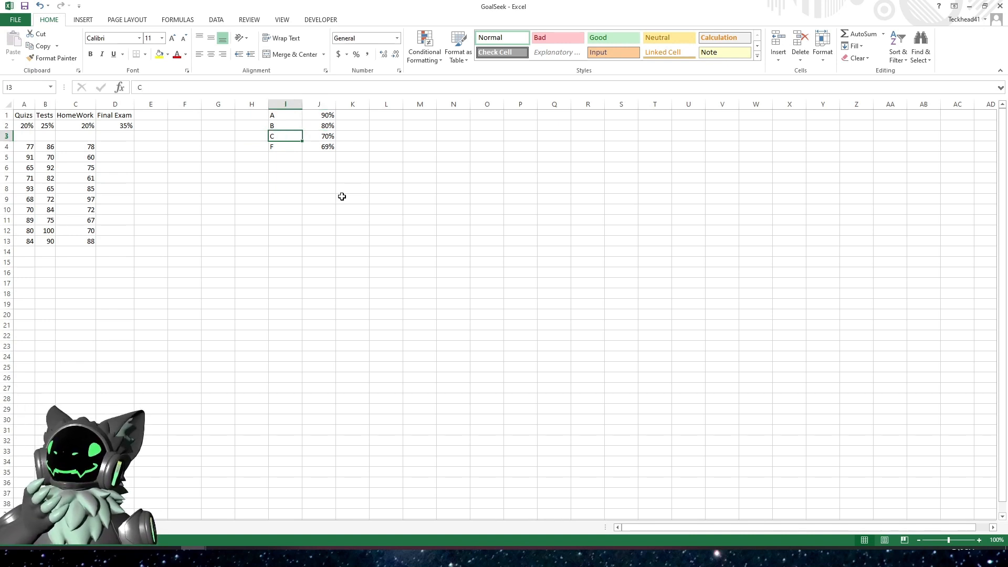
key(Right)
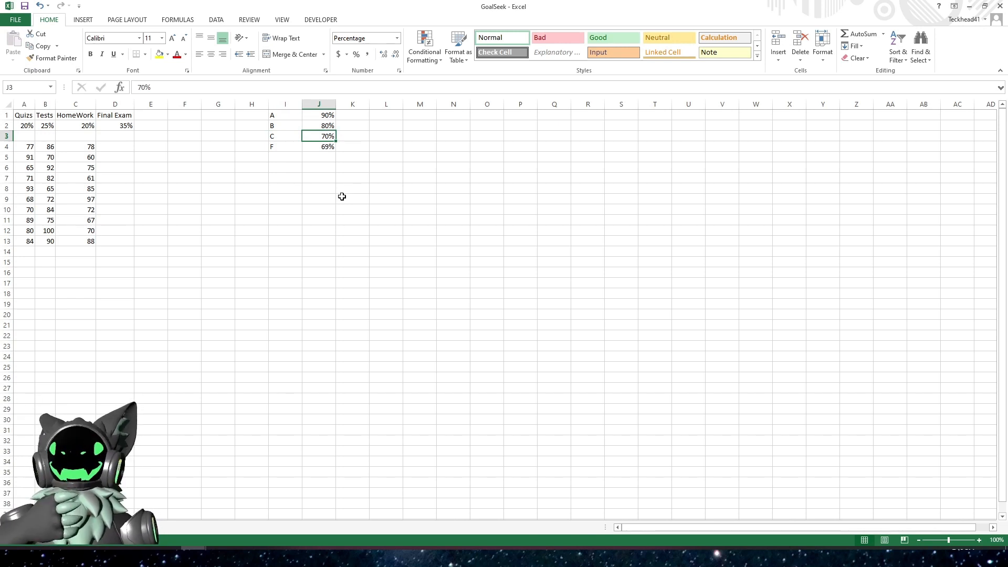
key(Down)
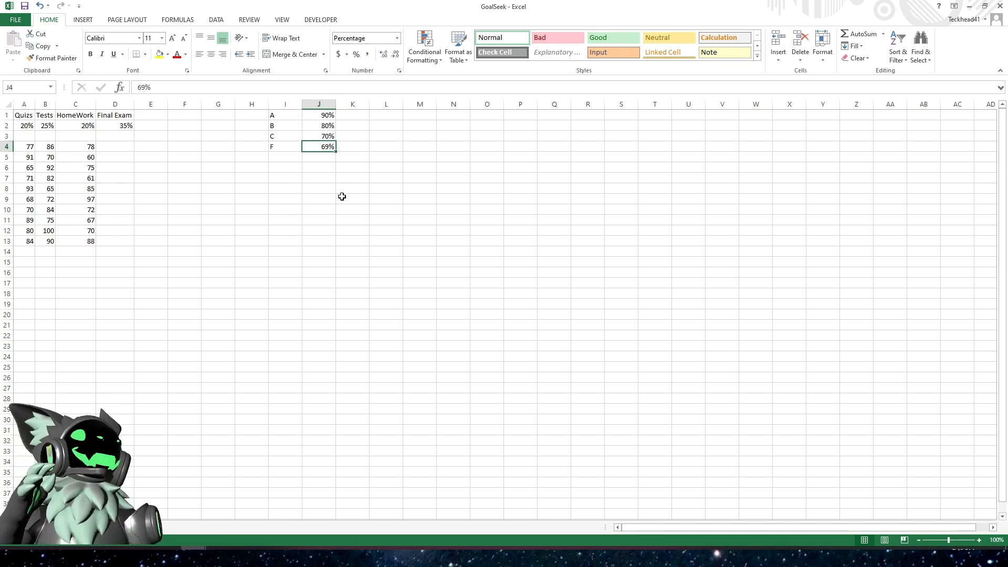
click(337, 228)
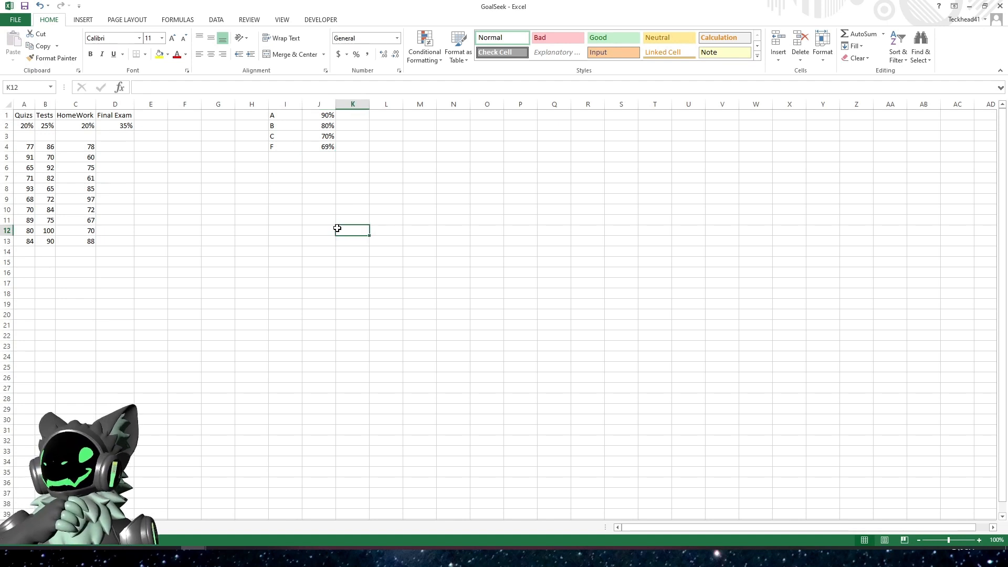
click(181, 263)
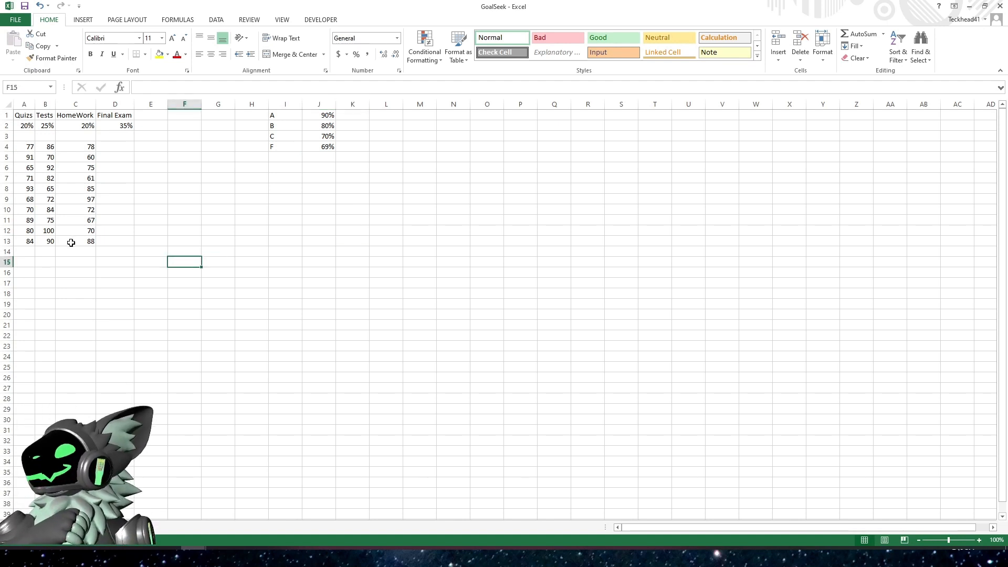
click(22, 253)
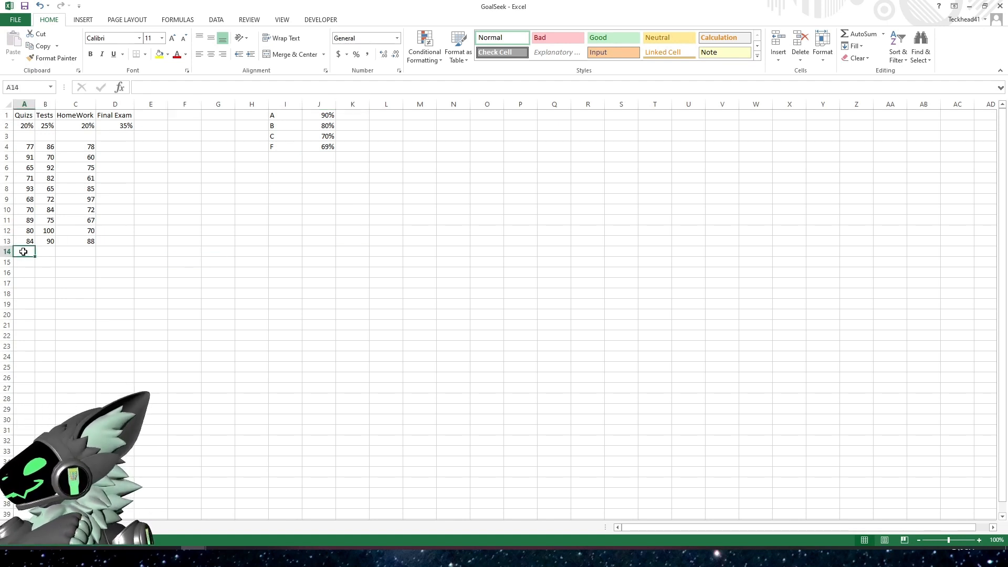
- Widen columns A through D together to one equal width that leaves room for longer labels
drag(24, 104, 152, 104)
drag(24, 104, 158, 104)
click(113, 219)
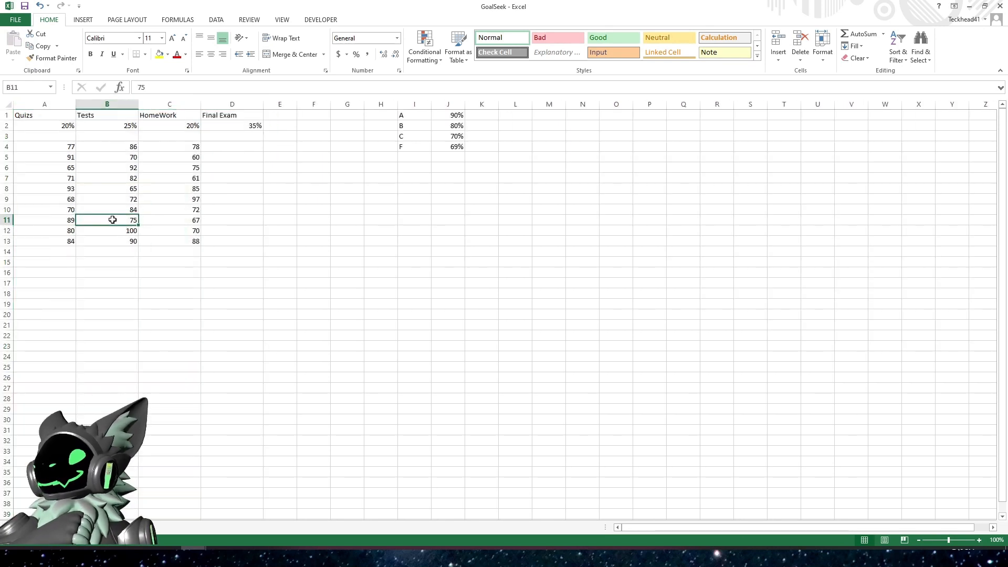
- Enter the label "20% Of Your Grade" in A15 below the quiz scores
click(50, 252)
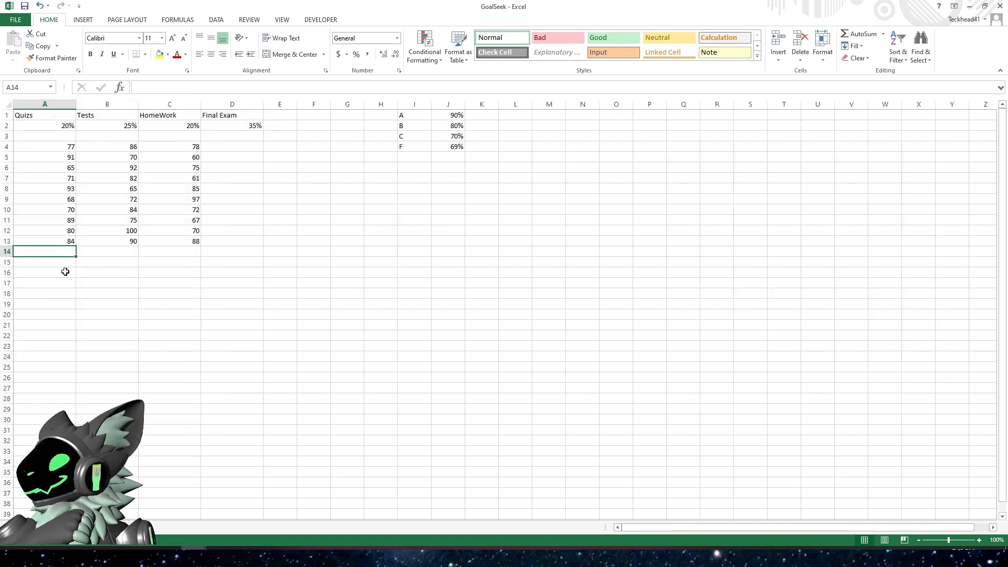
click(48, 262)
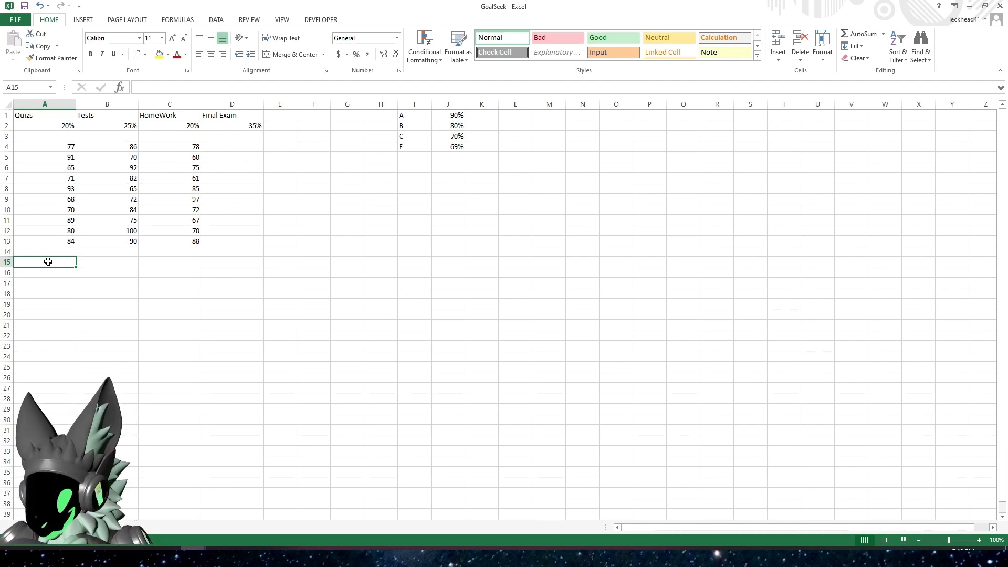
text(20)
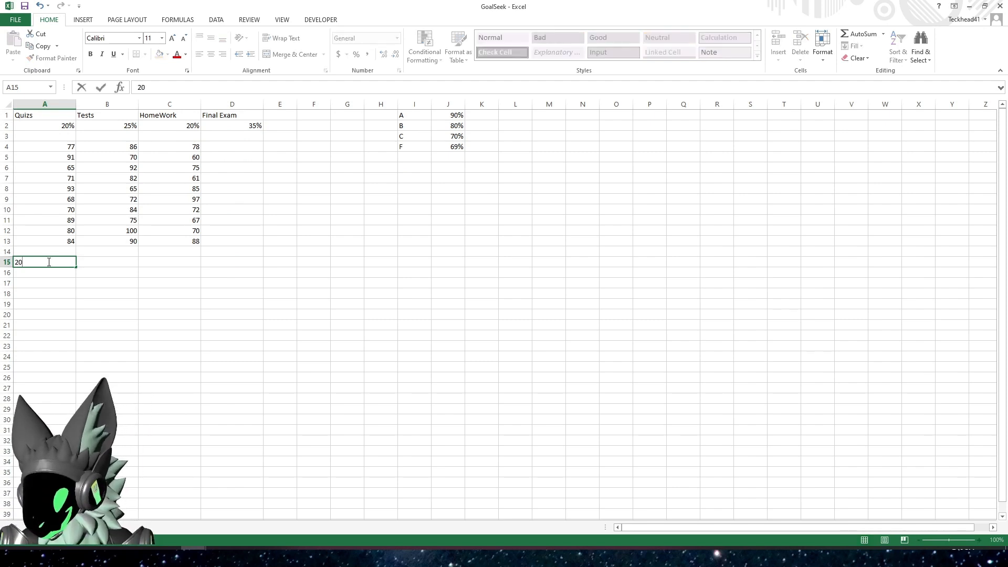
text(% Of )
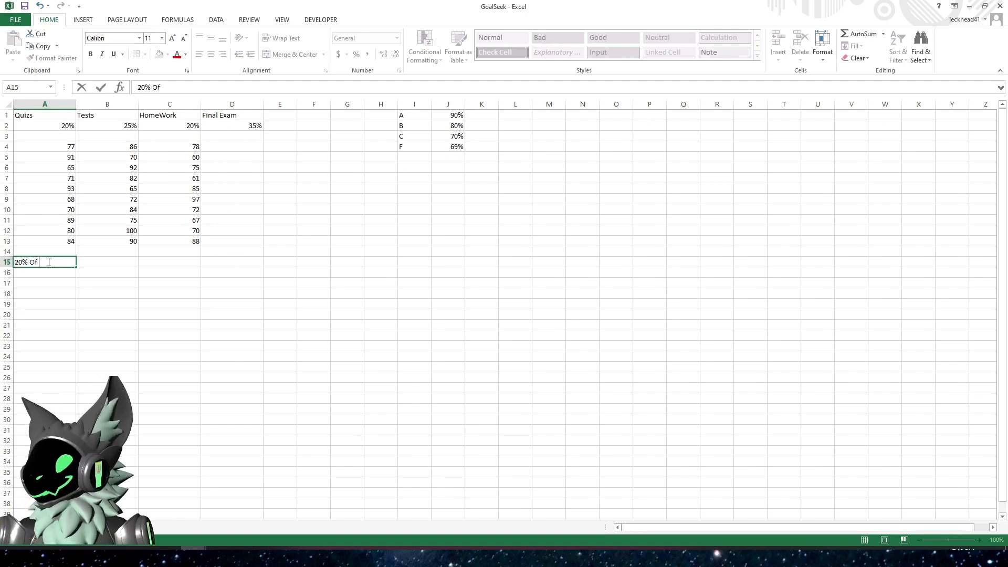
text(You)
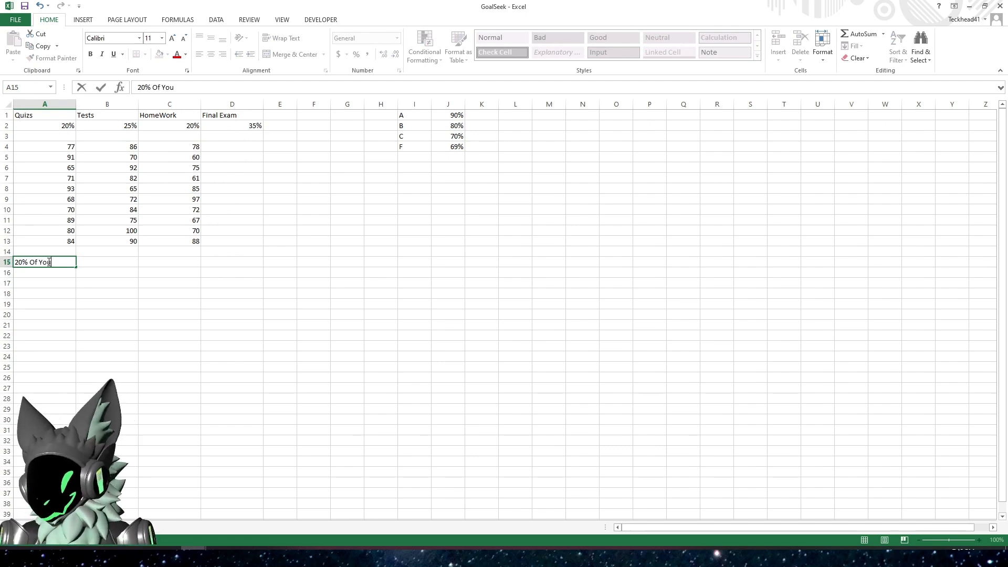
text(r Gradq)
key(Tab)
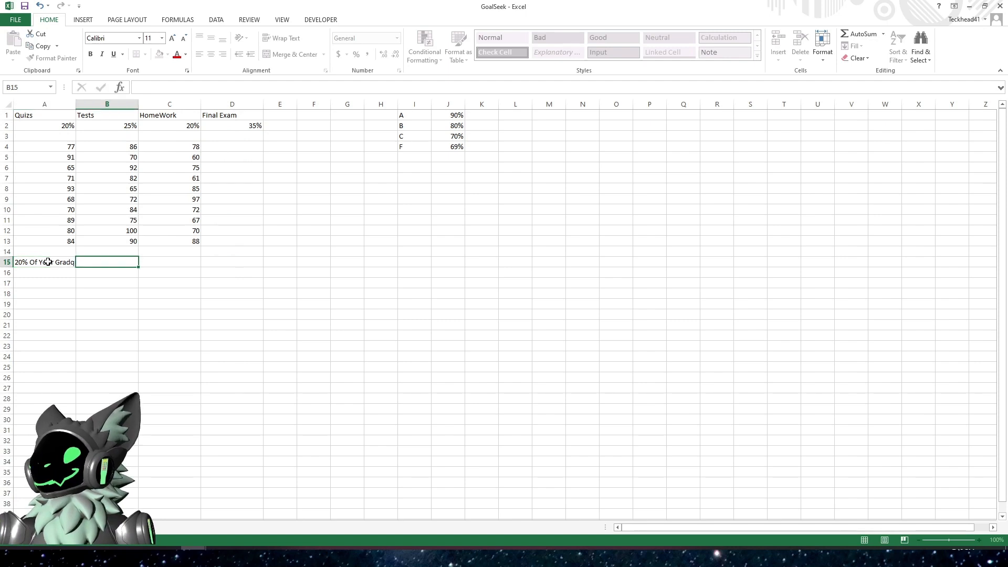
click(48, 261)
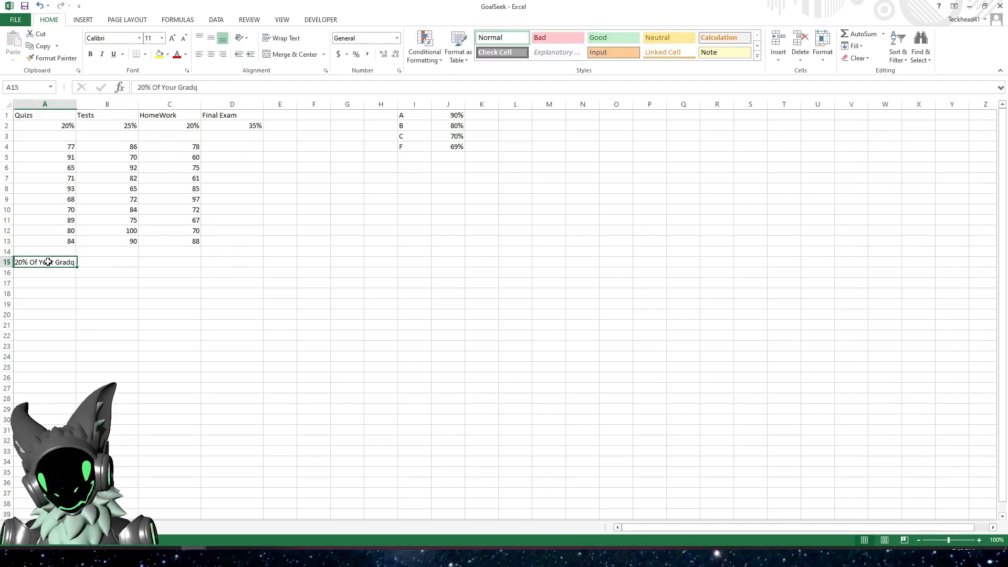
click(188, 90)
key(BackSpace)
text(e)
key(Tab)
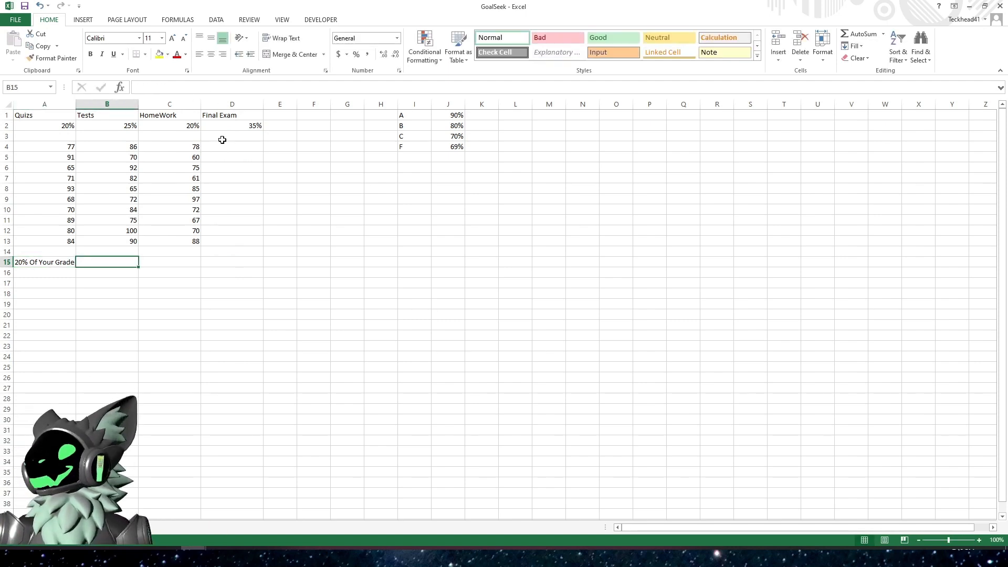
- Copy the wording "Of Your Grade" from A15 and use it to label B15 as "25% Of Your Grade"
click(59, 261)
drag(152, 87, 233, 92)
key(ctrl+c)
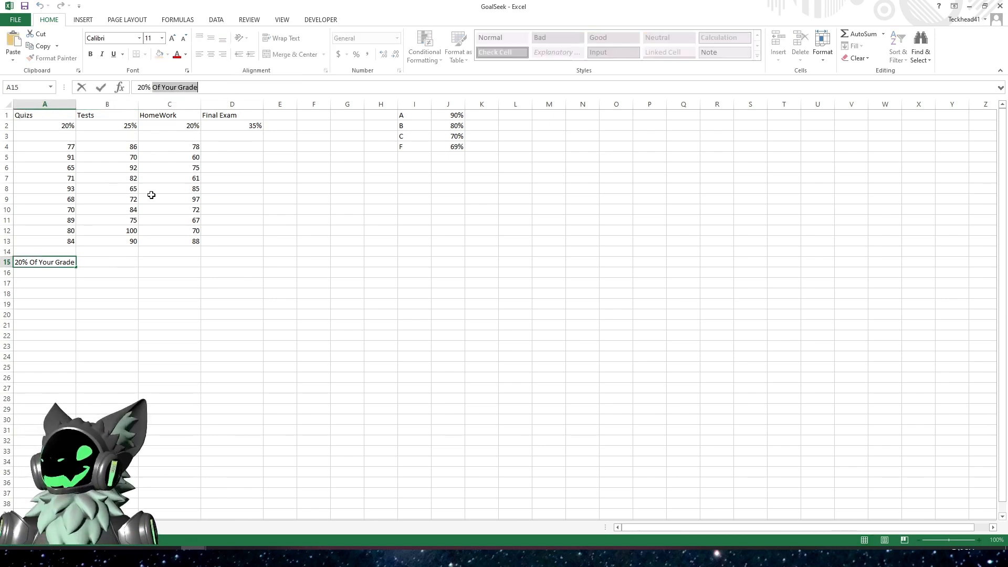
key(Escape)
click(117, 260)
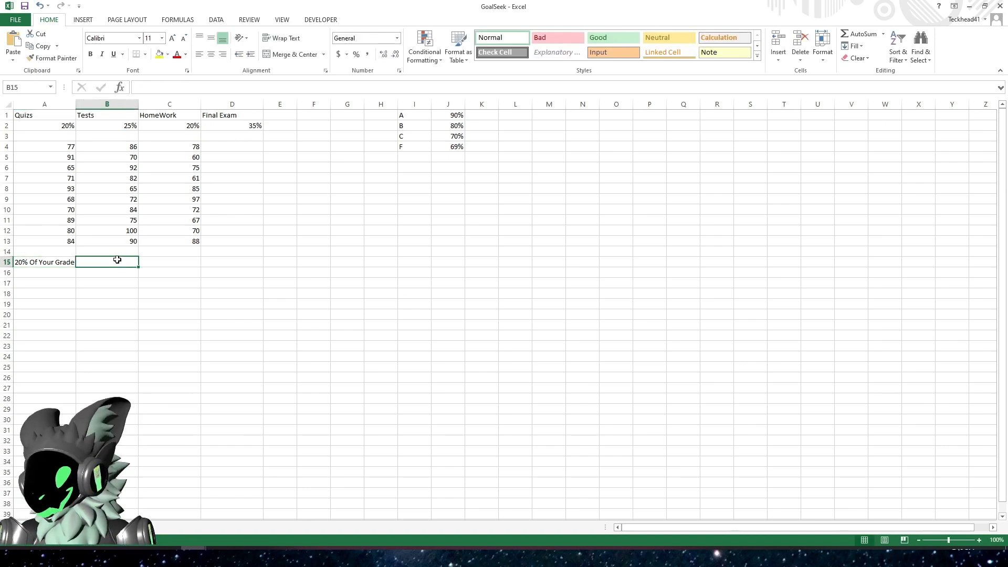
text(25%)
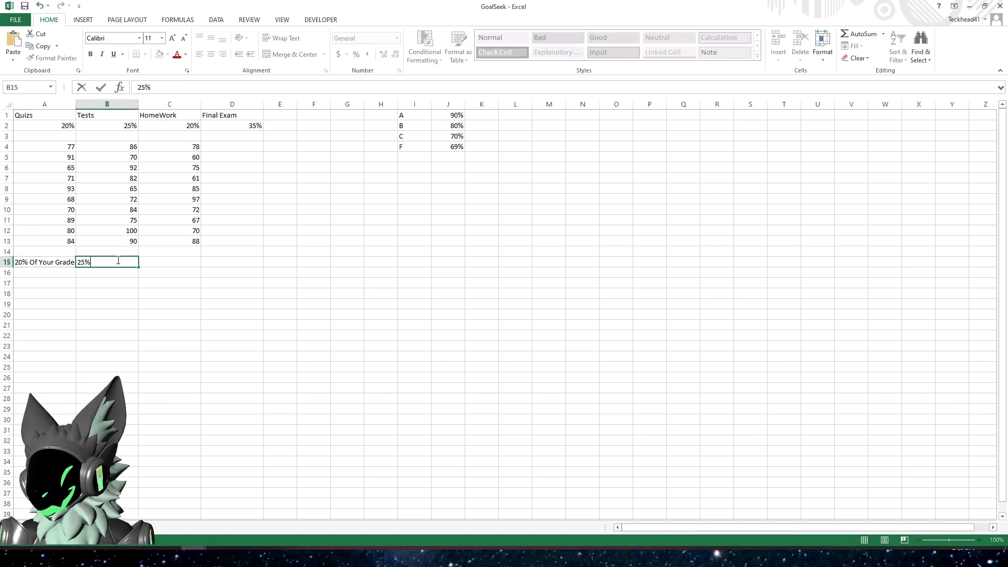
key(ctrl+v)
key(Tab)
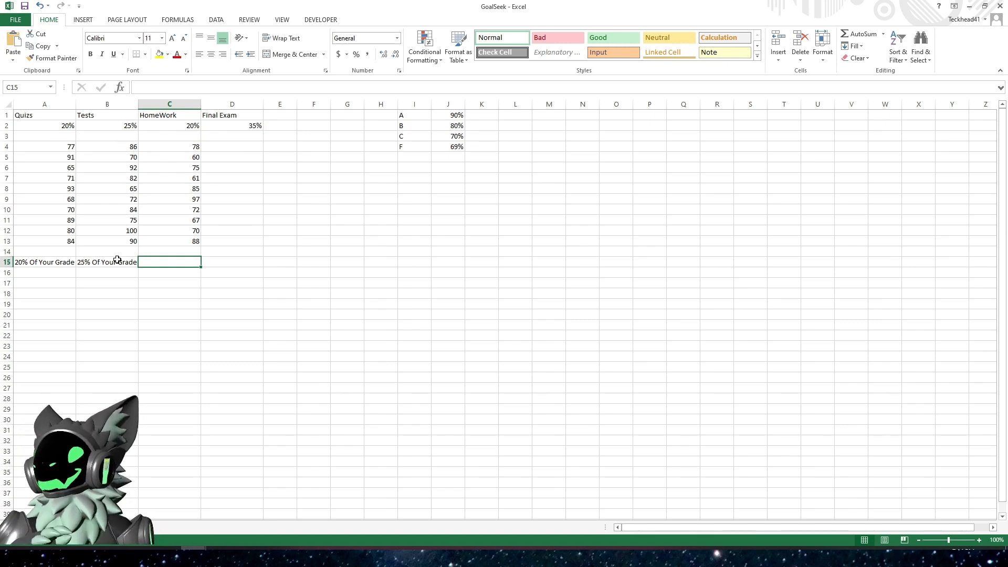
- Label C15 as "20% Of Your Grade" and D15 as "35% Of Your Grade"
text(20)
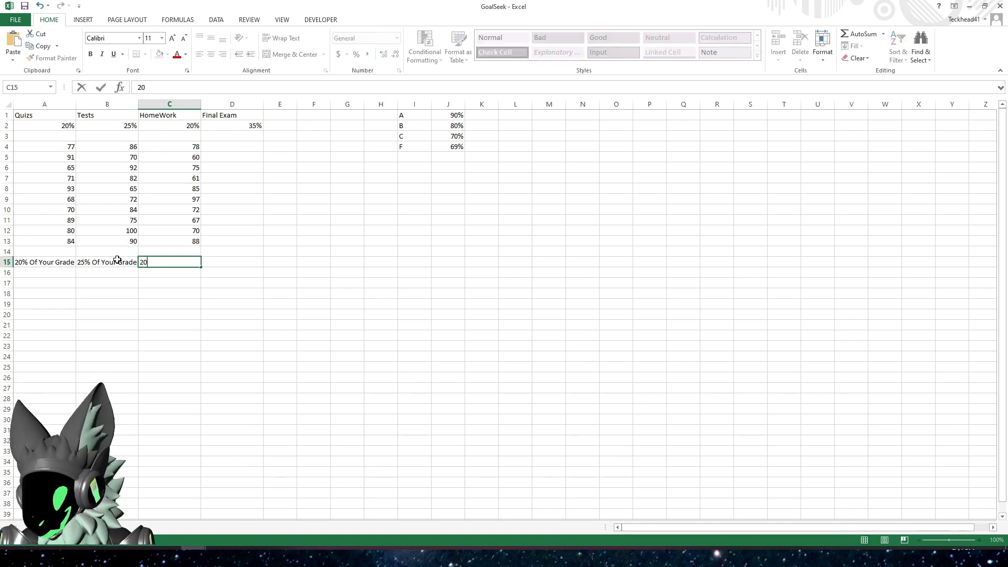
text(%)
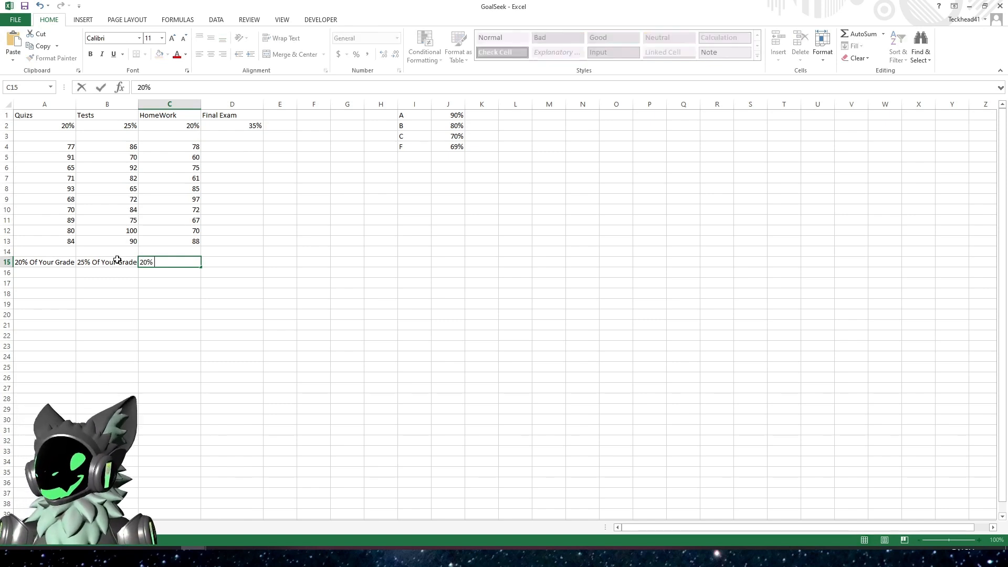
text( Of Your Grade)
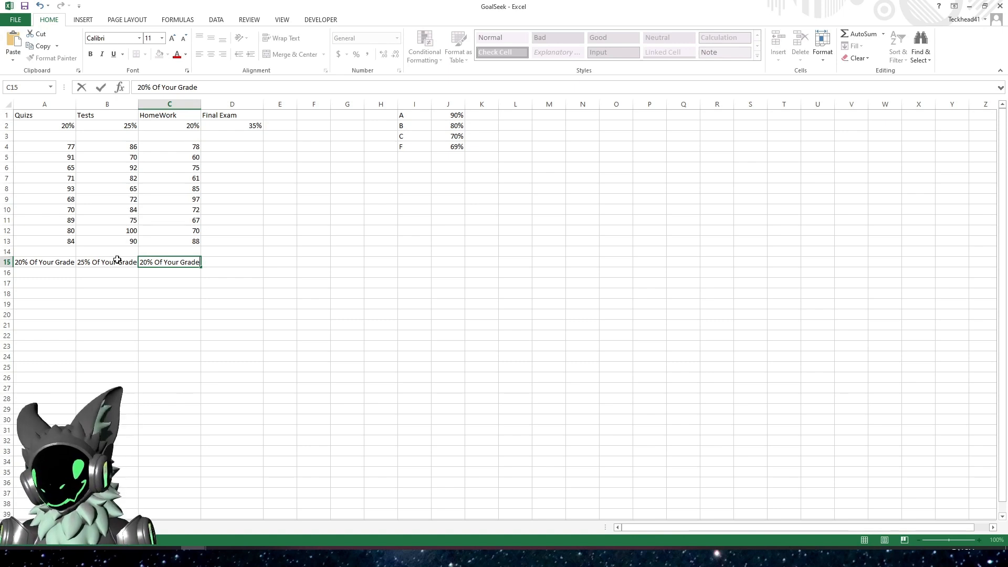
key(Return)
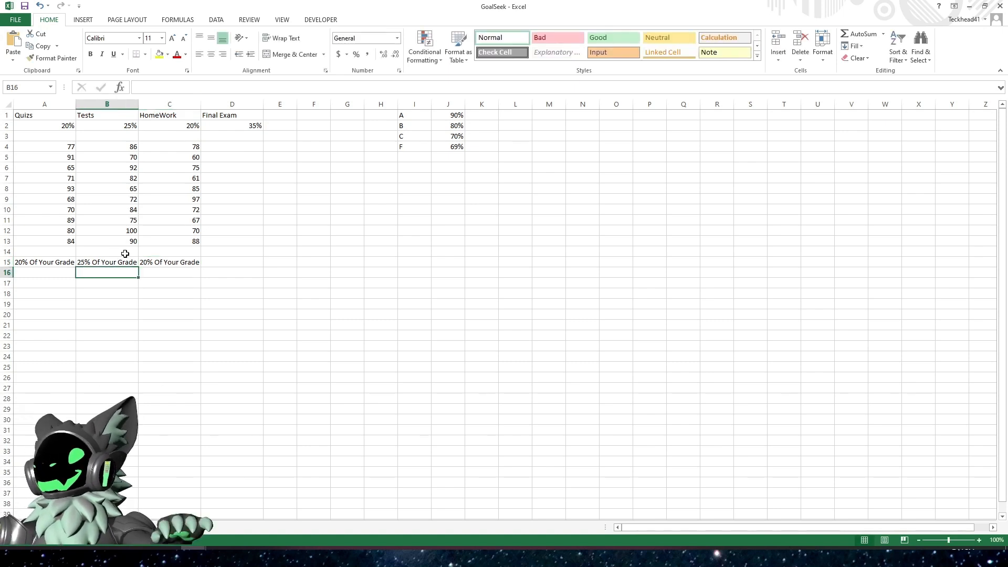
click(228, 265)
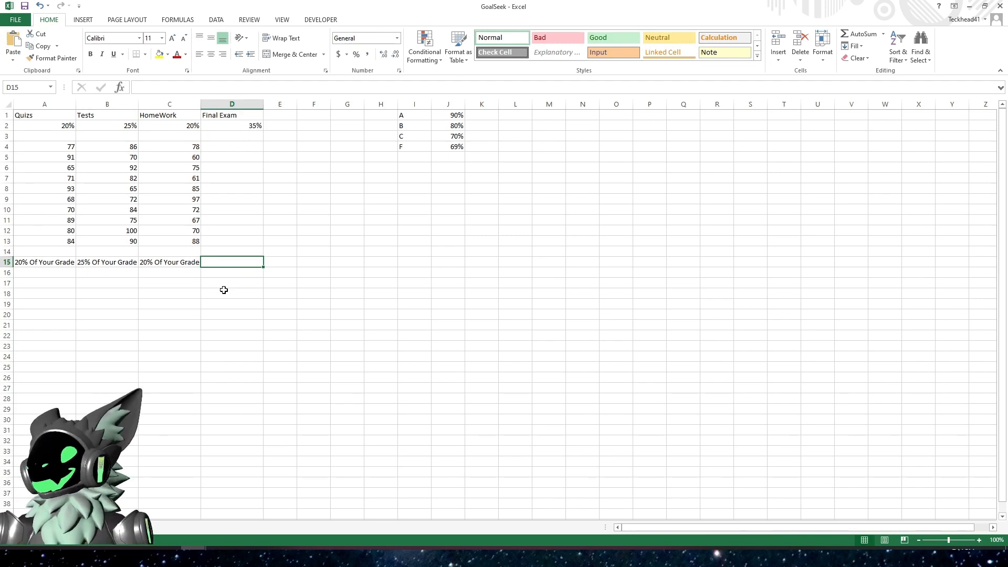
text(35% Of Your Grade)
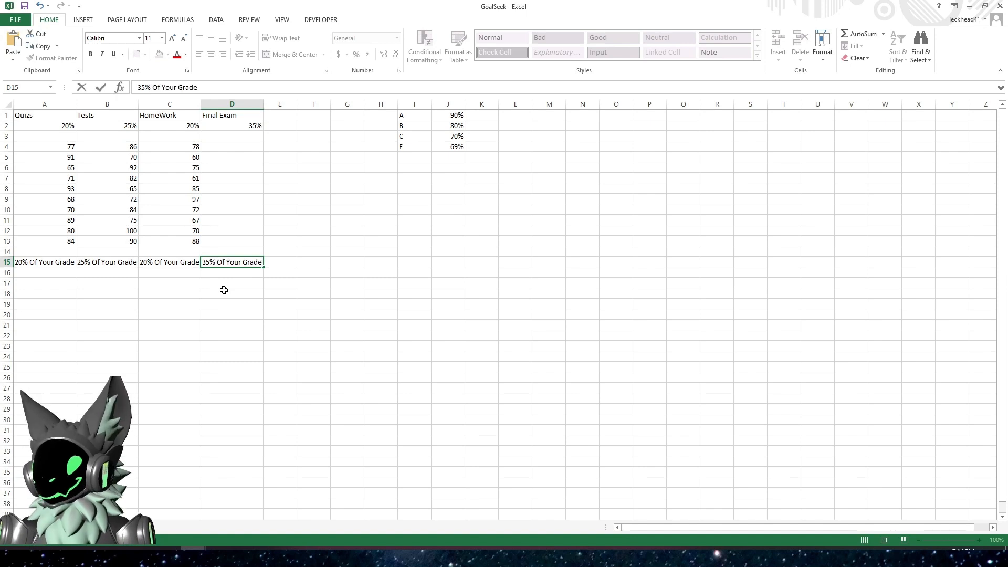
key(Return)
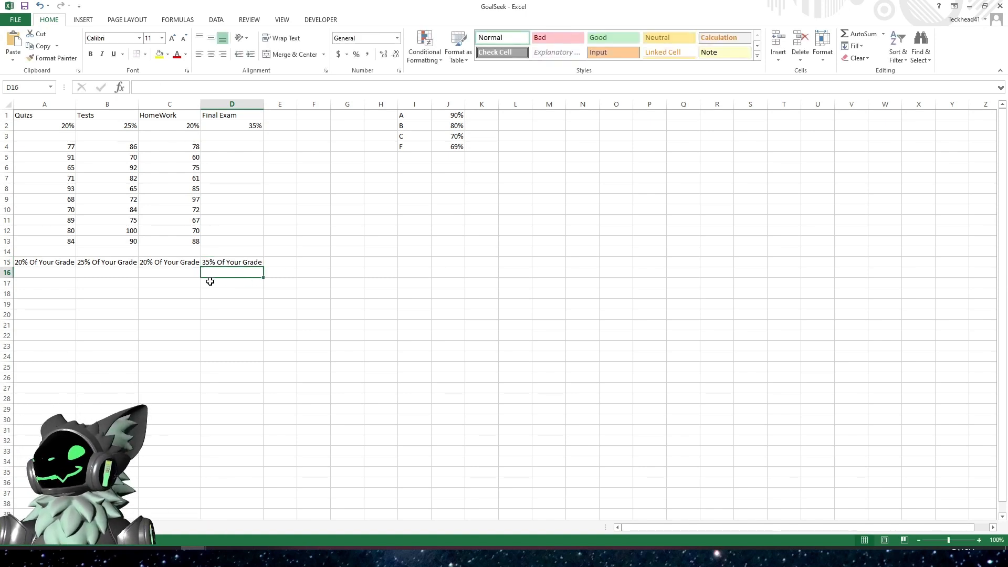
- Insert a blank row at row 14, between the scores and the grade-share labels
click(44, 275)
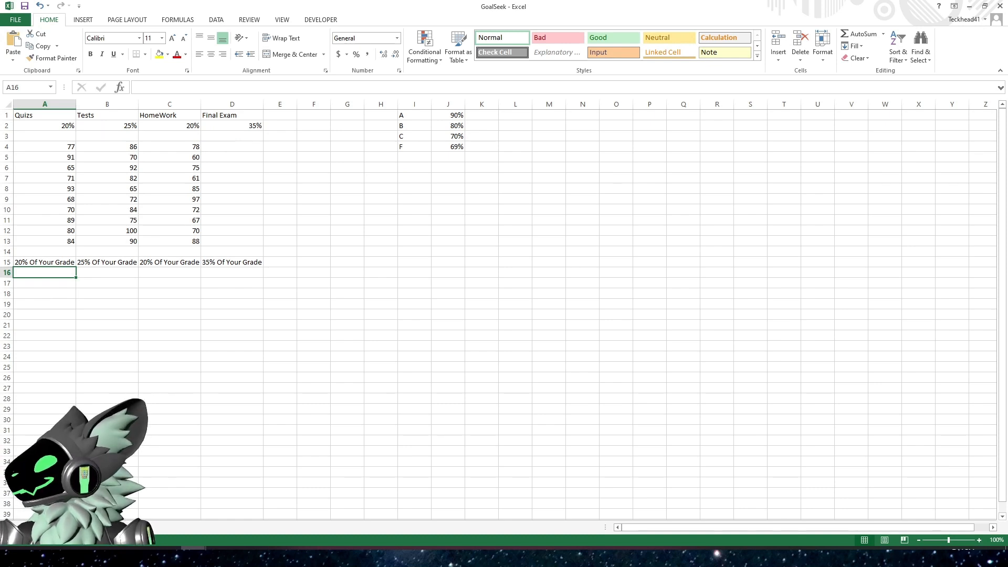
click(114, 313)
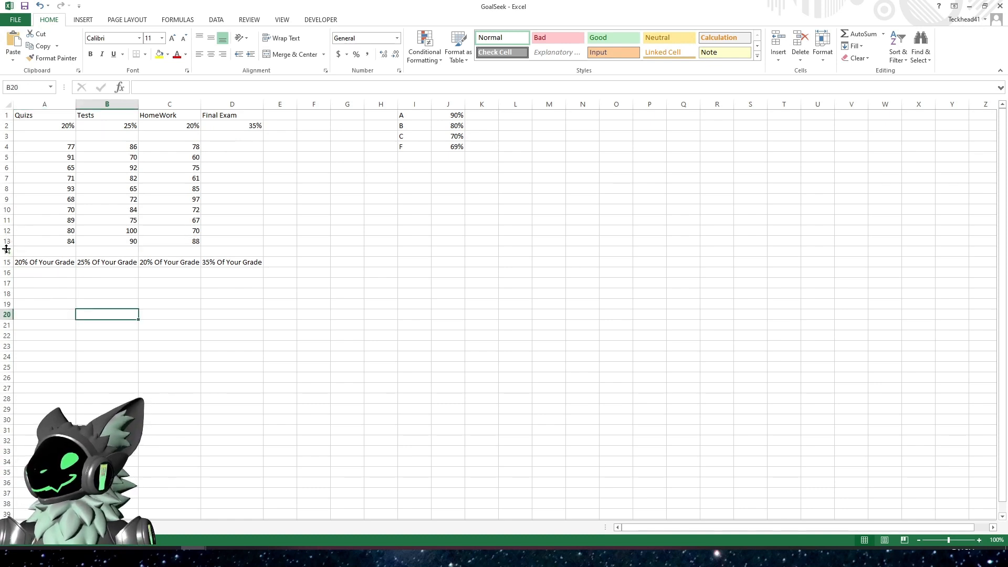
click(6, 252)
right_click(6, 252)
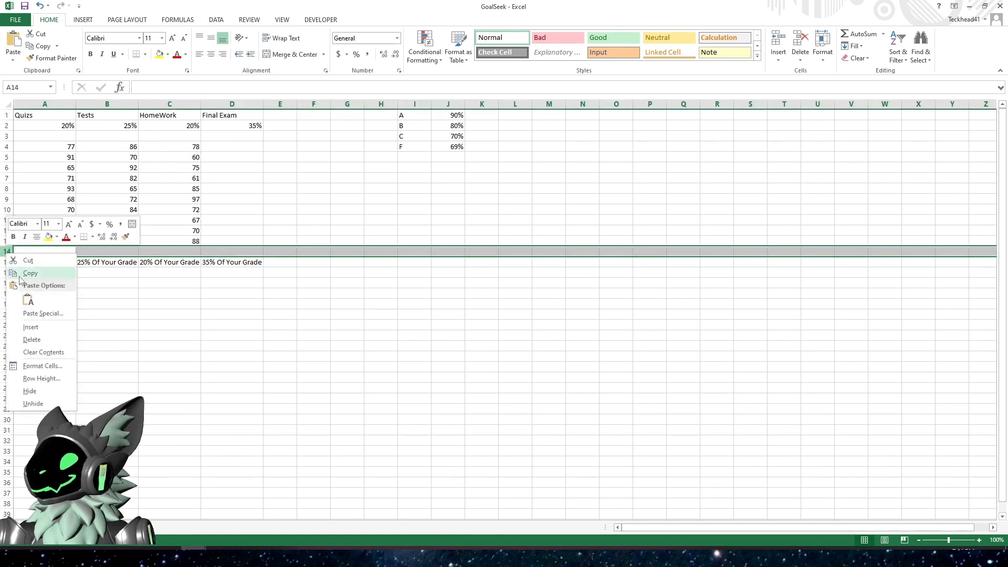
click(22, 326)
click(37, 252)
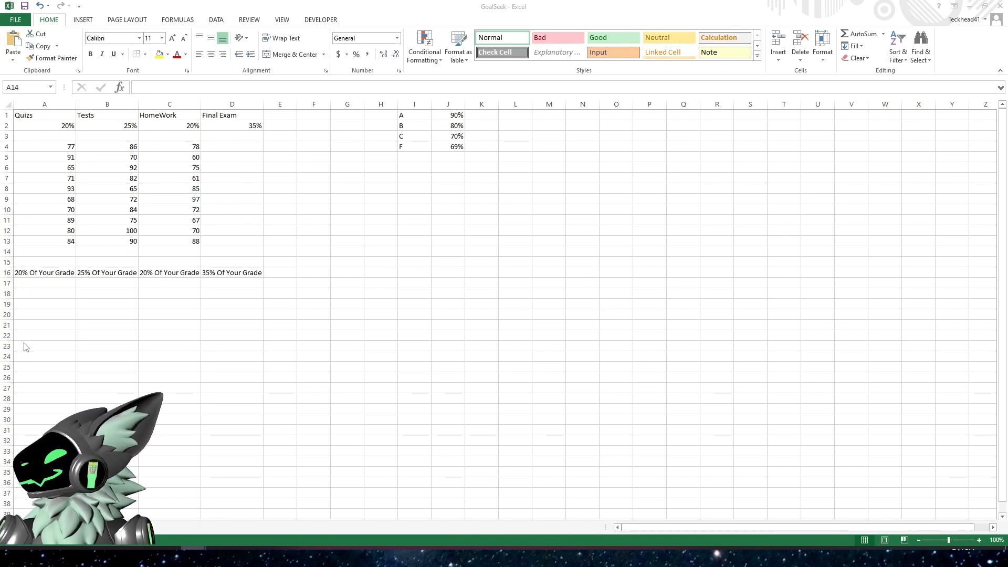
click(75, 309)
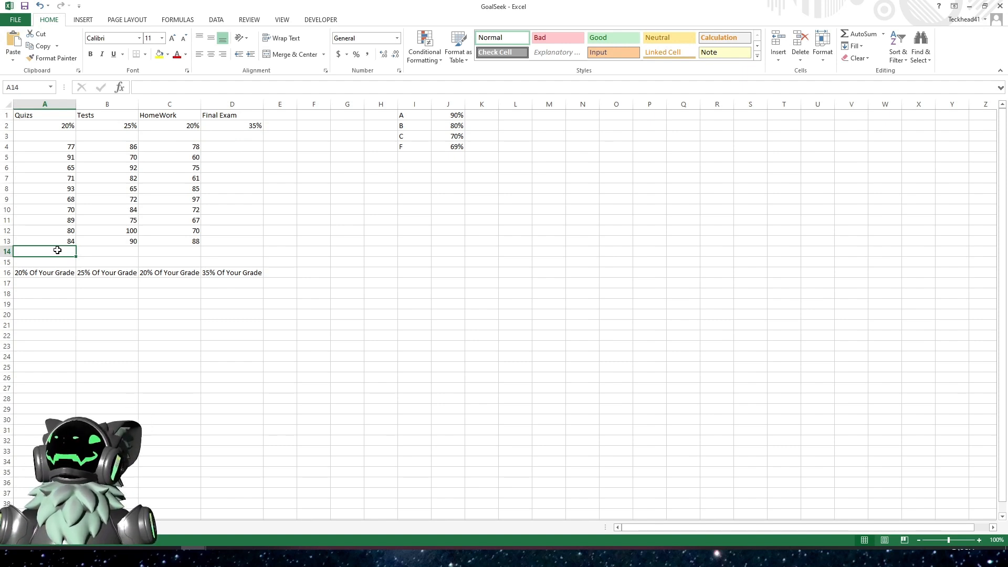
- Calculate the average of the quiz scores A4:A13 in A14 with the AVERAGE function
click(52, 148)
drag(52, 148, 57, 240)
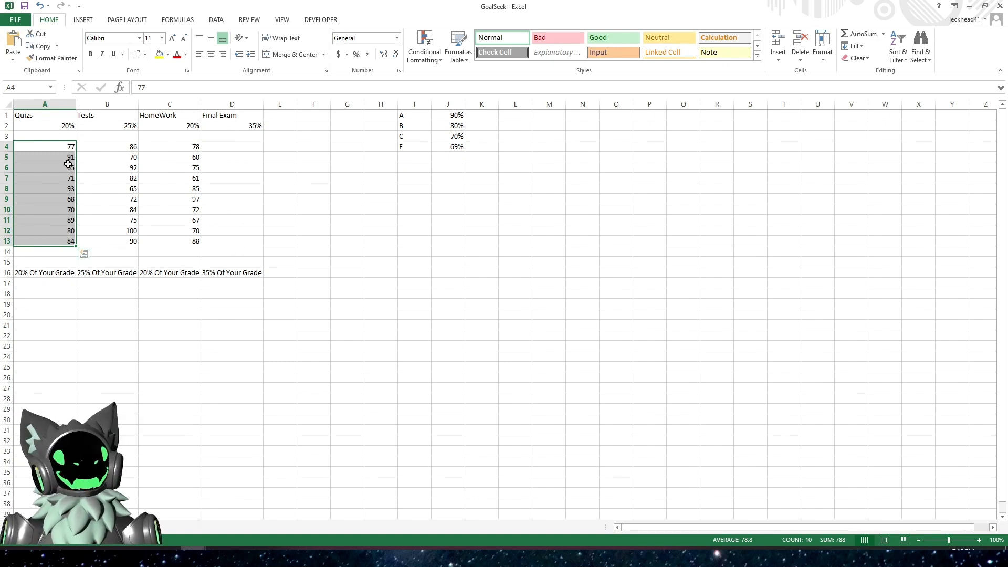
click(100, 223)
click(50, 250)
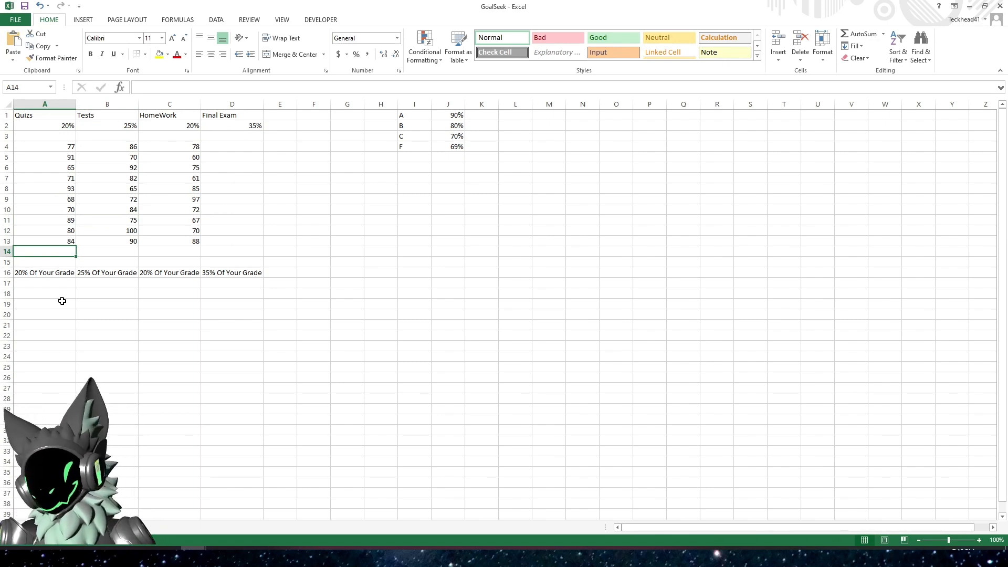
text(=a)
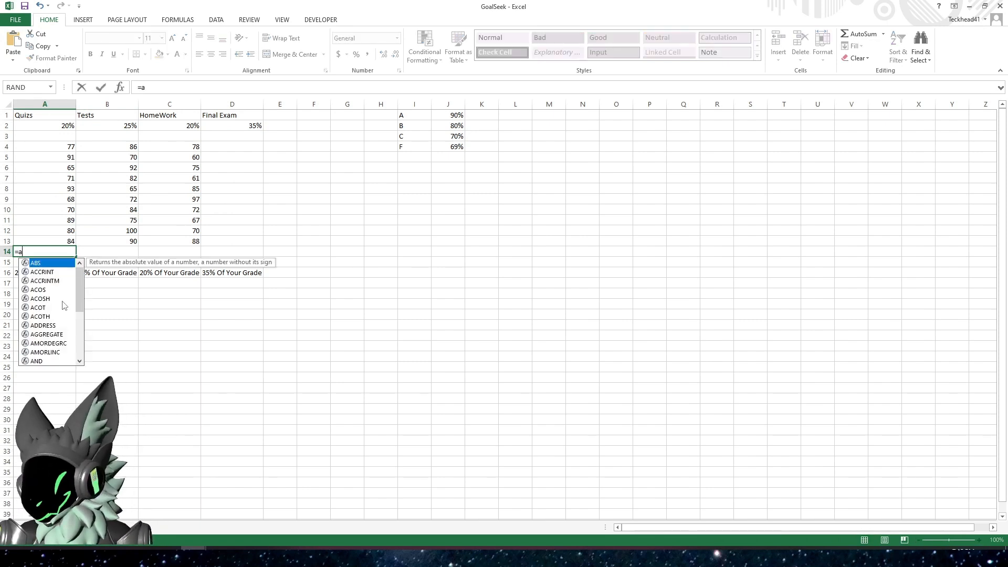
text(v)
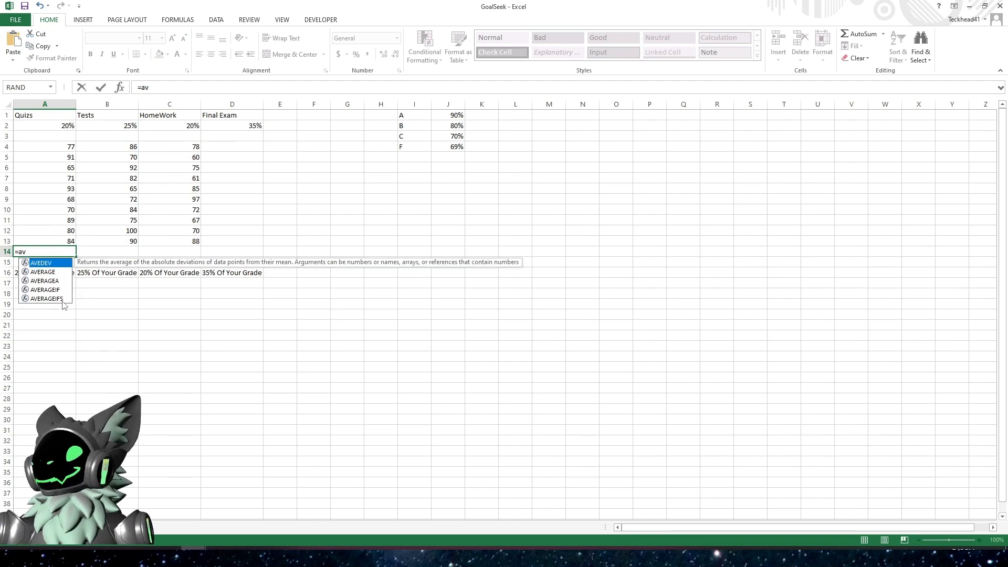
key(Down)
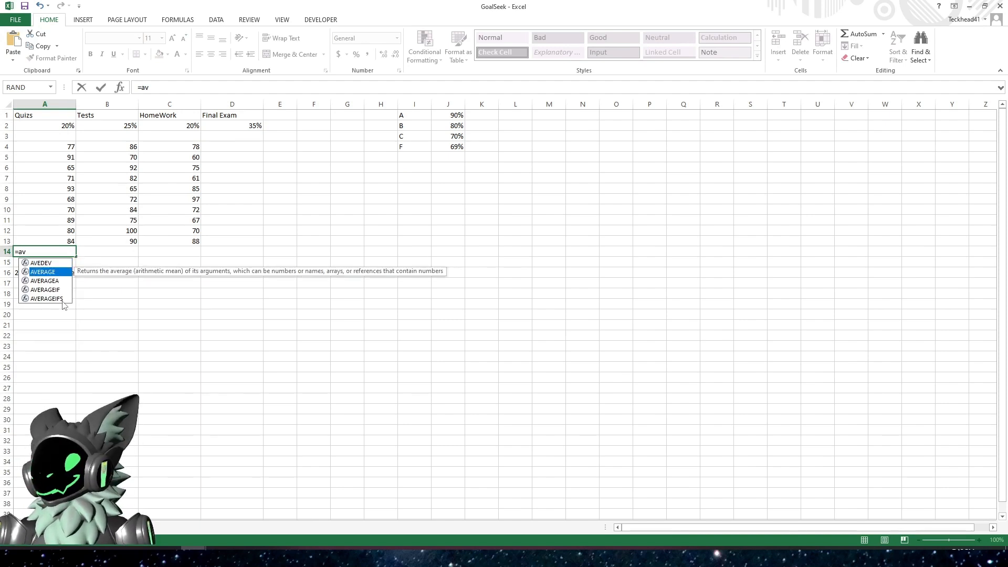
double_click(55, 271)
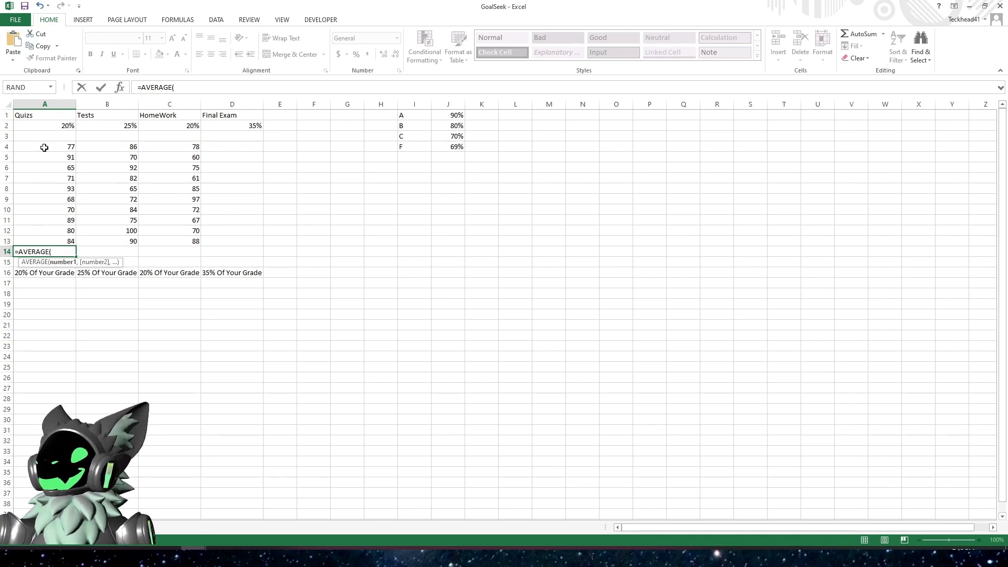
drag(46, 145, 46, 238)
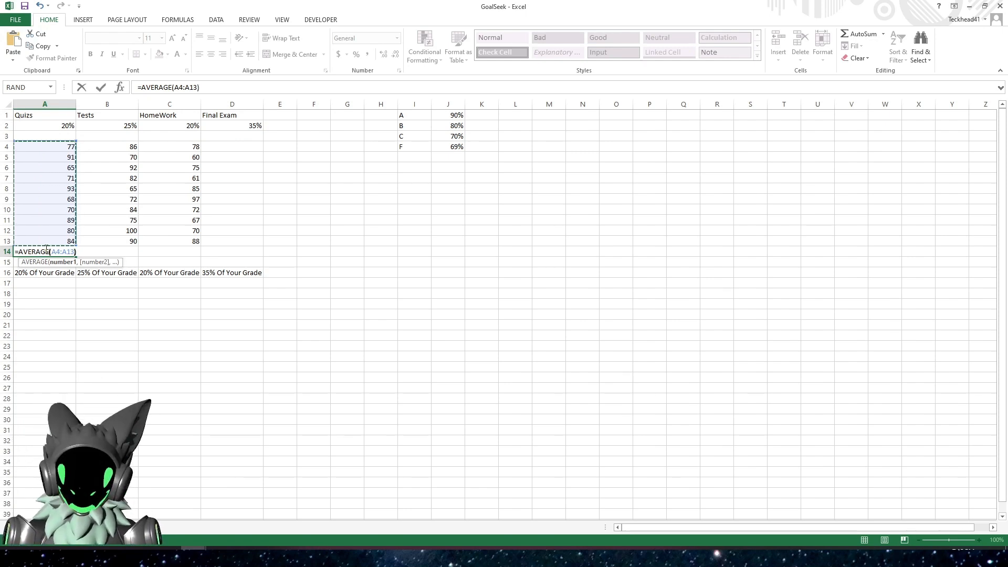
key(Return)
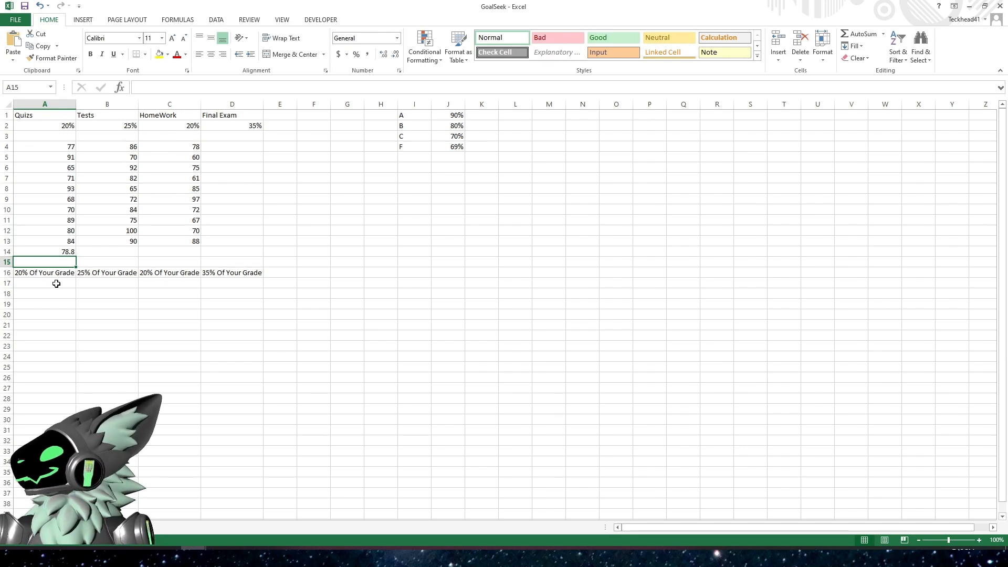
- Fill the average formula from A14 across the row through D14
click(56, 252)
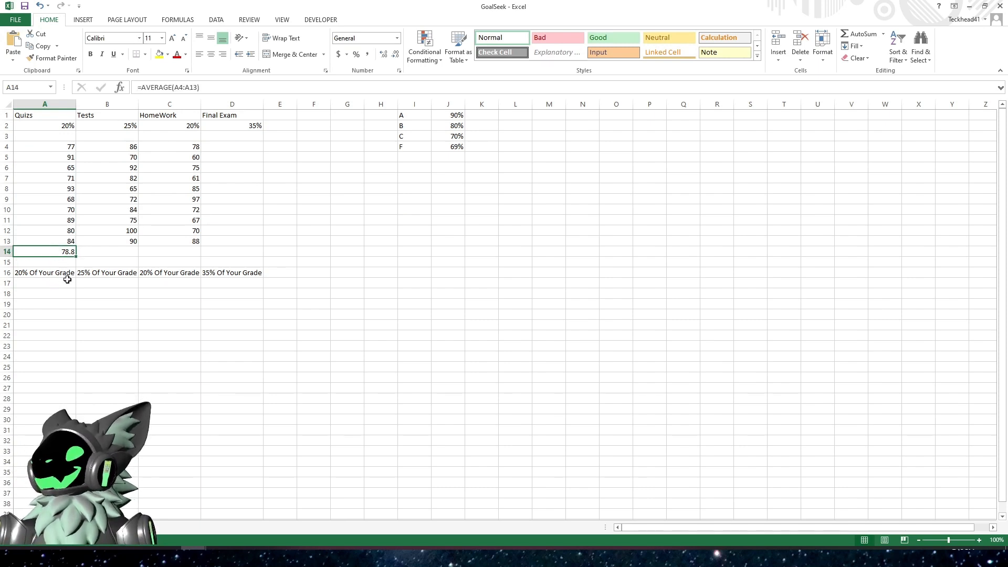
click(112, 250)
click(164, 249)
click(223, 249)
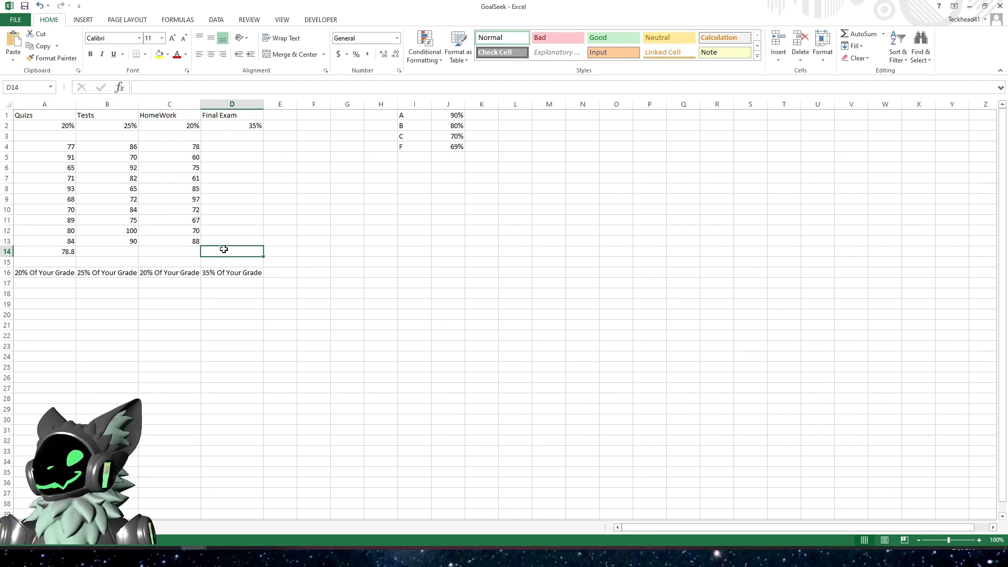
click(61, 252)
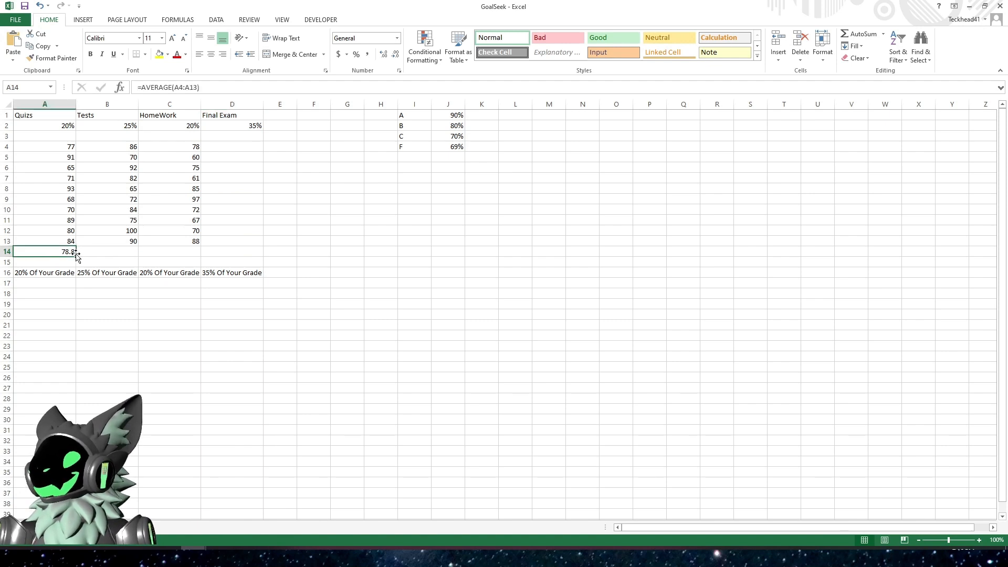
drag(76, 254, 235, 250)
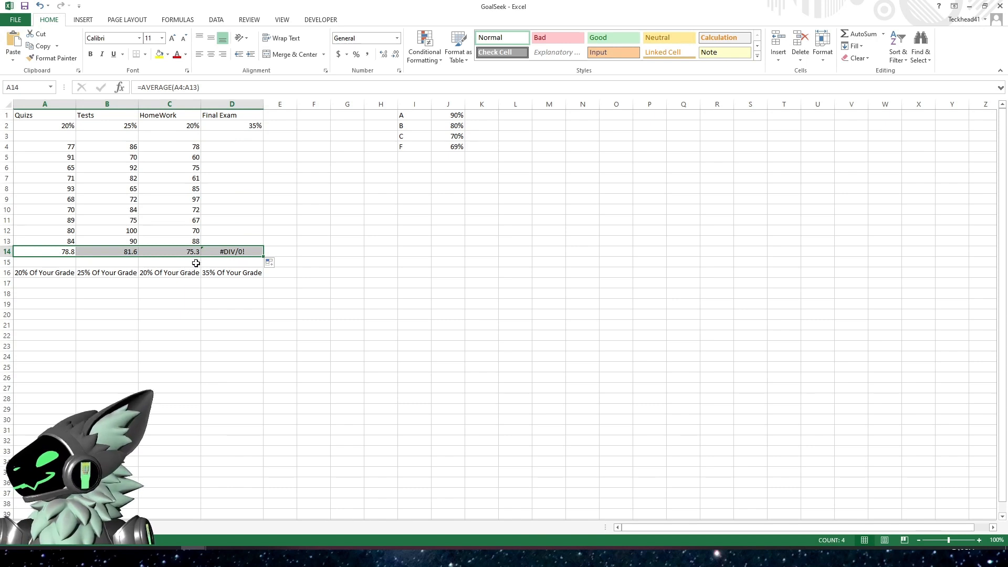
- Clear the copied average formula from D14 in the Final Exam column
click(232, 242)
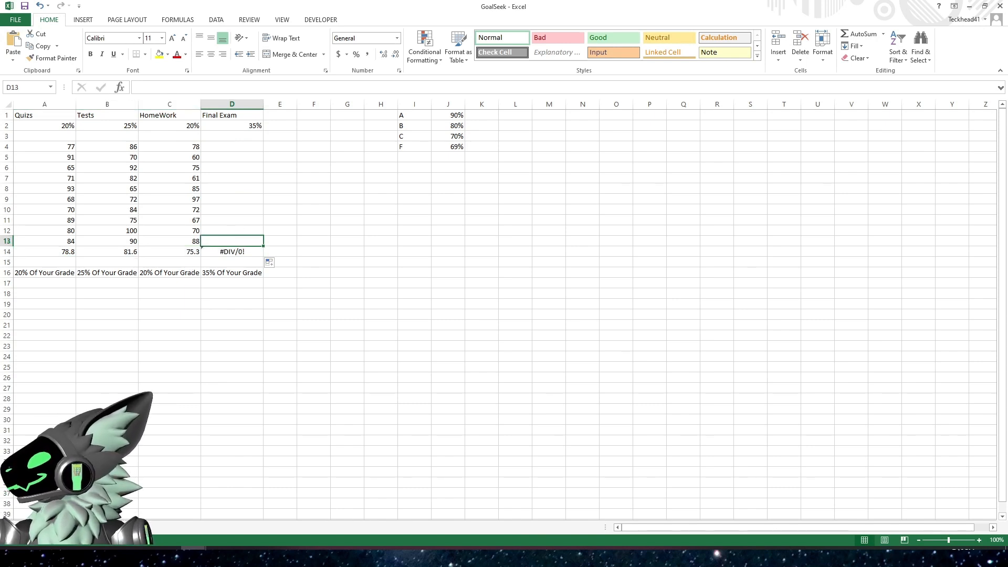
click(208, 290)
click(226, 252)
key(Delete)
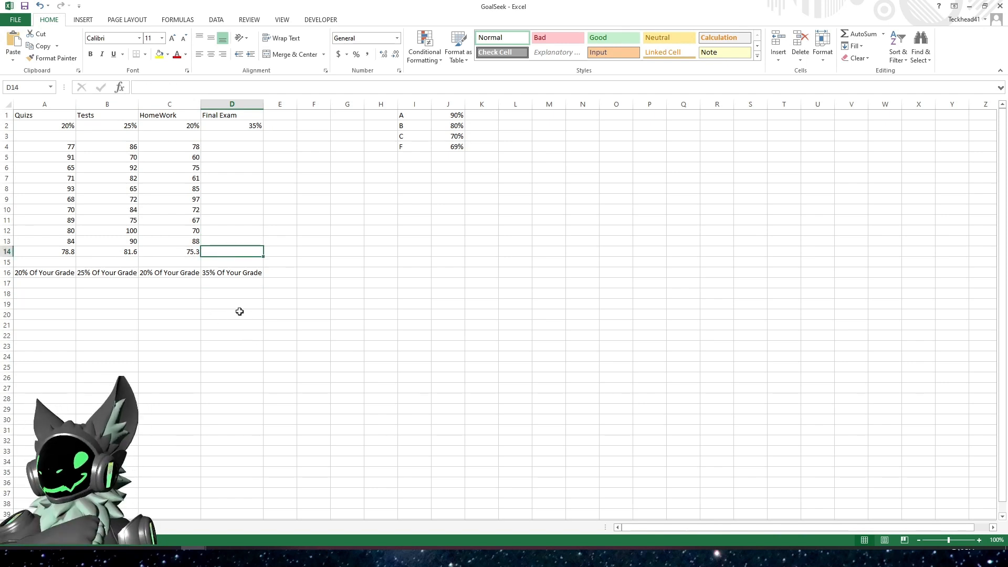
click(234, 201)
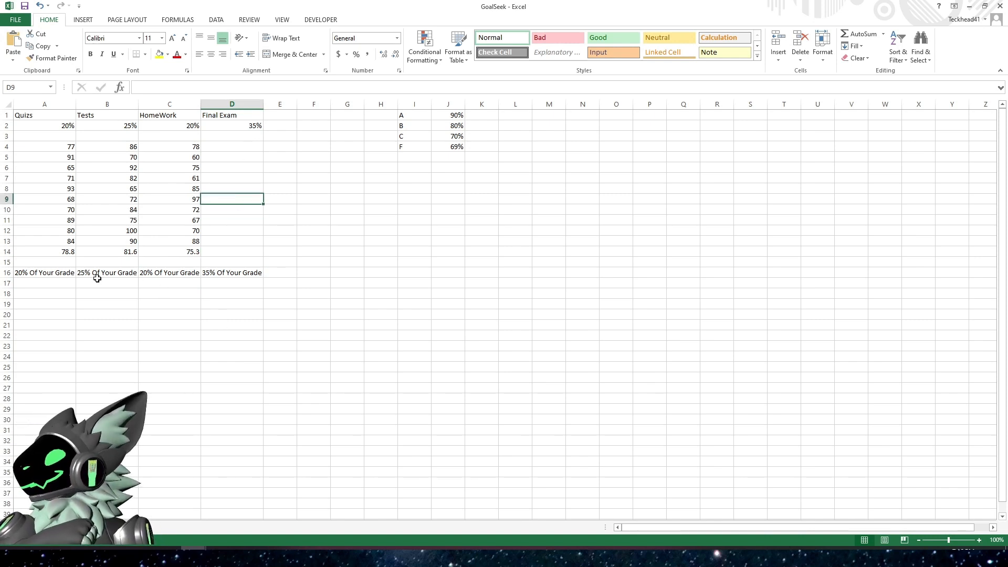
- In A17, enter the formula =A14*A2 to weight the quiz average by its grade share
click(56, 285)
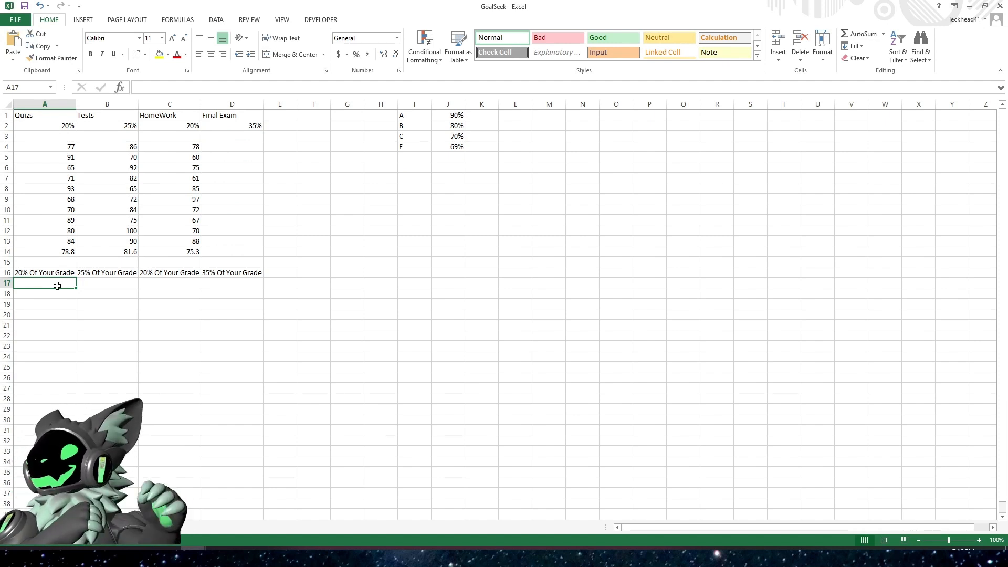
text(=)
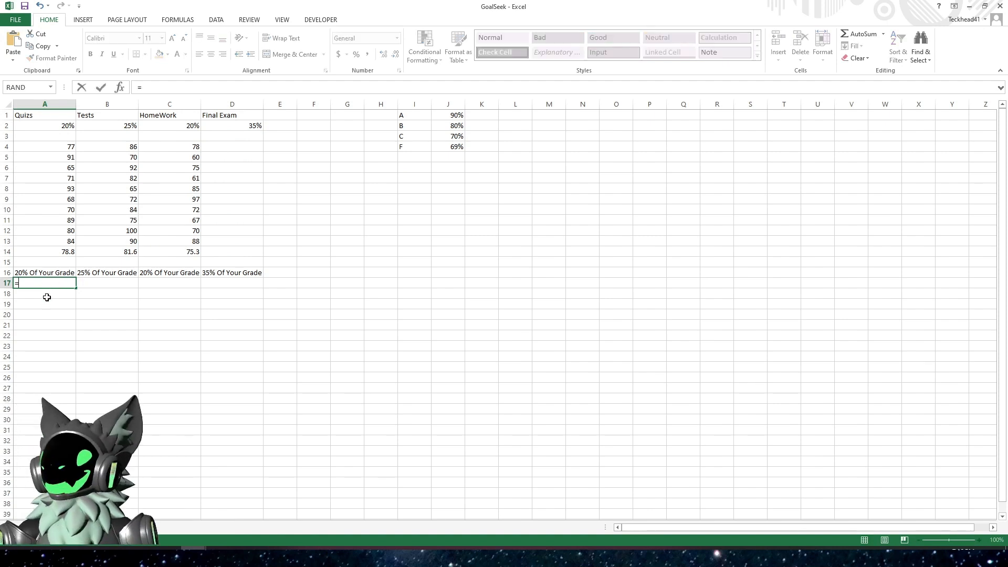
click(43, 251)
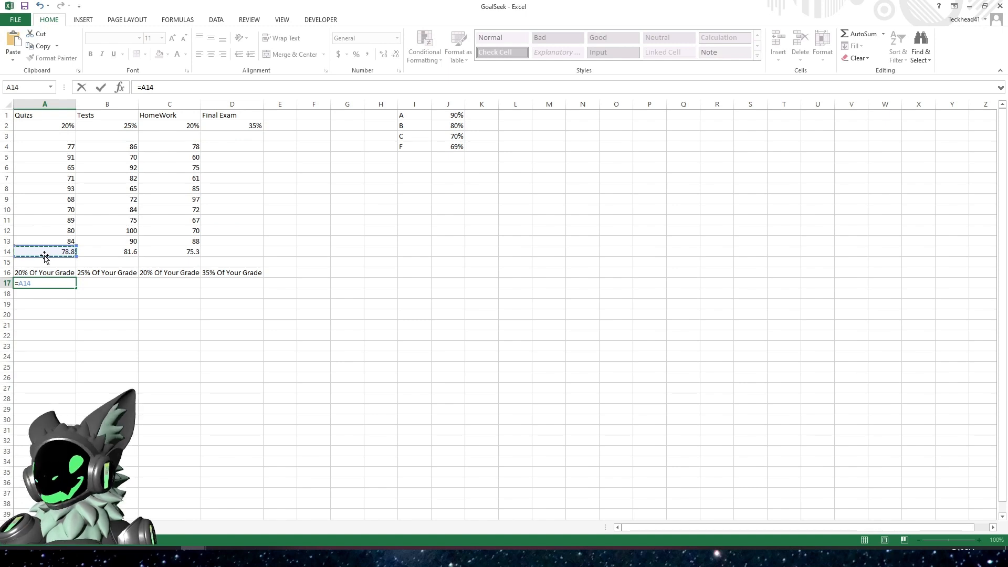
text(*)
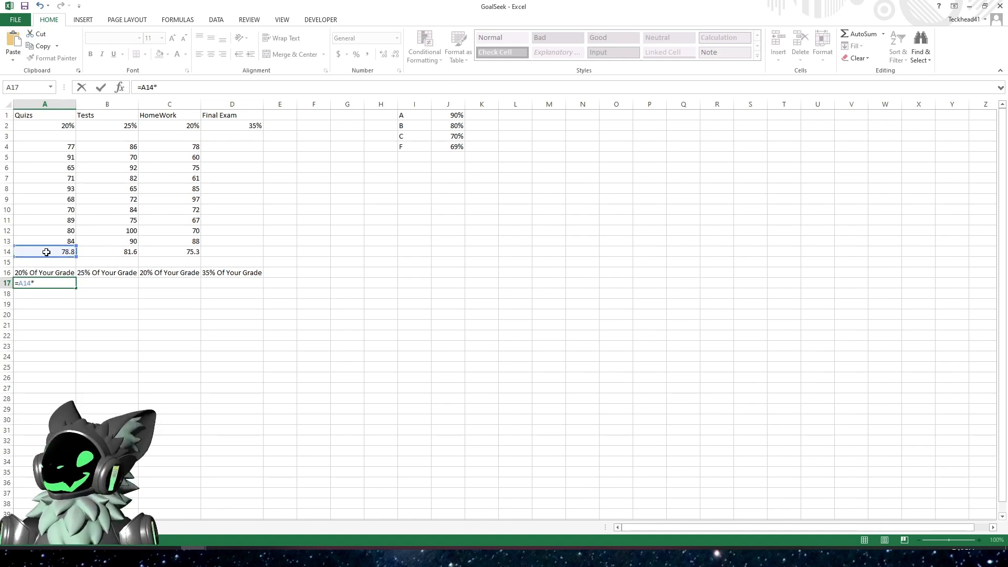
click(55, 125)
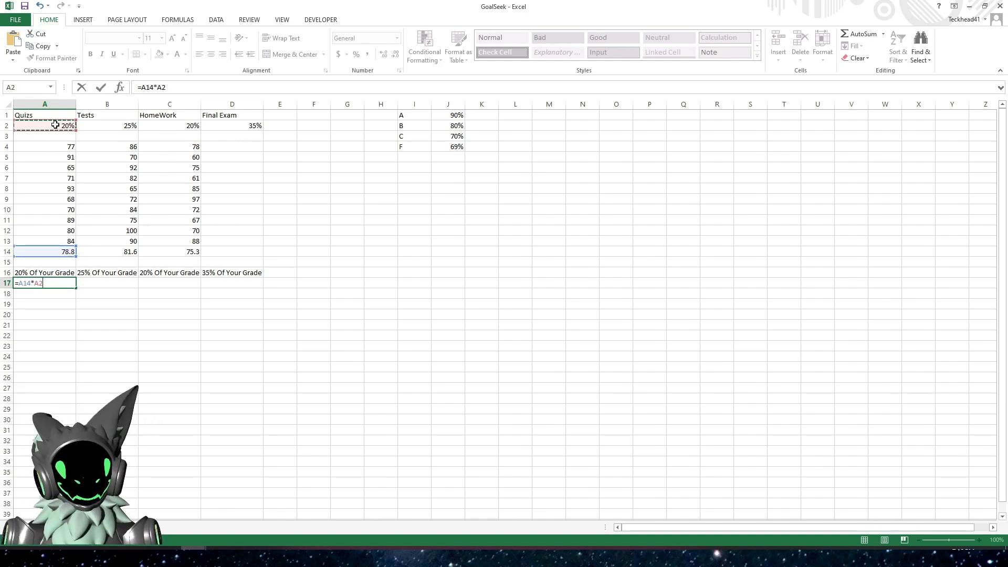
key(Return)
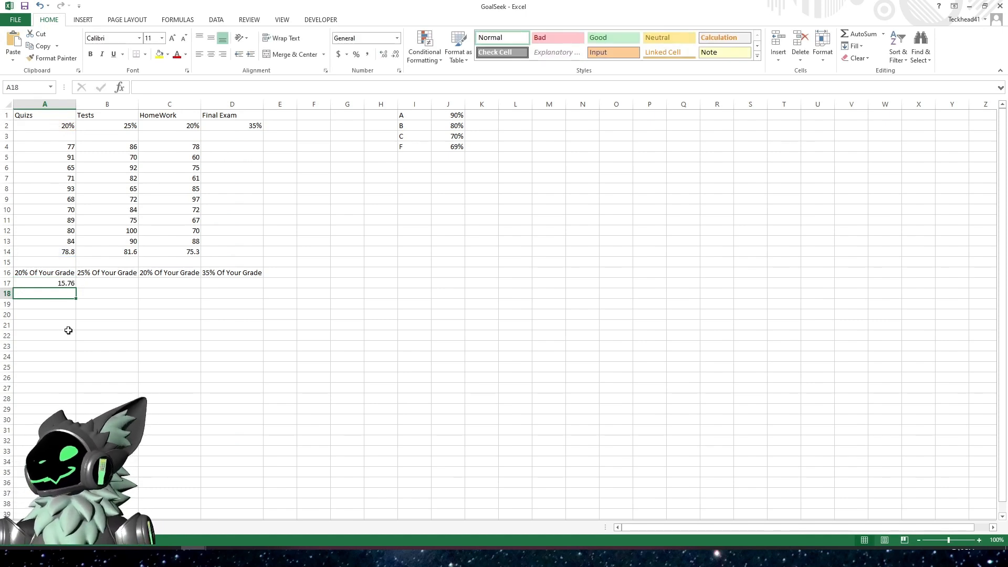
- Enter 0 in D14 as the Final Exam score
click(59, 283)
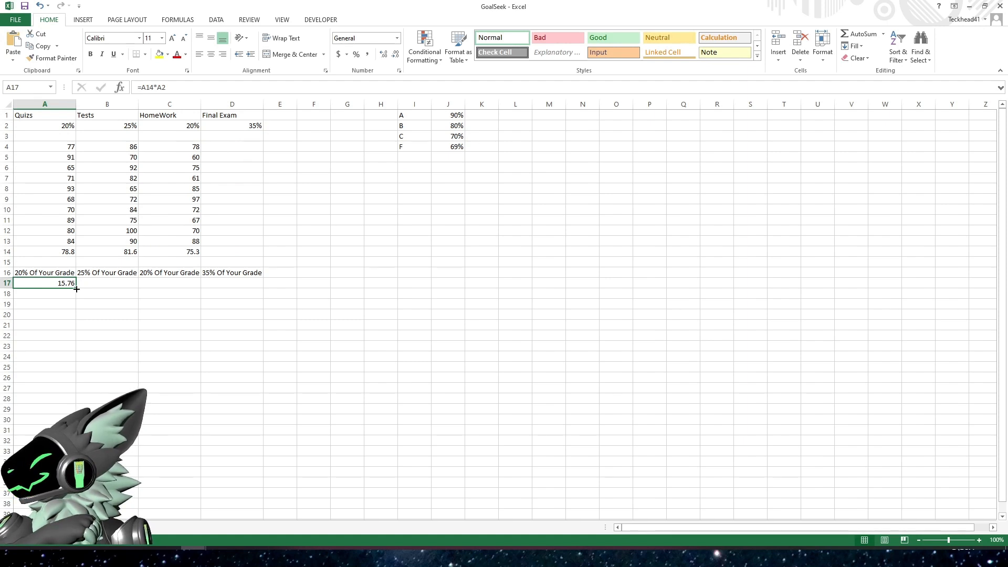
click(222, 253)
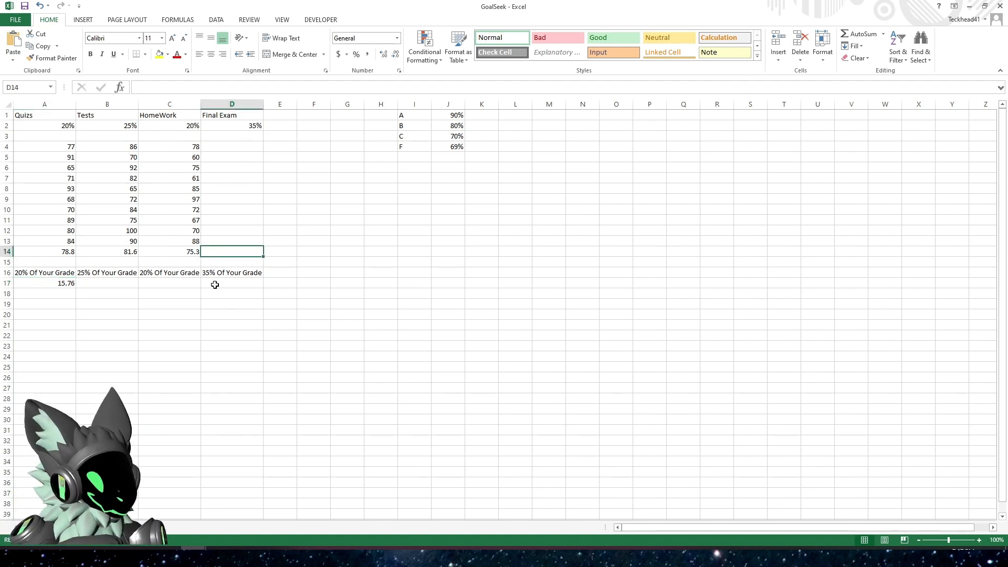
text(0)
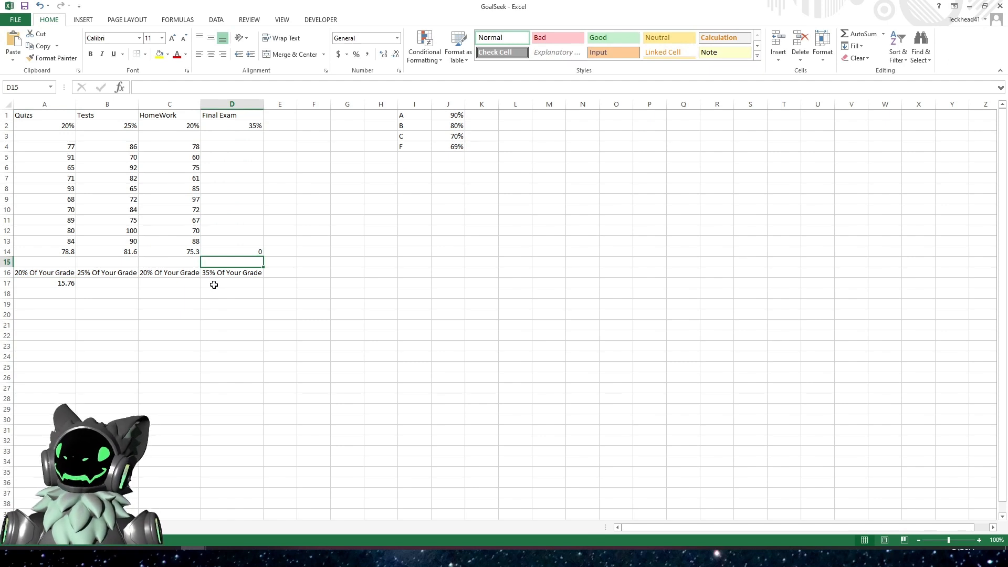
- Fill the weighted-grade formula from A17 across the row through D17
click(60, 283)
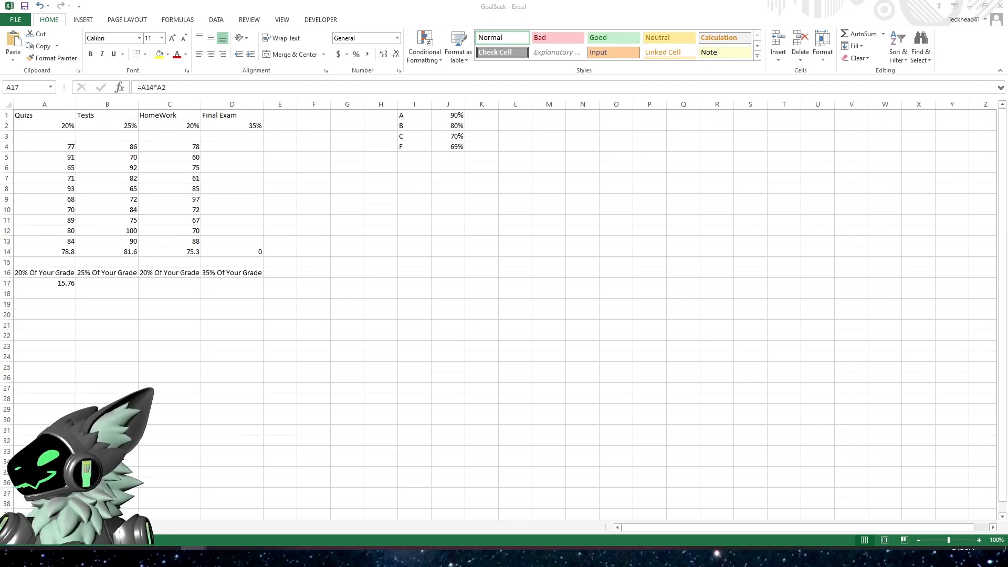
click(55, 281)
drag(76, 288, 261, 281)
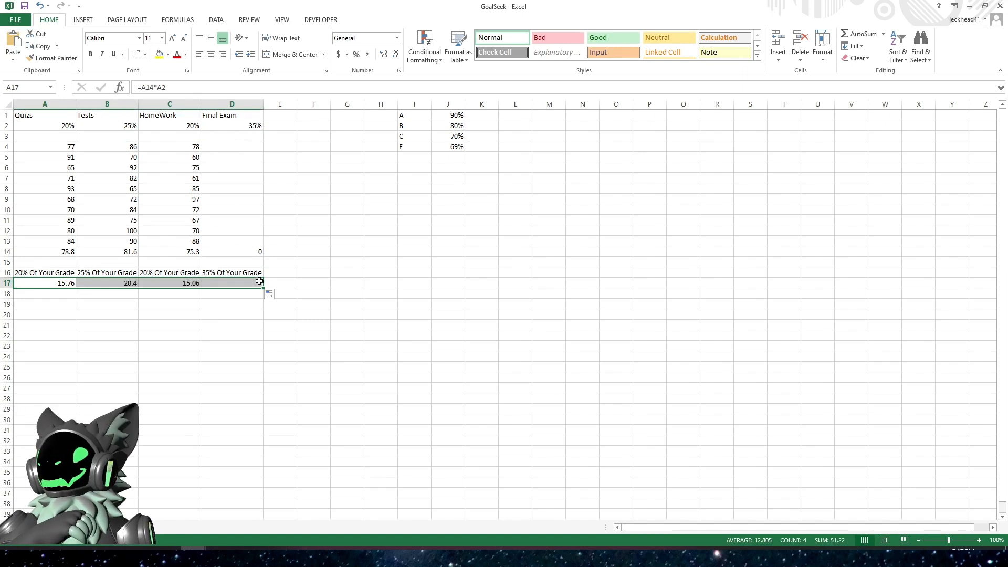
click(209, 337)
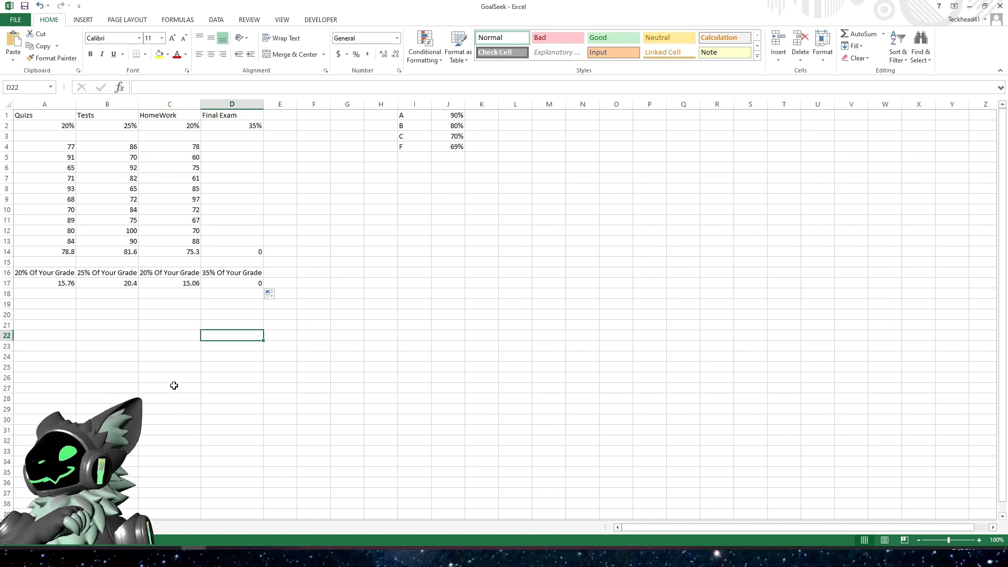
click(232, 286)
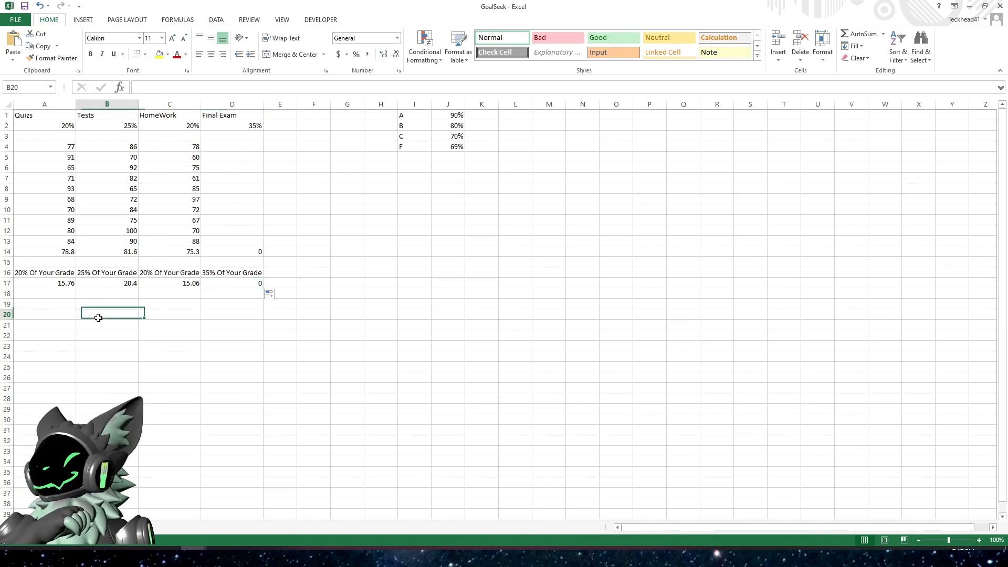
- Merge and center A20:D20 and enter the heading "What You Need to Pass"
drag(56, 315, 212, 315)
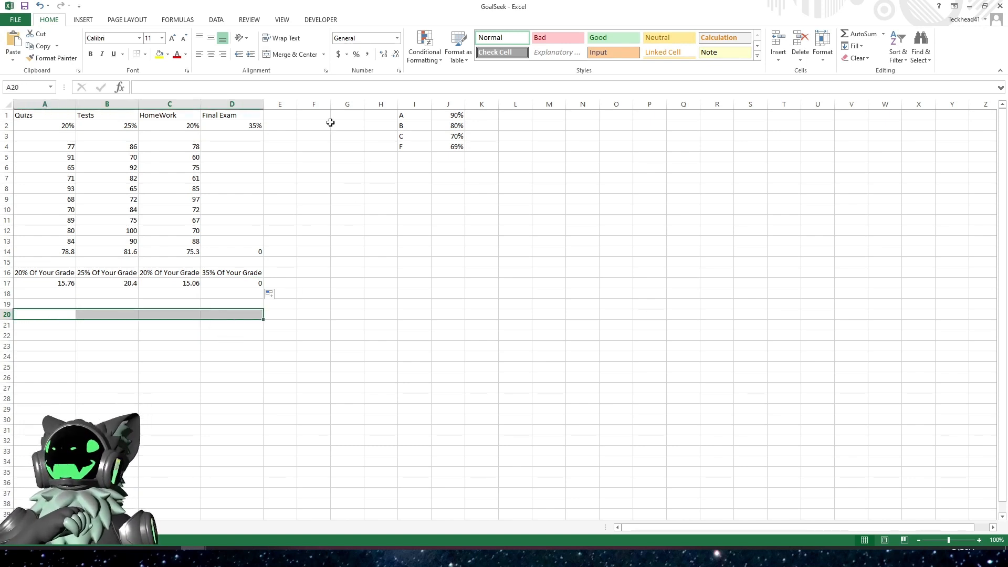
click(292, 55)
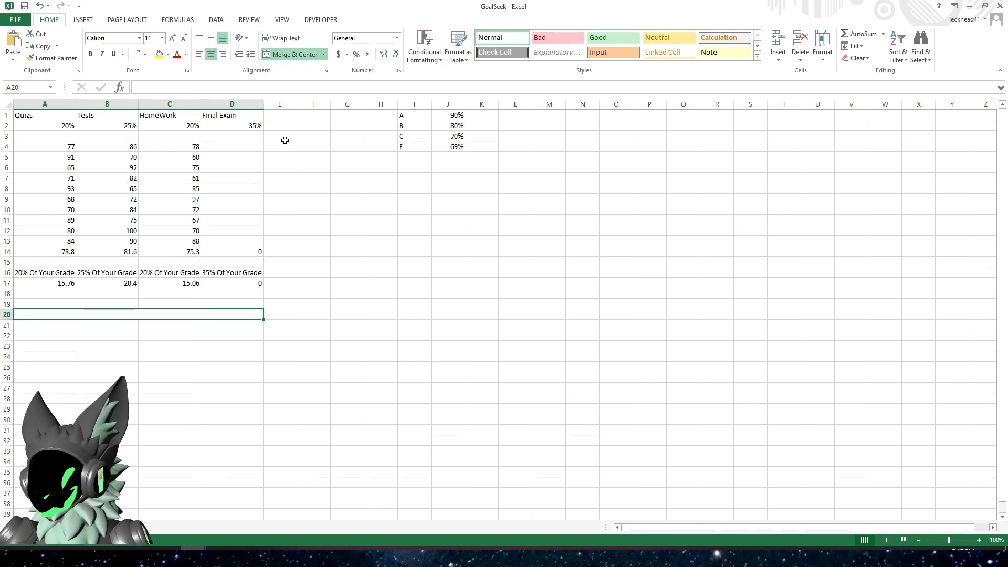
text(What You )
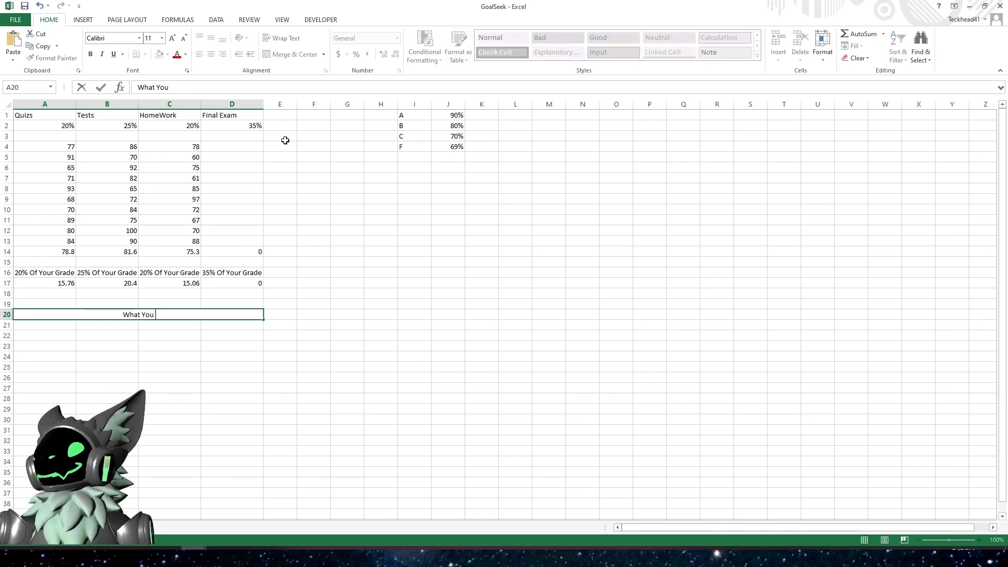
text(Need to )
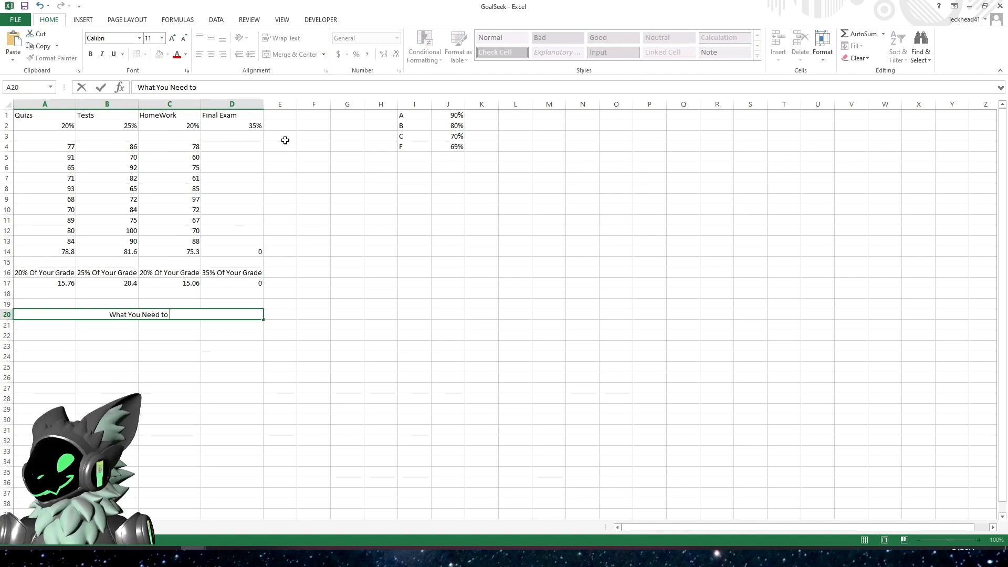
text(Pass)
key(Return)
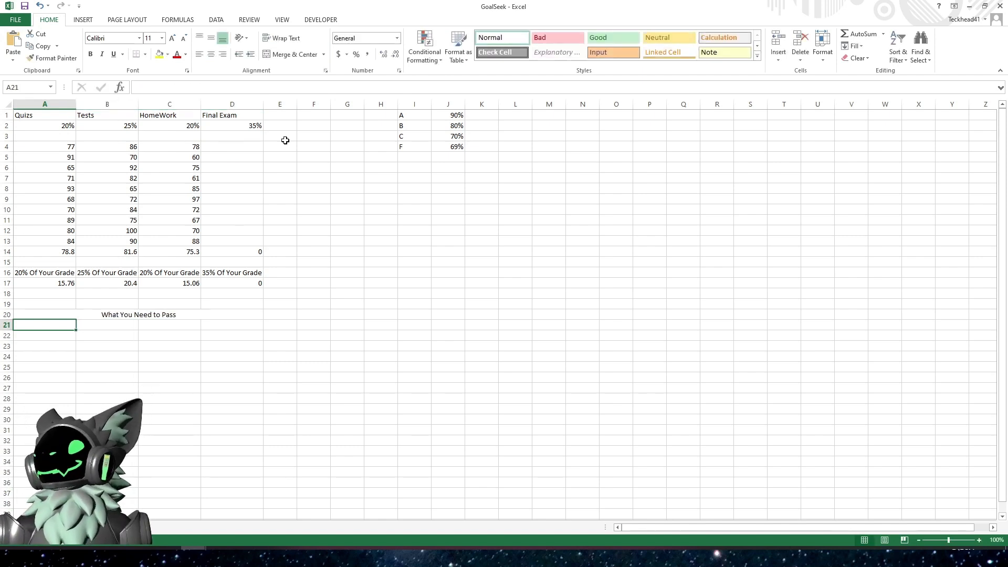
- Apply the Heading 3 cell style to the merged "What You Need to Pass" heading in row 20
key(Up)
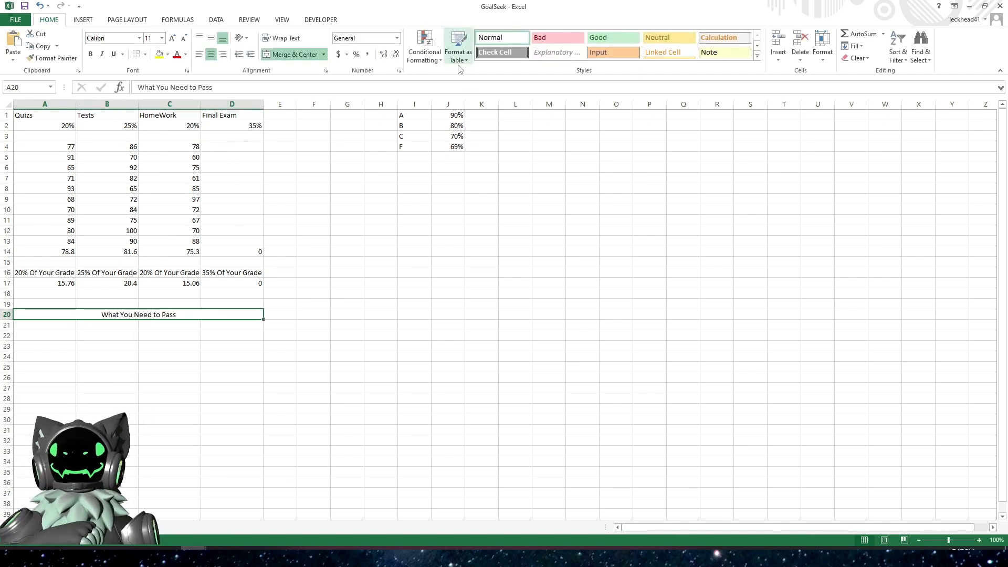
click(758, 56)
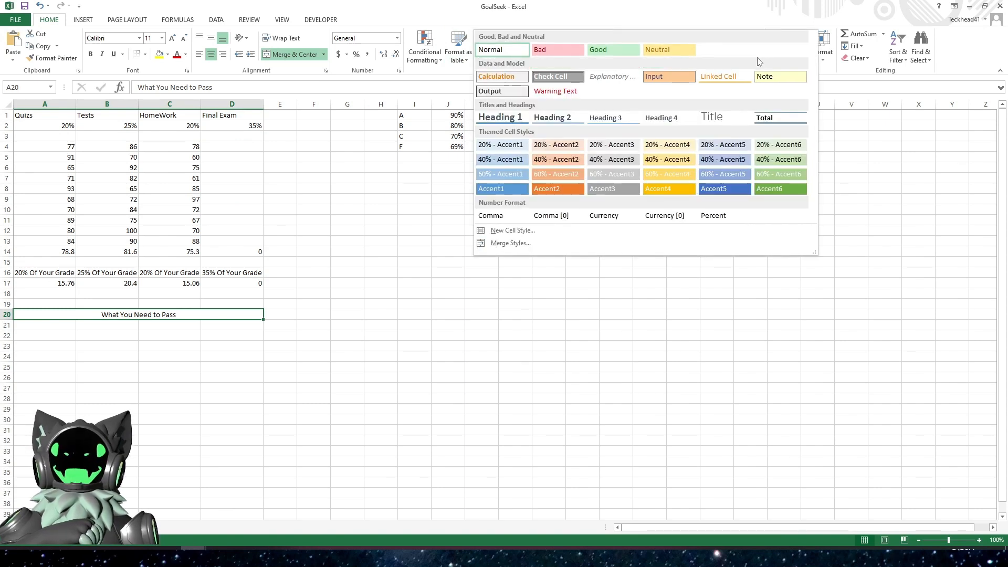
click(630, 123)
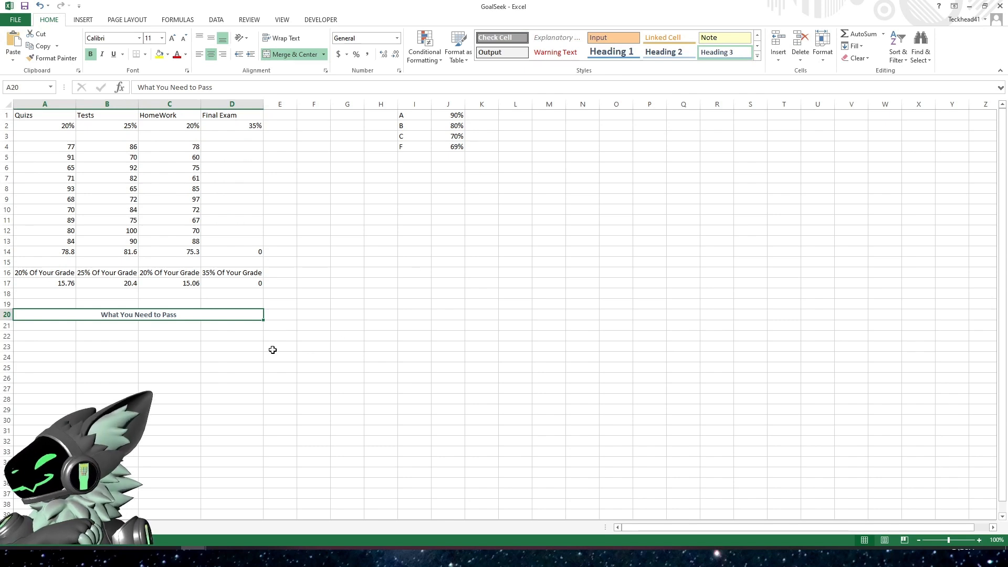
- Merge and center B22:C22 and apply the Total cell style to the merged cell
click(157, 344)
drag(121, 336, 187, 336)
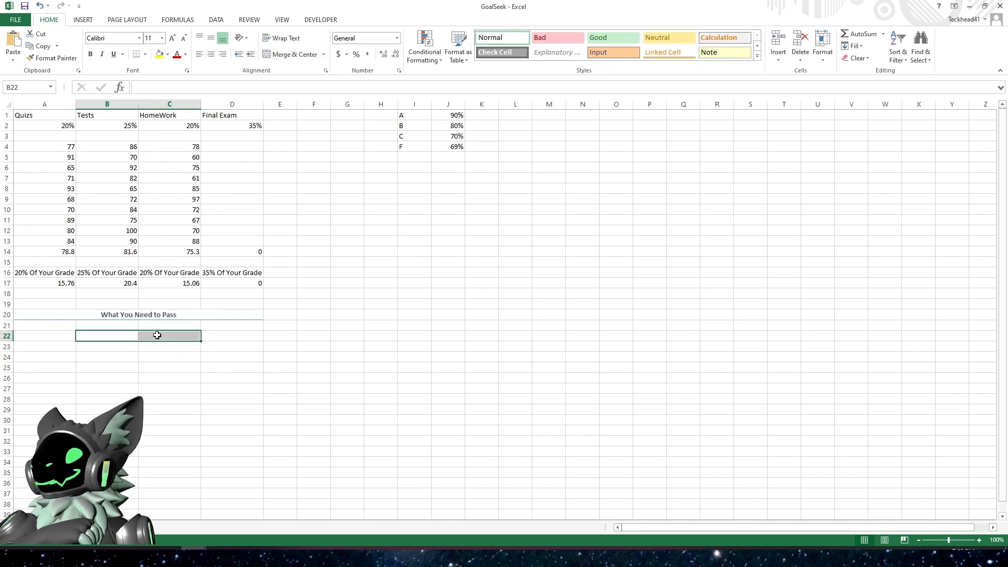
click(293, 54)
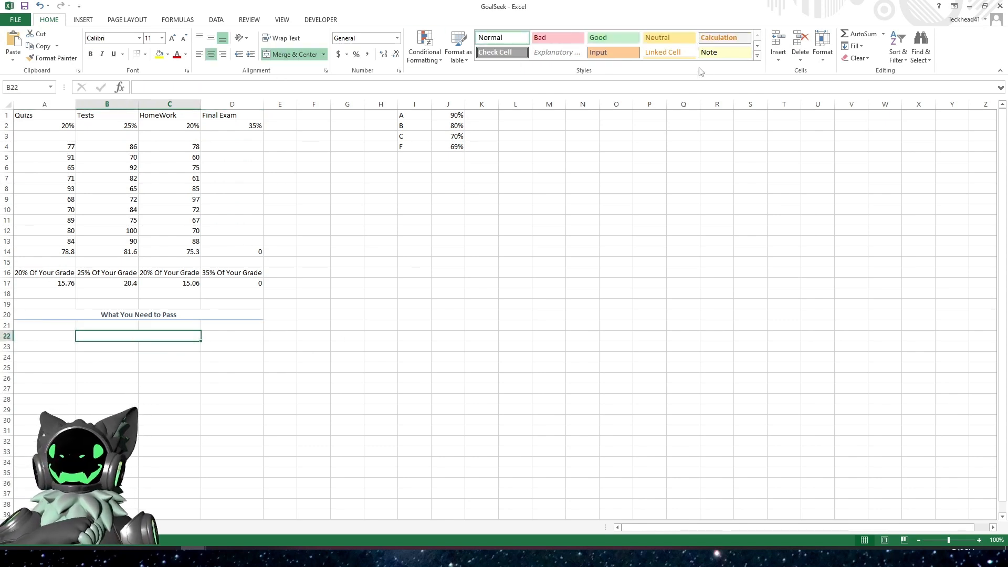
click(758, 55)
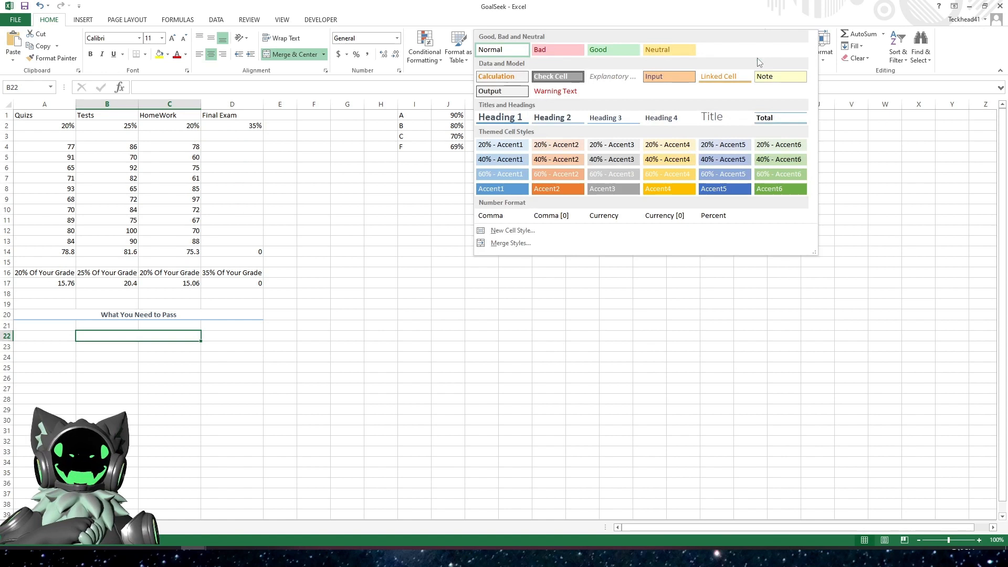
click(777, 118)
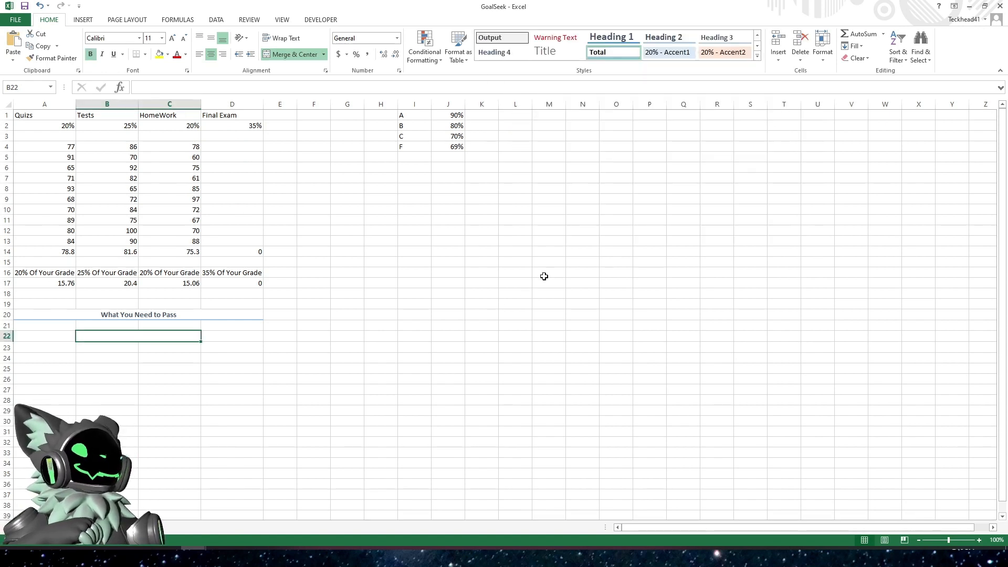
click(241, 369)
- Enter the formula =D14 in the merged cell B22 to link it to the Final Exam score
click(147, 338)
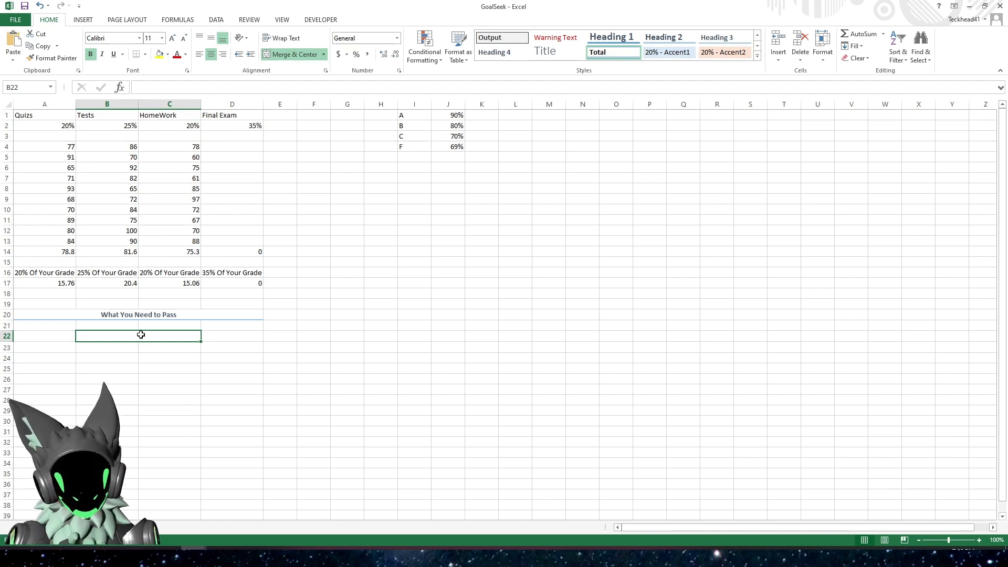
text(=)
click(239, 252)
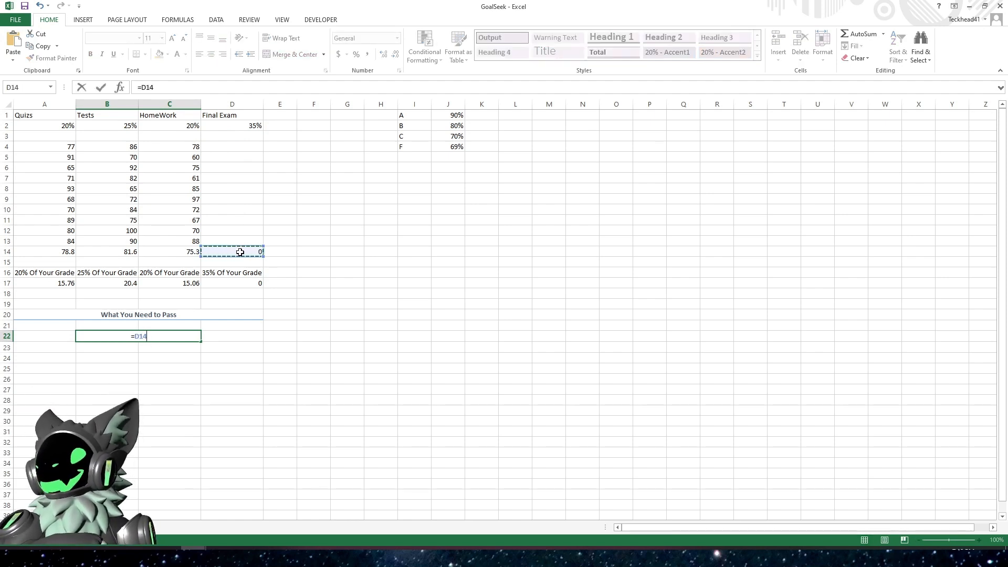
key(Return)
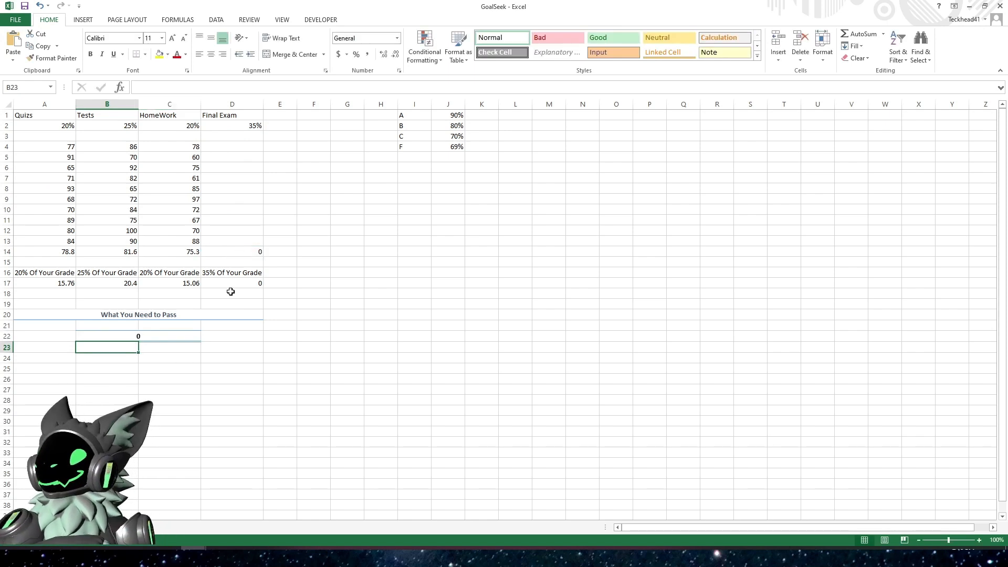
click(163, 336)
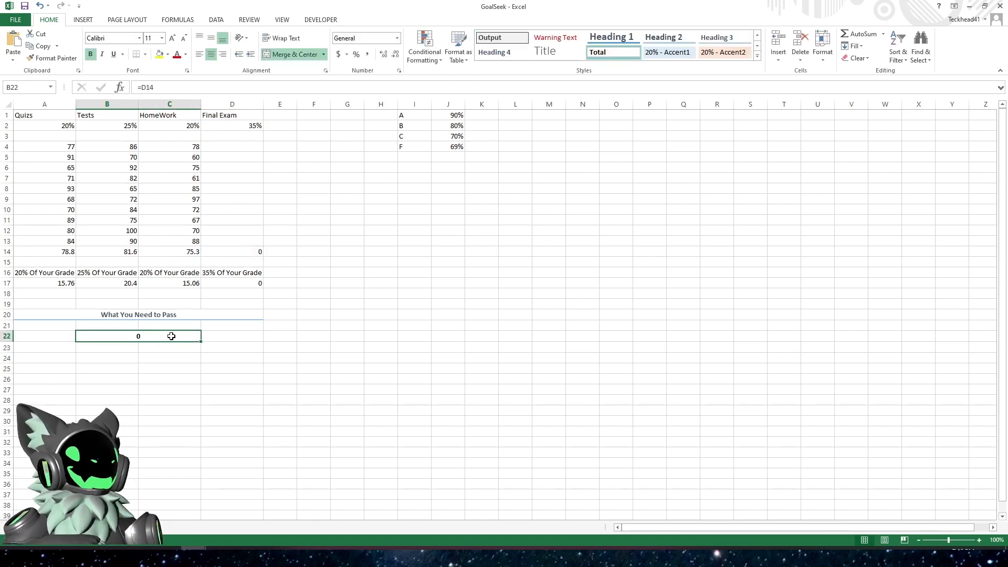
click(309, 283)
click(250, 257)
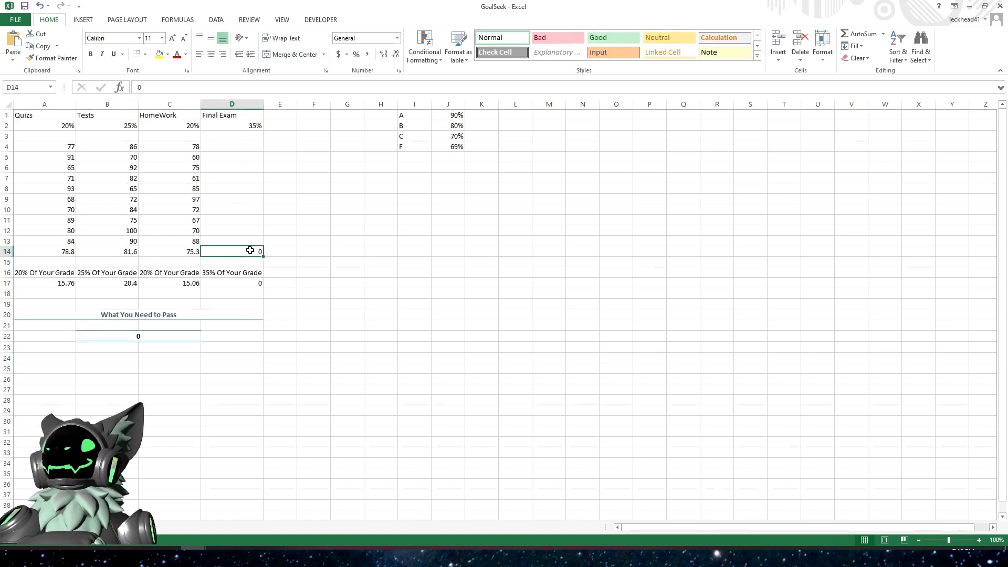
click(370, 262)
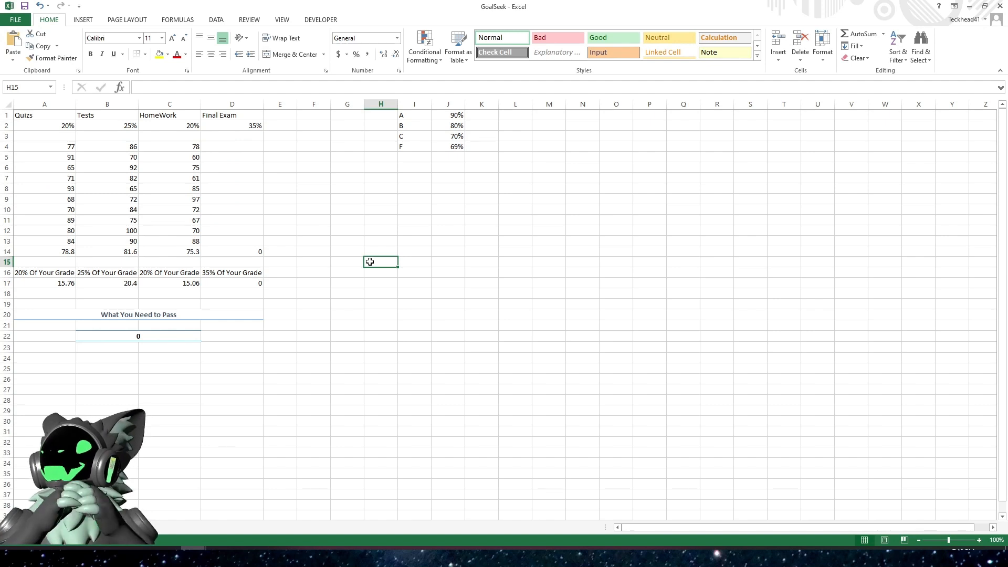
drag(54, 285, 165, 282)
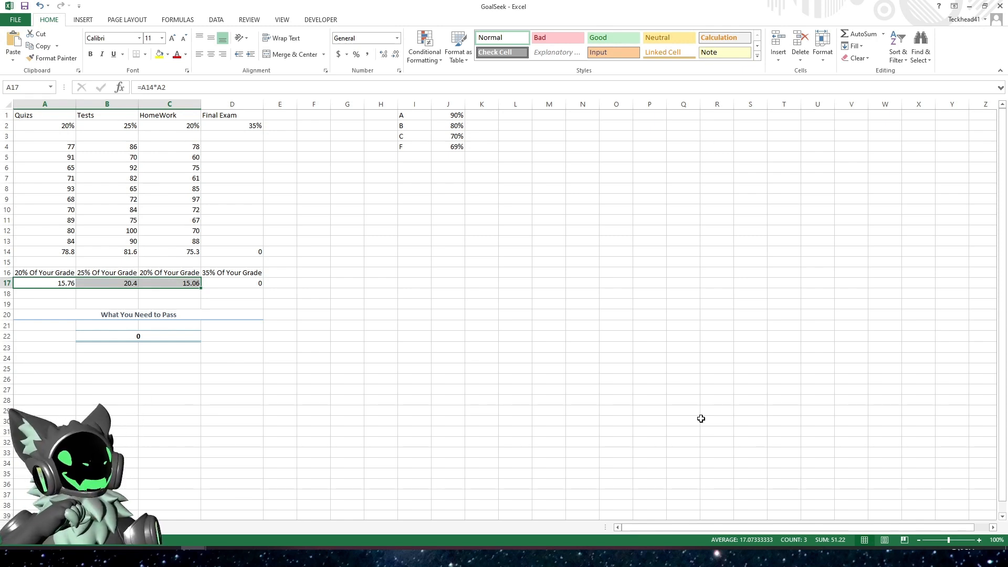
click(236, 284)
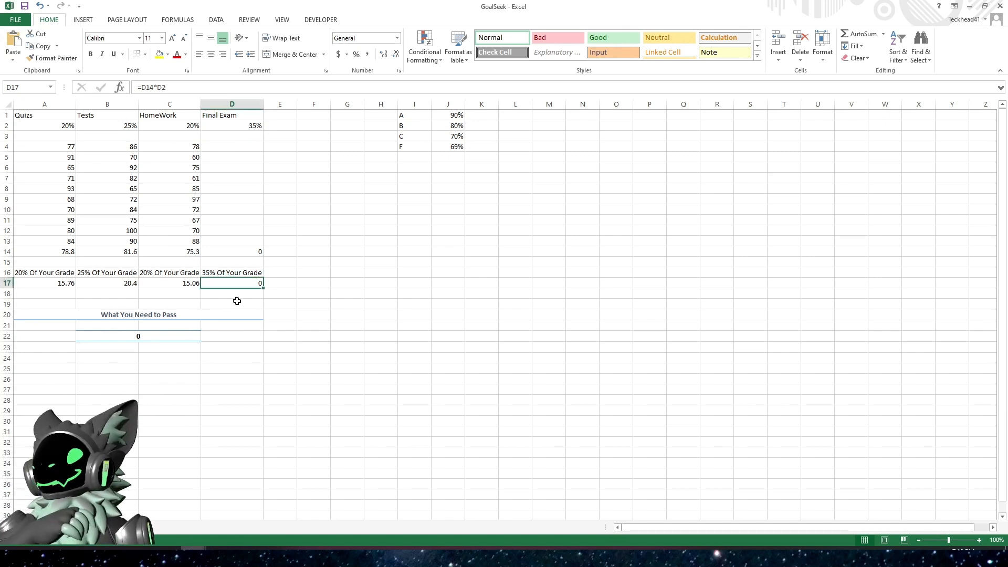
- Enter the formula =SUM(A17:D17) in E17 to total the weighted grades
click(280, 283)
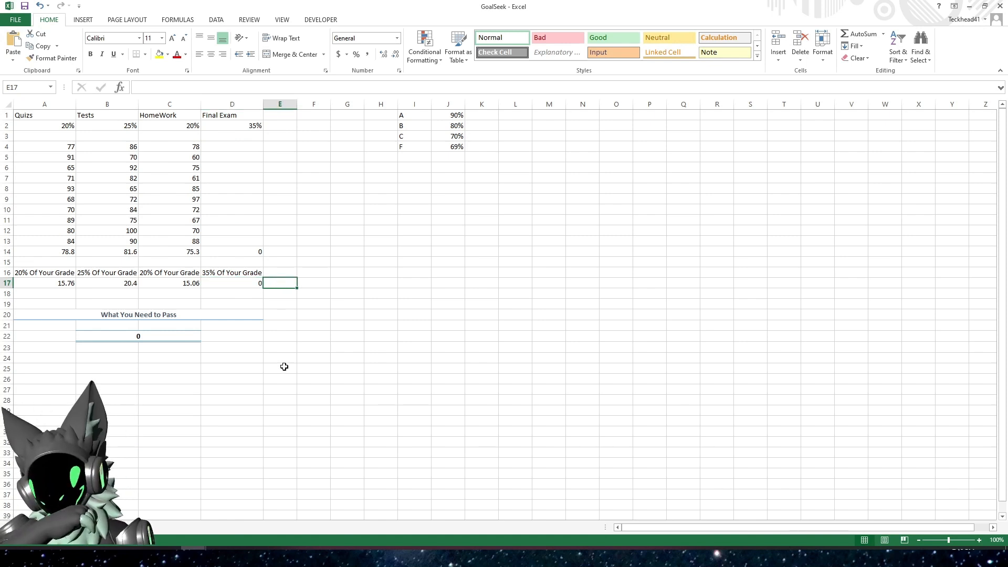
text(=su)
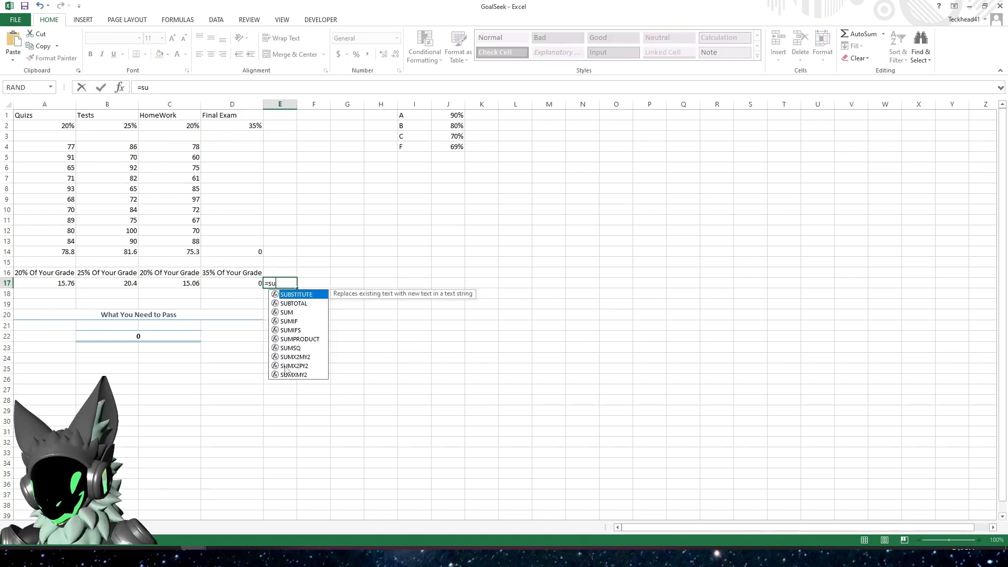
text(m()
drag(42, 283, 234, 282)
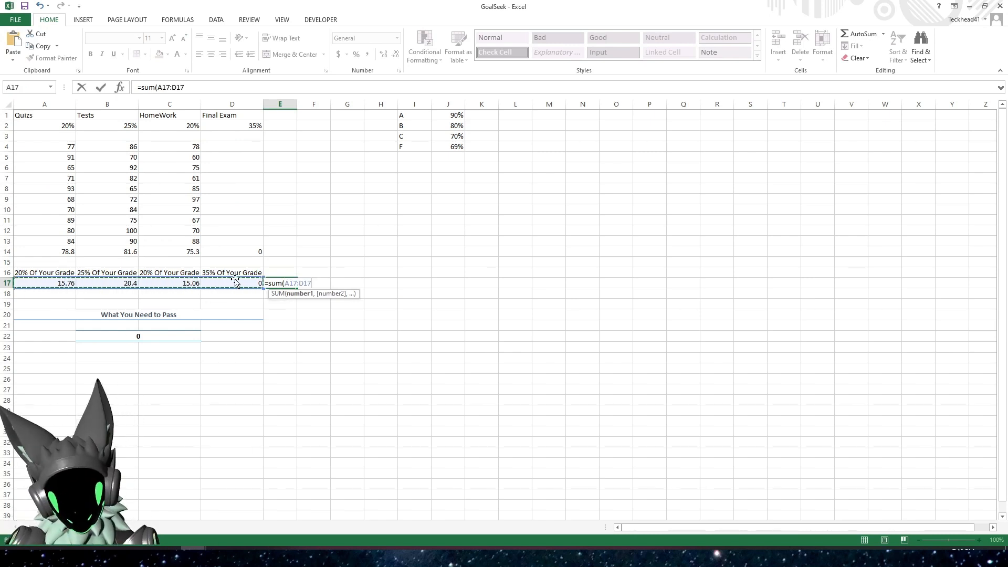
text())
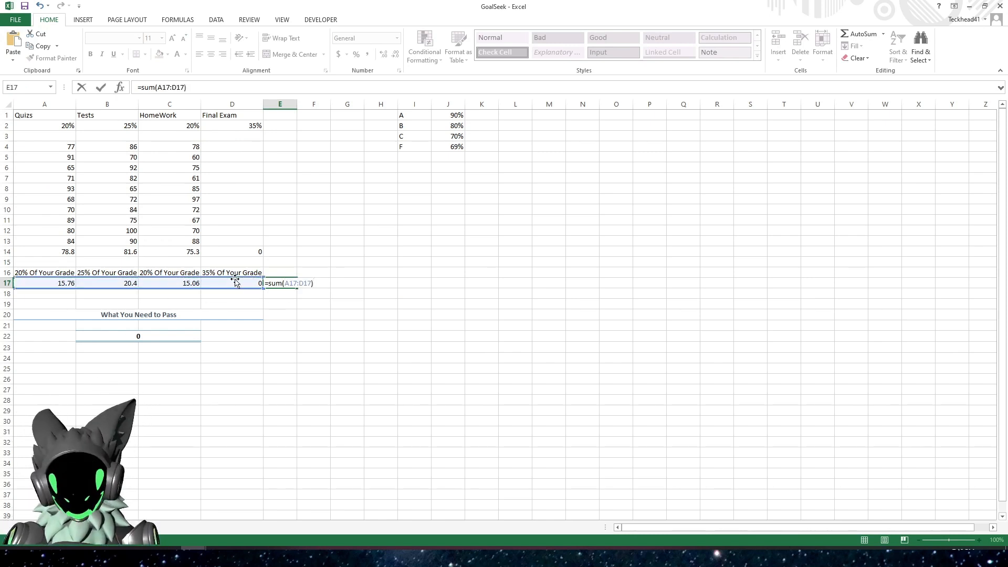
key(Return)
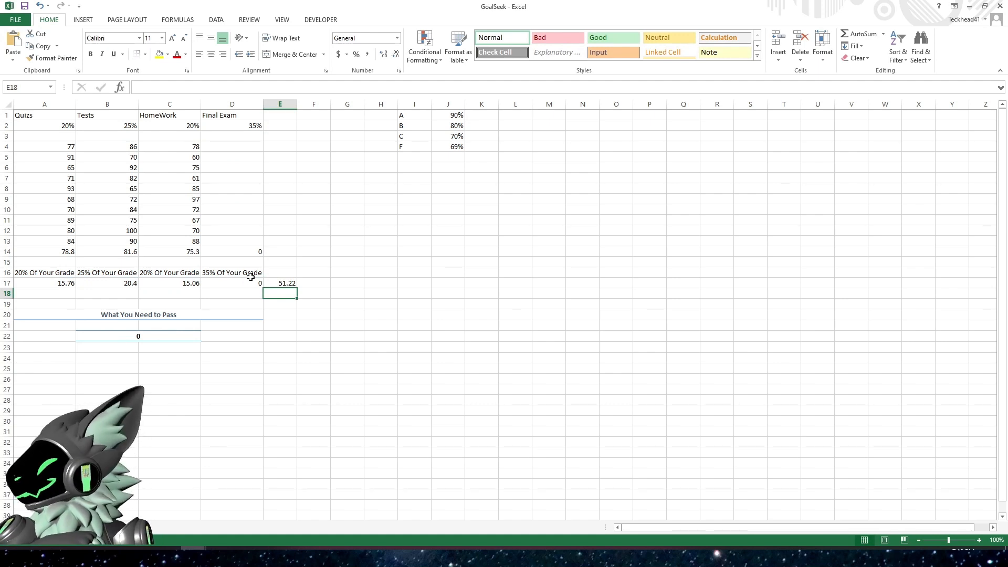
- Label E16 "Grade Currently" above the weighted total and auto-fit the width of column E
click(284, 284)
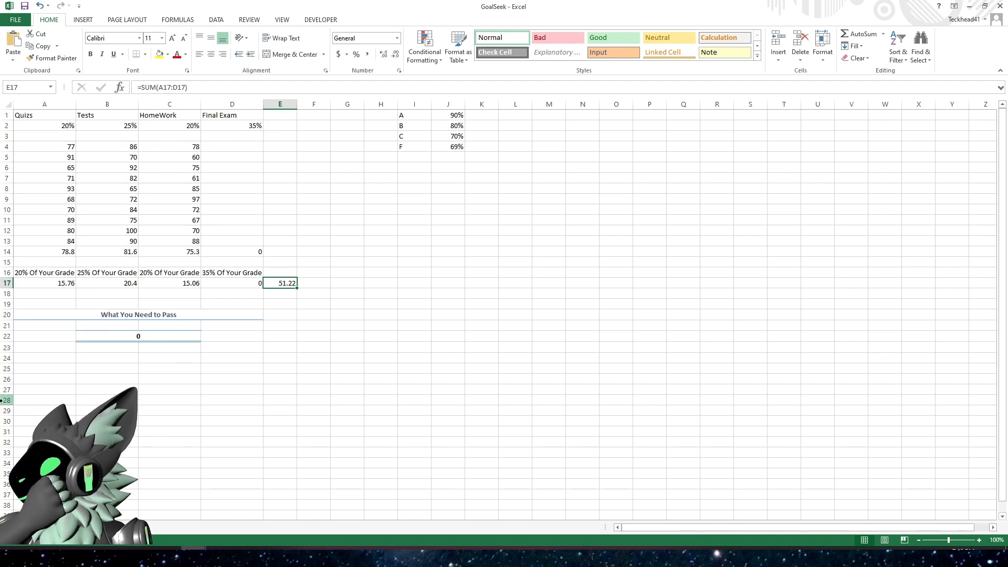
click(226, 369)
click(273, 284)
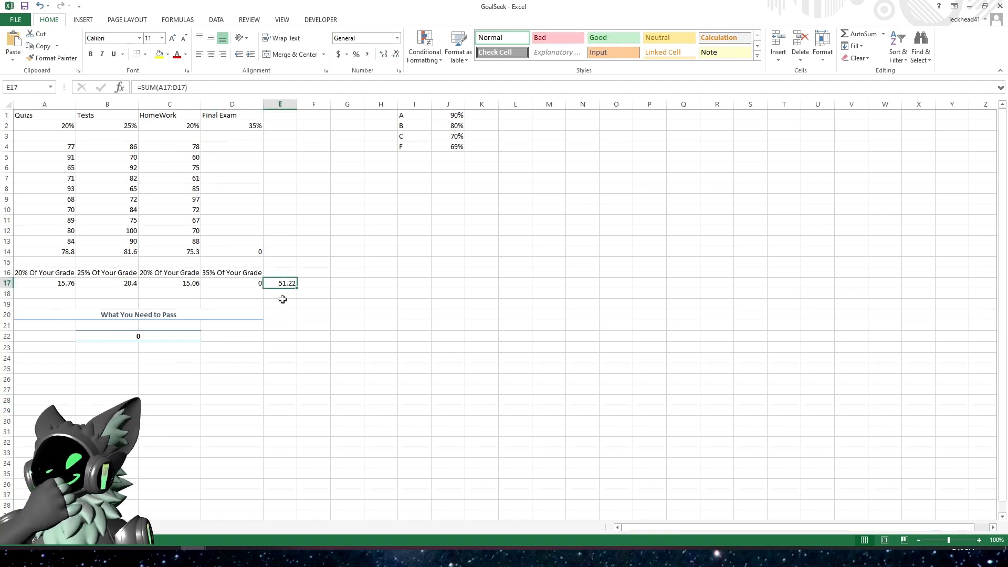
click(283, 272)
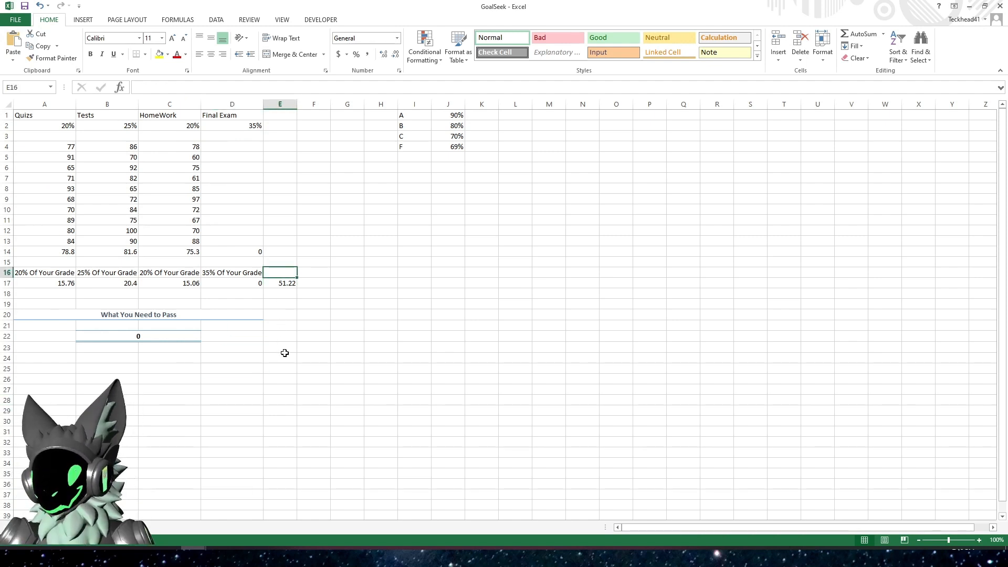
text(Grade C)
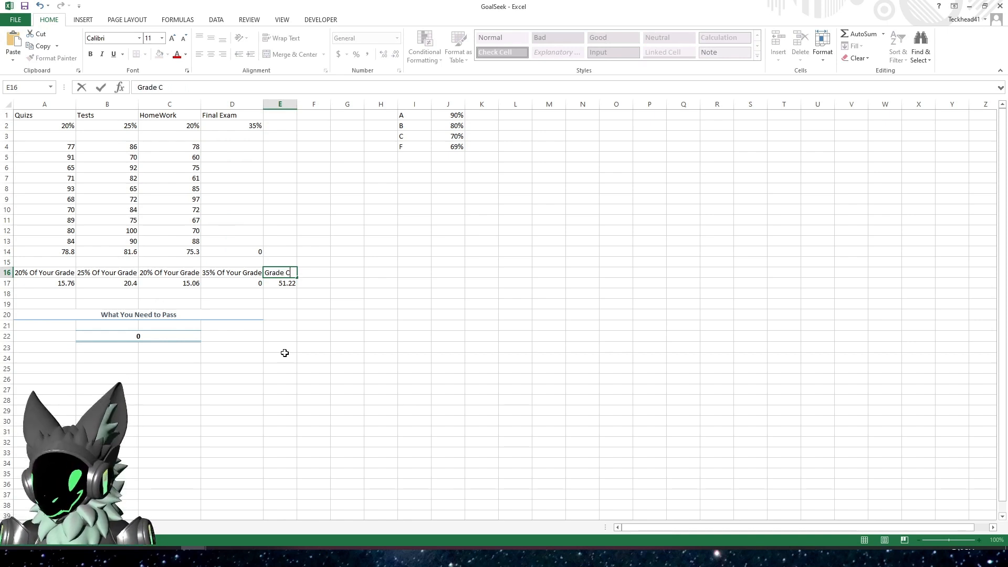
text(urrently)
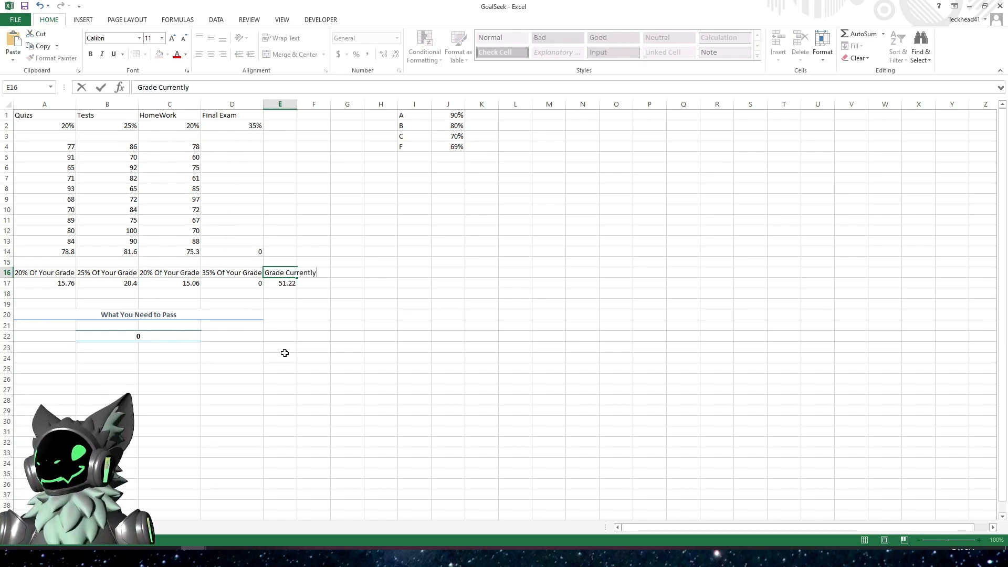
key(Return)
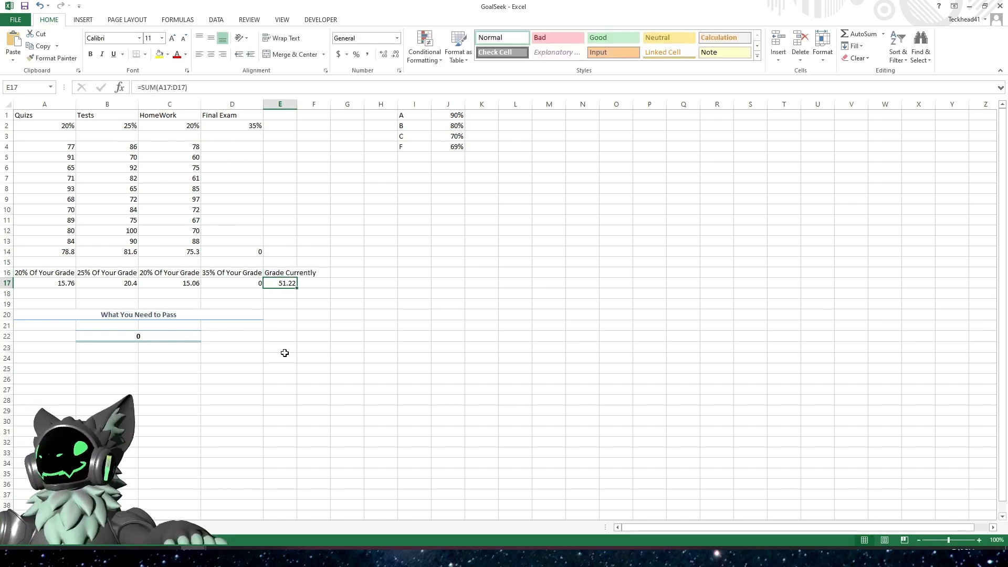
double_click(297, 104)
click(290, 318)
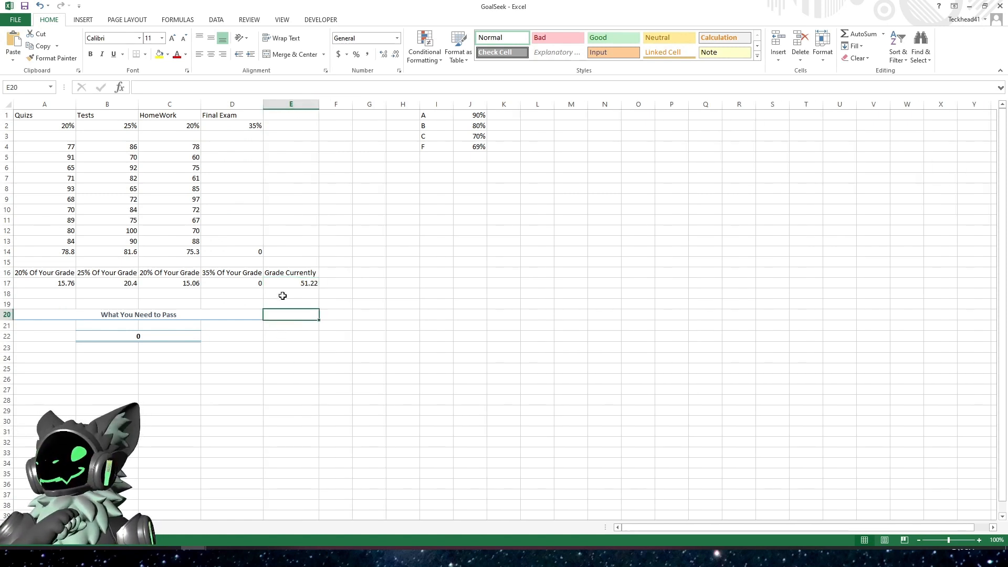
click(287, 283)
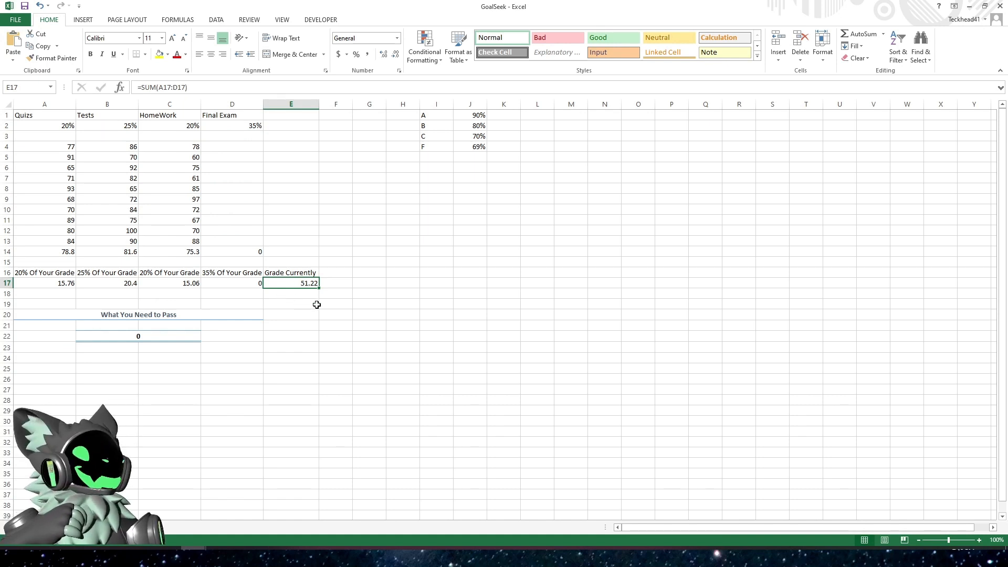
click(436, 138)
drag(436, 137, 475, 138)
click(465, 211)
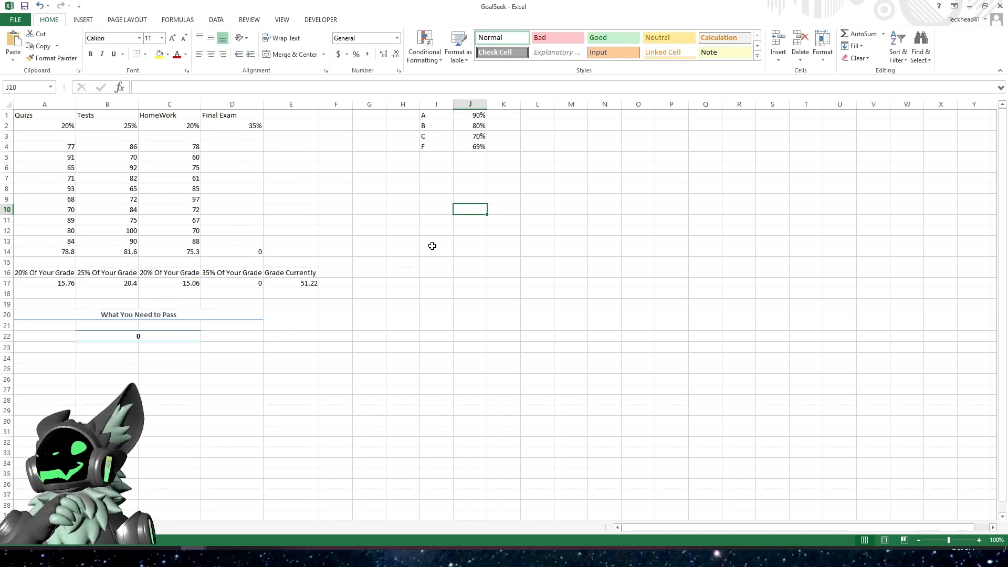
- Set up a Goal Seek that brings the grade total in E17 to 70 by changing the Final Exam cell D14
click(216, 21)
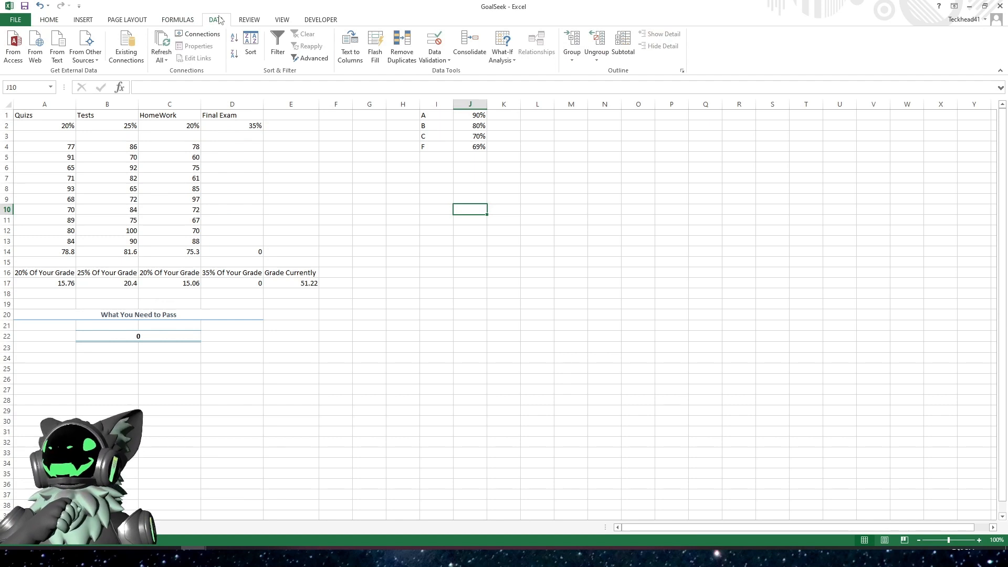
click(507, 60)
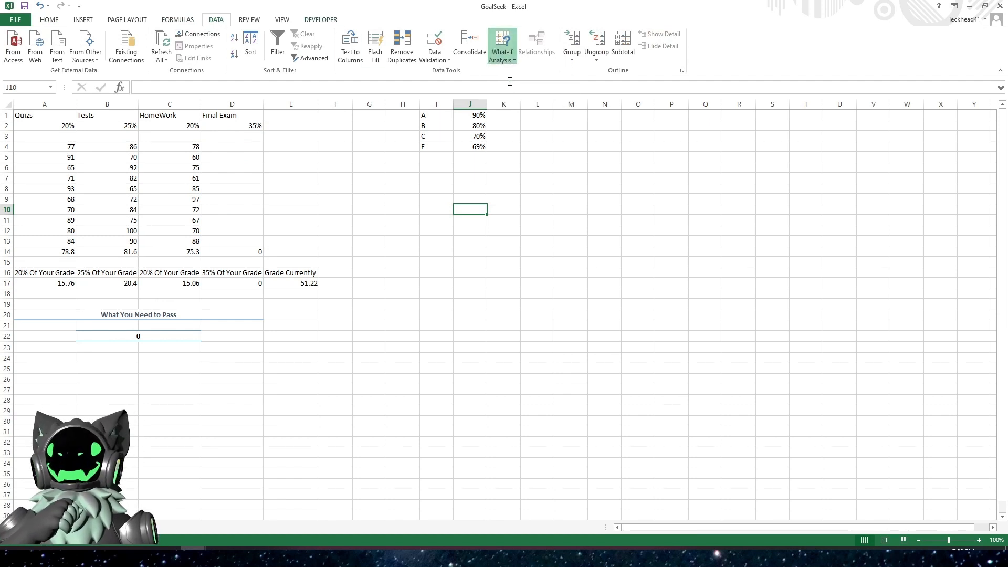
click(512, 84)
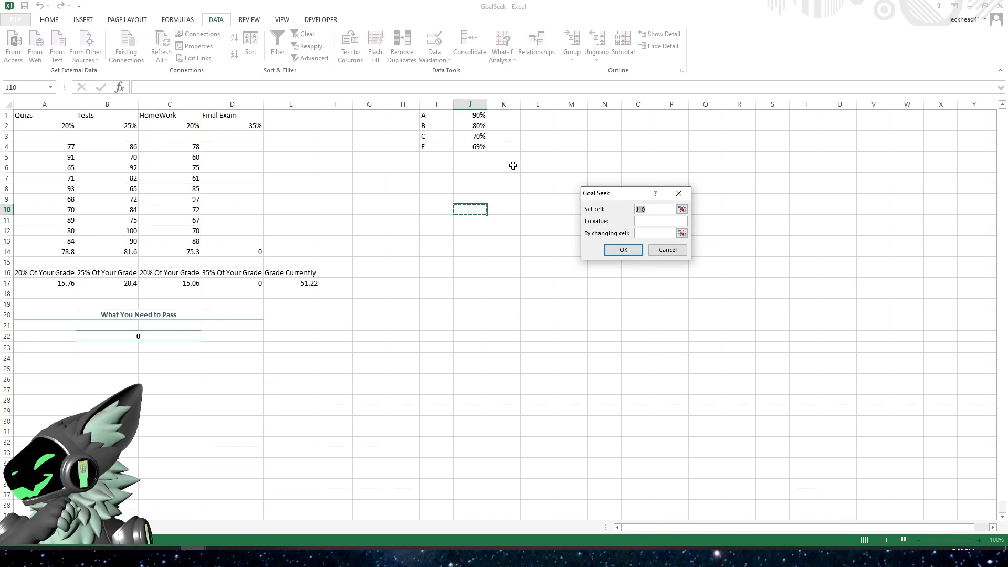
click(302, 282)
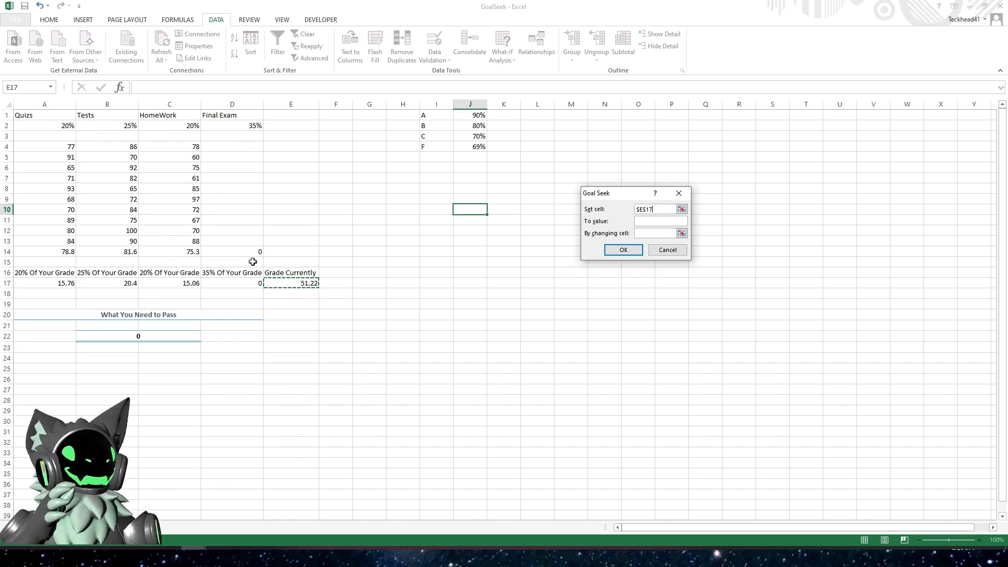
click(646, 222)
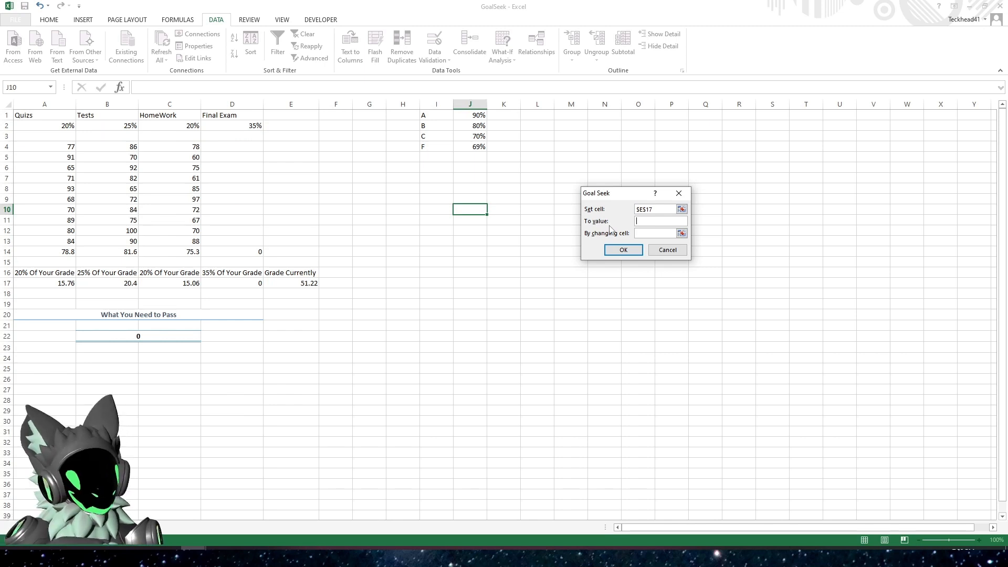
click(638, 233)
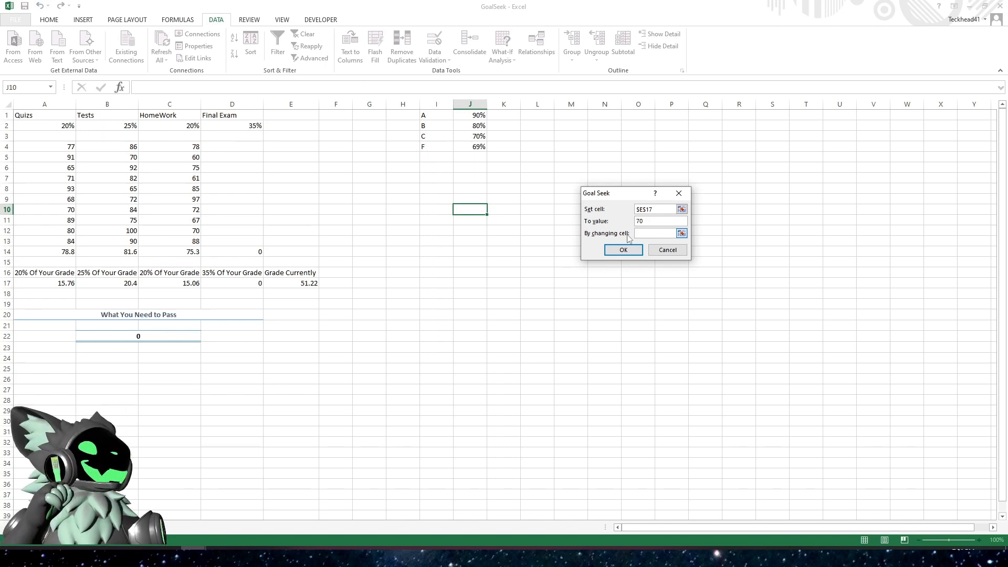
click(245, 249)
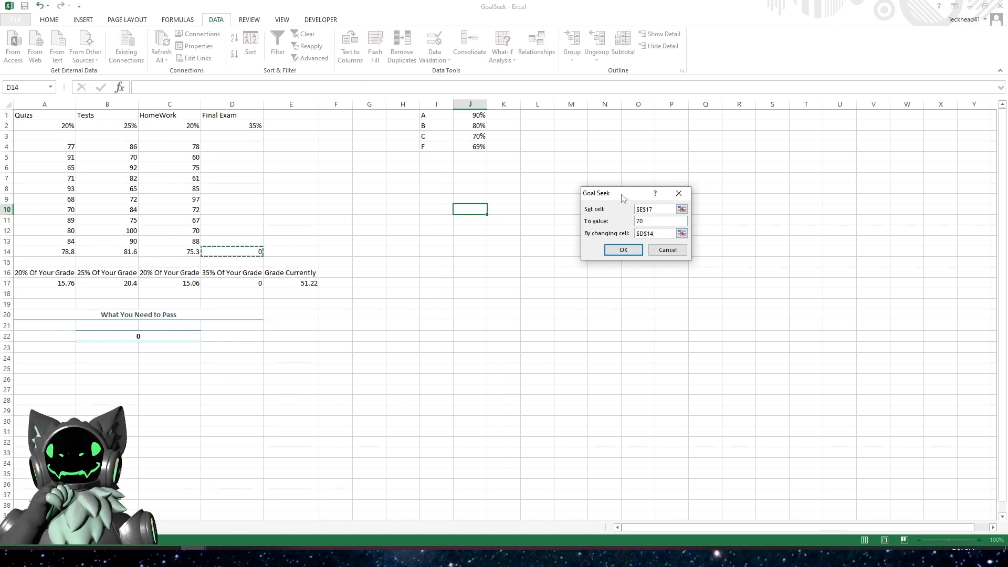
- Run the configured Goal Seek, keep its solution, and check the grade total and Final Exam cells
drag(621, 198, 325, 182)
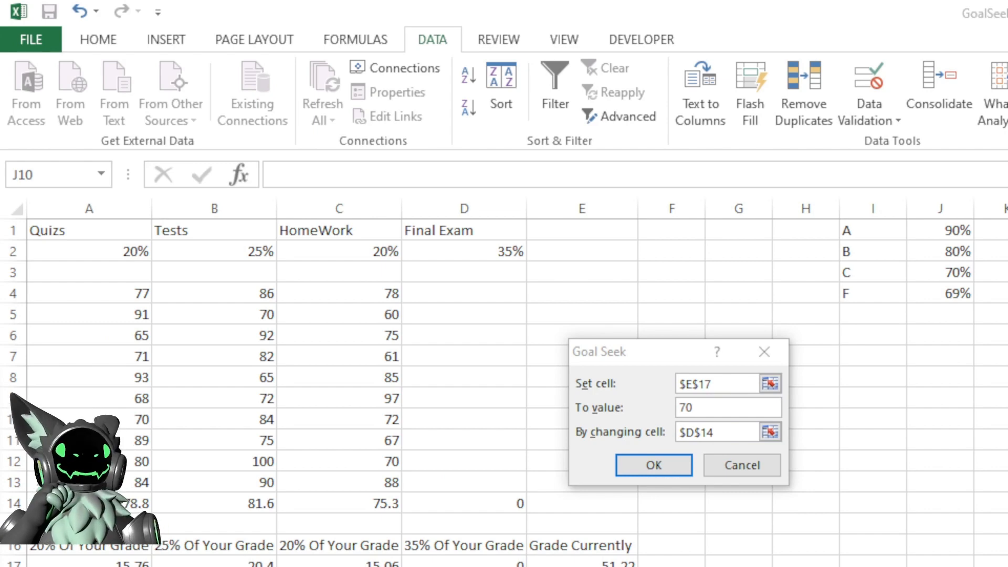
drag(657, 354, 645, 306)
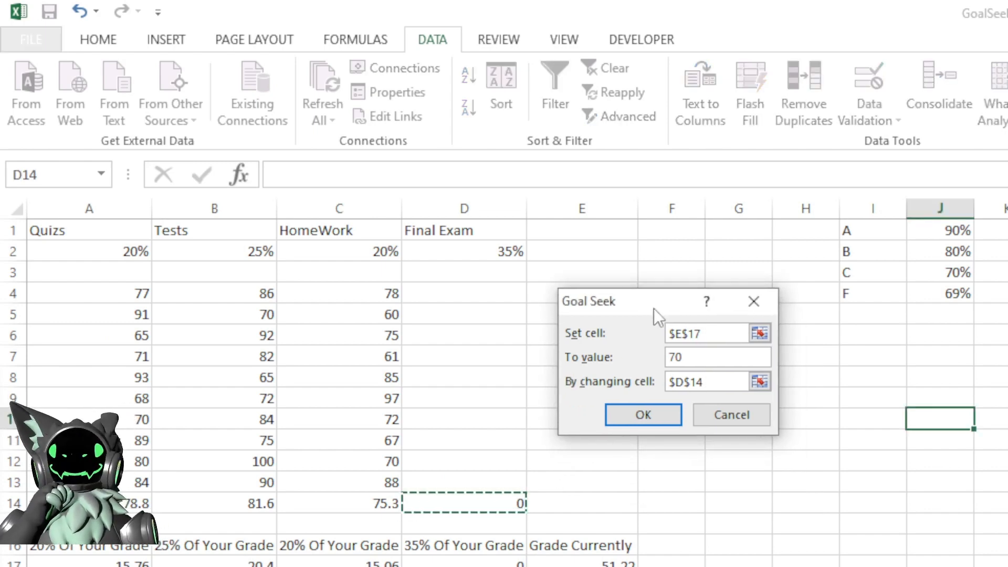
click(717, 335)
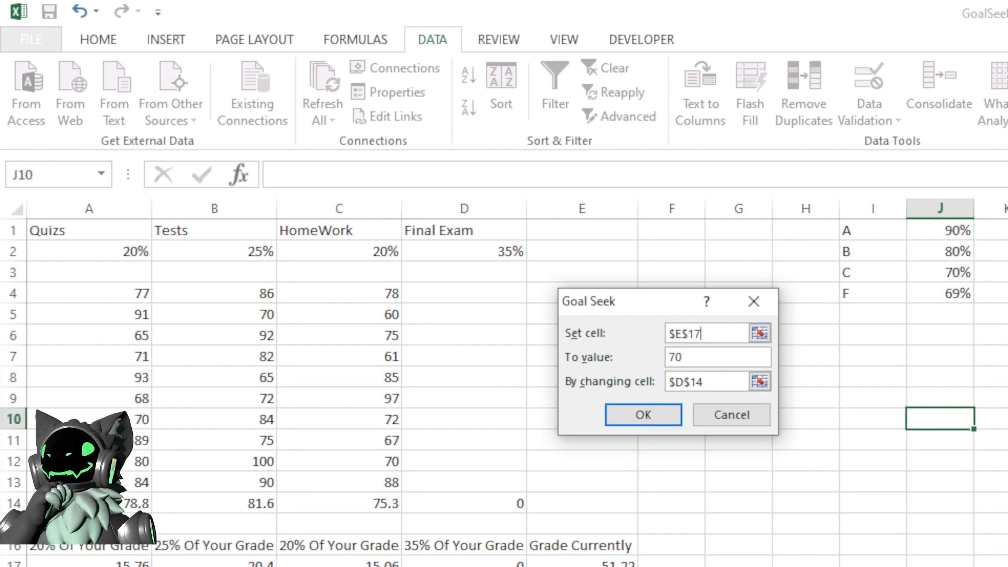
scroll(504, 368, down, 1)
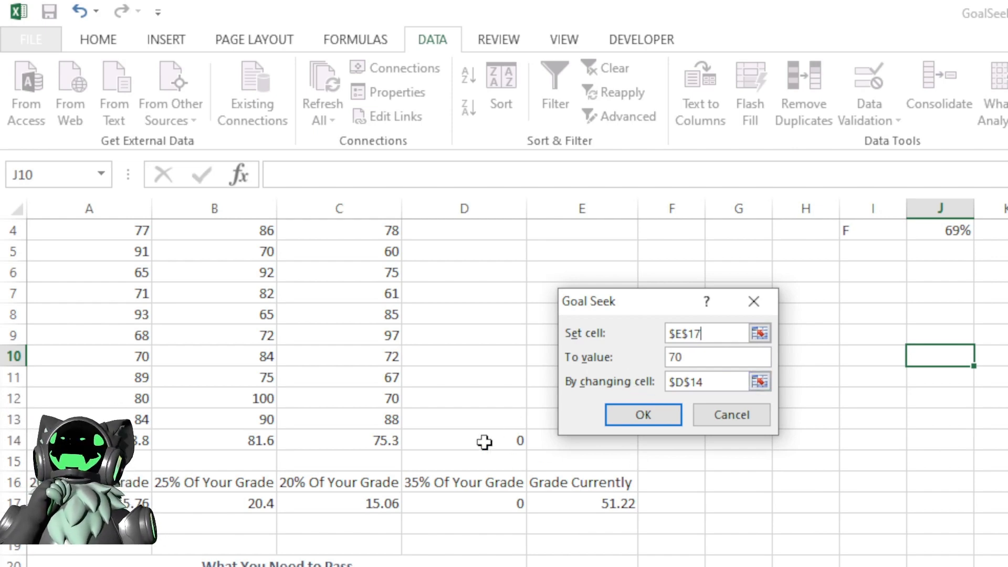
scroll(701, 476, up, 1)
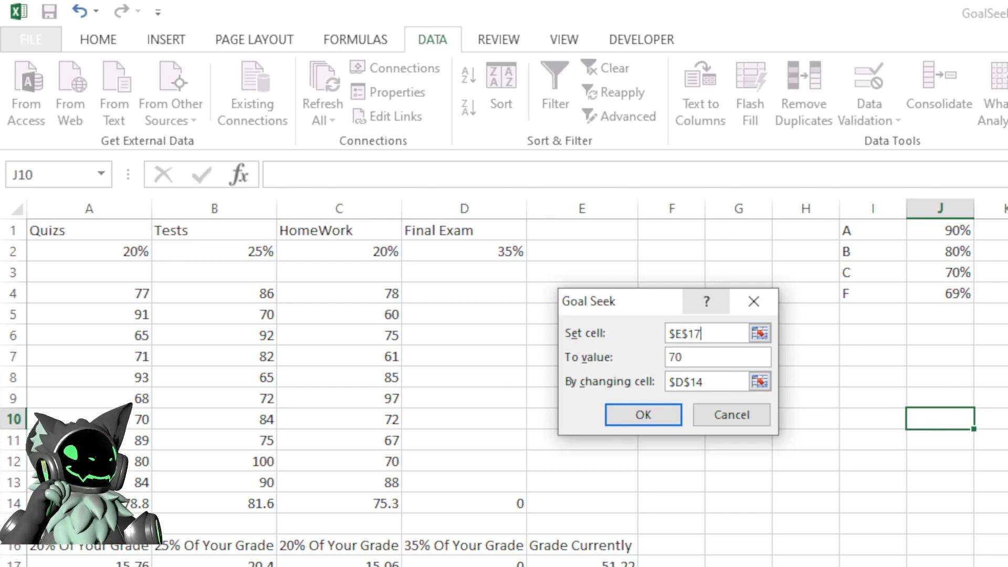
click(656, 420)
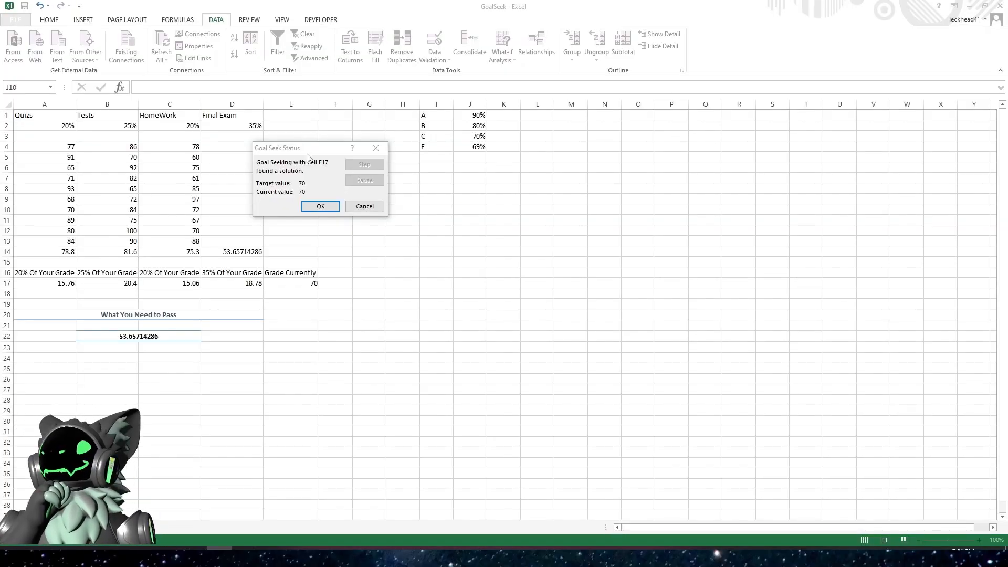
drag(307, 153, 332, 167)
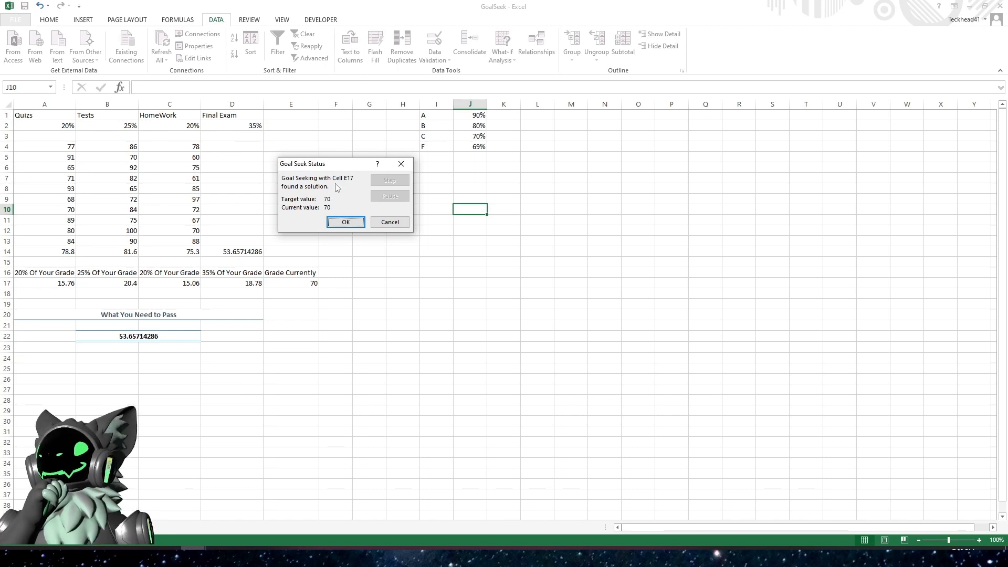
drag(336, 170, 358, 173)
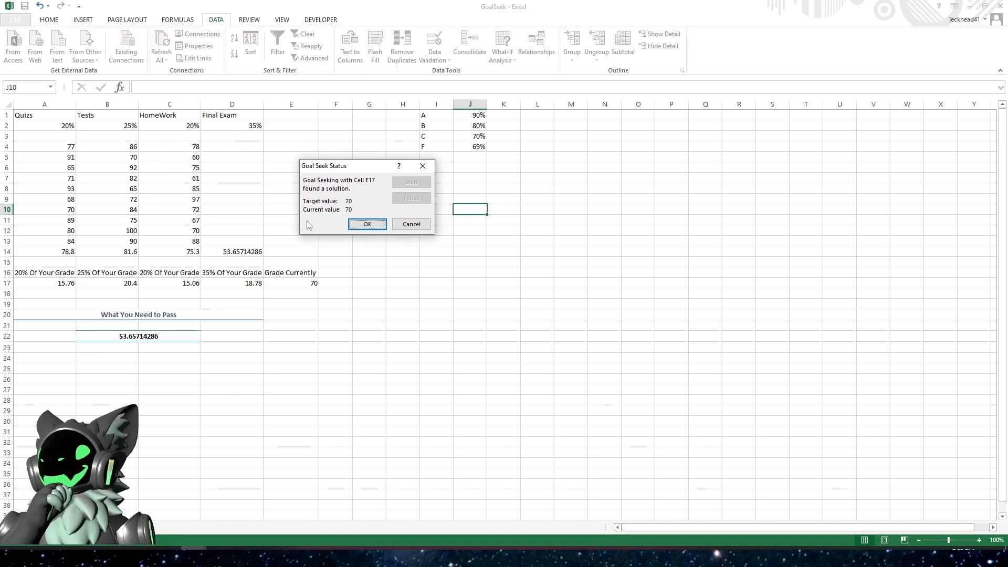
click(368, 225)
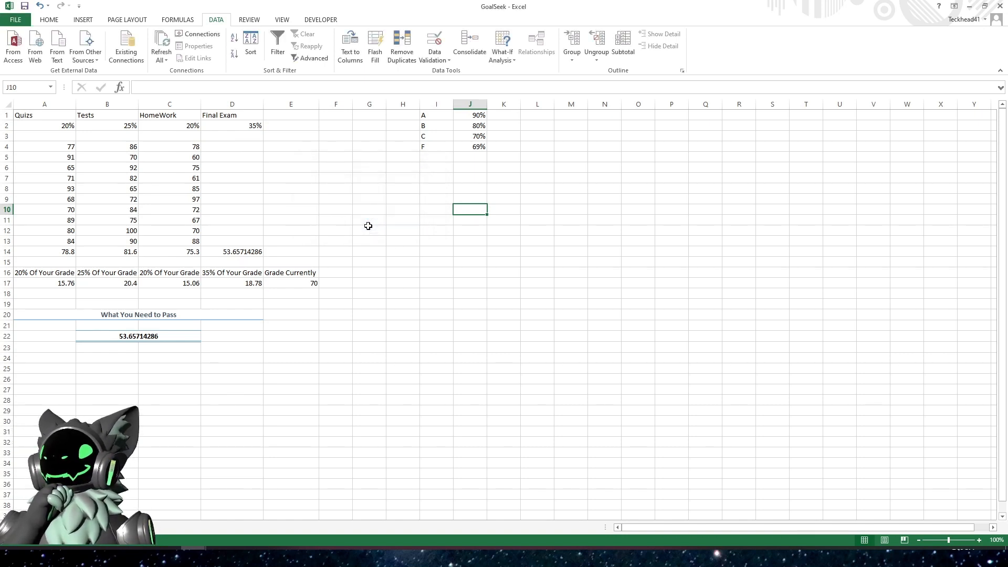
click(285, 285)
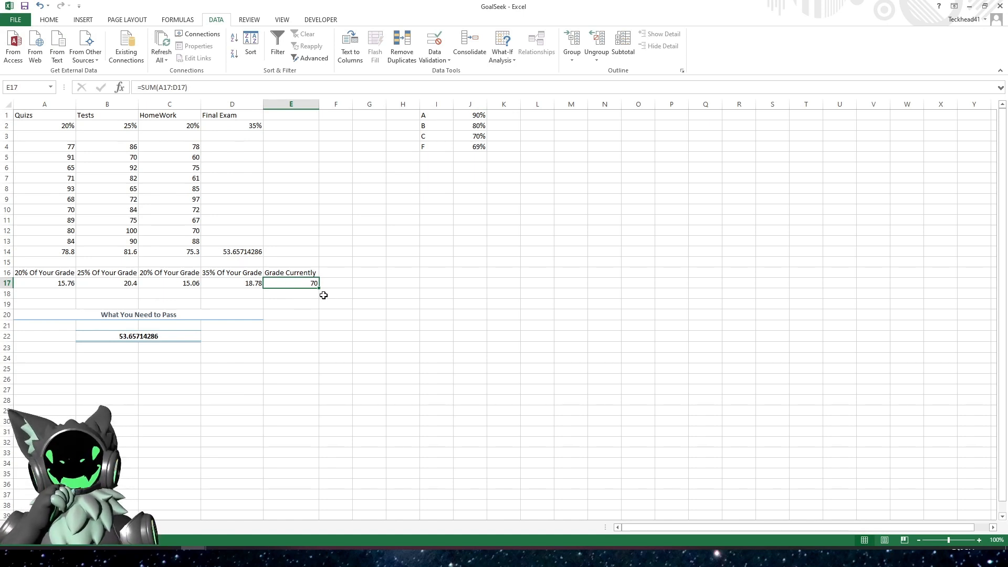
click(231, 252)
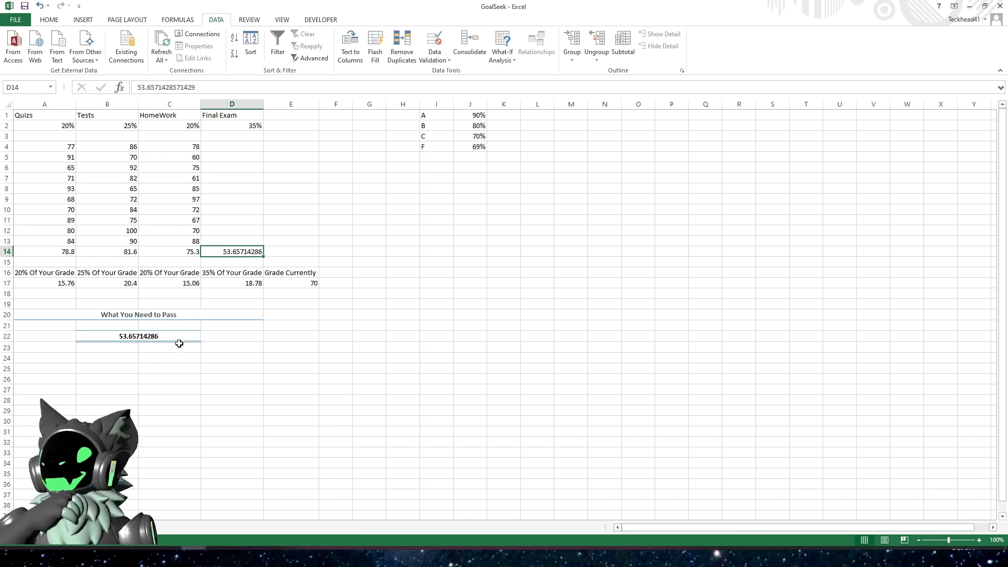
- Reduce the number display of the merged cell B22 under "What You Need to Pass" to zero decimal places
click(161, 337)
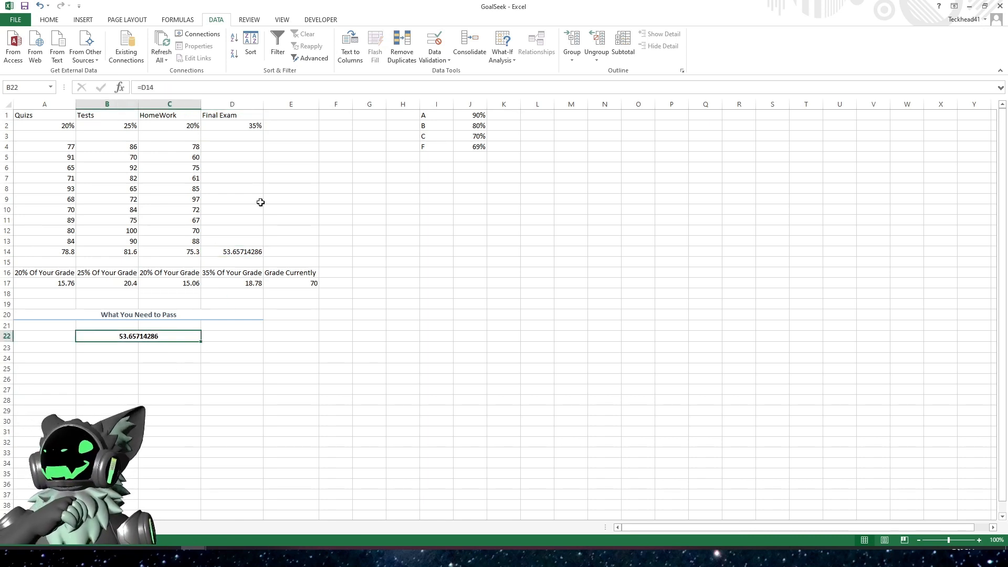
click(43, 21)
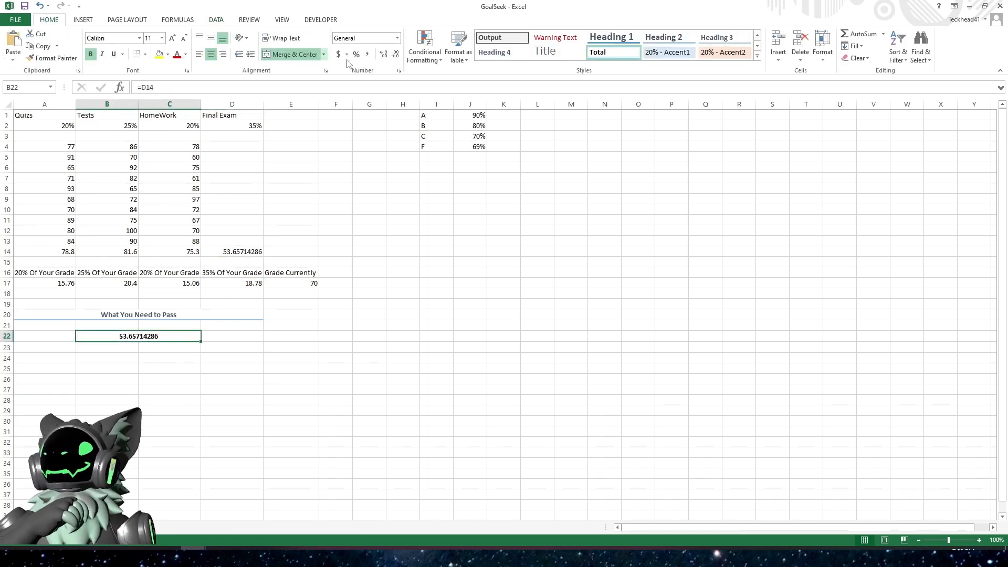
click(396, 55)
click(396, 55)
click(395, 55)
click(396, 55)
click(395, 55)
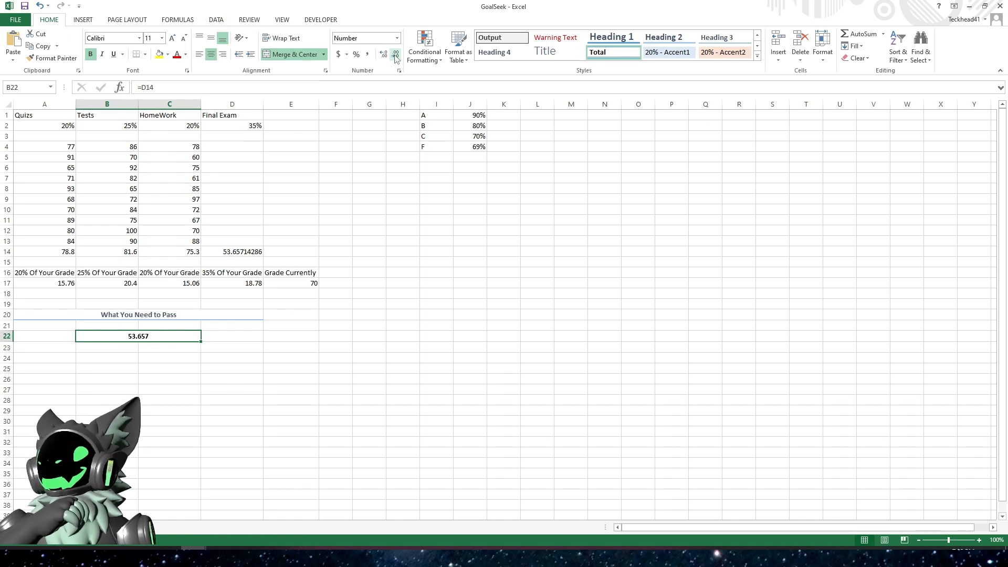
click(396, 55)
click(396, 56)
click(396, 55)
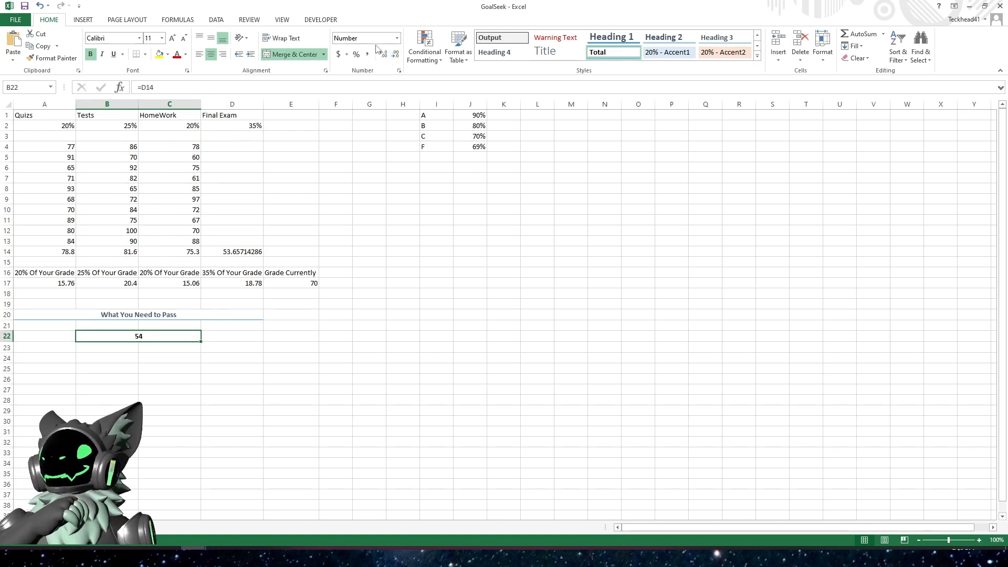
- Try the Percent format on the merged cell B22 and undo it
click(356, 55)
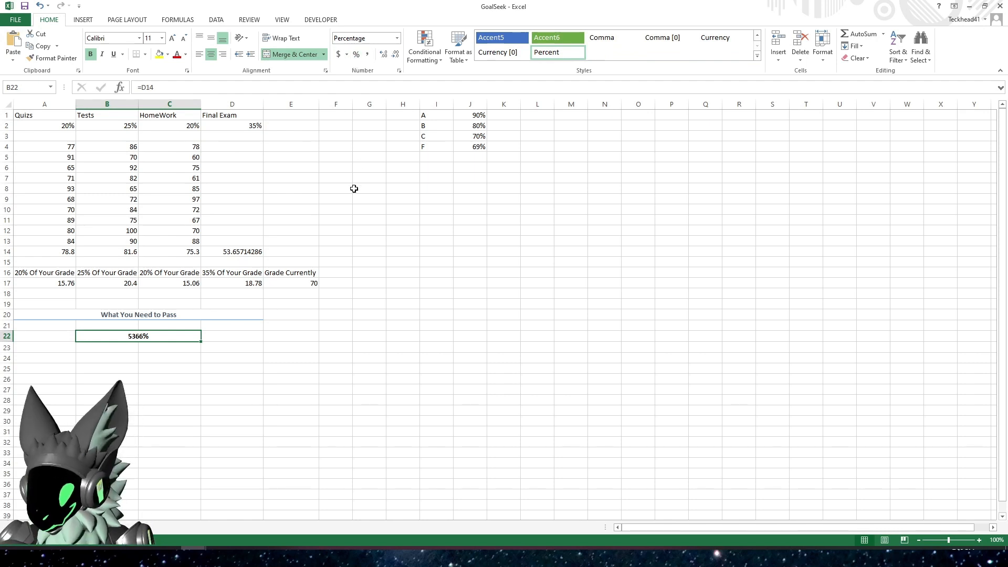
key(ctrl+z)
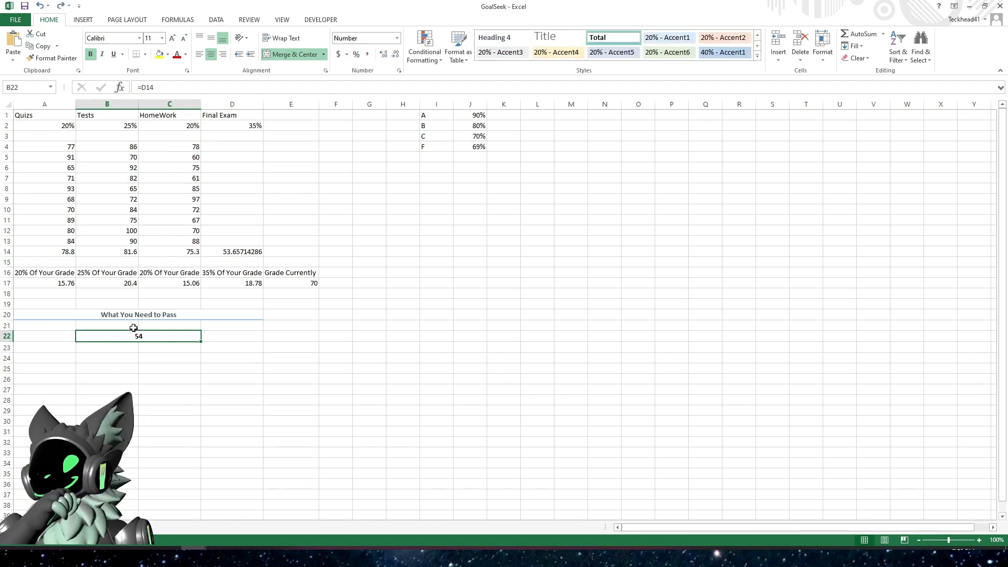
click(121, 355)
click(124, 335)
click(123, 359)
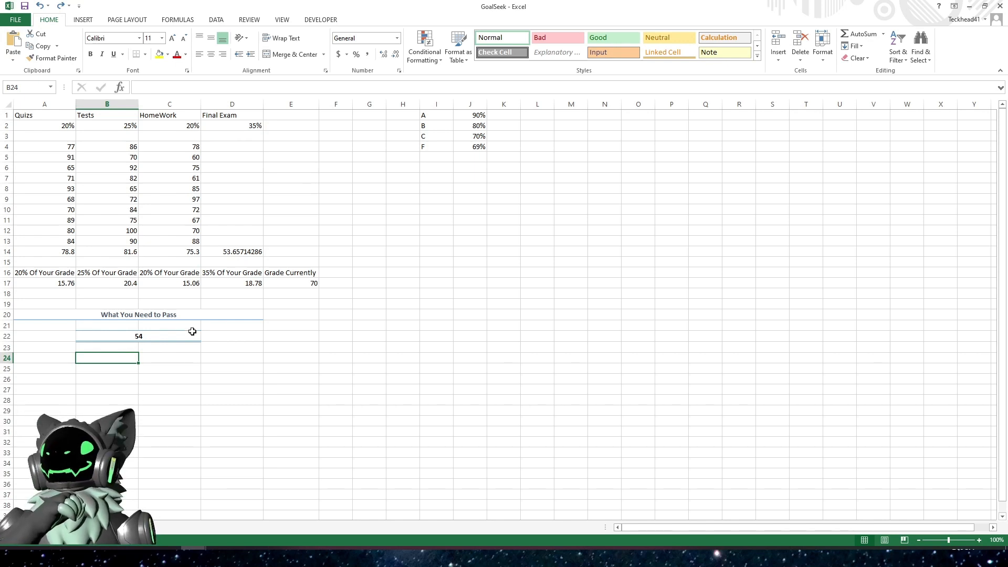
click(288, 274)
click(288, 335)
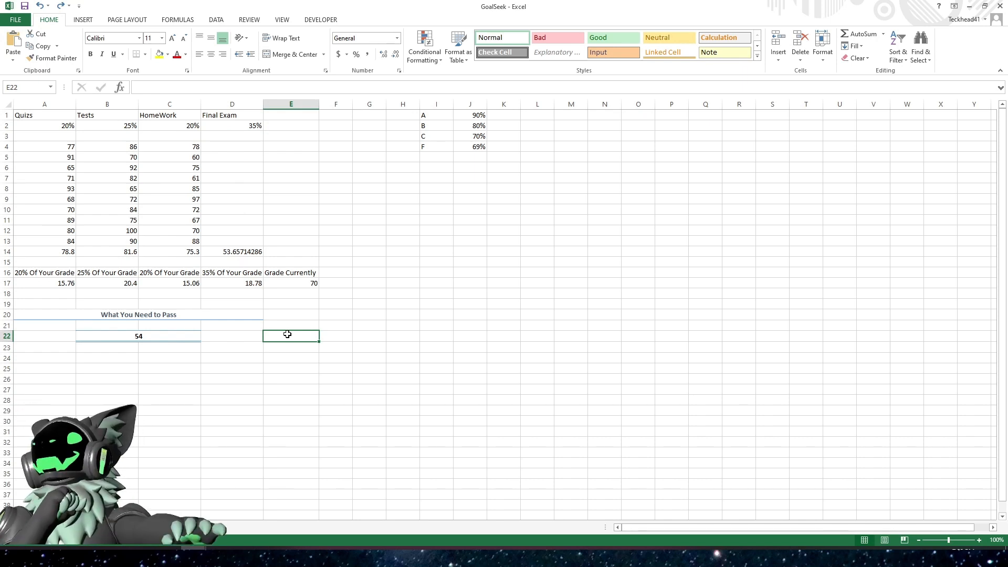
- Run Goal Seek to bring E17 to 90 by changing the Final Exam cell D14, and keep the solution
click(293, 284)
click(216, 21)
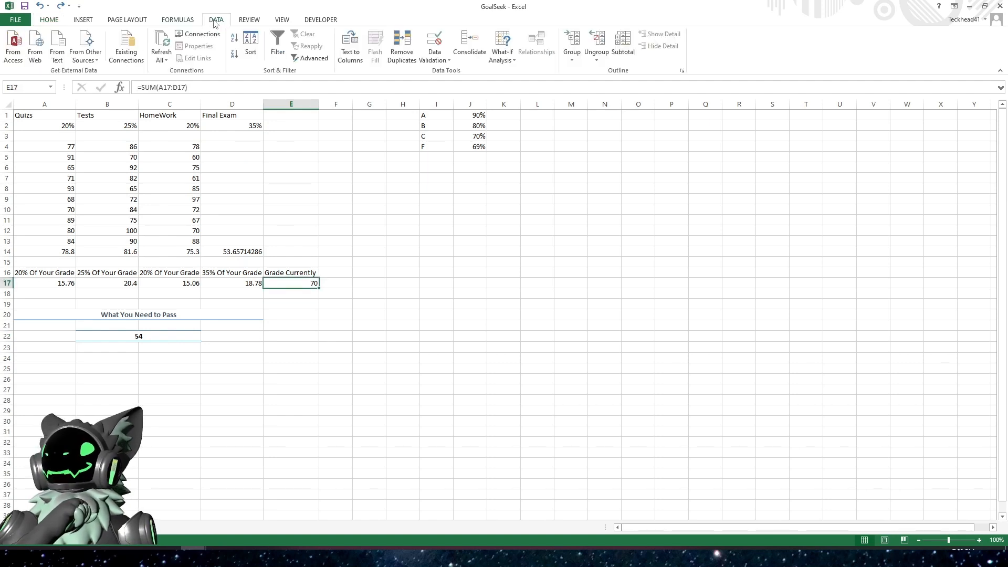
click(505, 58)
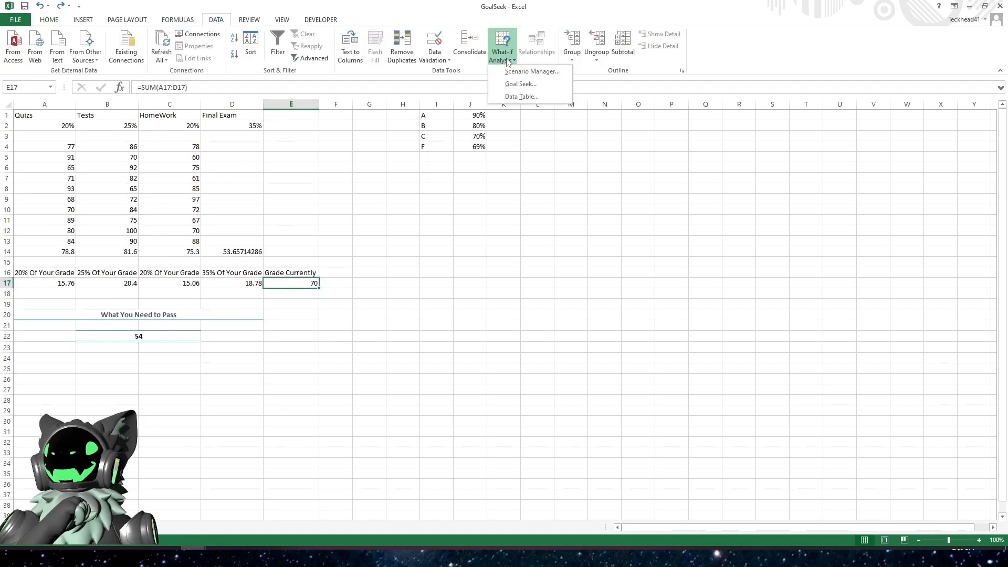
click(520, 84)
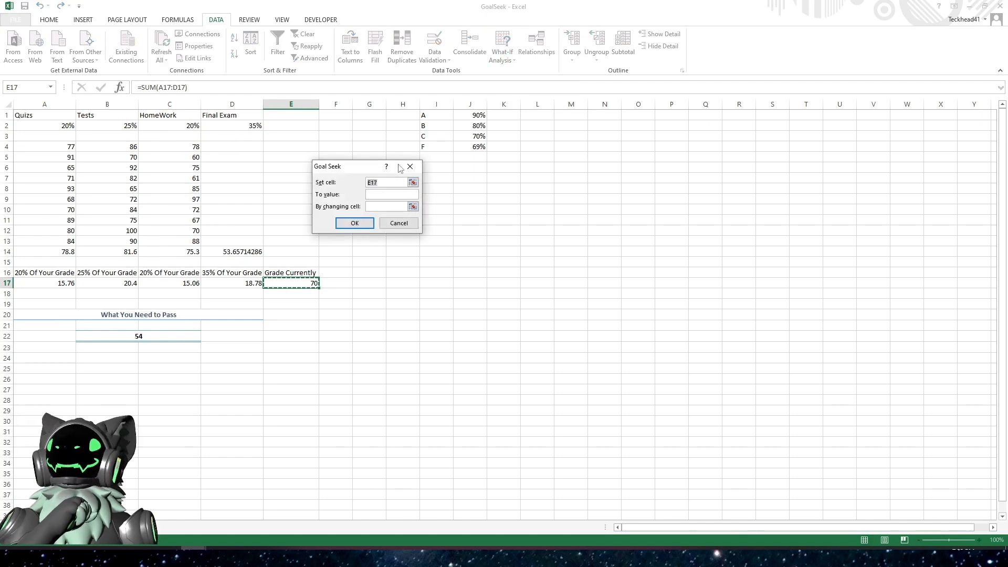
drag(355, 170, 421, 244)
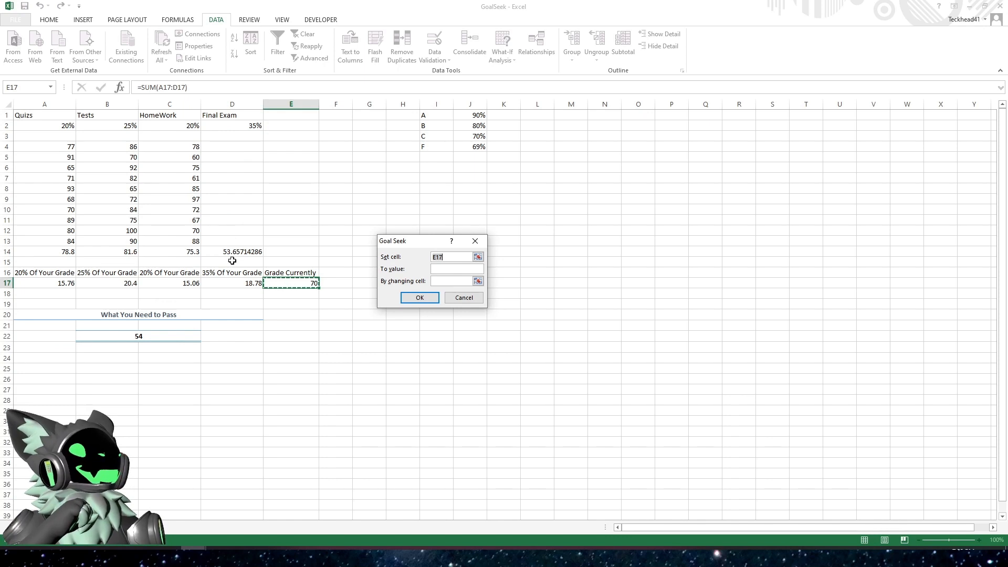
click(437, 268)
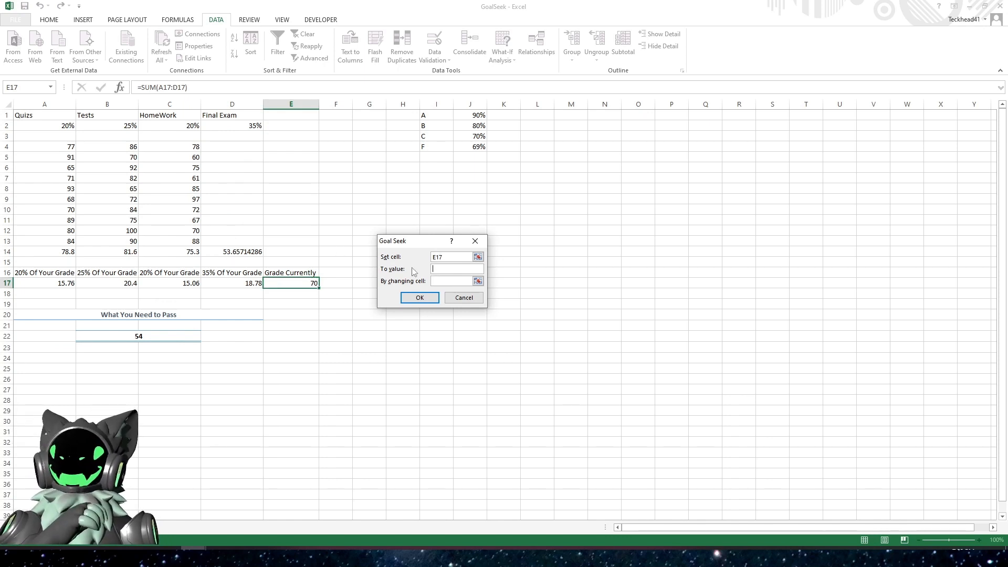
text(90)
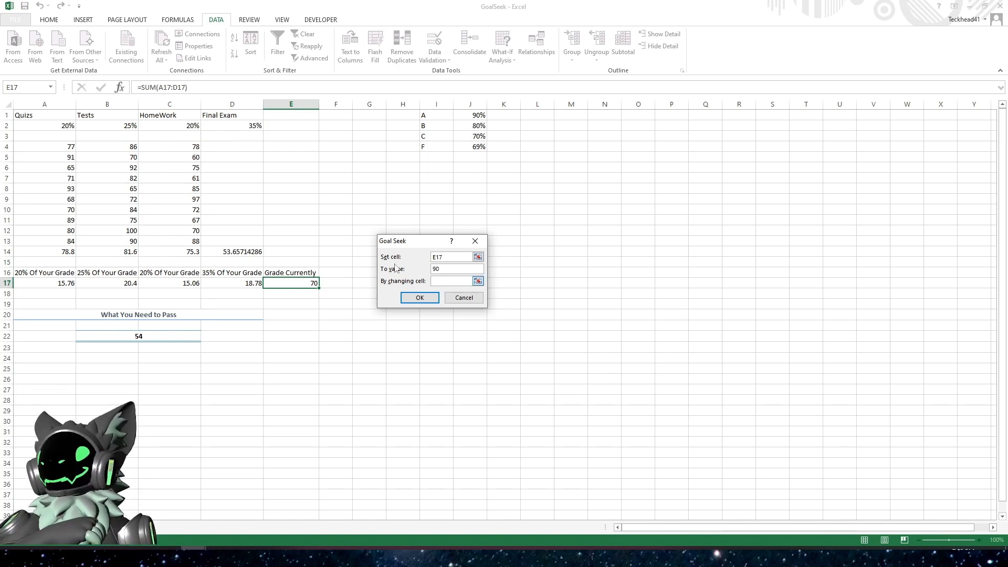
click(228, 251)
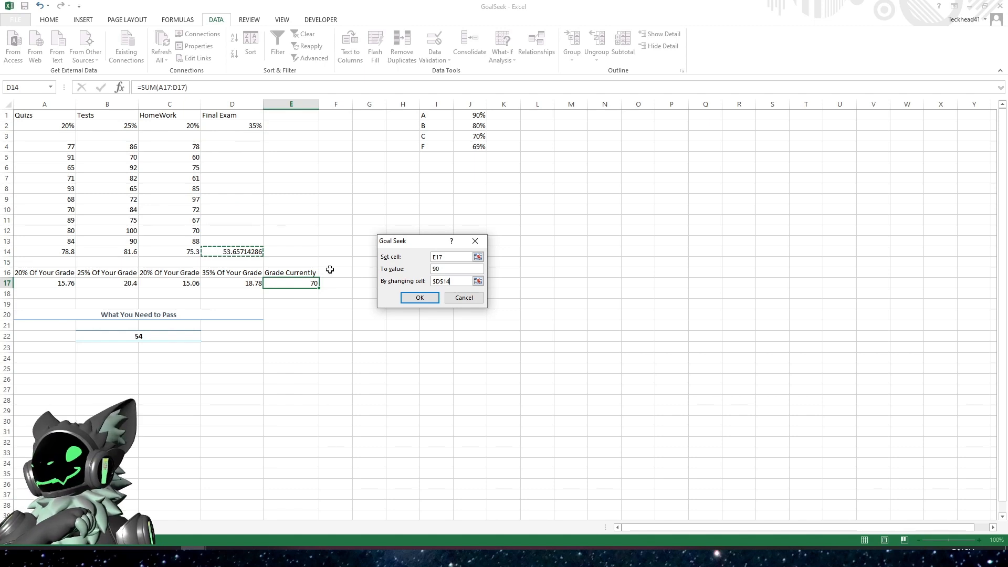
click(427, 297)
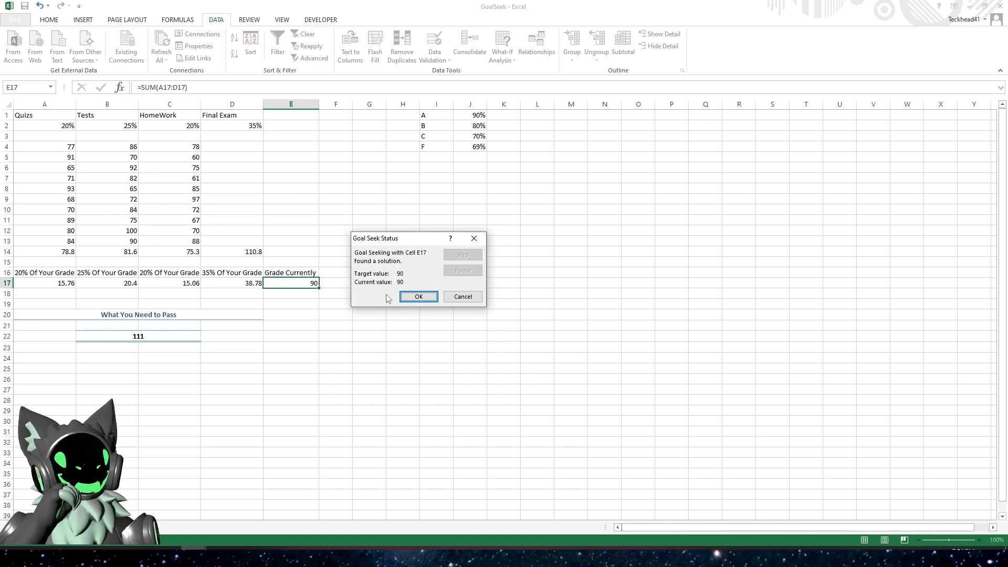
click(414, 298)
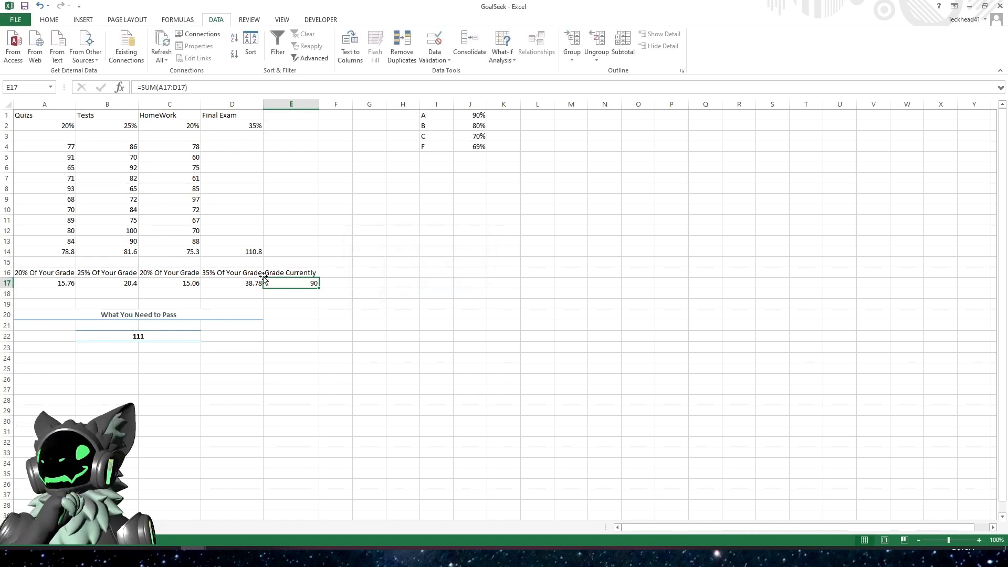
- Run Goal Seek to bring the grade total E17 to 80 by changing the Final Exam cell D14, and accept the solution
click(234, 253)
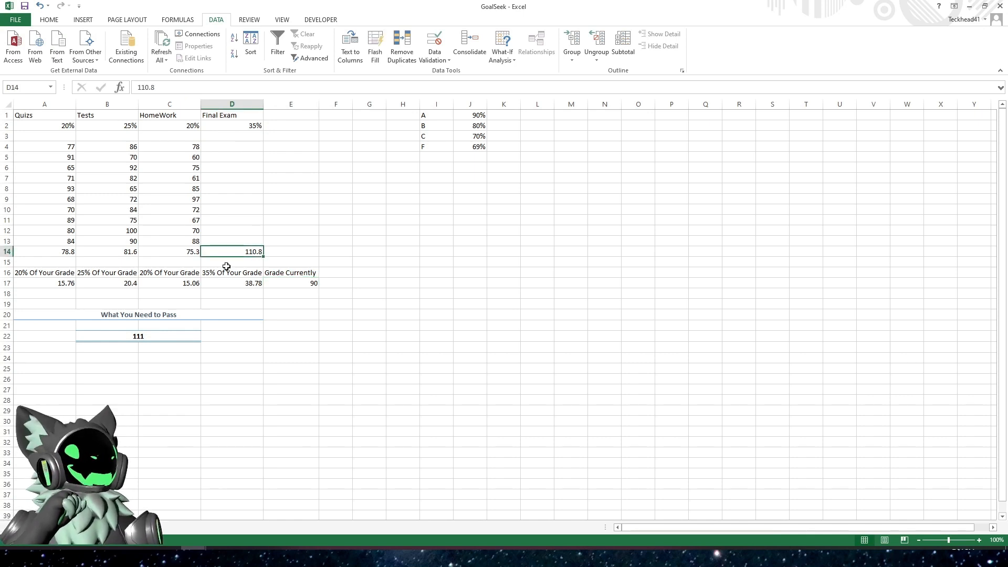
click(166, 335)
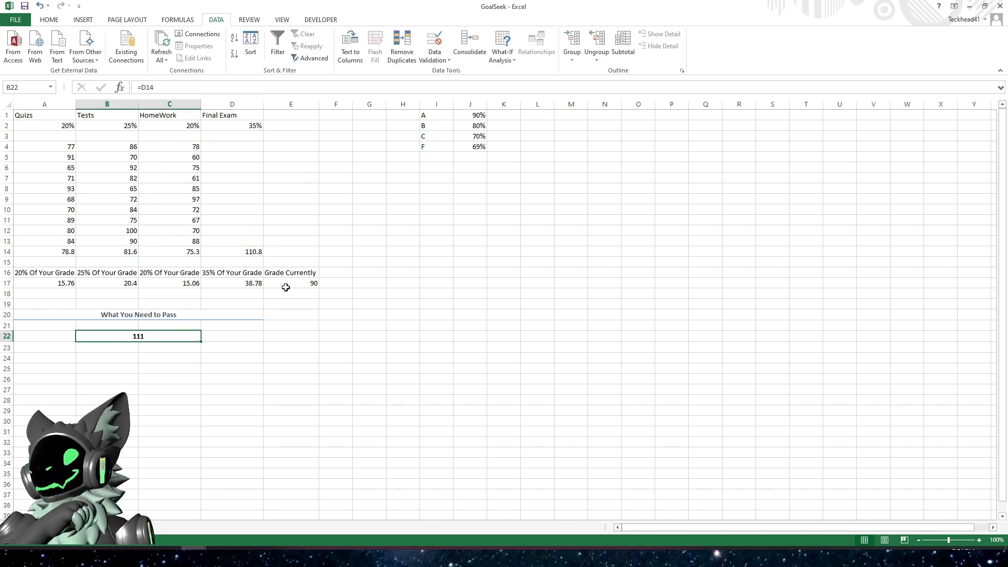
click(287, 282)
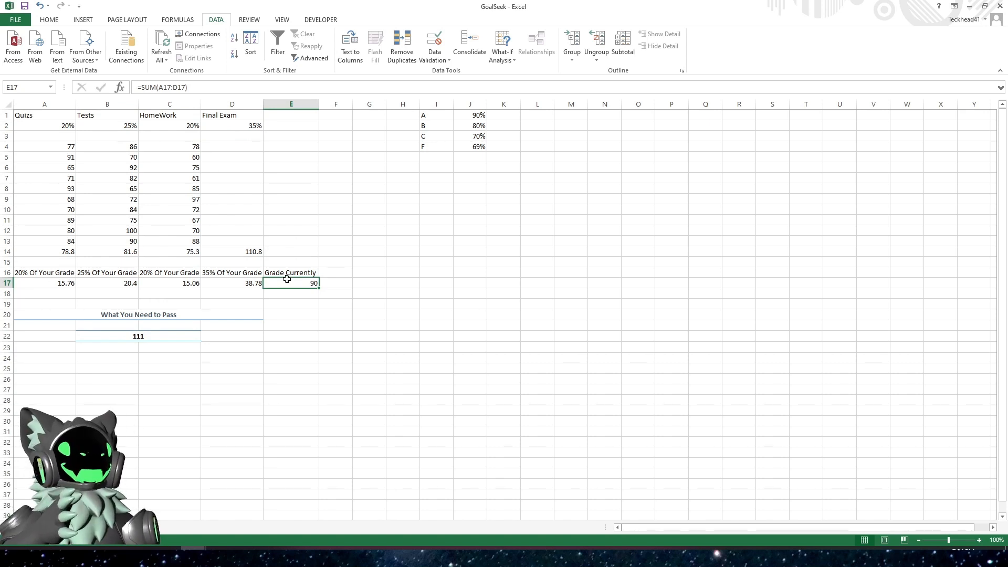
click(435, 56)
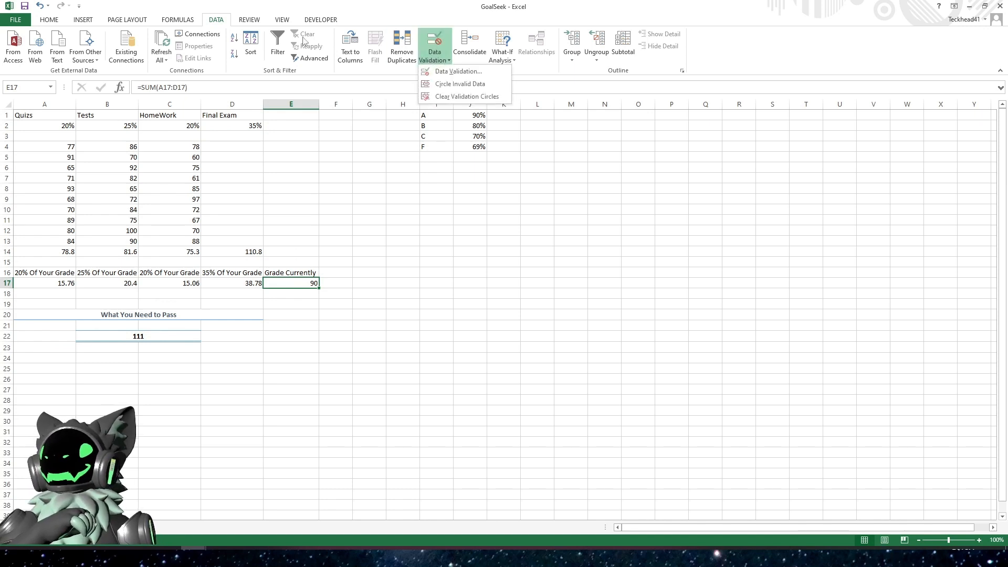
click(502, 55)
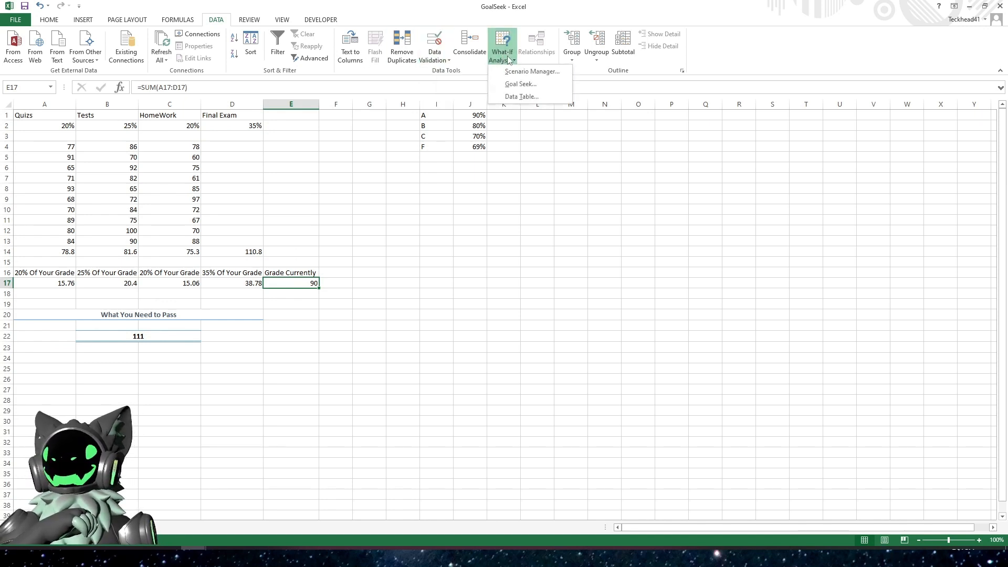
click(519, 84)
click(428, 266)
text(80)
click(427, 279)
click(245, 251)
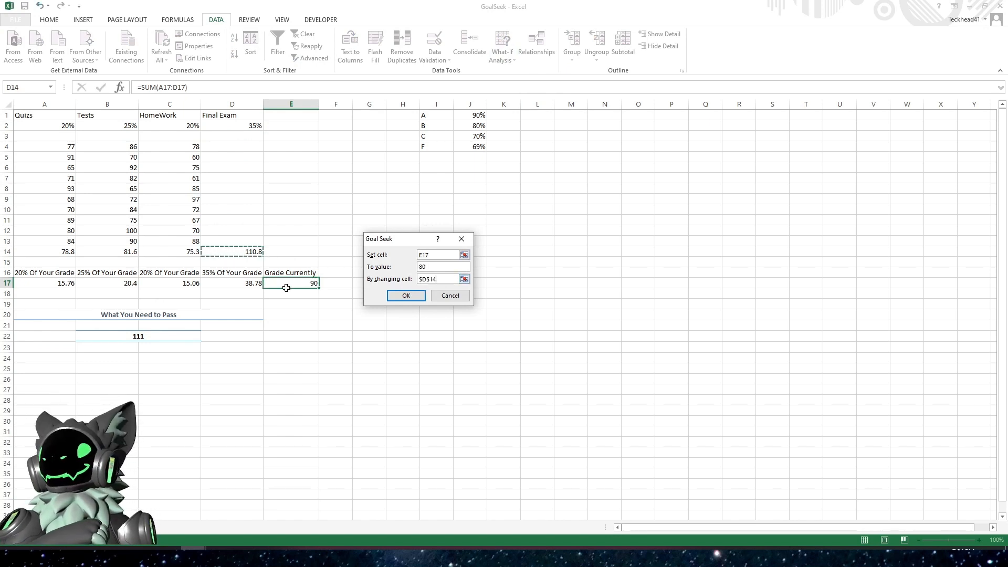
click(406, 296)
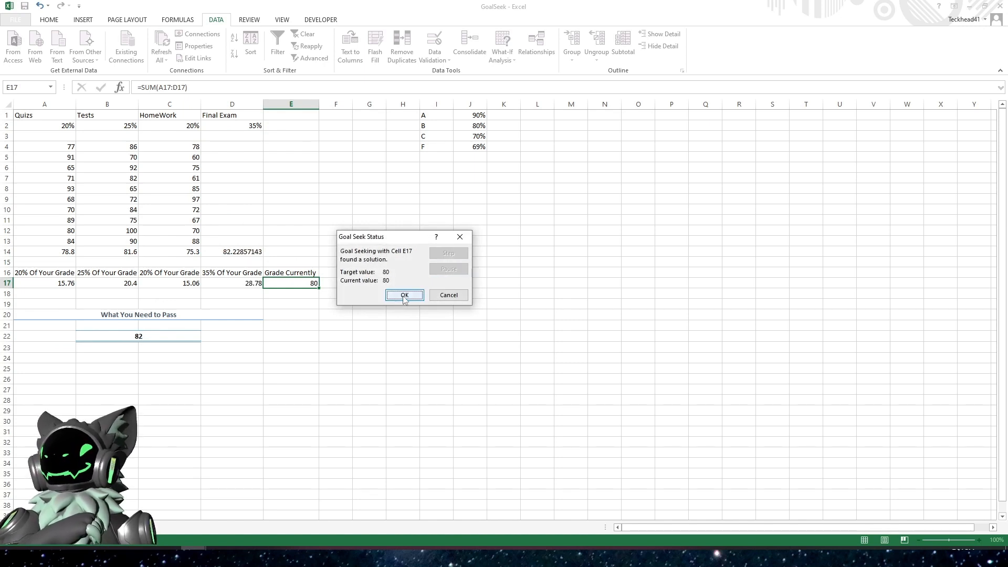
click(405, 295)
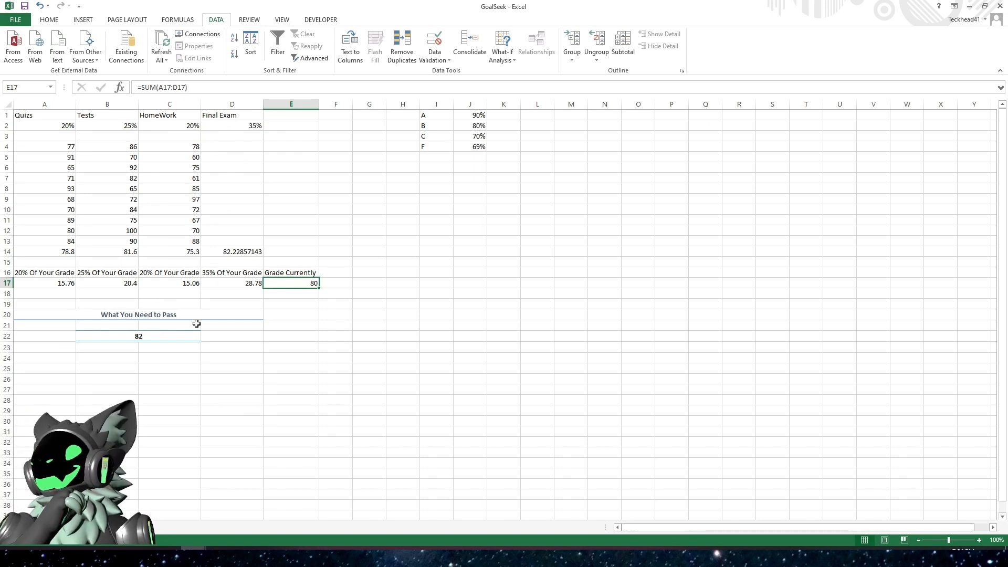
- Run Goal Seek to bring E17 to 89 by changing the Final Exam cell D14, and accept the solution
click(185, 335)
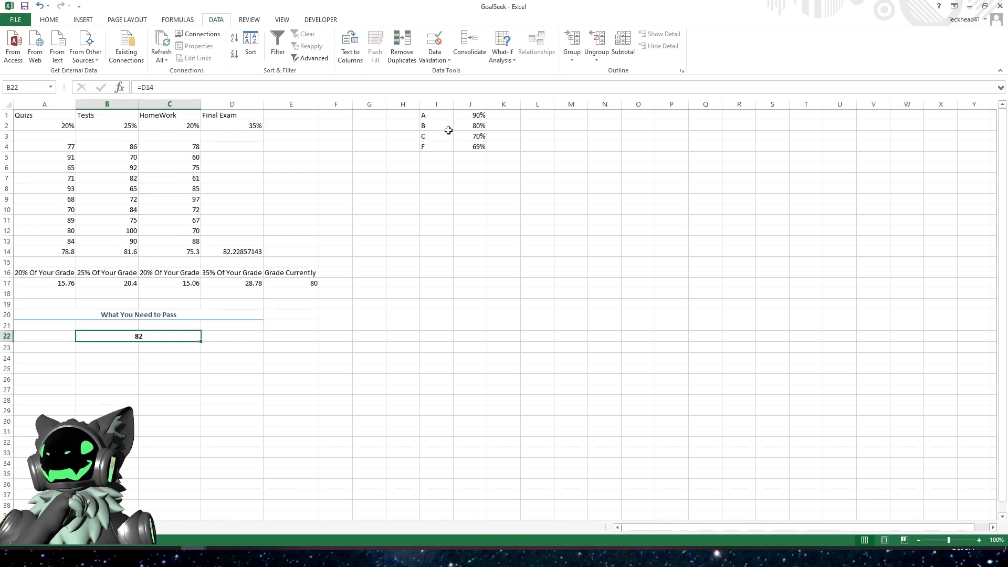
click(489, 62)
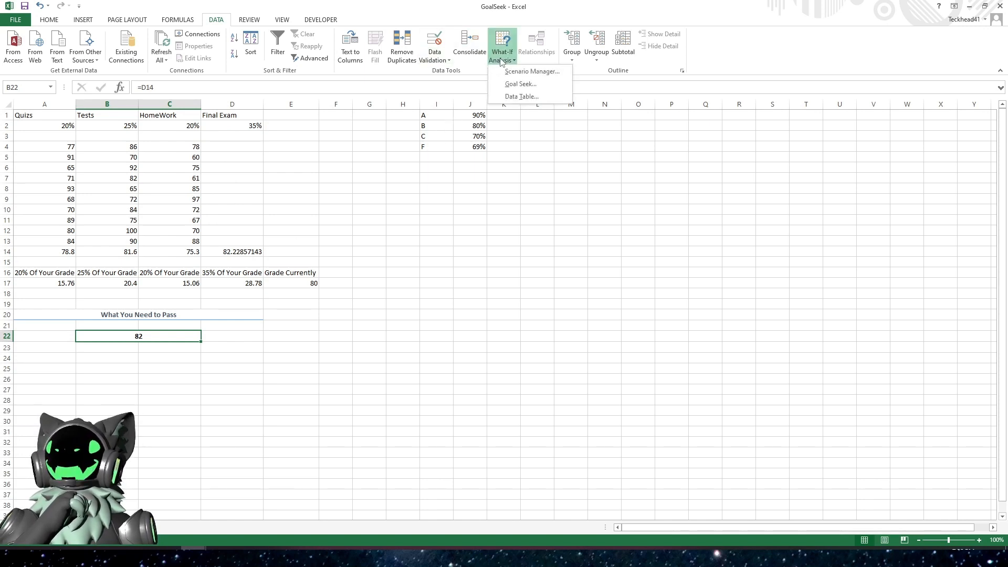
click(512, 86)
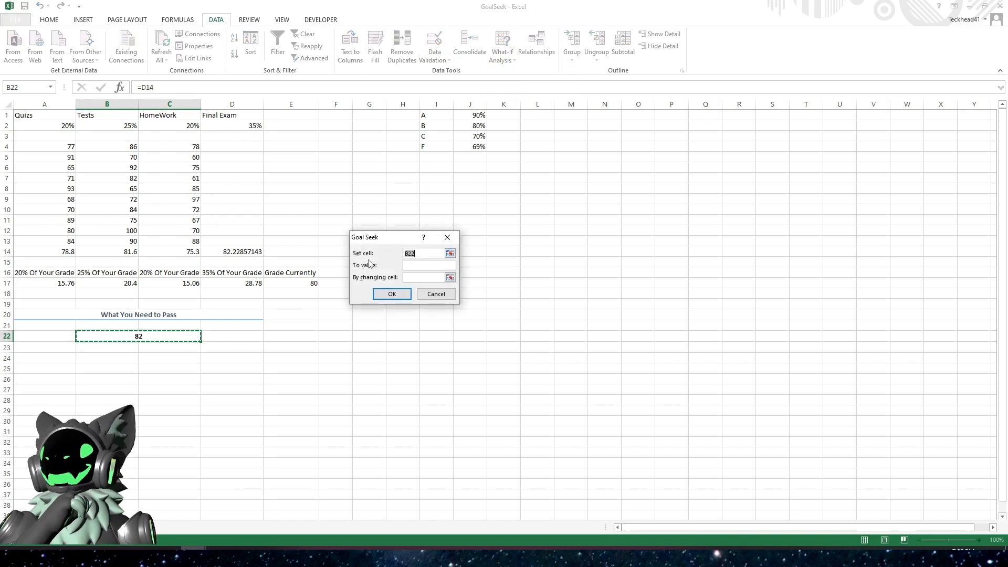
click(301, 283)
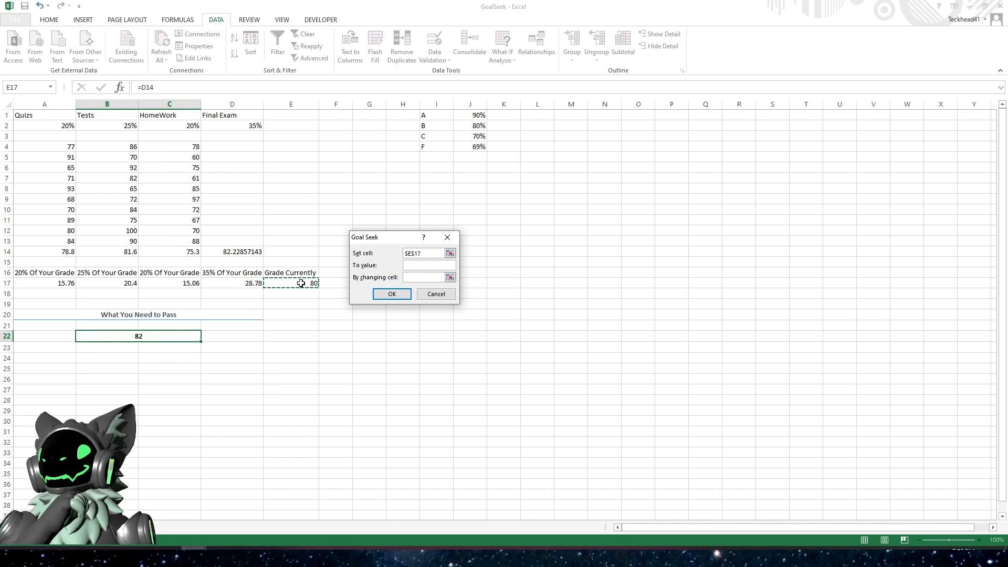
click(416, 266)
text(89)
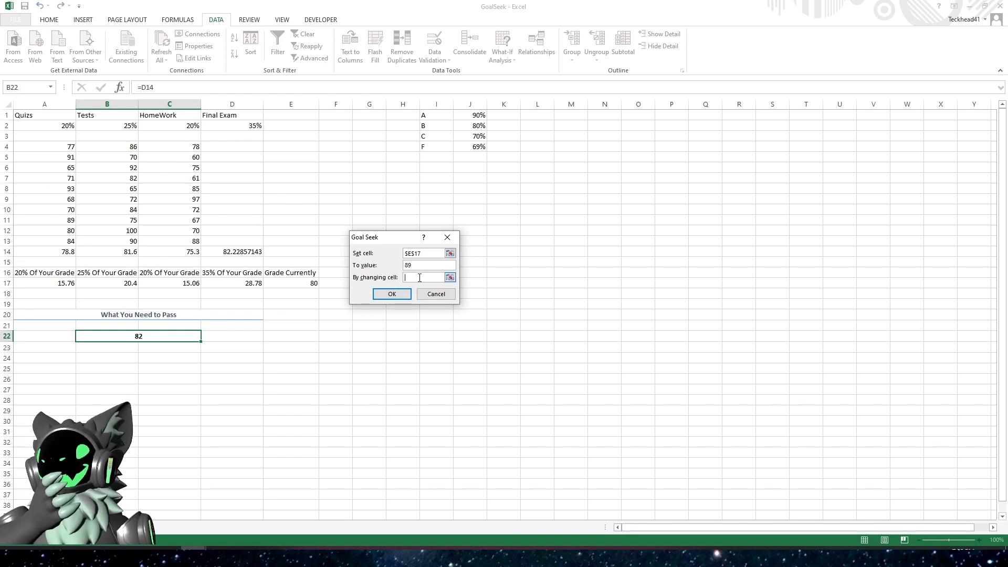
click(235, 252)
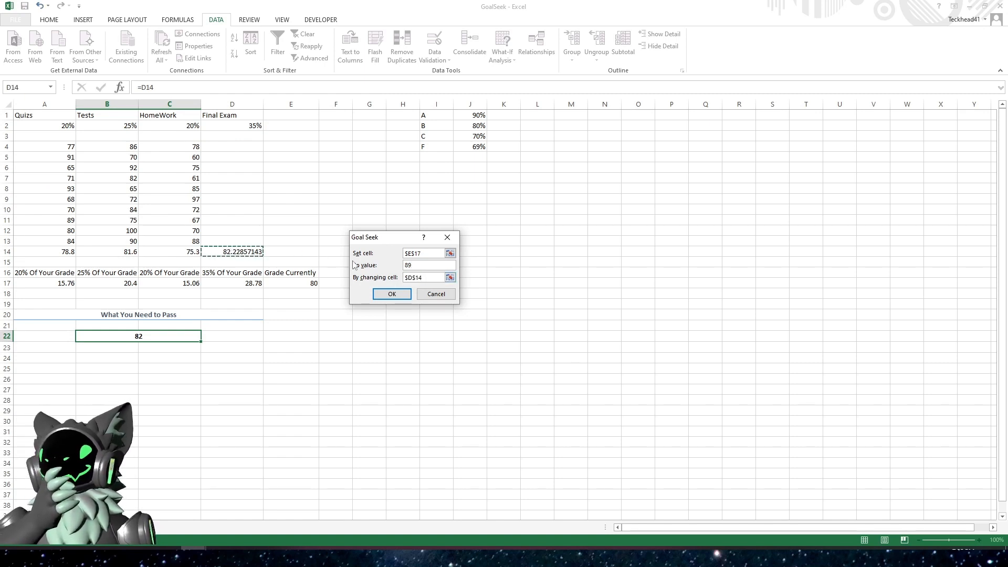
click(394, 295)
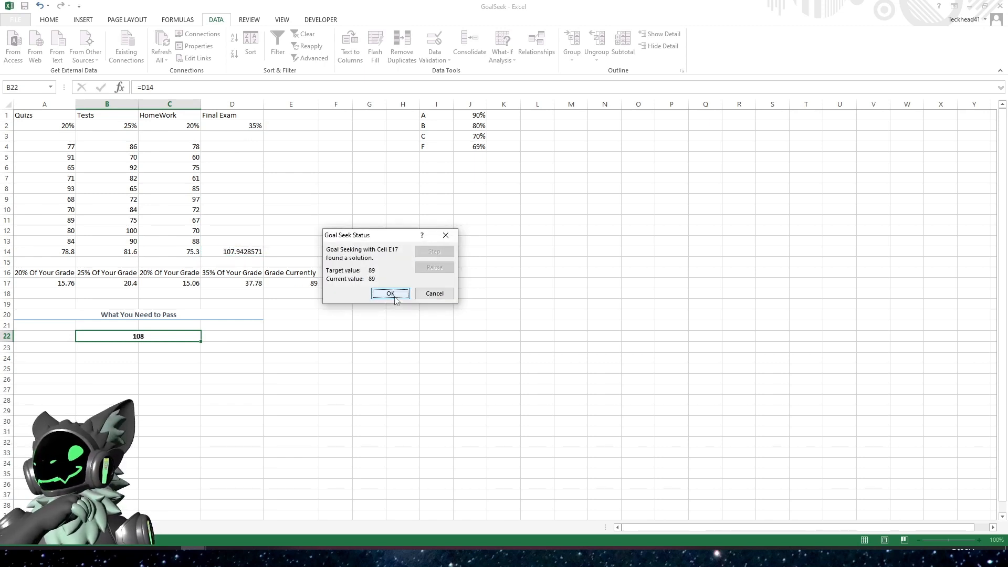
drag(398, 239, 291, 270)
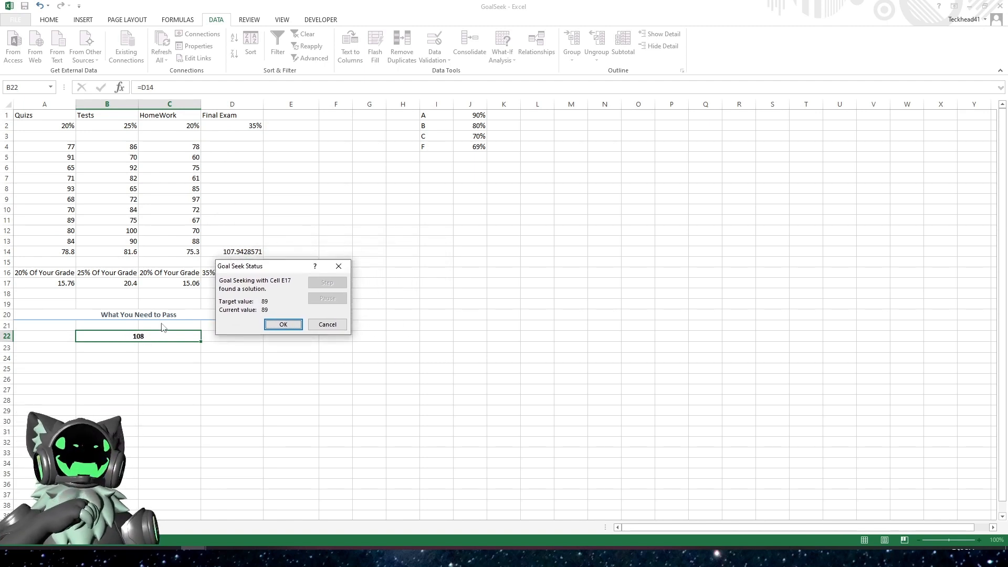
click(283, 325)
- Run Goal Seek to bring E17 to 85 by changing the Final Exam cell D14, and accept the solution
click(502, 55)
click(517, 83)
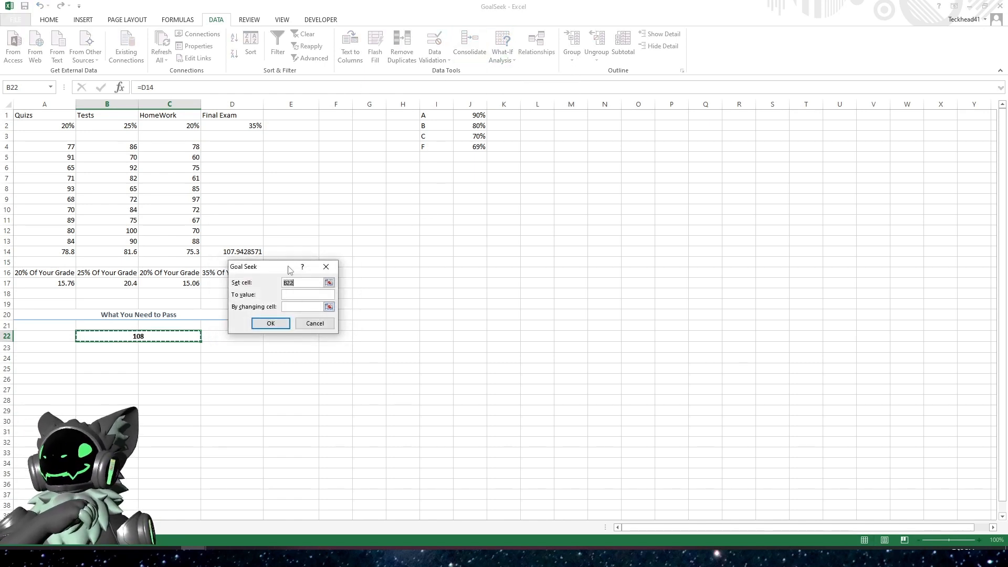
click(313, 283)
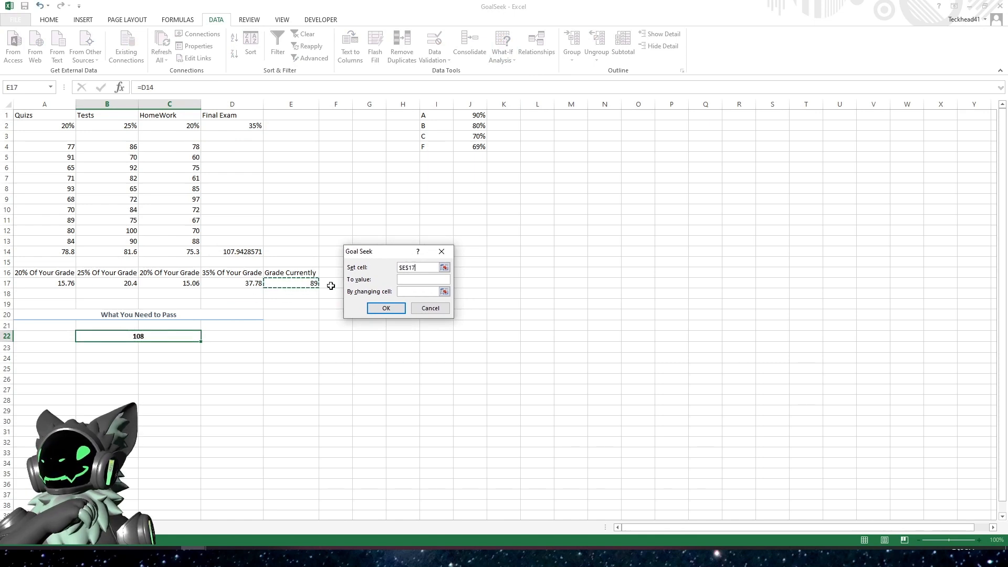
click(414, 279)
text(85)
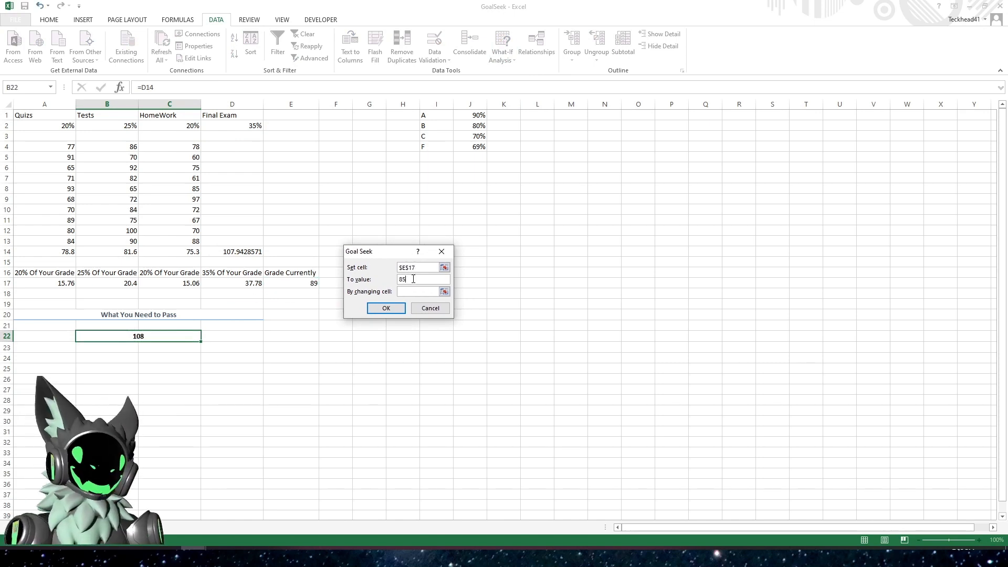
click(410, 291)
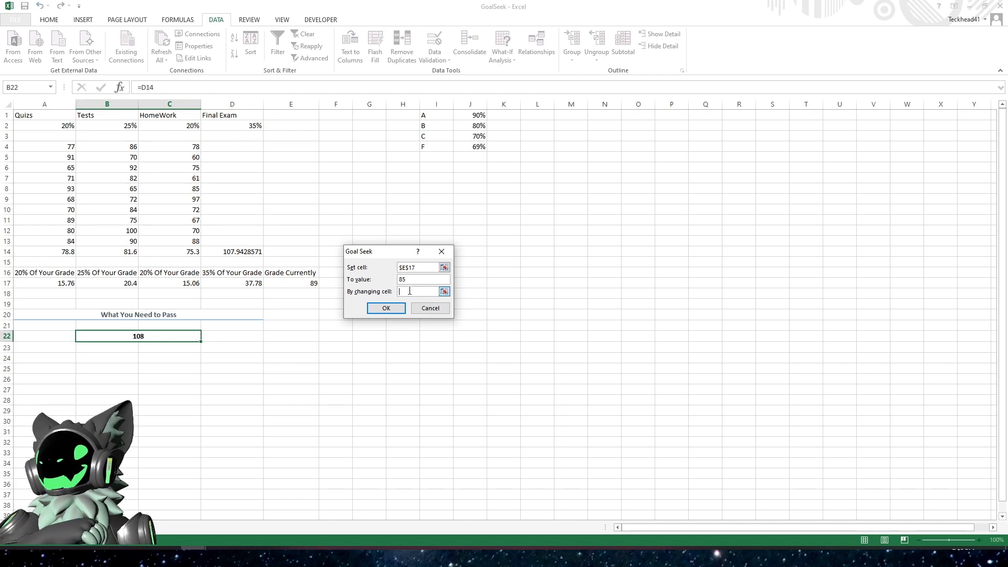
click(239, 253)
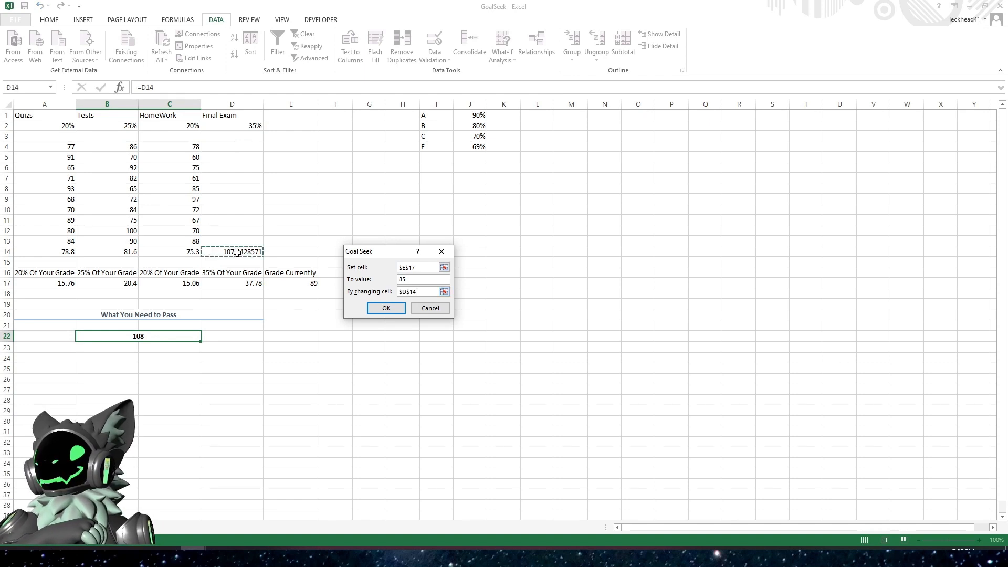
click(385, 309)
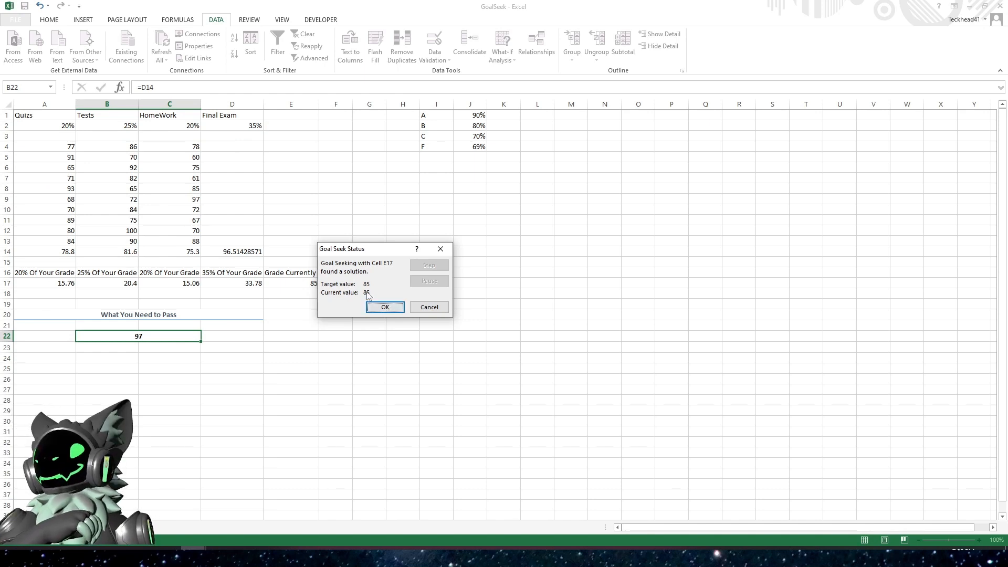
click(390, 308)
- Enter 100 as the Final Exam score in D14 and check the merged cell B22 and the grade total in E17
click(227, 253)
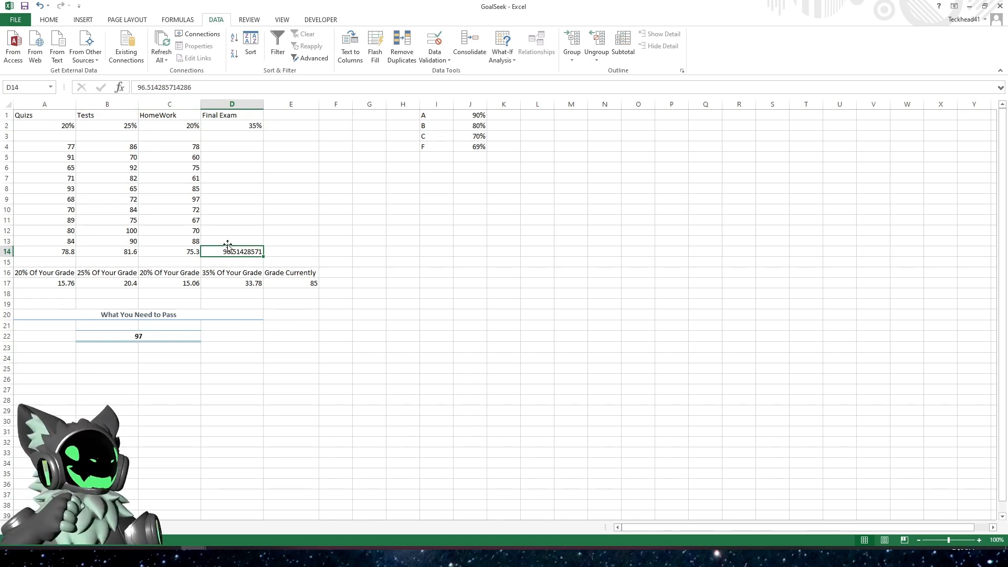
text(100)
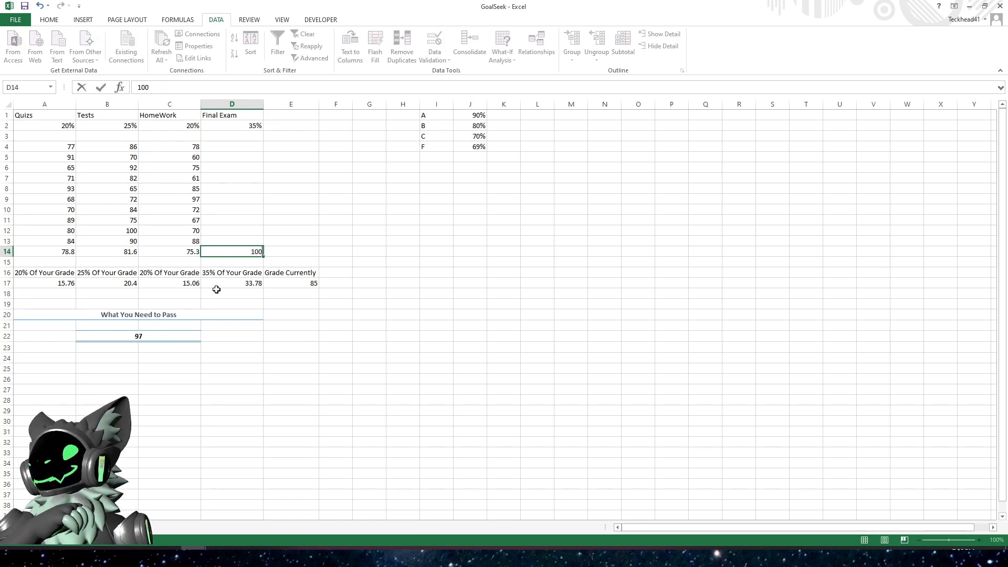
key(Return)
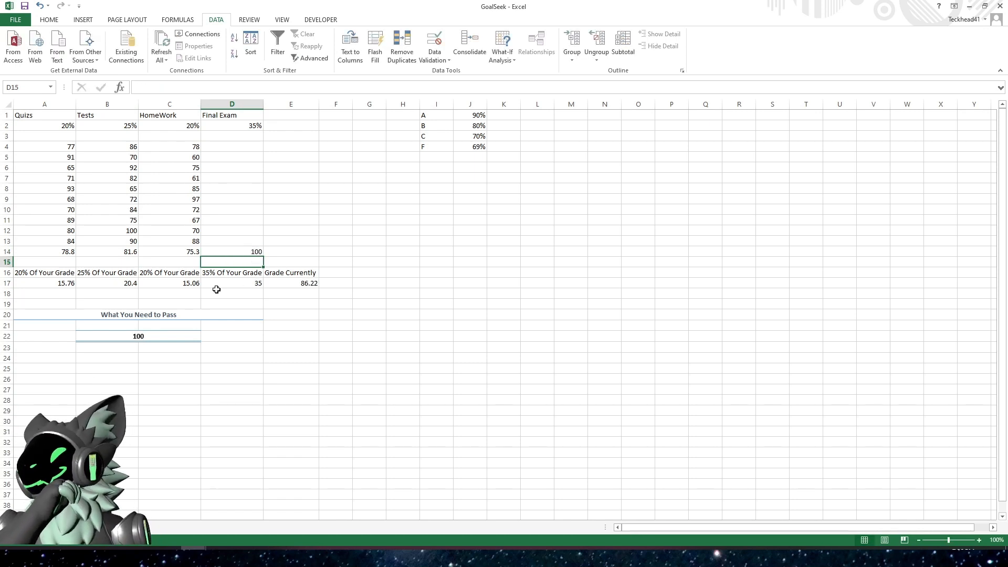
click(120, 337)
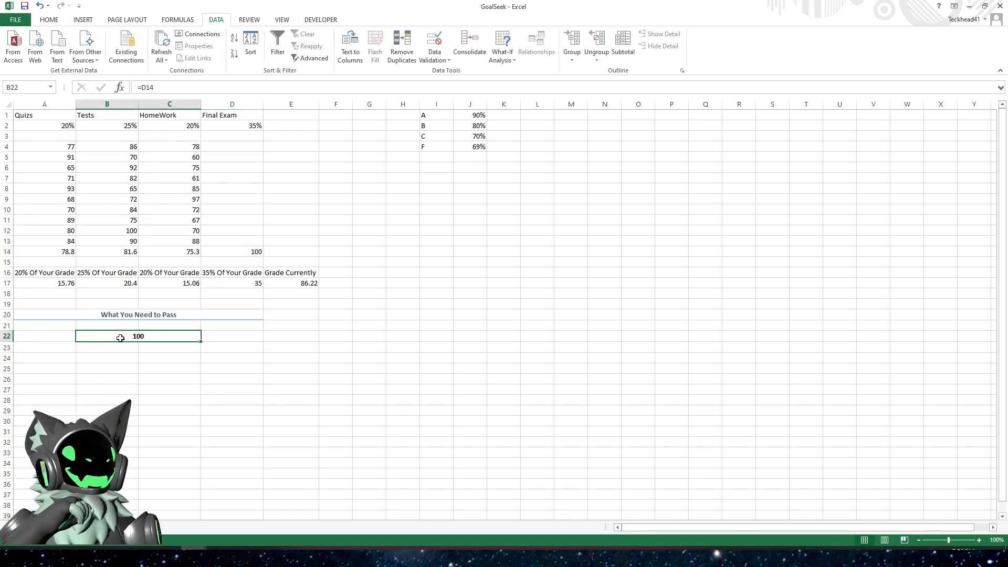
click(284, 285)
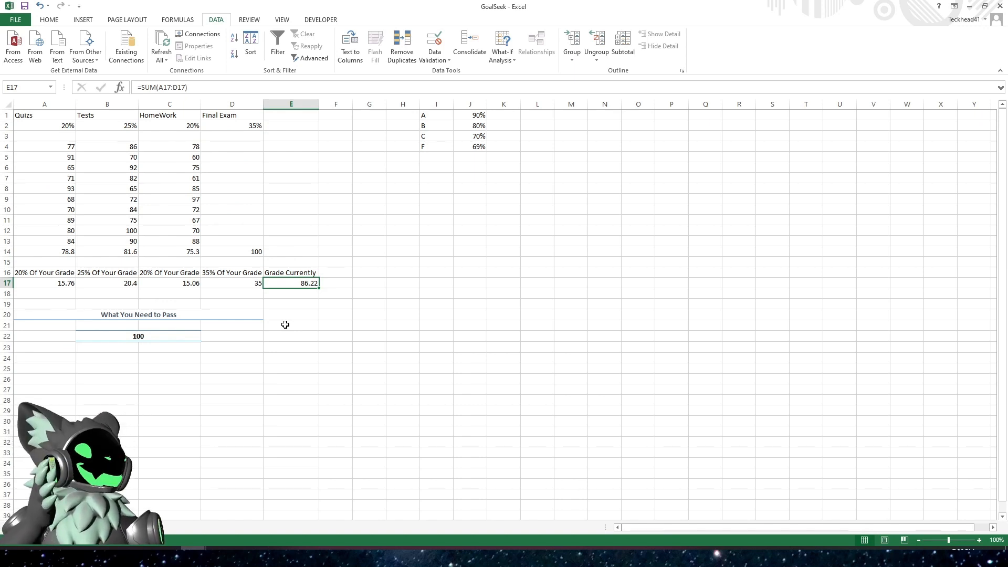
click(274, 208)
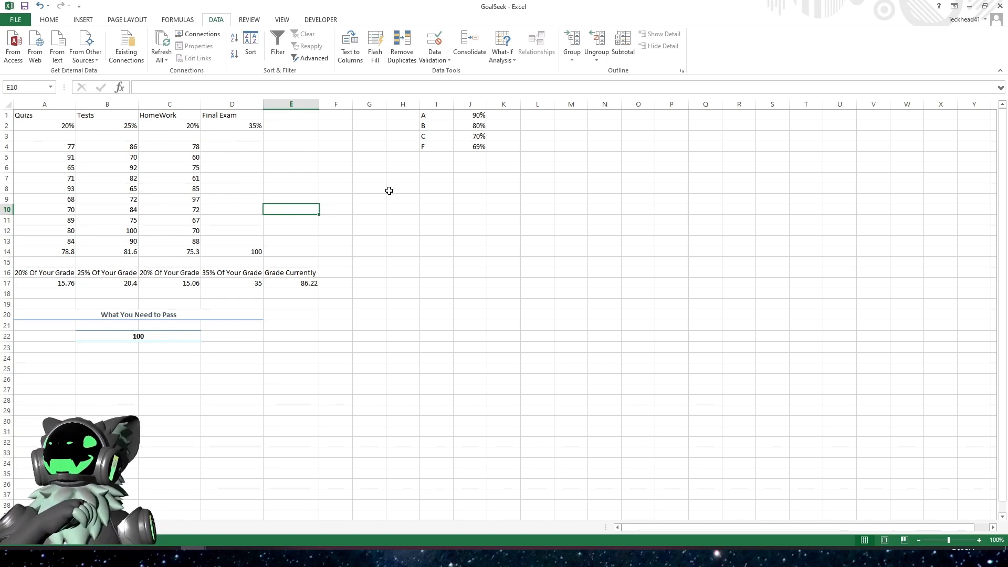
click(373, 185)
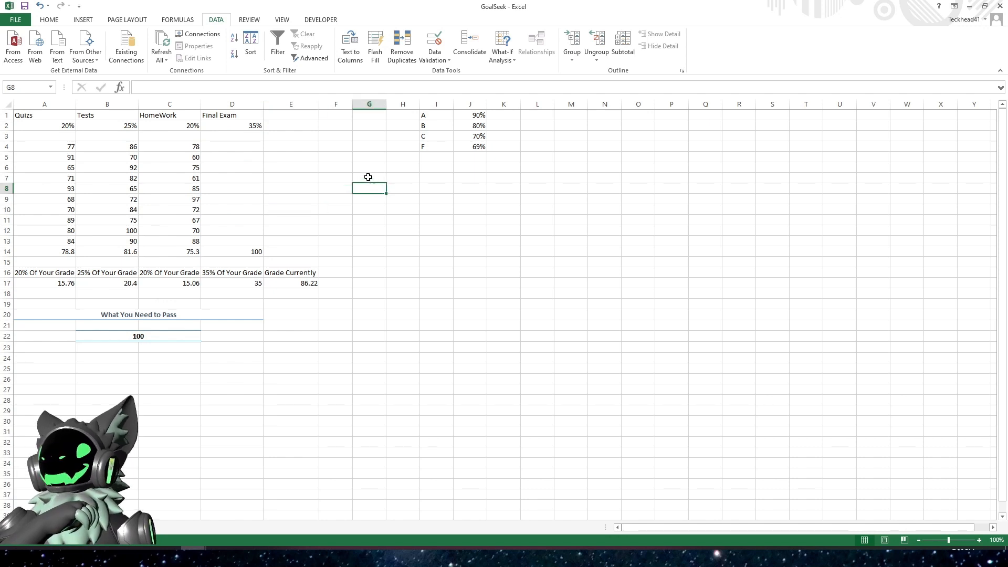
click(369, 178)
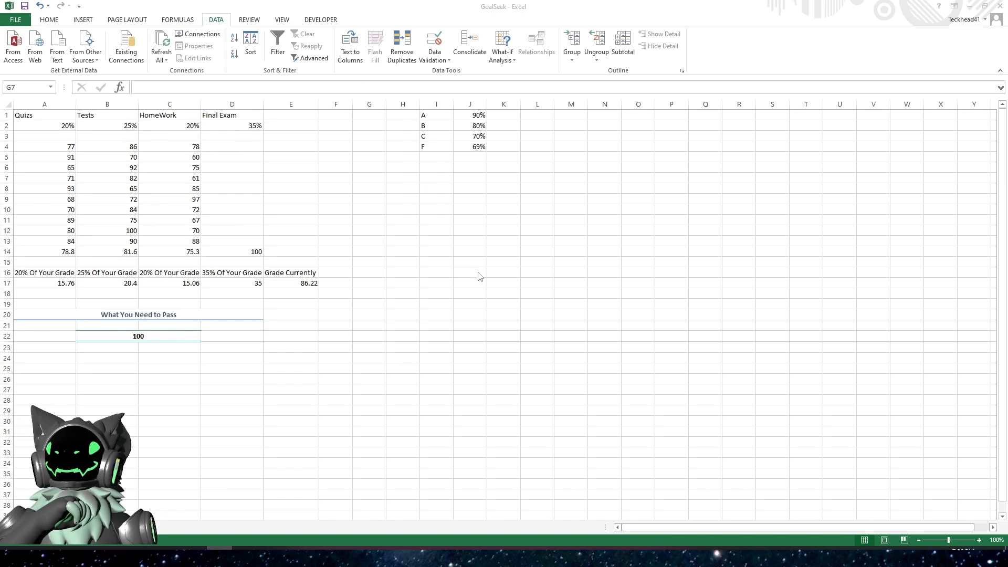
- Switch to a blank worksheet and enter 24000 in B1 beside the Car Price label
click(398, 362)
click(79, 528)
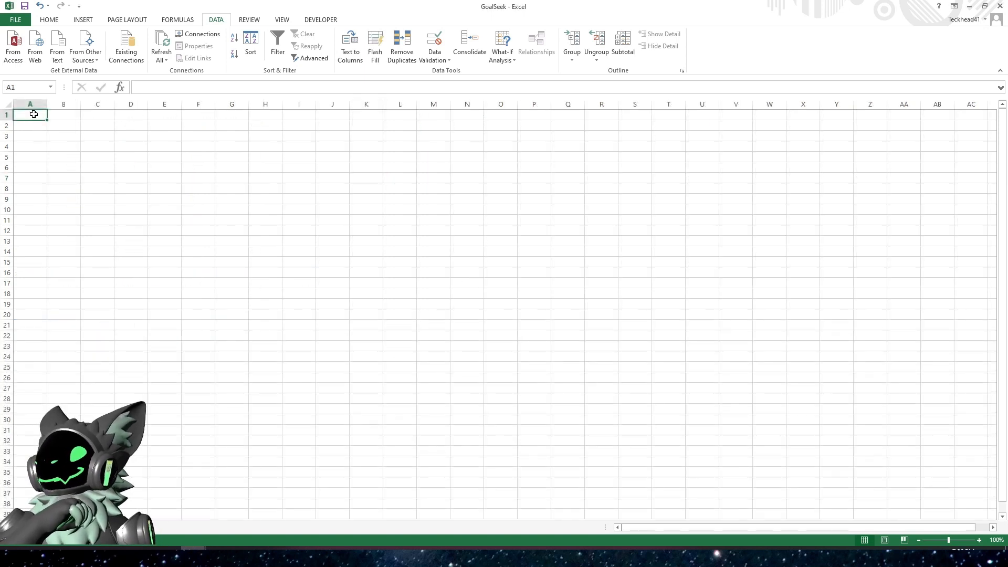
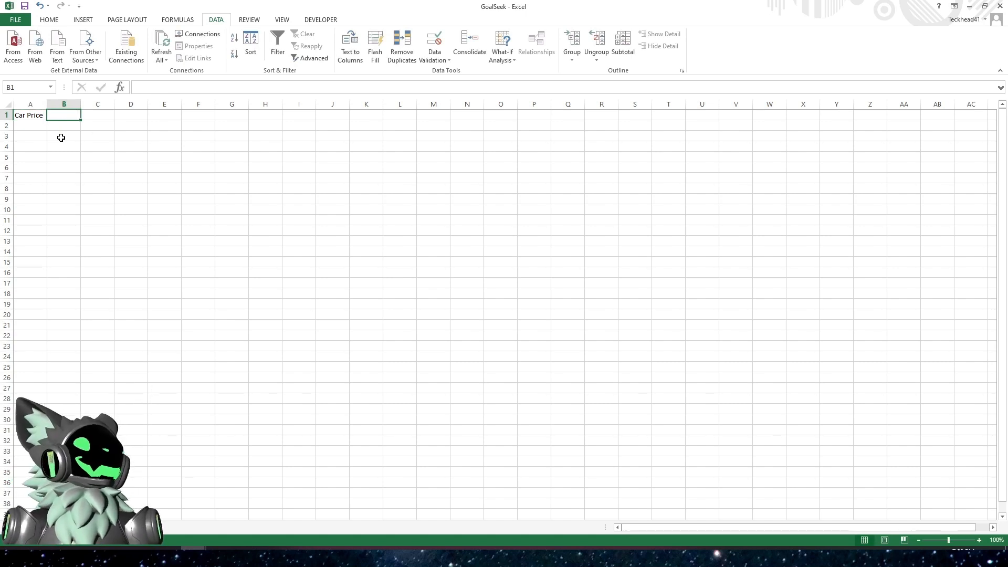
text(24000)
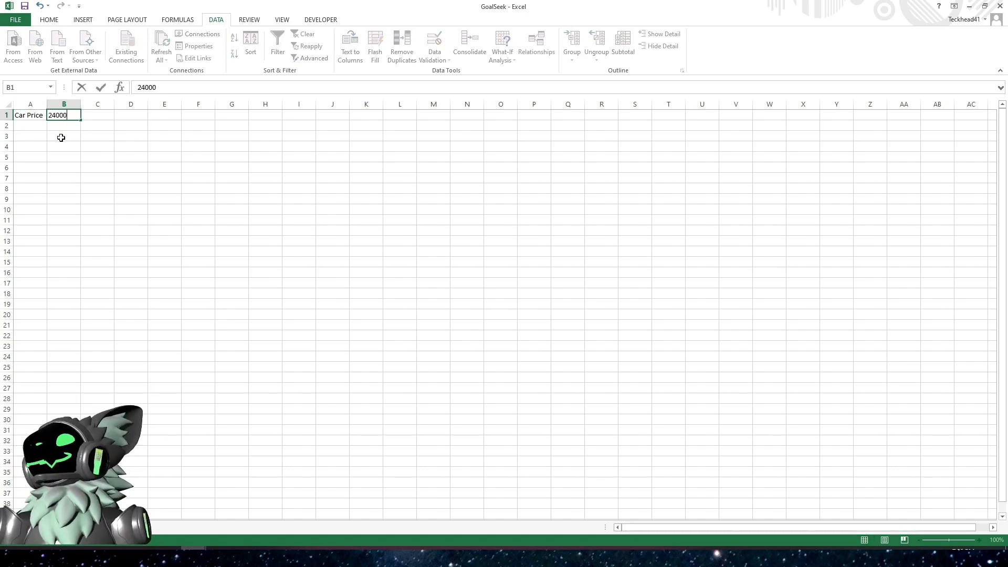
key(Return)
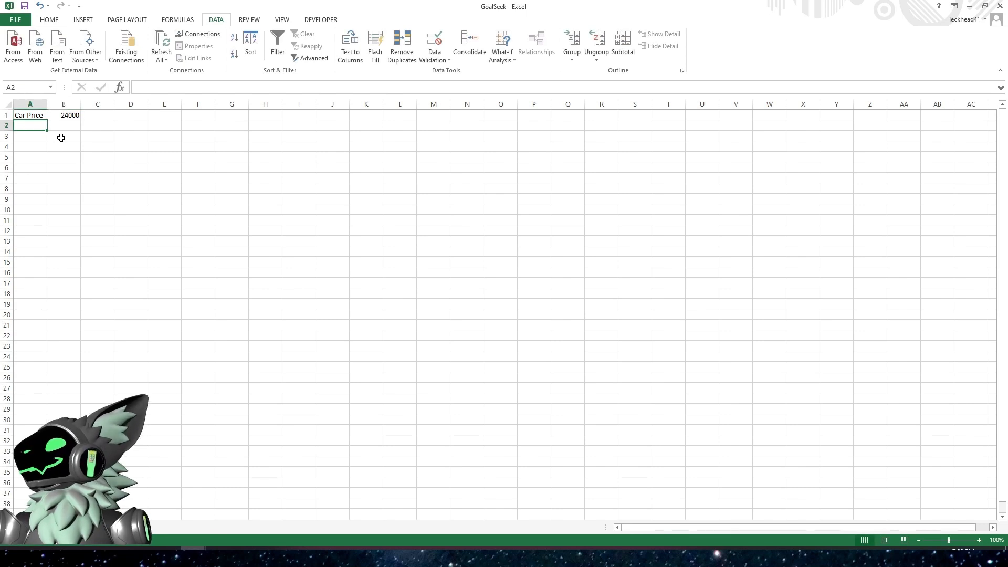
- Apply the Comma number style to the car price in B1
key(Right)
key(Up)
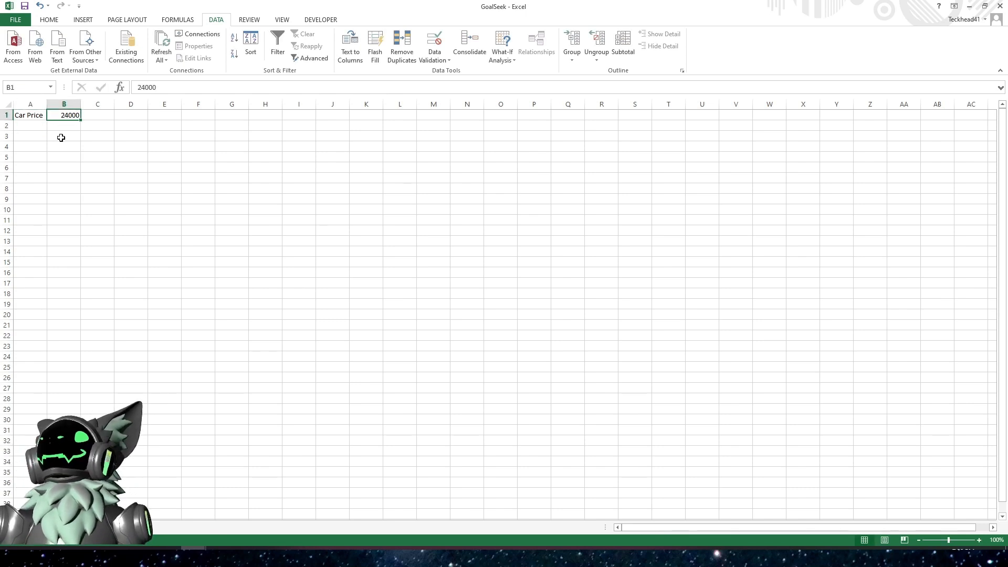
click(50, 22)
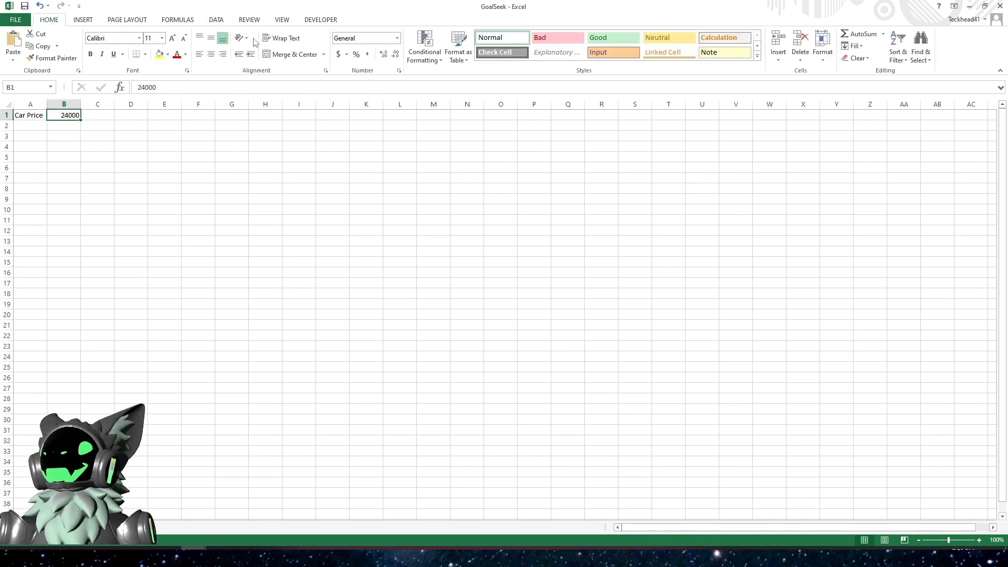
click(367, 54)
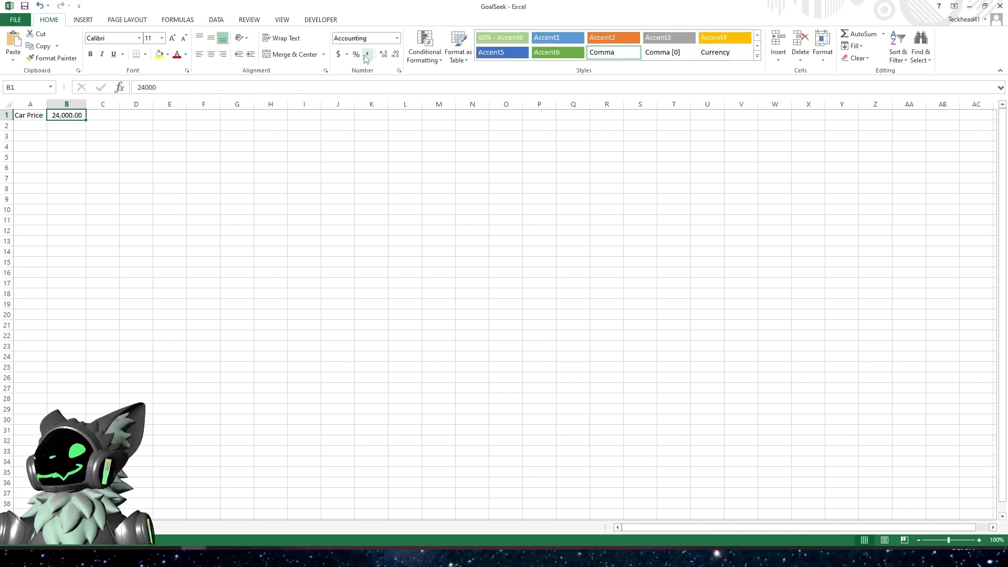
- Format the car price in B1 to show no decimal places
click(395, 55)
click(395, 55)
click(165, 207)
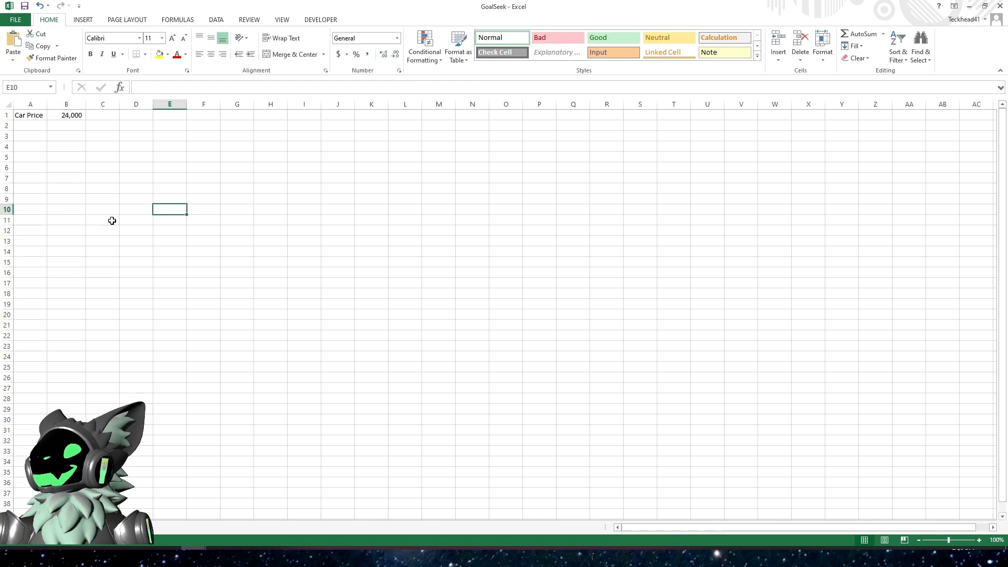
- Add a "Down Payment" label in A2 with a value of 0 in B2
click(34, 121)
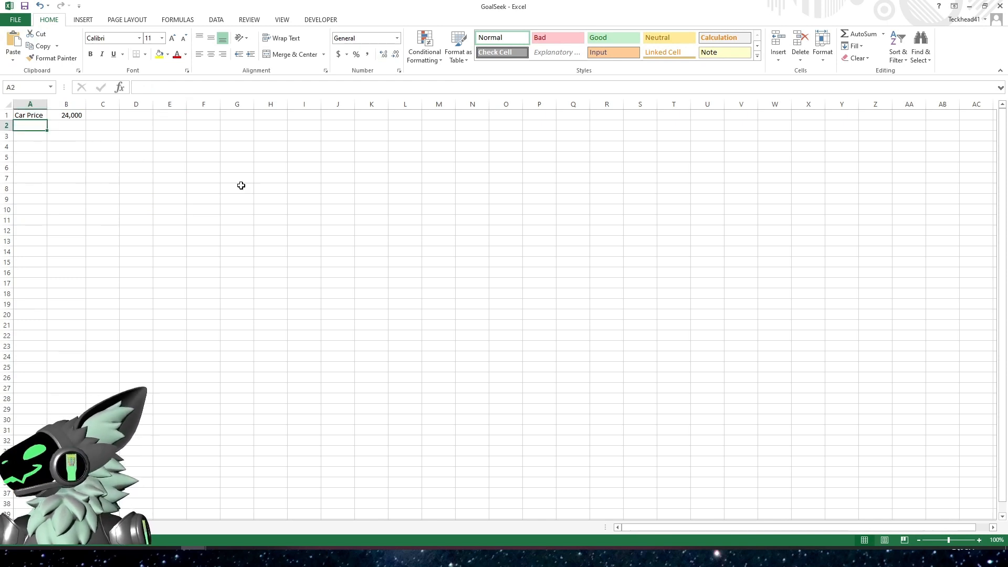
text(Down)
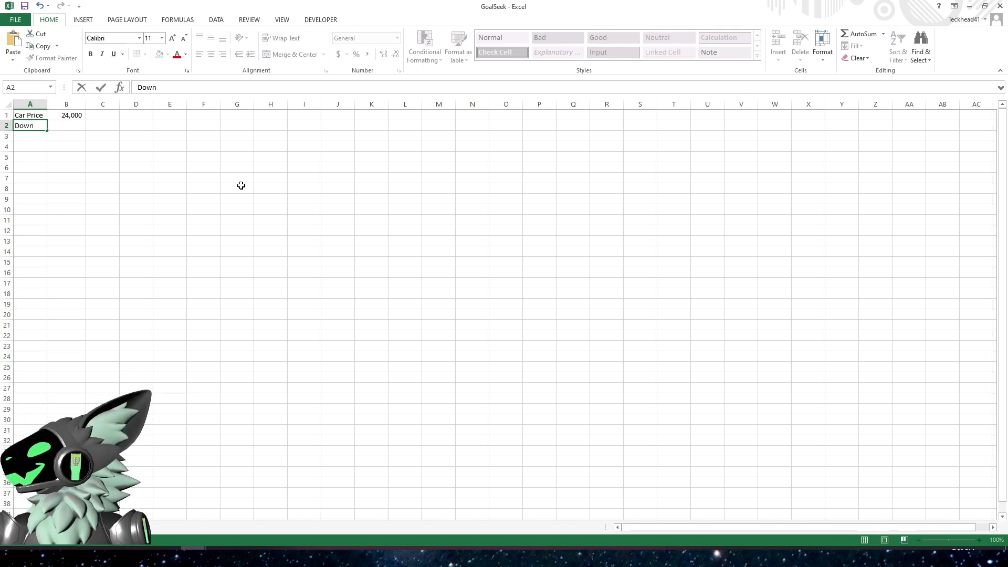
text( Payment)
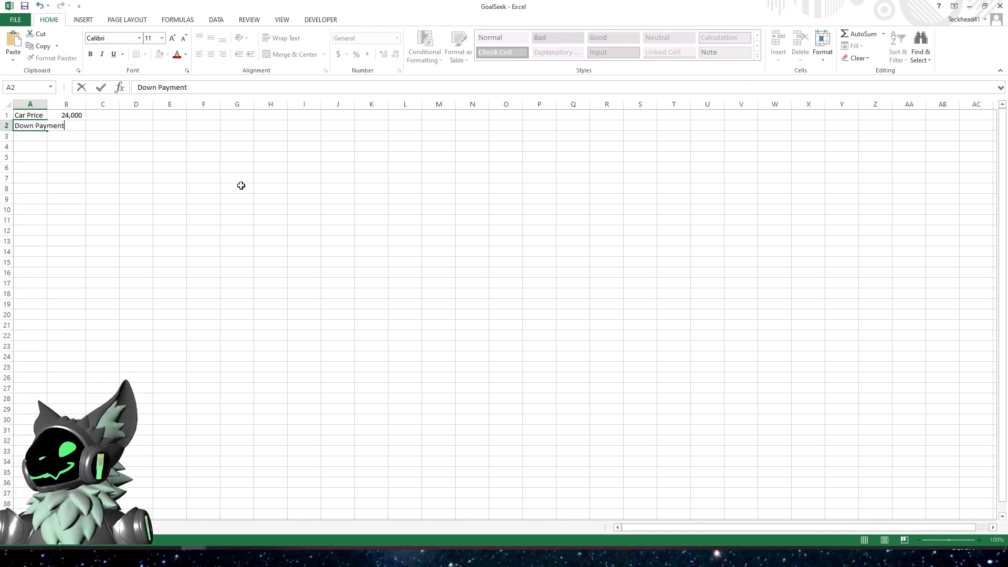
key(Tab)
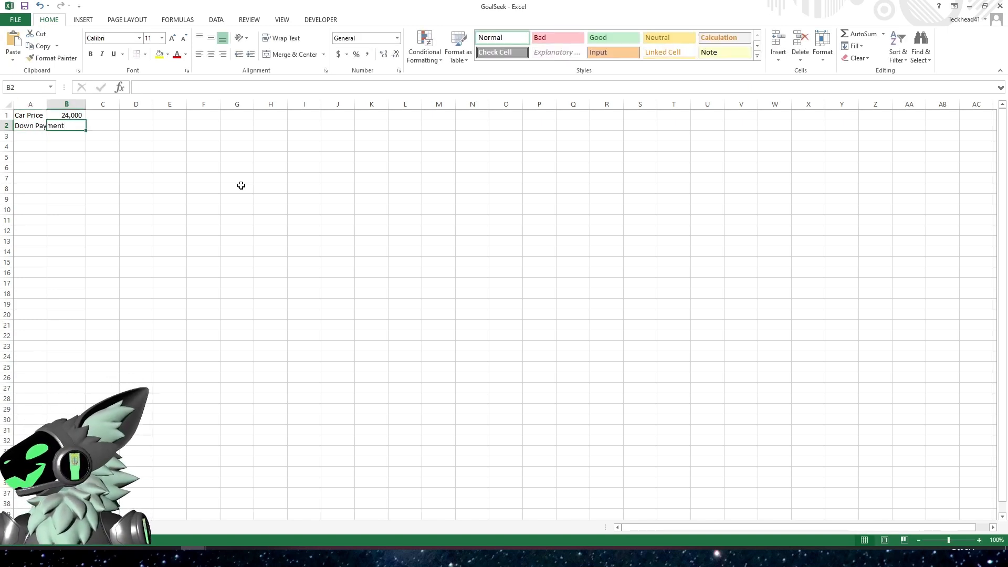
text(0)
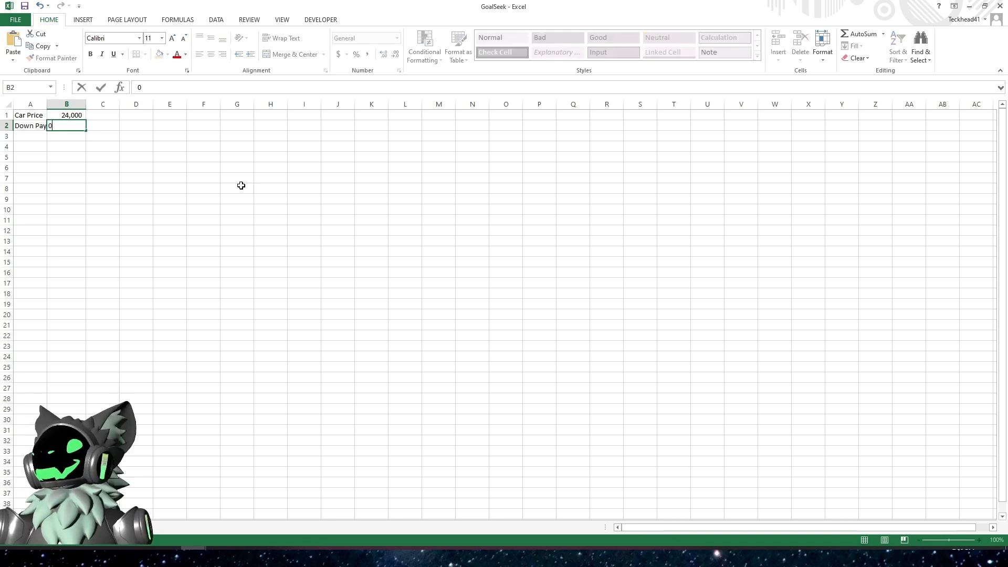
key(Return)
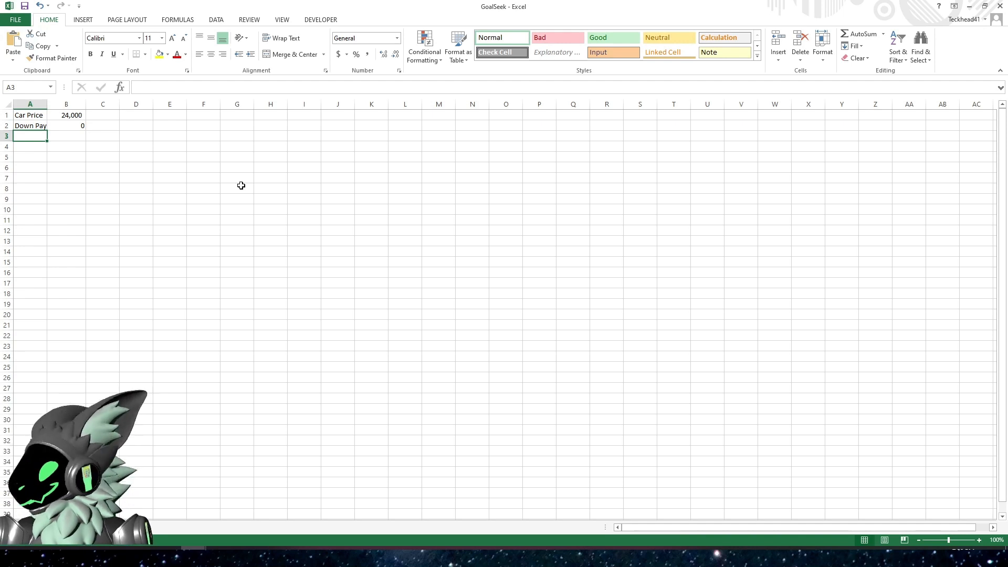
- Label cell A3 as "Car Less Down Payment"
text(Car)
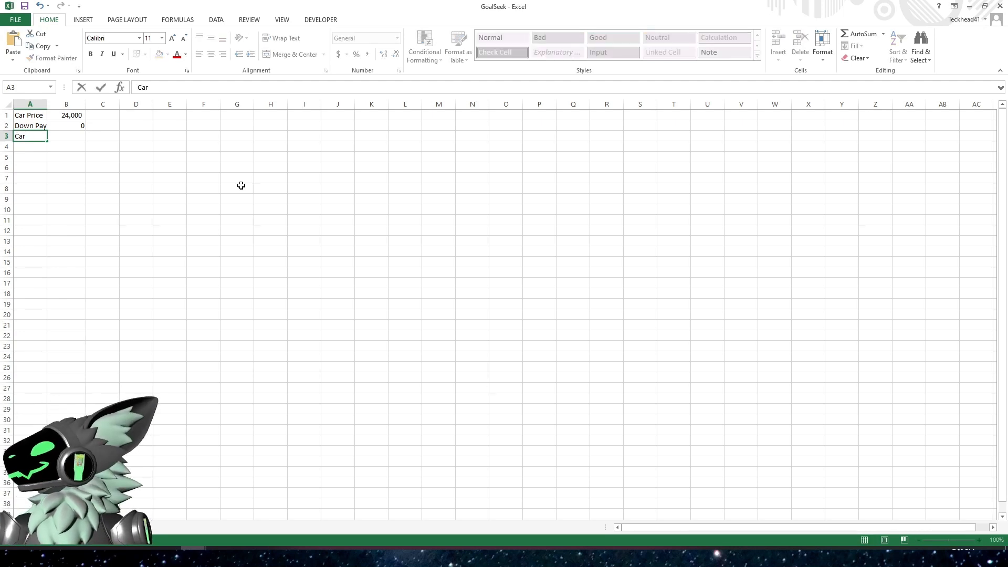
text( Less The)
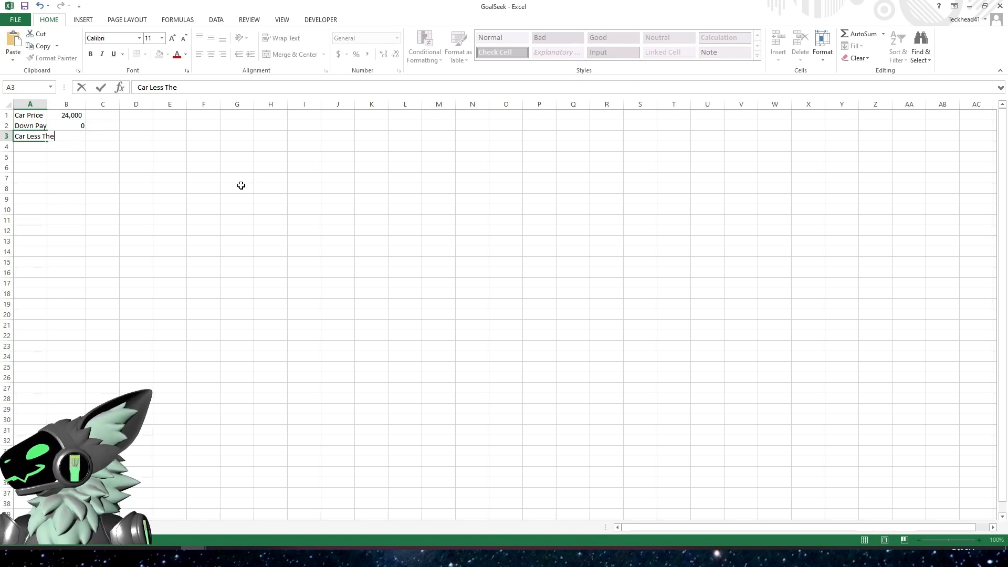
key(BackSpace)
key(BackSpace)
key(BackSpace)
text(Down)
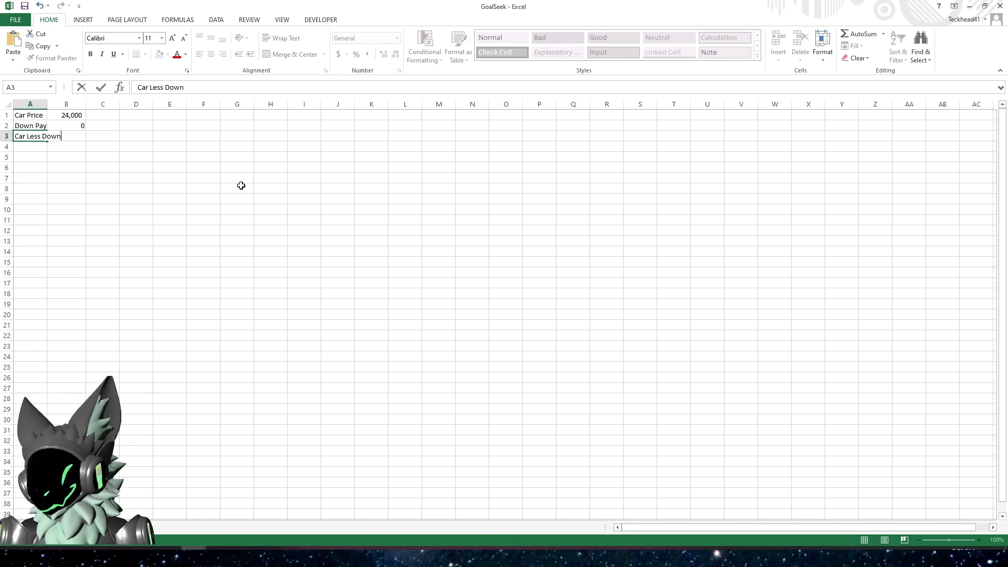
text( Payment)
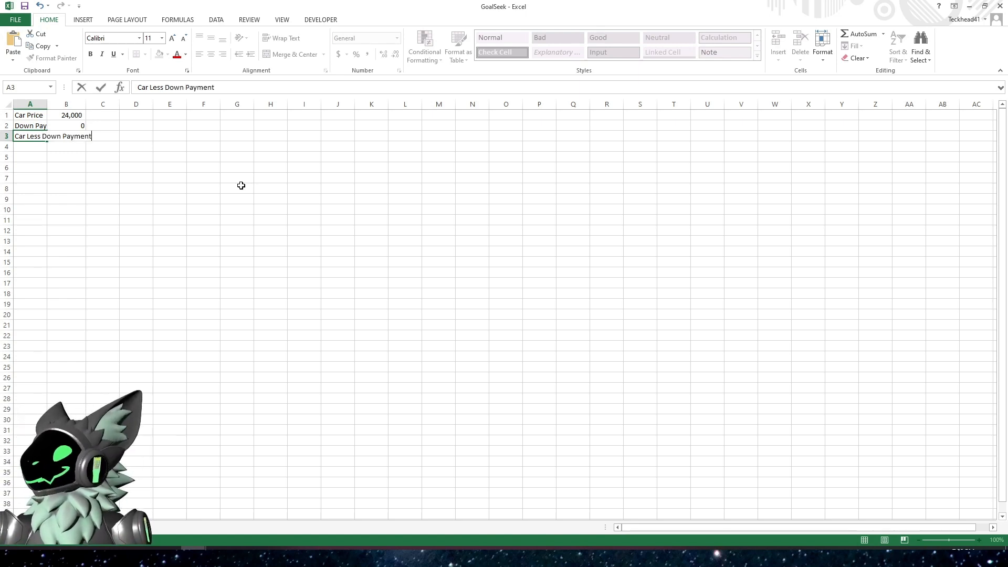
key(Return)
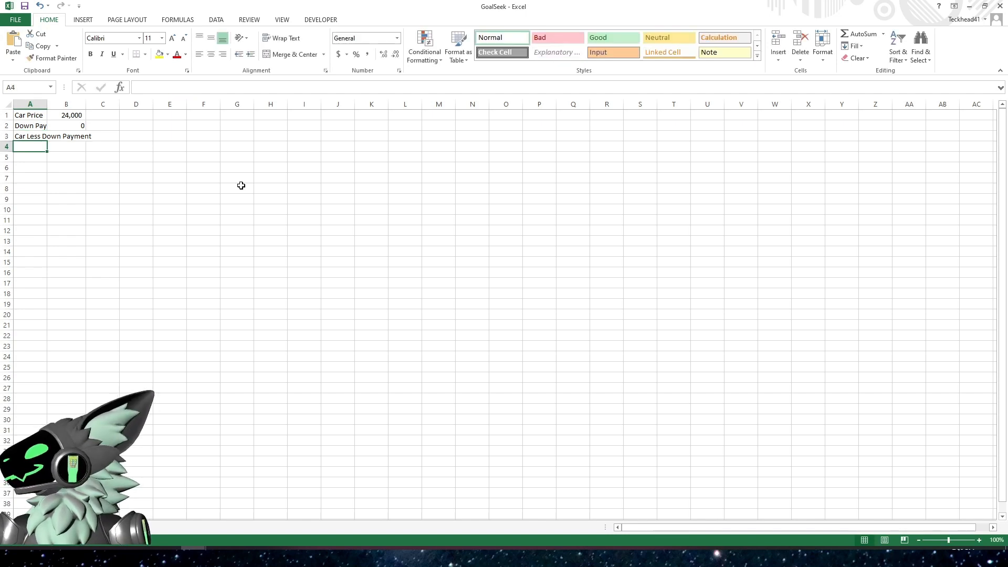
- Add the row labels "Fixed Interest 3%" in A4 and "Total Loan" in A5
text(Fixed I)
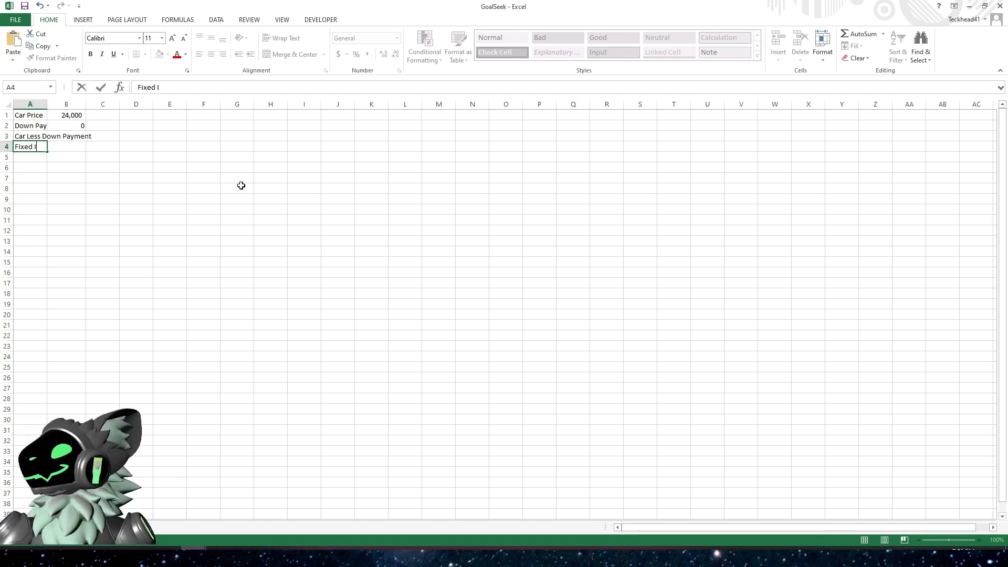
text(nterest)
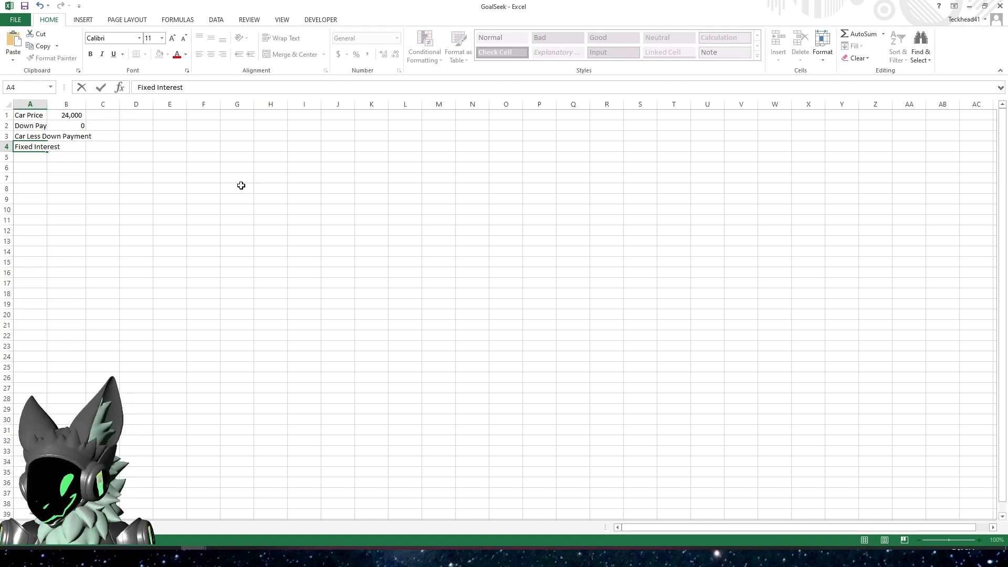
text( 3%)
key(Return)
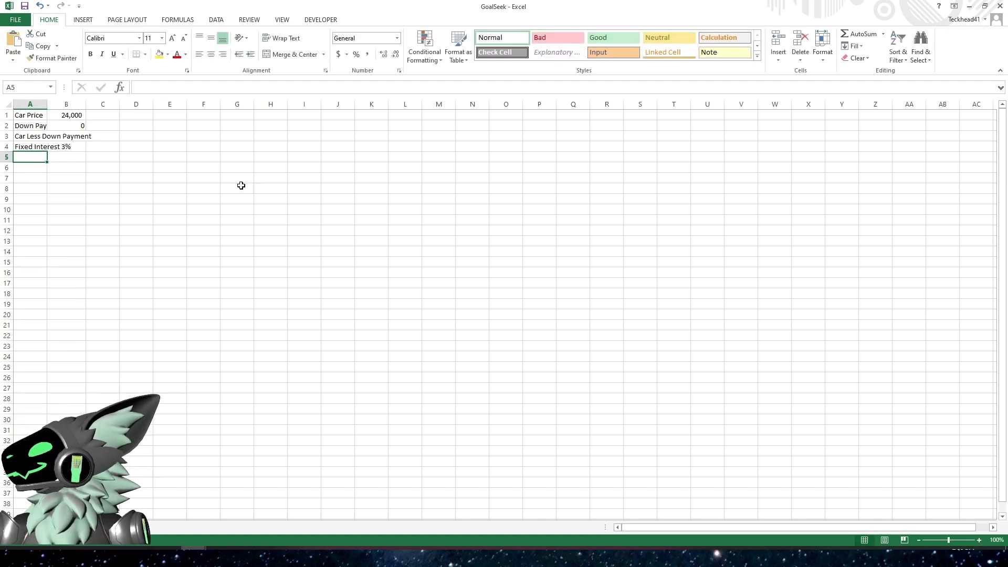
text(Total )
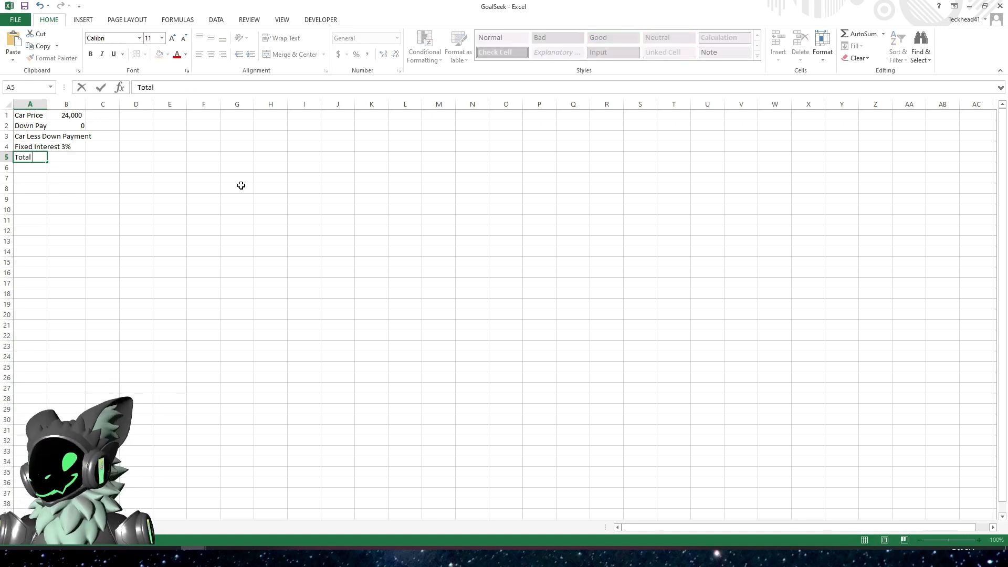
text(Loan)
key(Return)
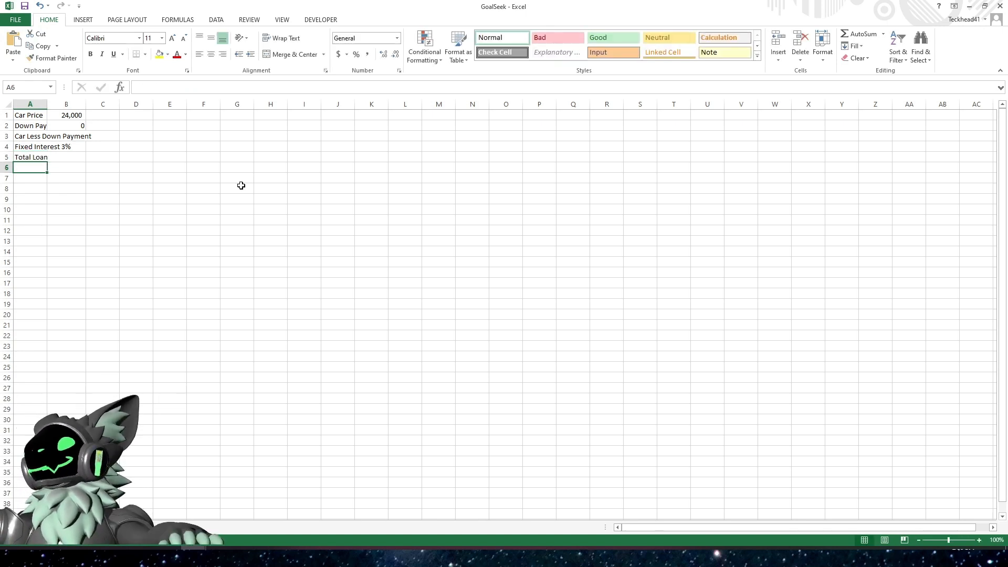
- Fit column A to its labels and subtract the down payment from the car price in B3 with =B1-B2
double_click(47, 104)
click(115, 136)
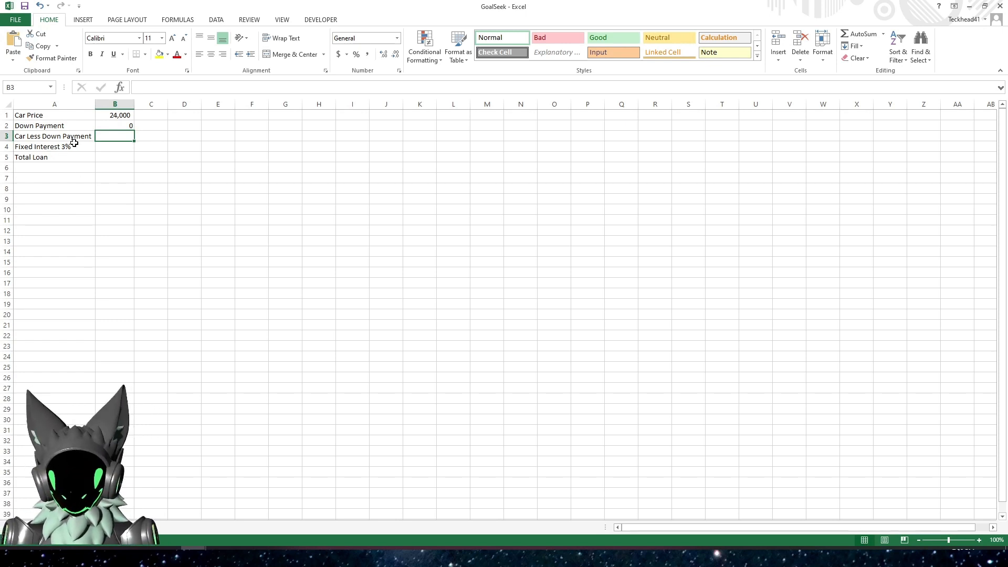
text(=)
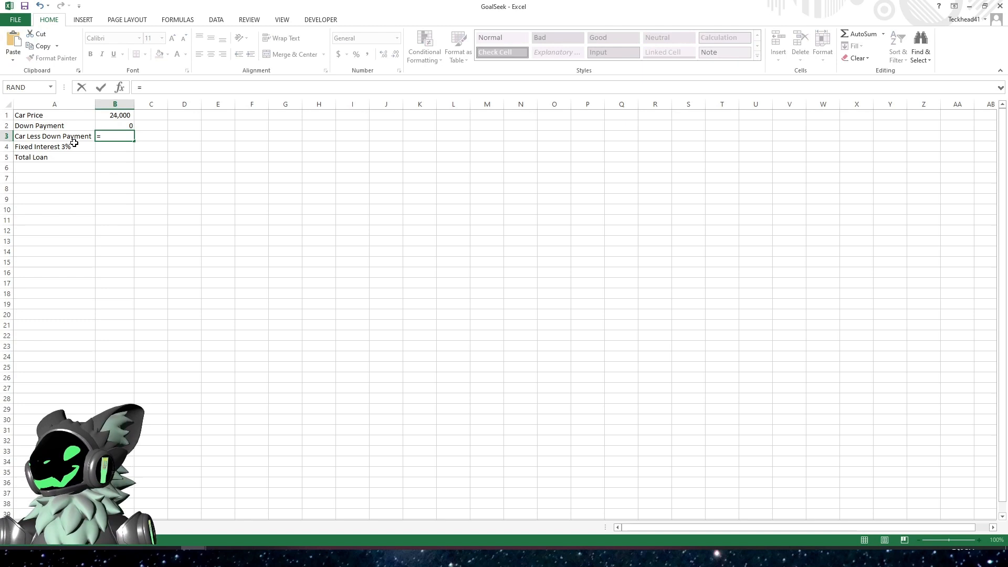
click(122, 114)
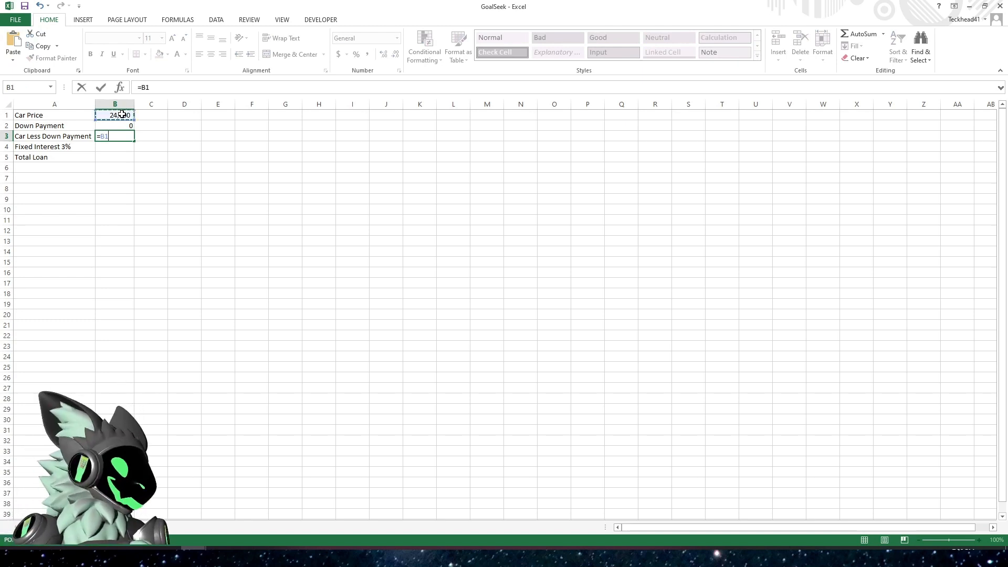
text(-)
click(106, 125)
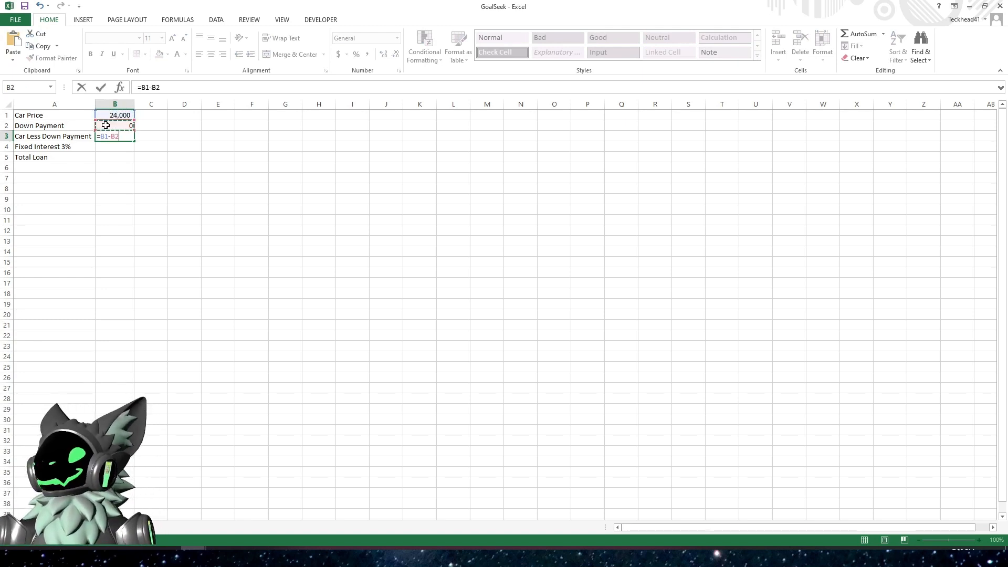
key(Return)
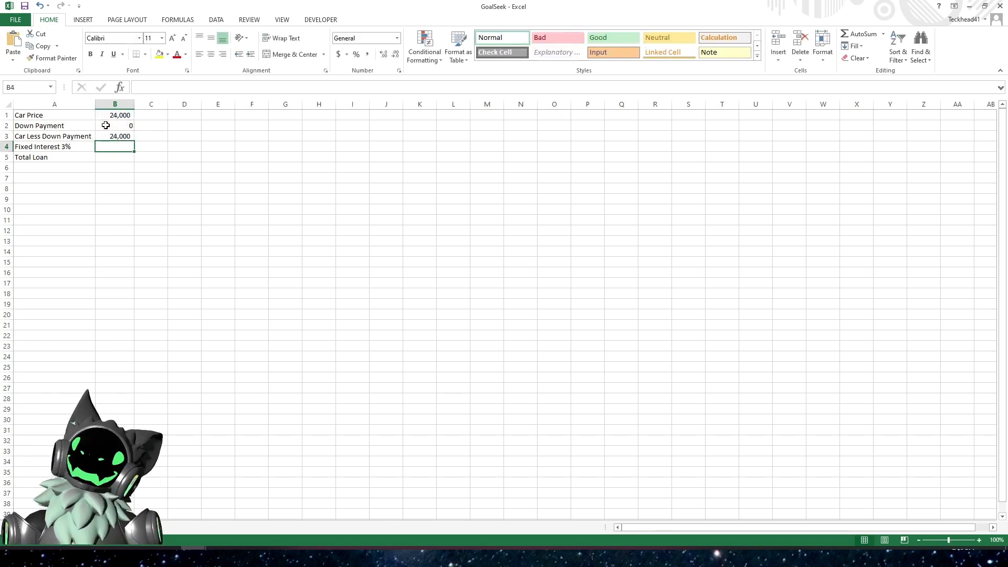
- Calculate the fixed interest in B4 with the formula =B3*.03
click(112, 126)
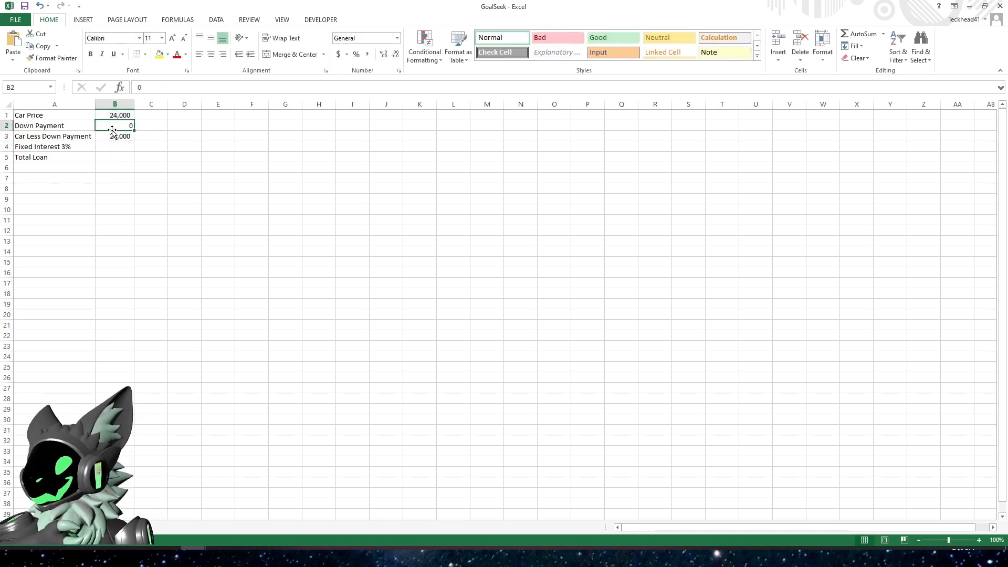
click(113, 138)
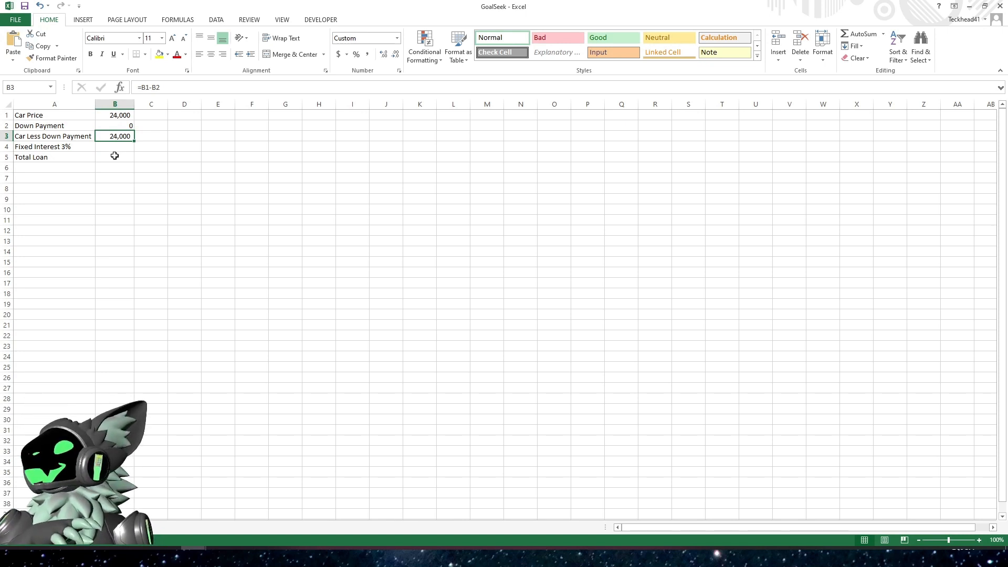
click(111, 146)
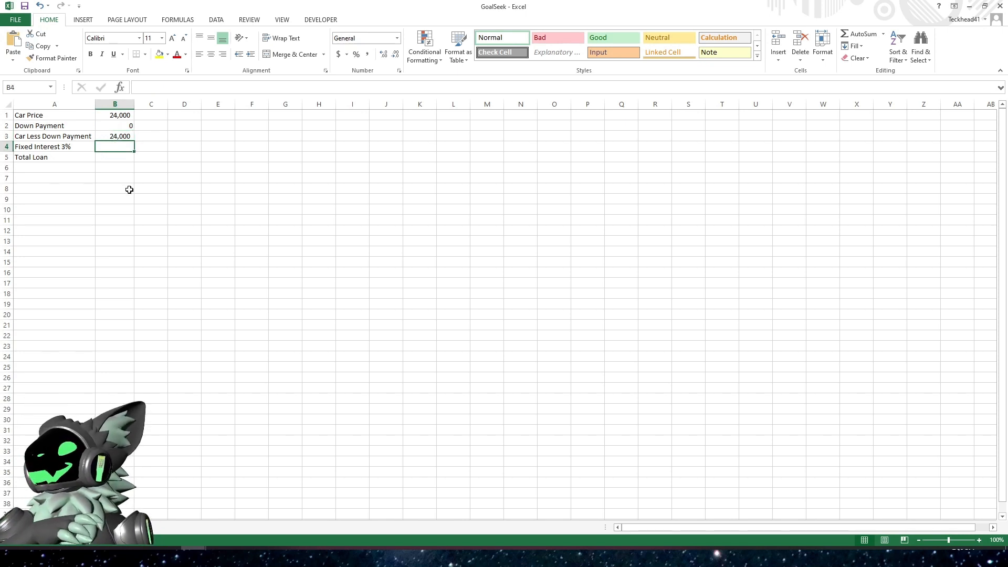
text(=)
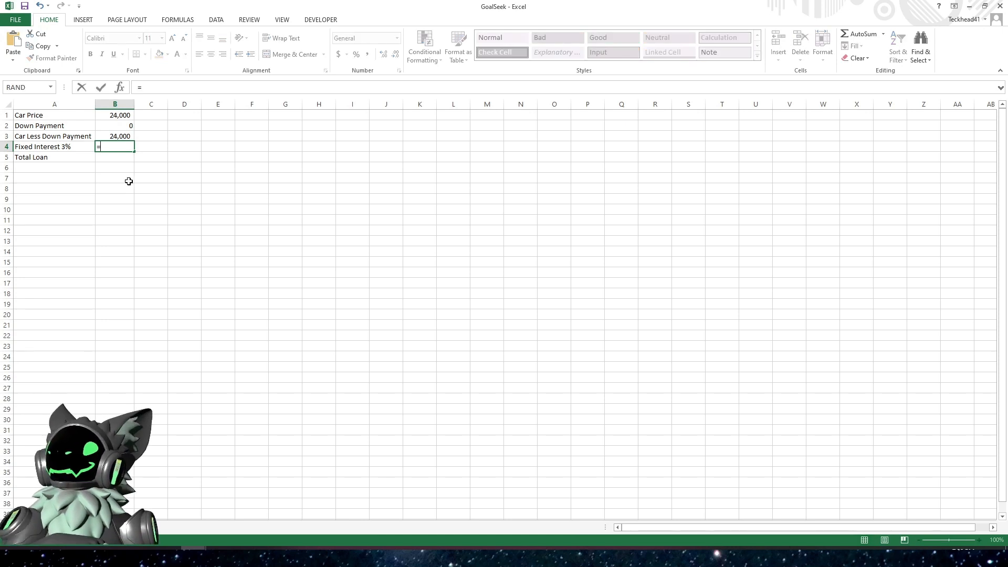
click(114, 135)
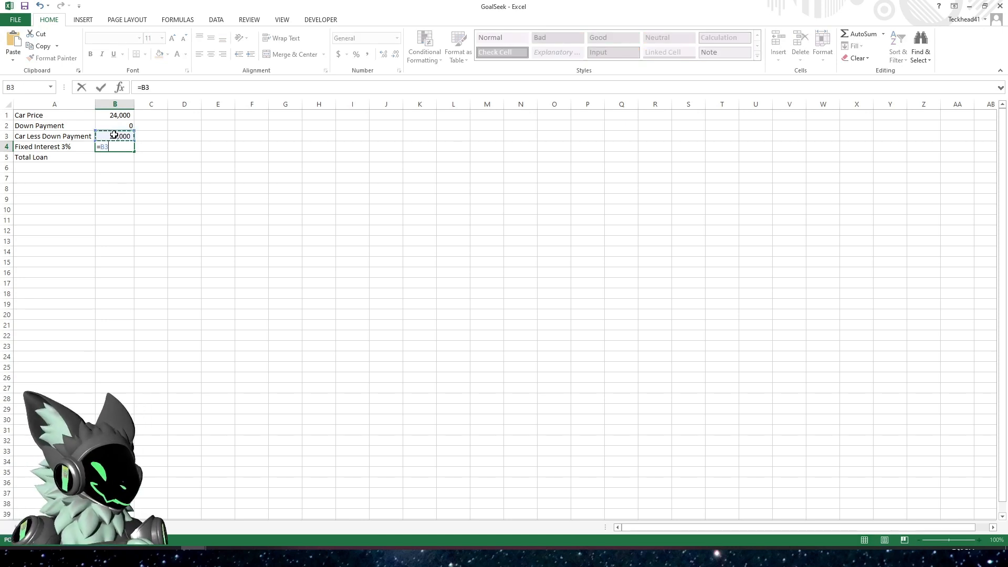
text(*.0)
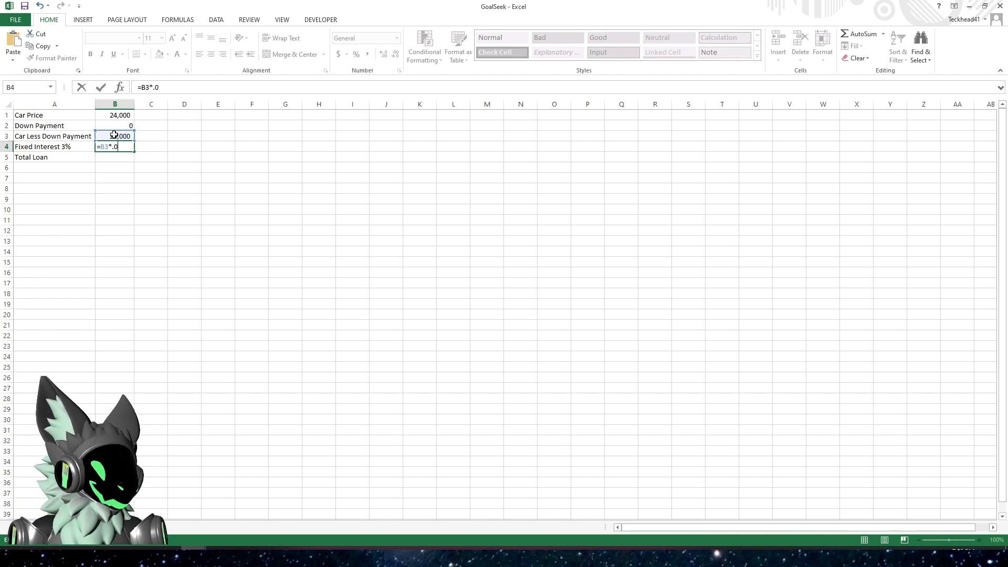
text(3)
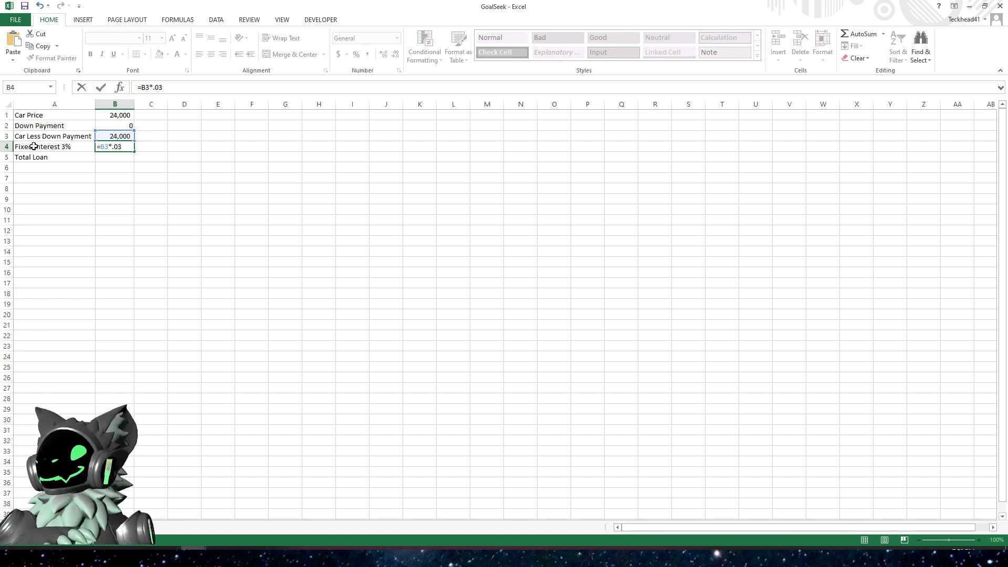
key(Return)
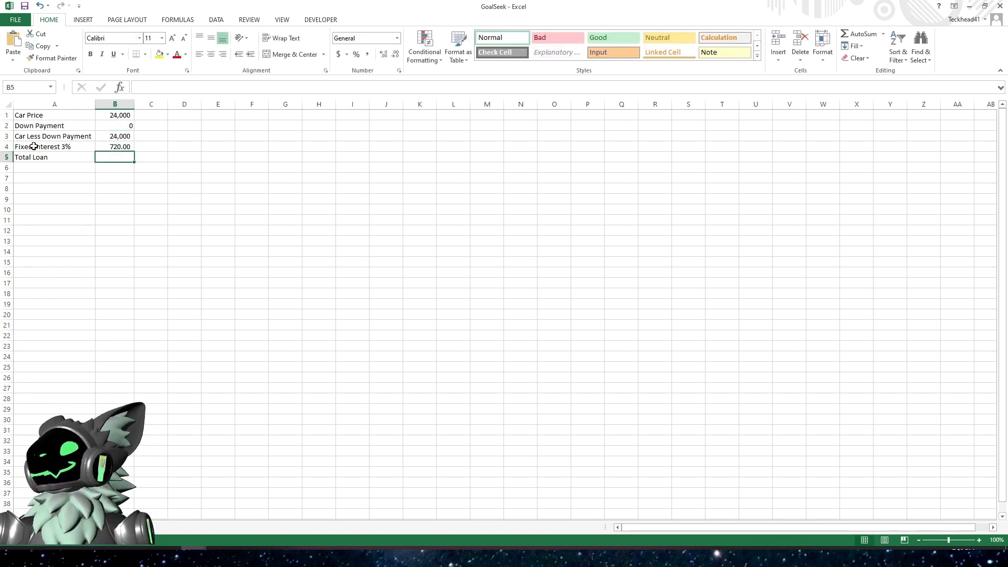
- Calculate the total loan in B5 with the formula =B3+B4
text(=)
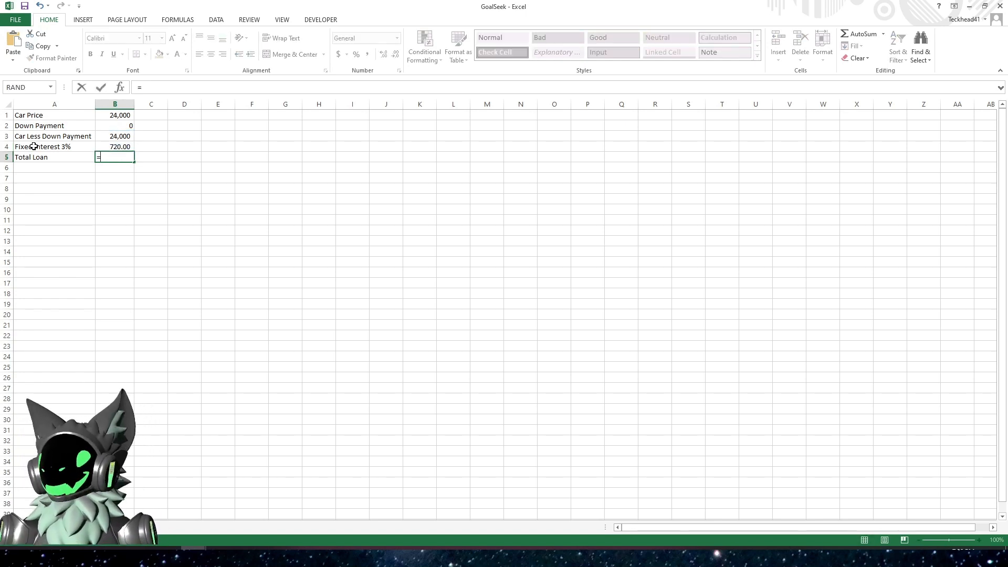
click(114, 145)
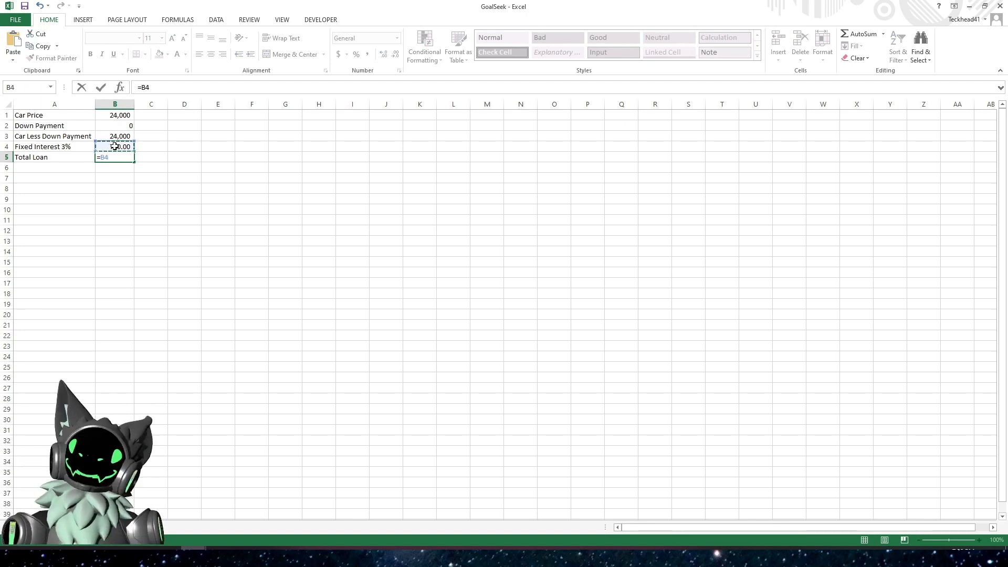
click(111, 136)
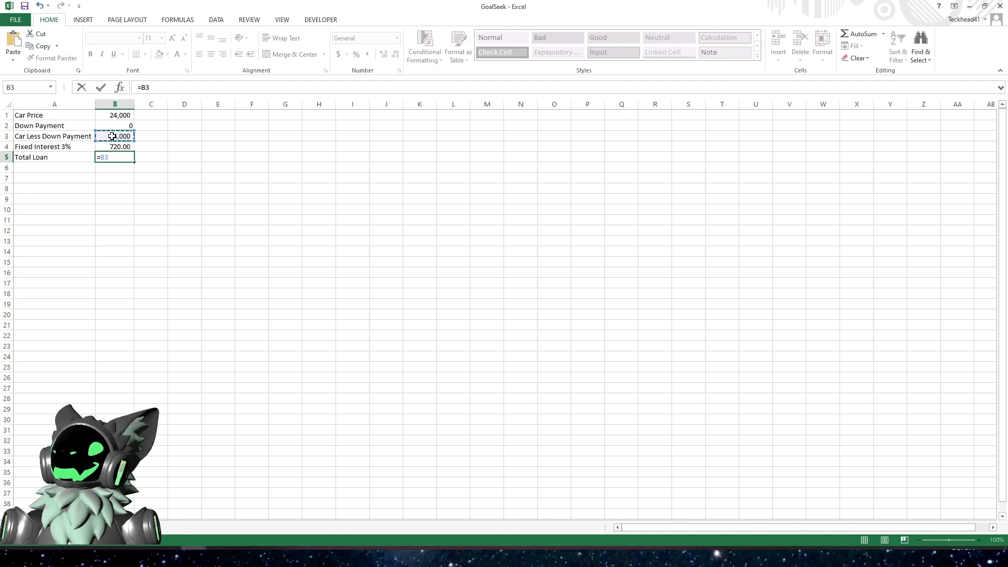
text(+)
click(113, 146)
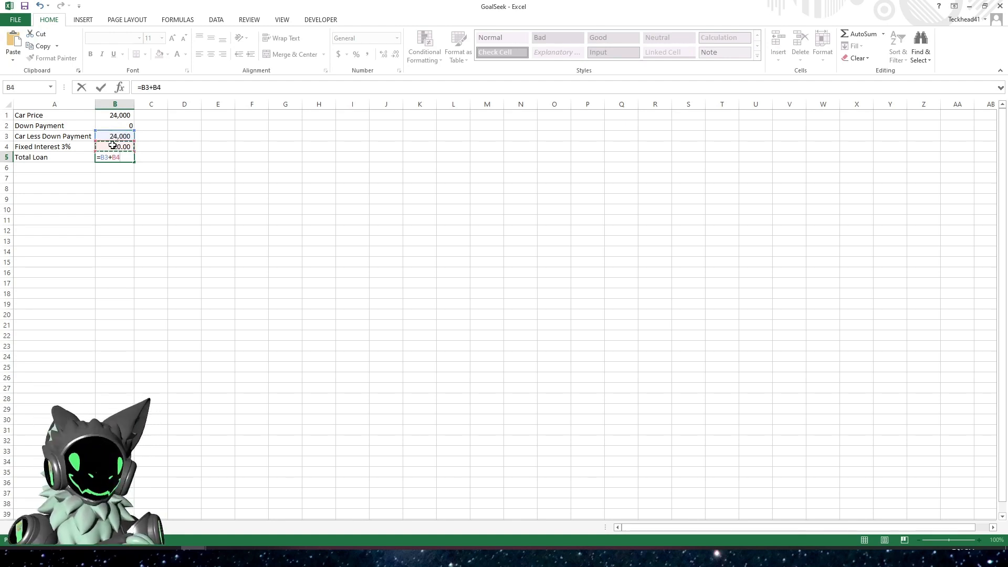
key(Return)
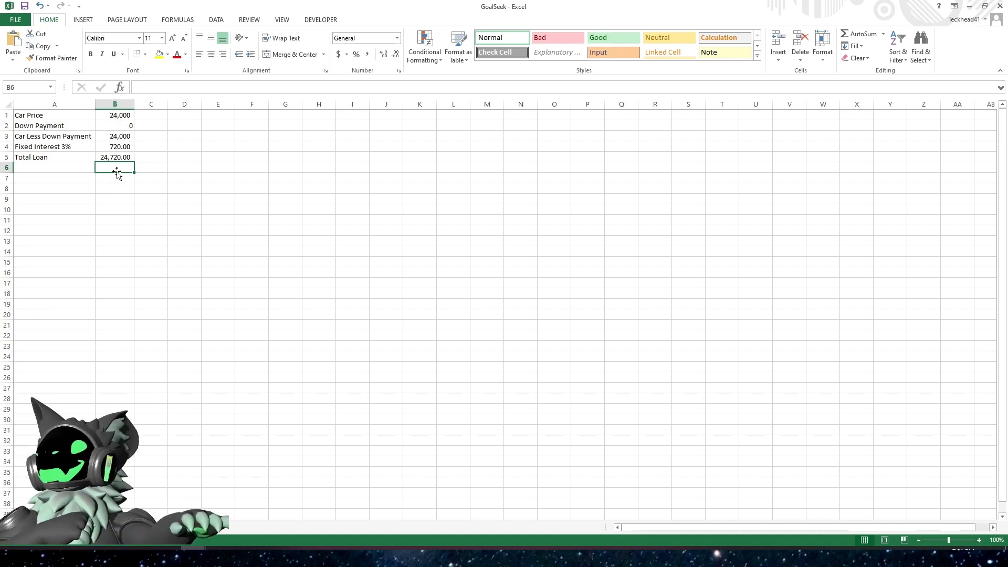
- Remove the decimal places from the fixed interest in B4 and the total loan in B5
click(123, 148)
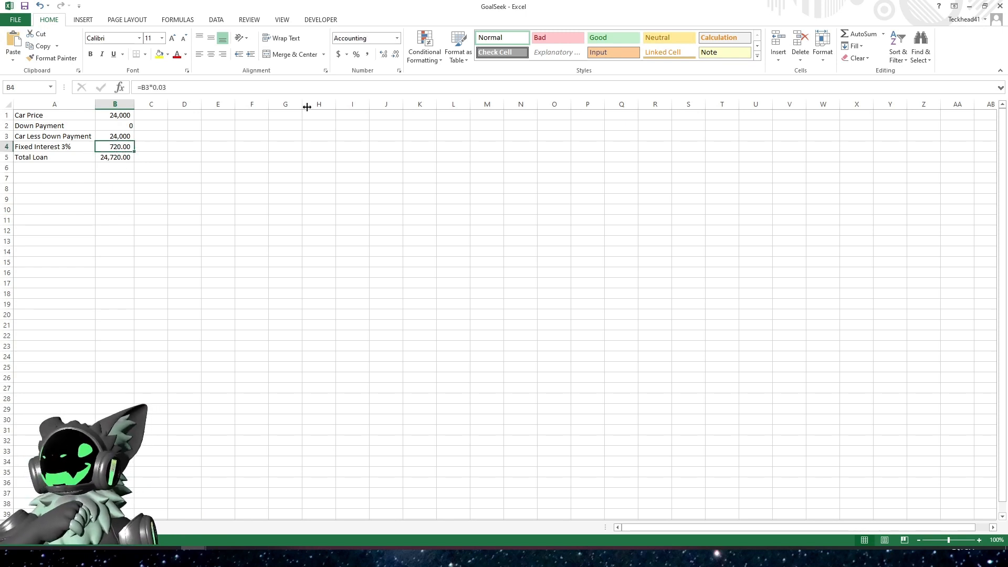
click(396, 55)
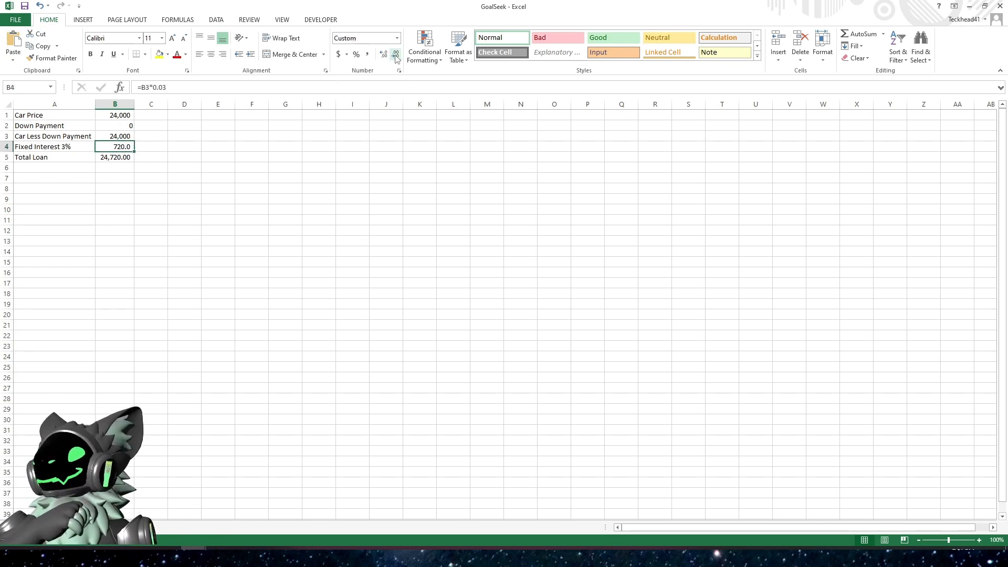
click(395, 55)
click(101, 157)
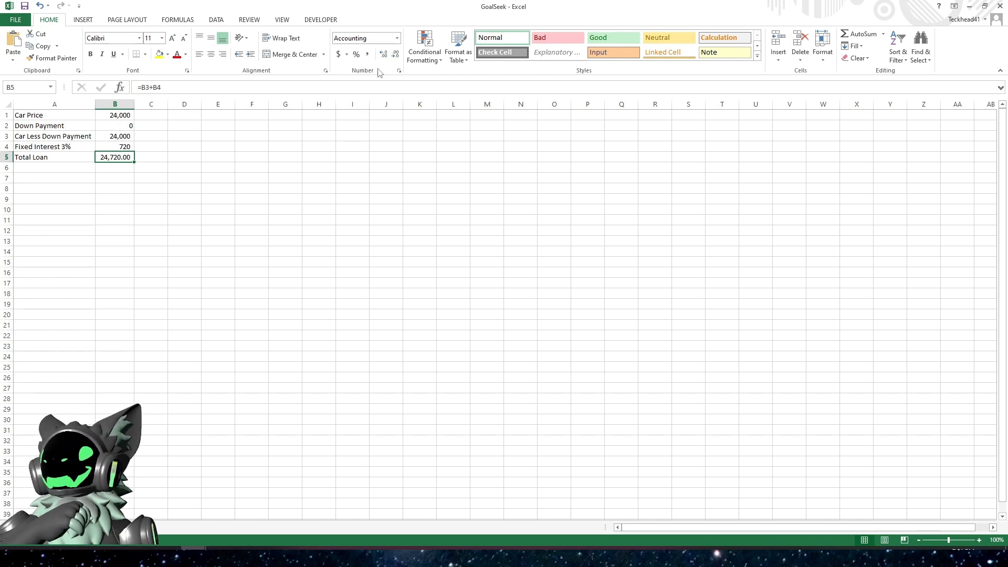
click(396, 55)
click(395, 55)
click(184, 210)
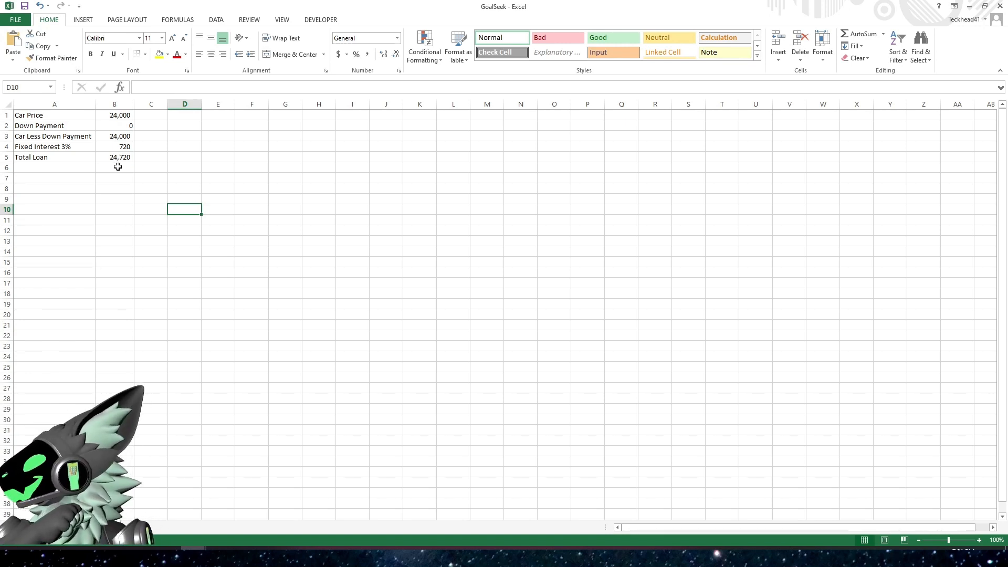
- Enter the heading "1 Year" in E1 and fill the series across row 1 to "6 Year" in J1
click(185, 136)
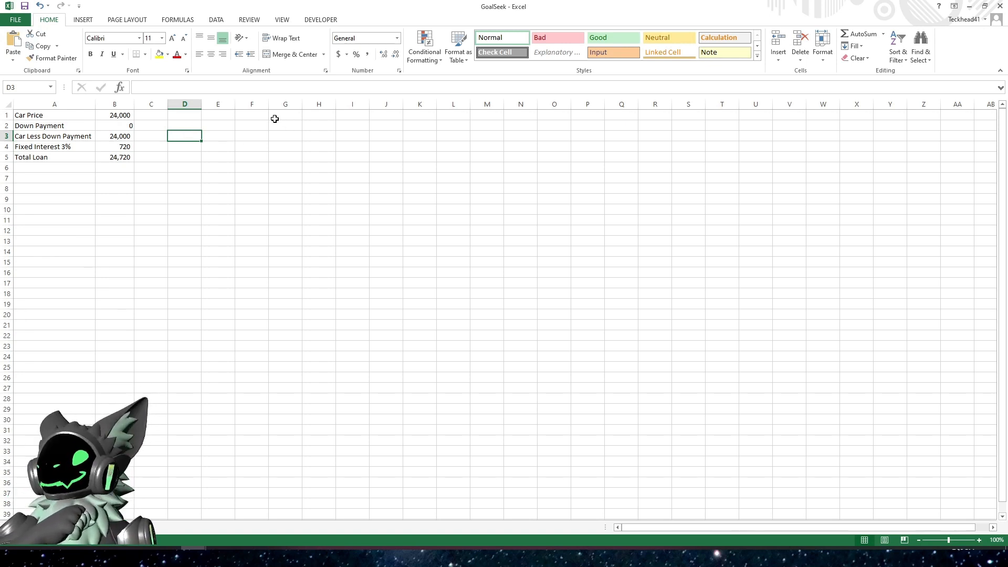
click(222, 114)
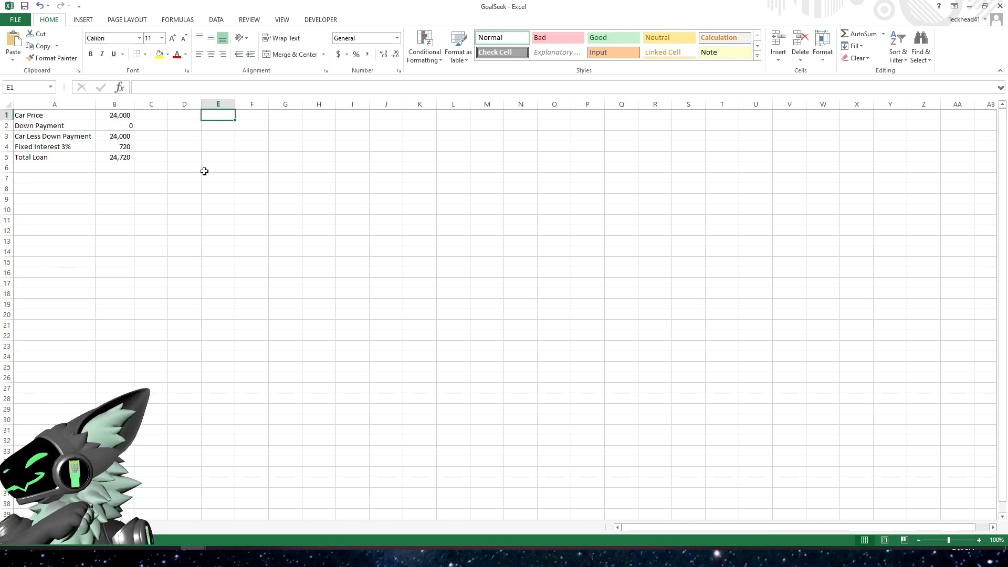
text(1 Year)
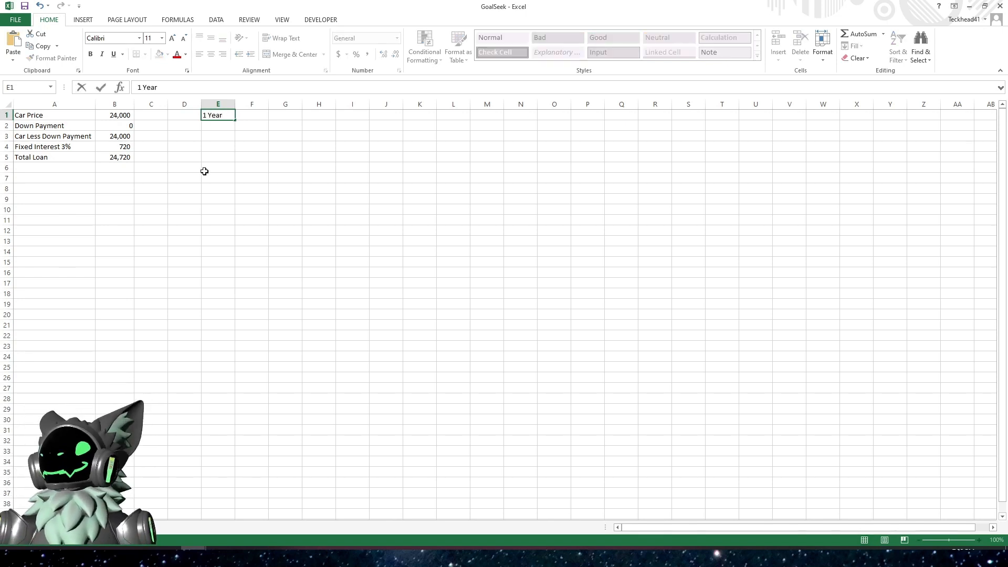
key(Tab)
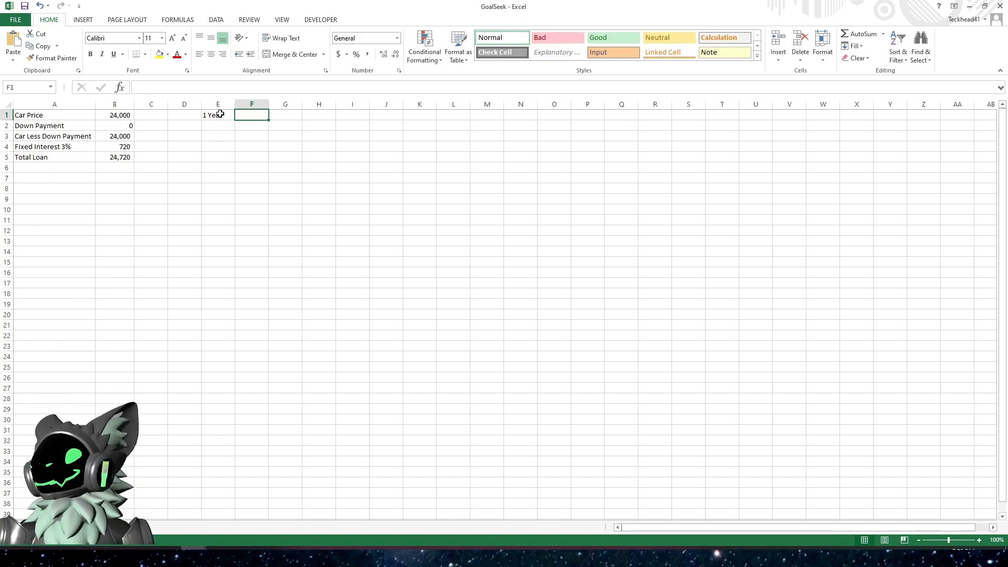
click(220, 114)
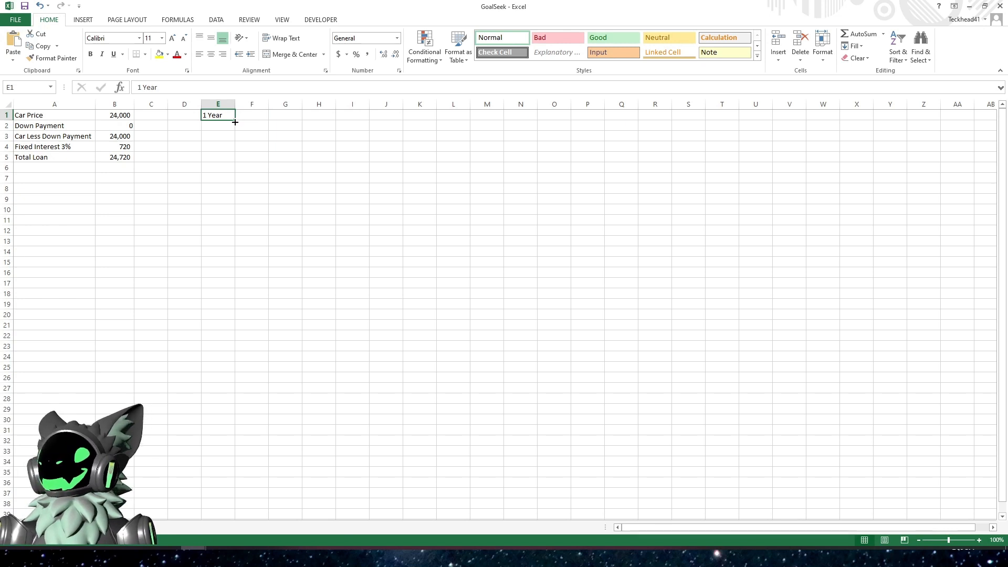
drag(235, 121, 392, 122)
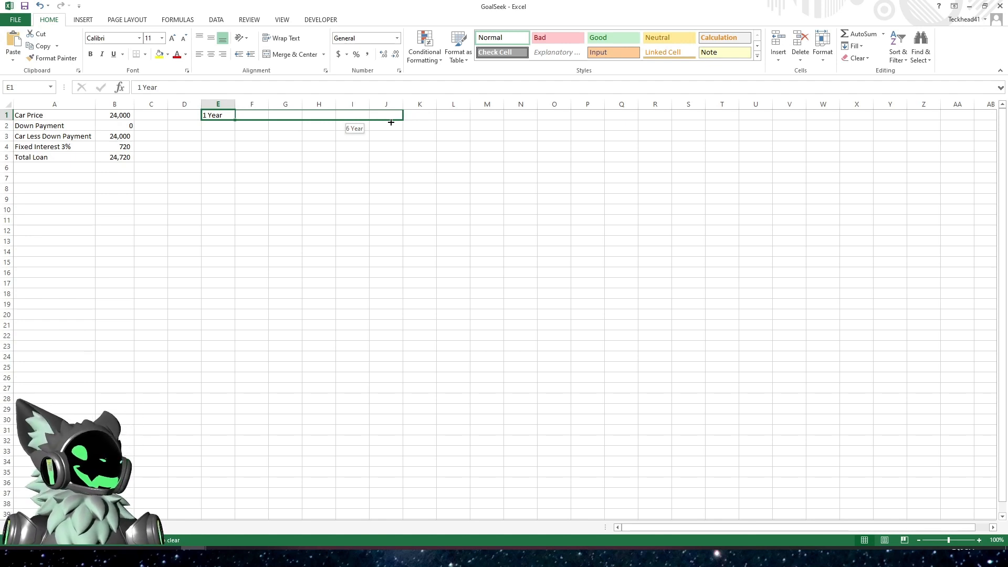
drag(391, 122, 393, 120)
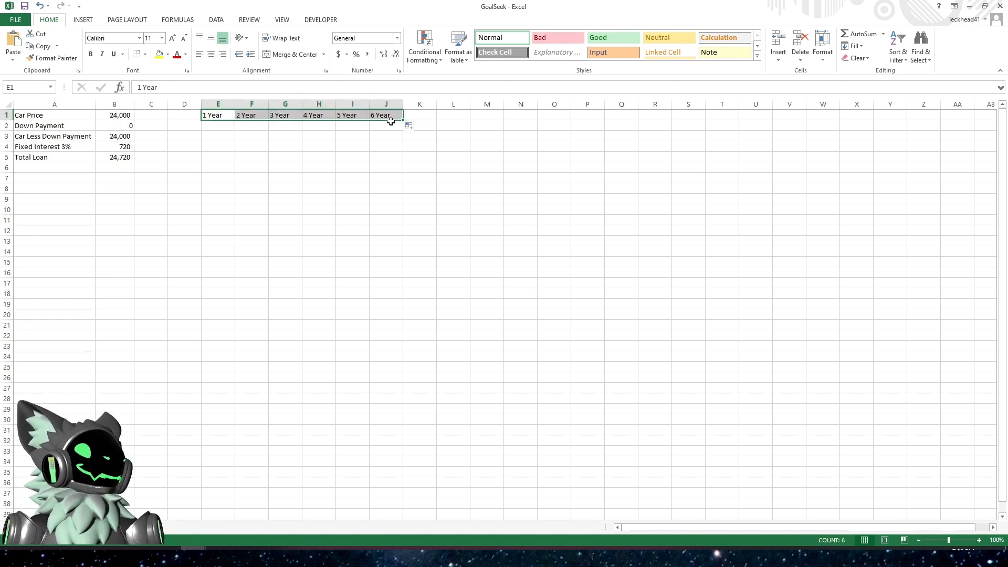
click(273, 144)
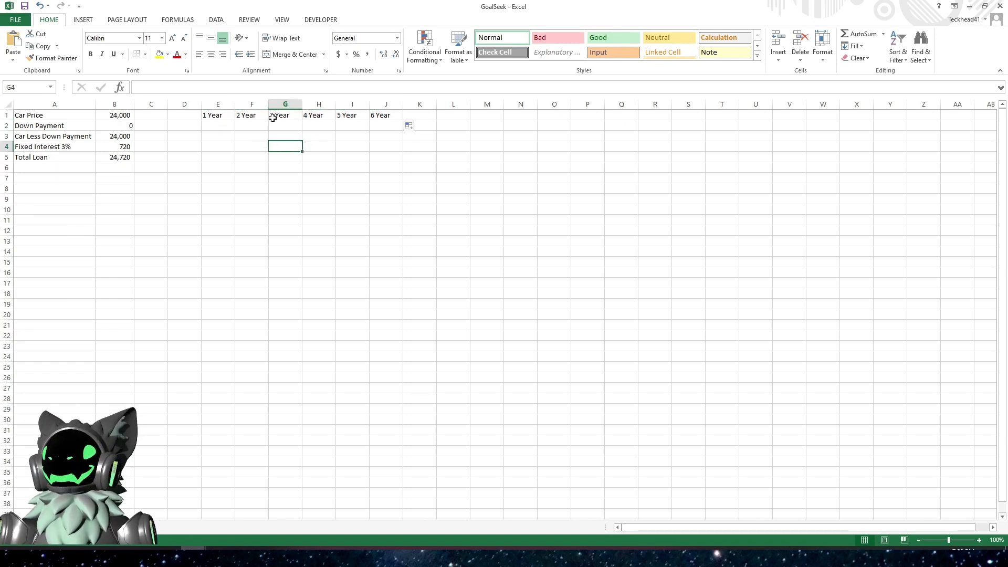
click(386, 116)
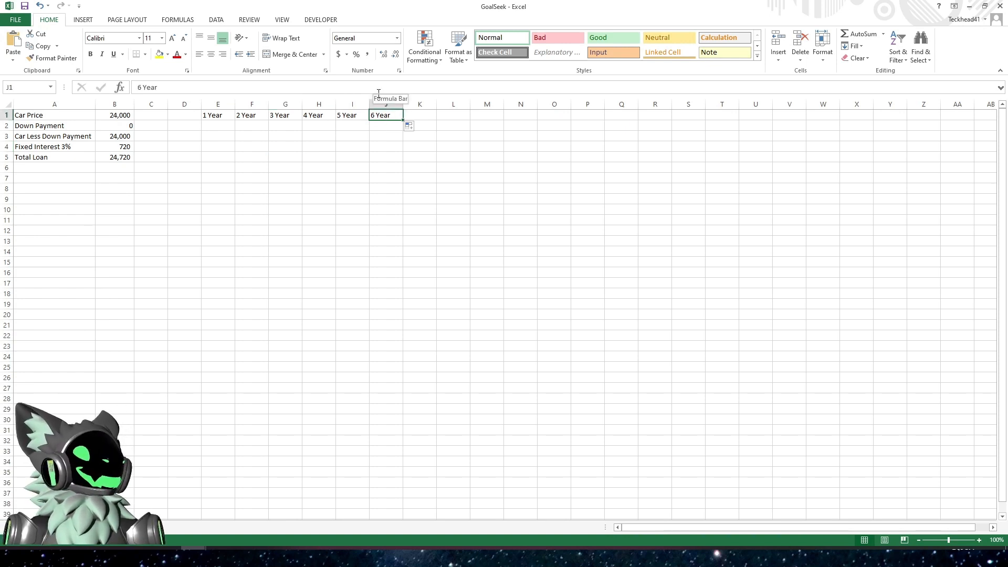
click(379, 93)
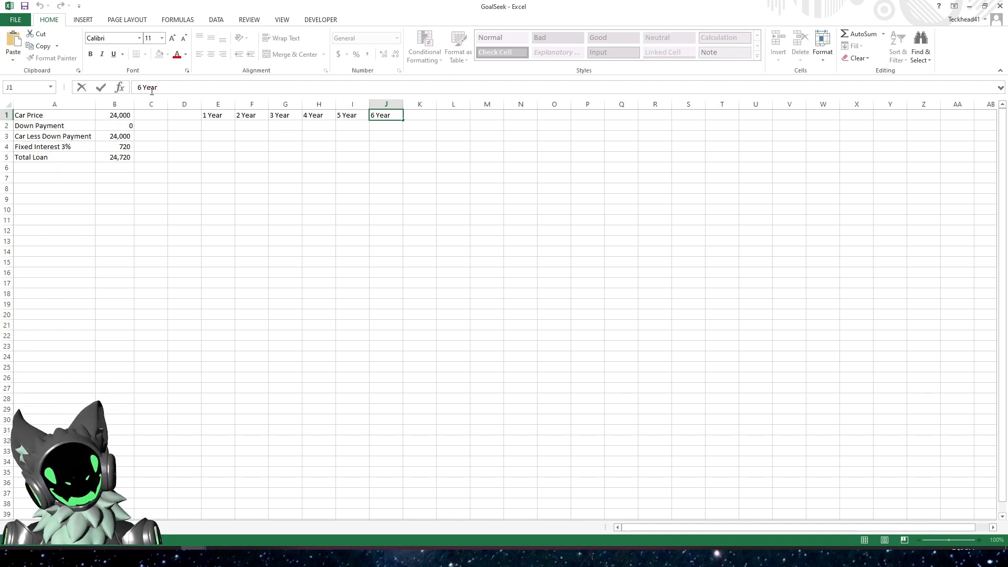
key(Escape)
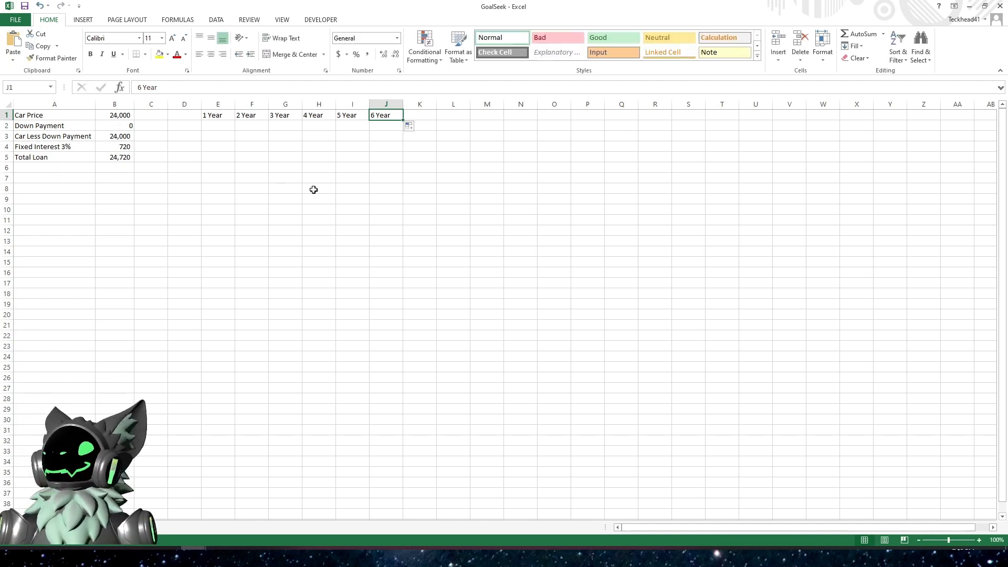
click(314, 189)
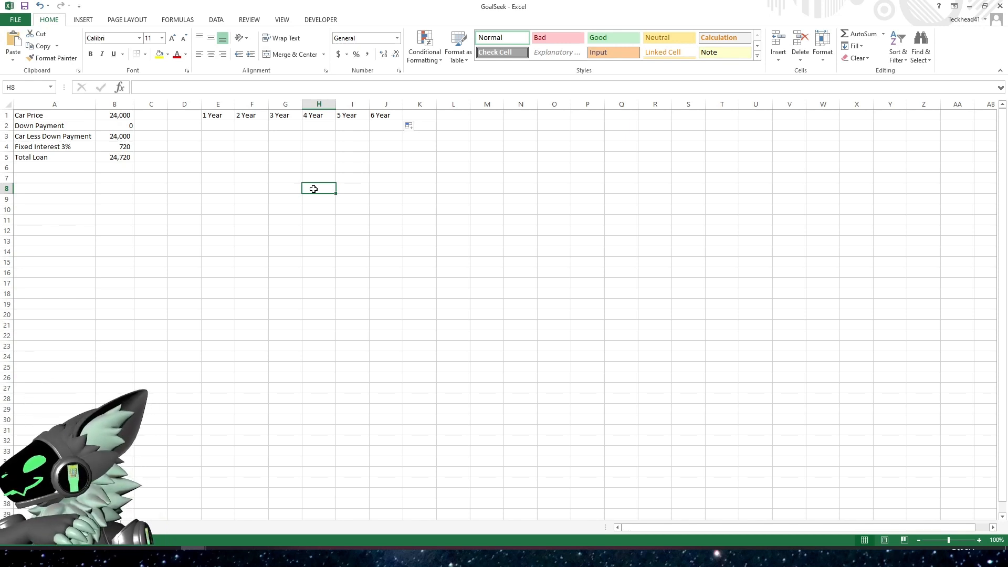
- Enter the month counts 12 in E2 and 24 in F2, and fill the series across to 72 in J2
click(213, 127)
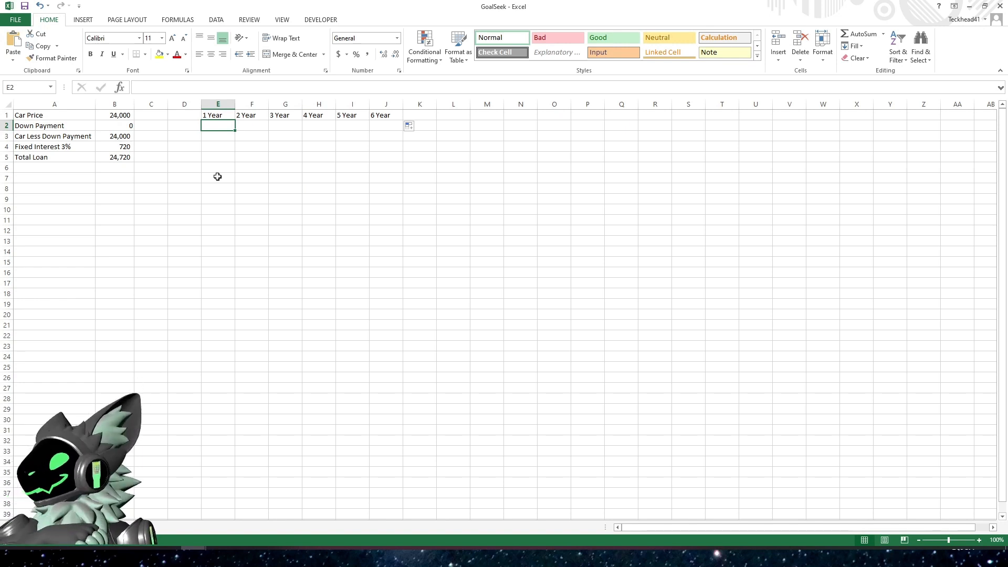
text(12)
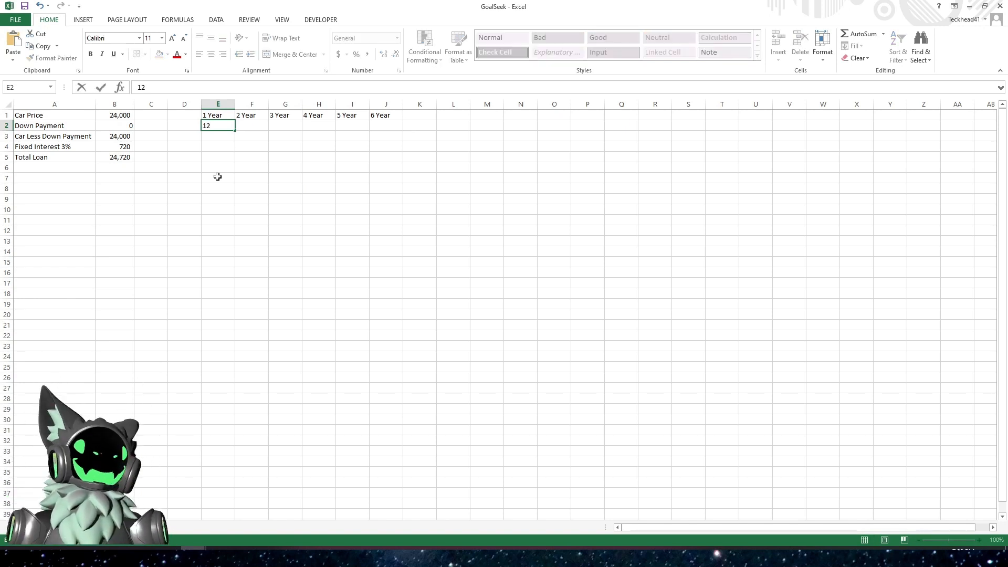
key(Return)
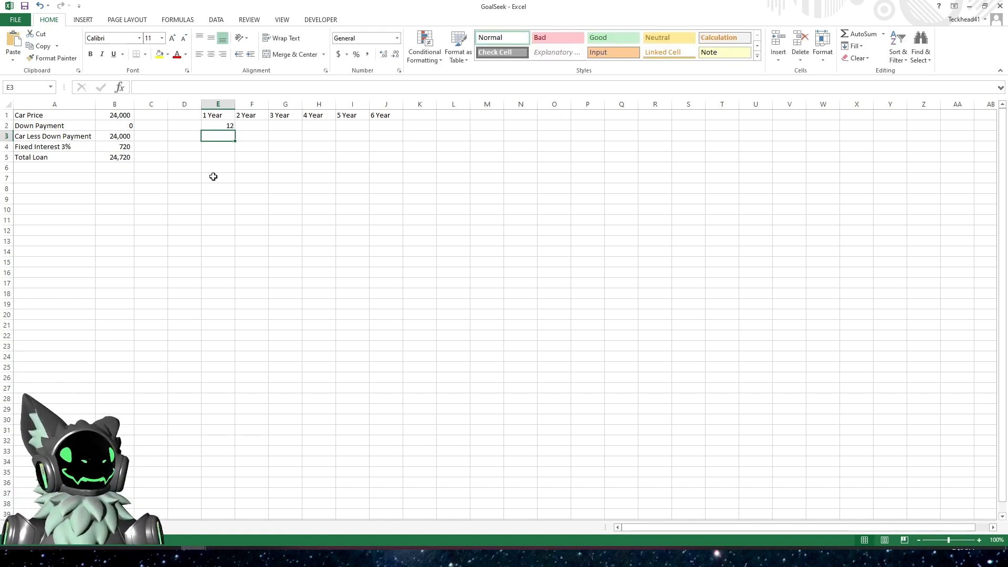
click(214, 126)
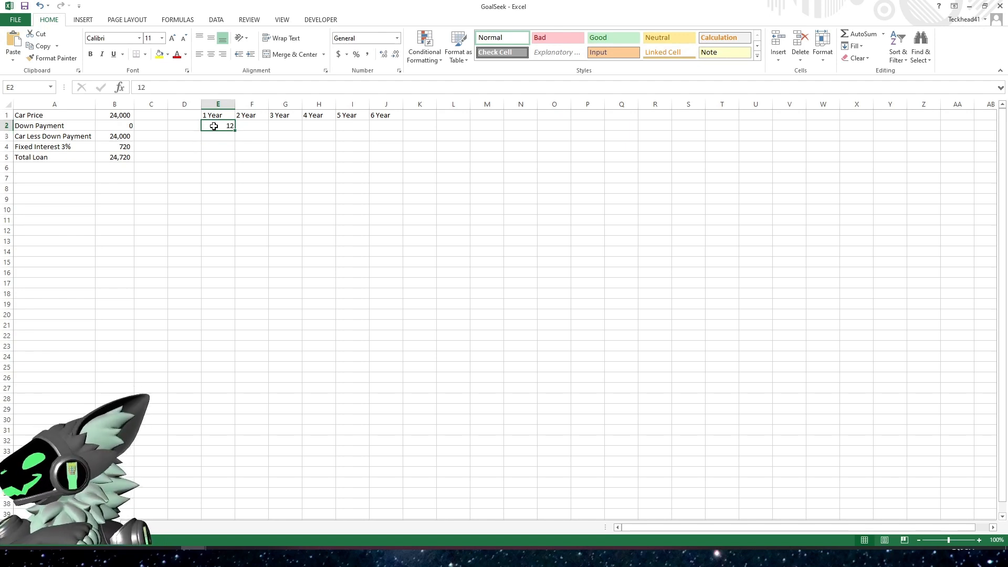
click(265, 127)
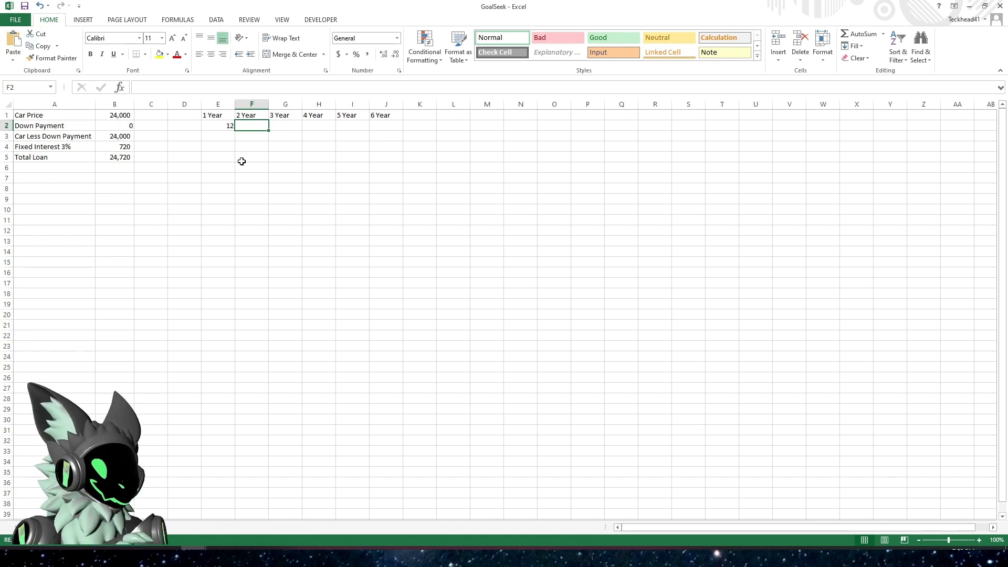
text(24)
key(Return)
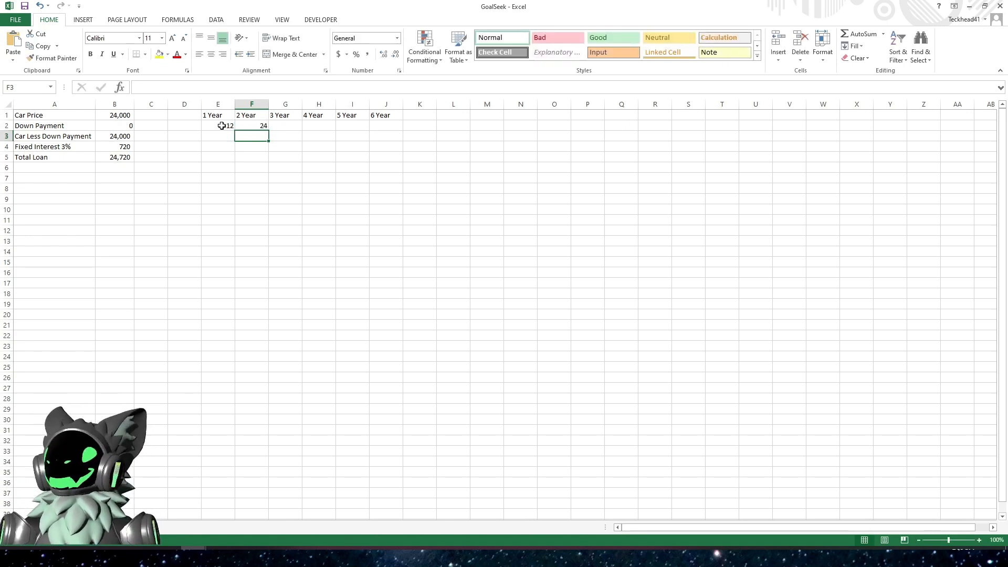
drag(218, 124, 390, 126)
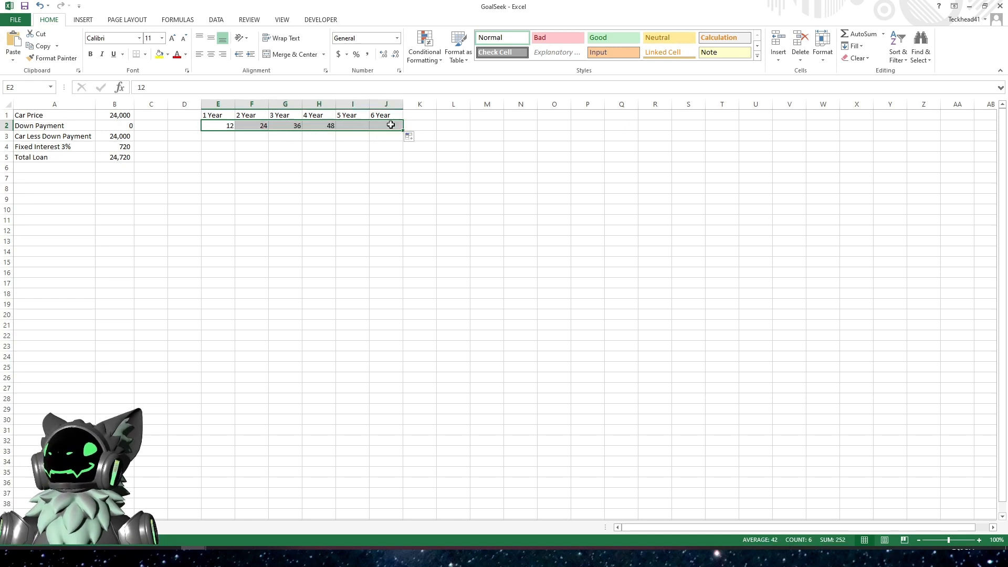
click(254, 158)
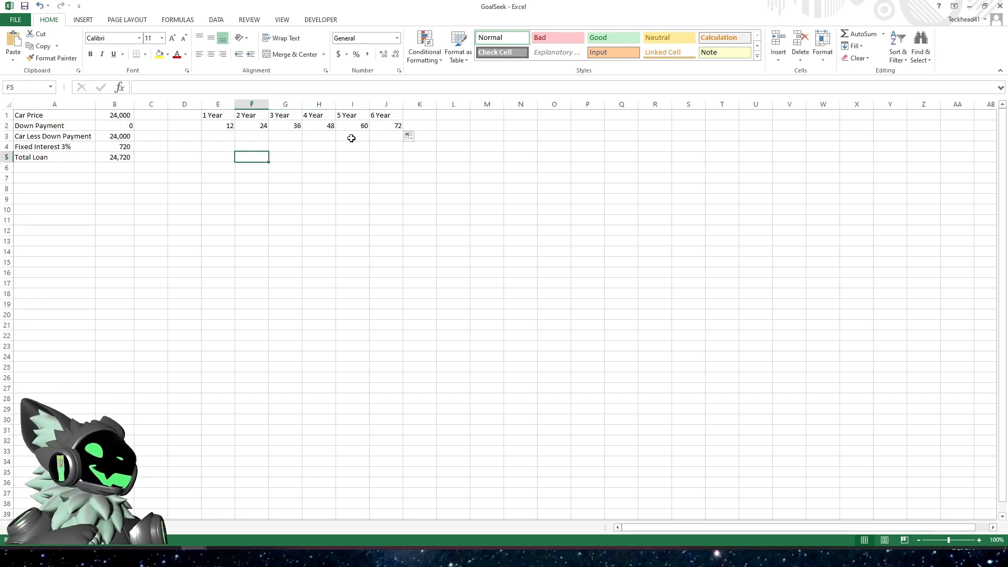
click(216, 122)
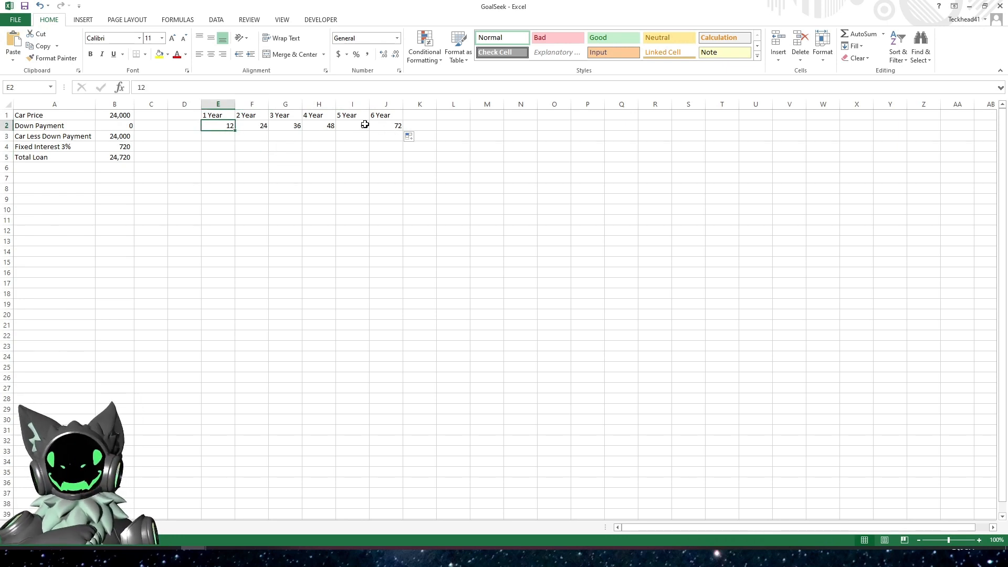
click(384, 126)
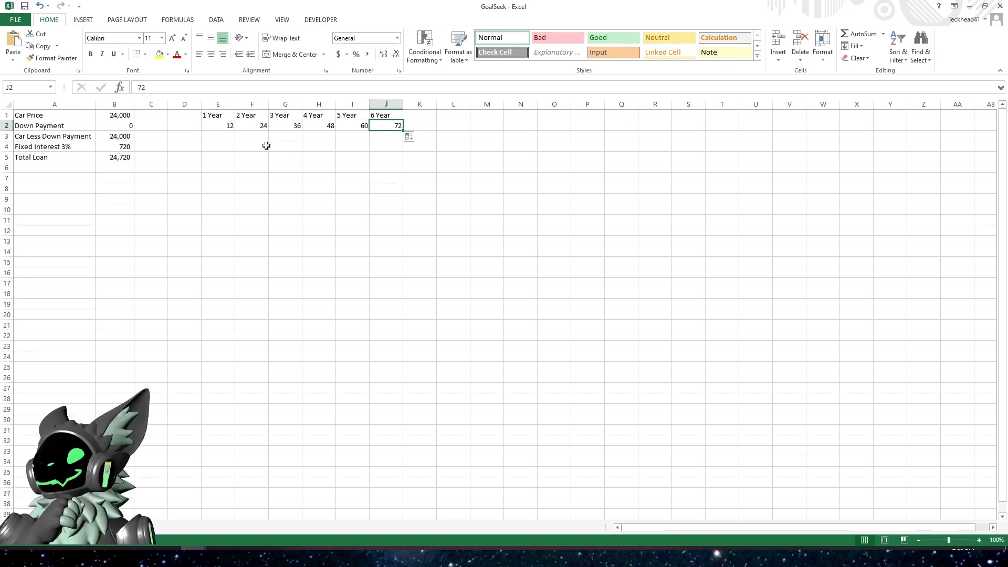
- Add the row label "Monthly Repayment" in D3 and fit column D to its text
click(183, 137)
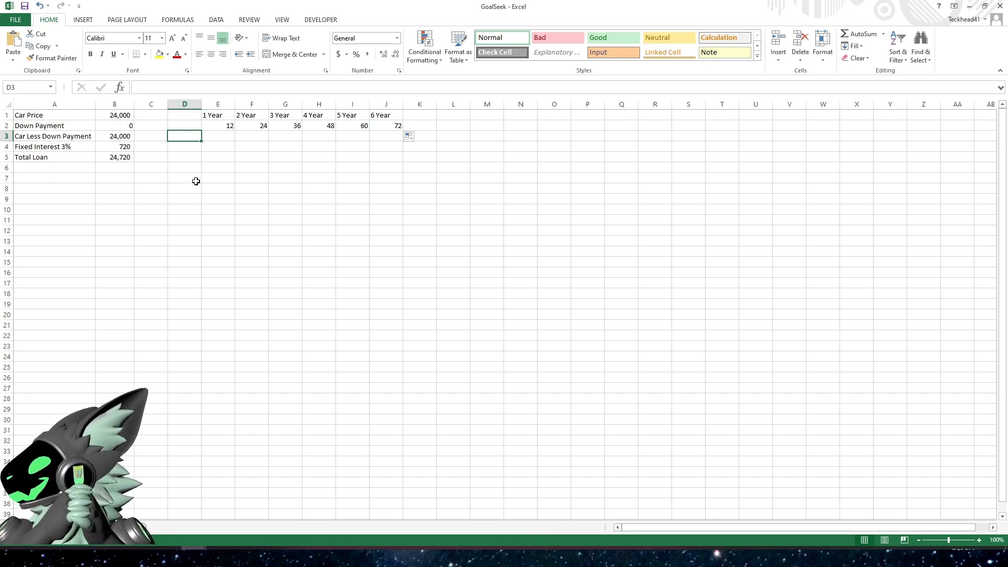
text(Mon)
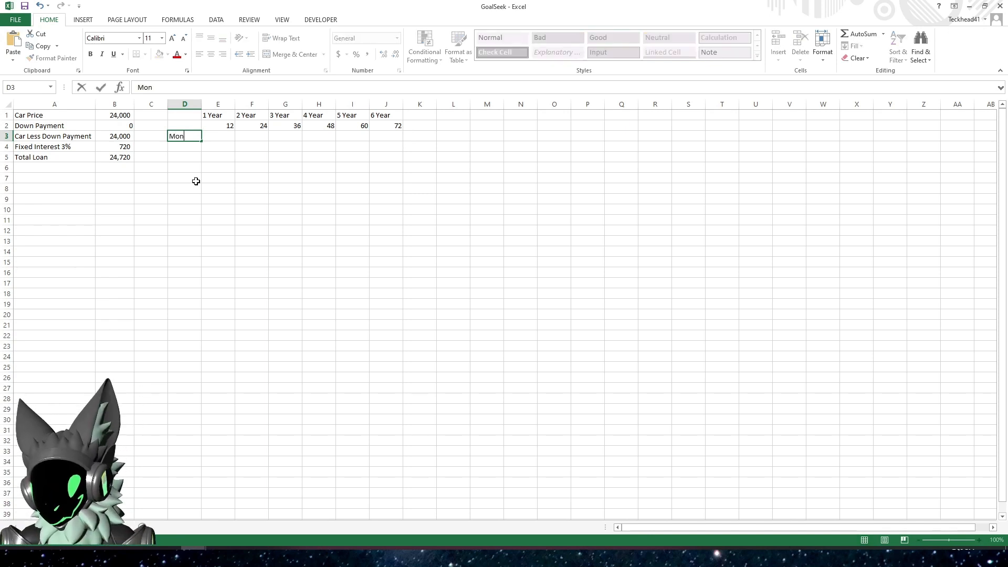
text(thly Repayment)
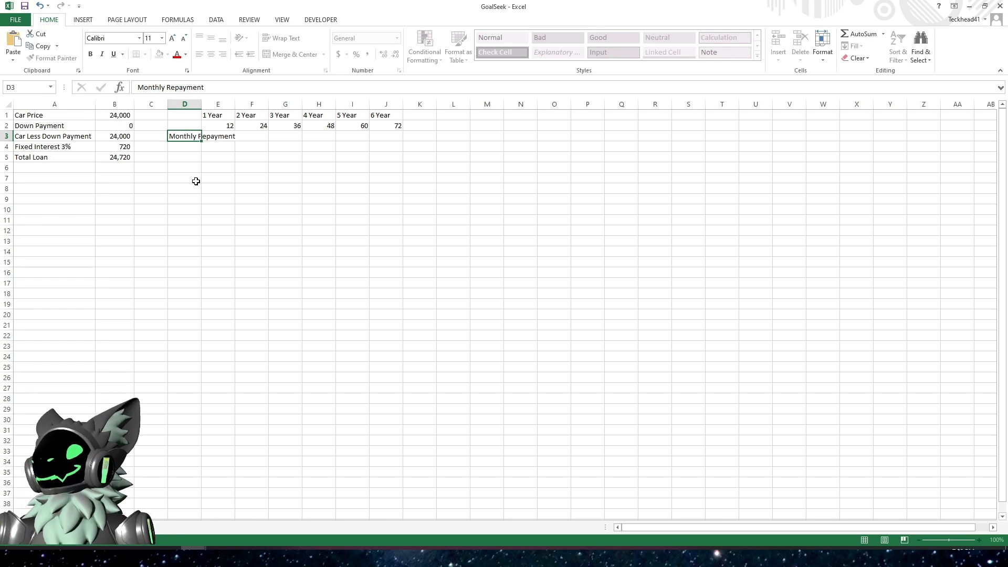
key(Return)
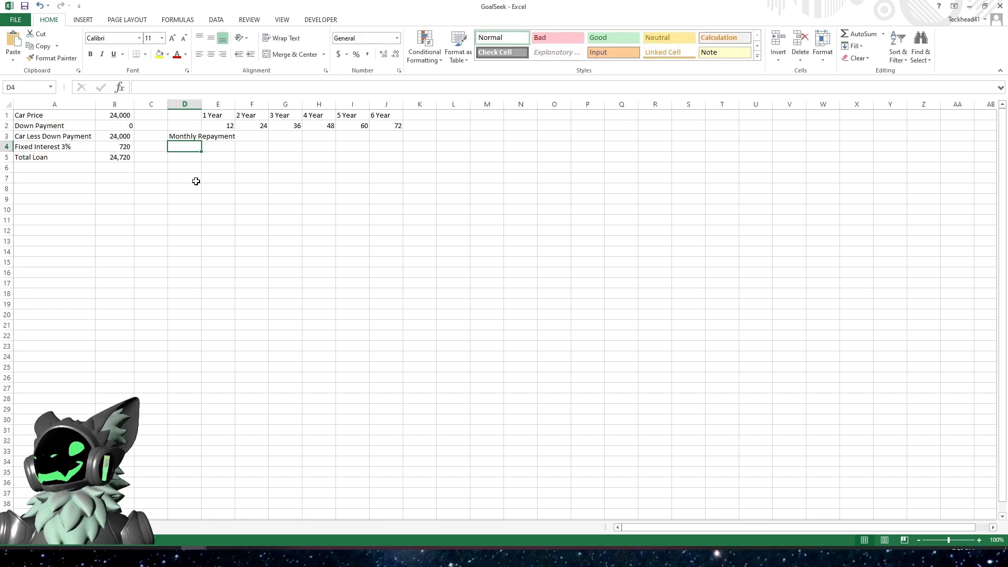
double_click(198, 109)
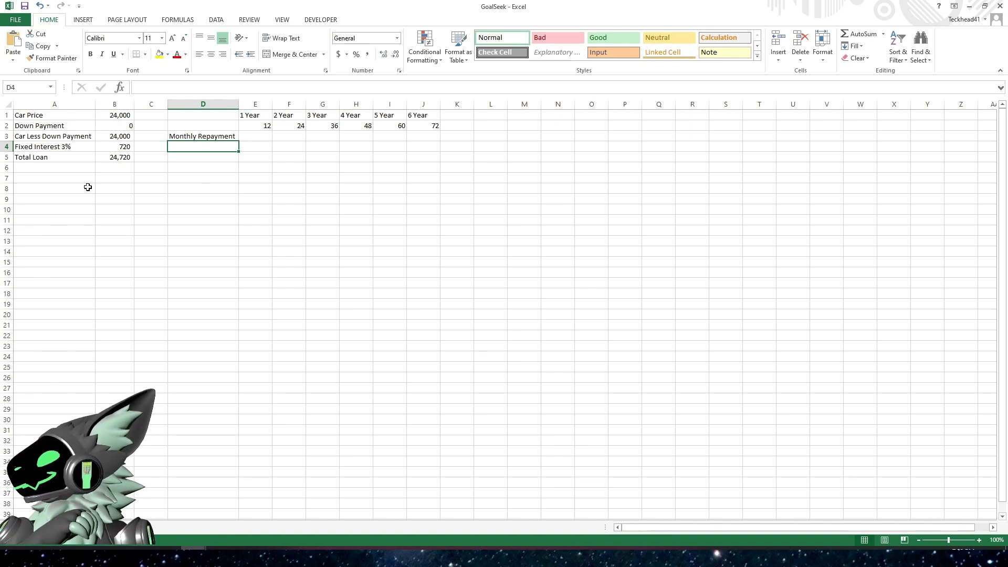
click(252, 136)
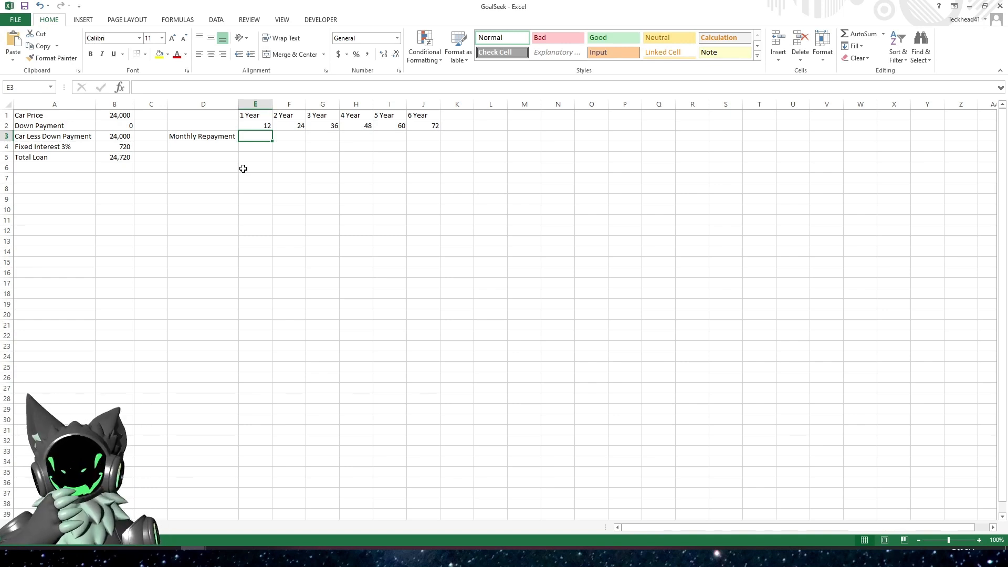
click(251, 123)
click(255, 115)
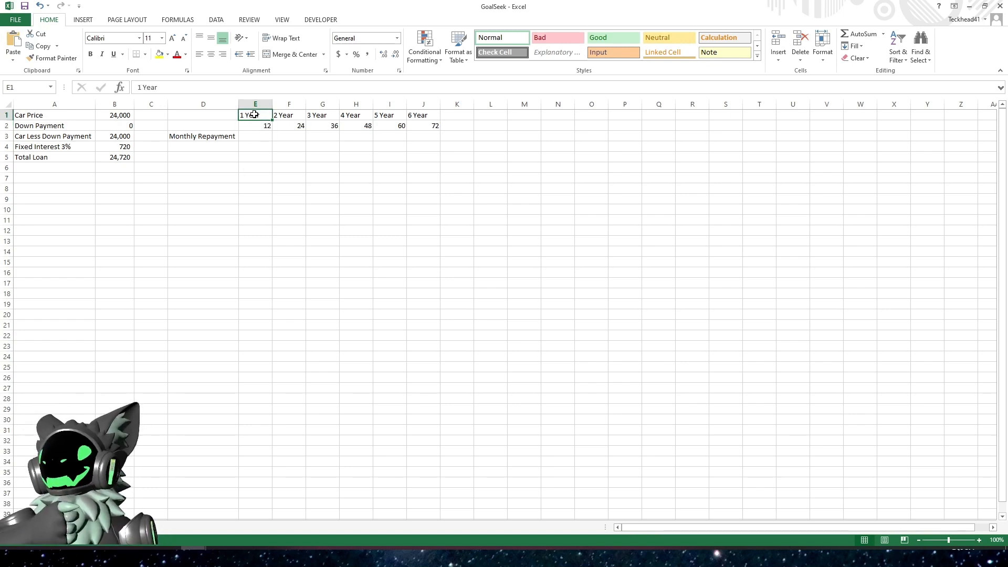
click(257, 128)
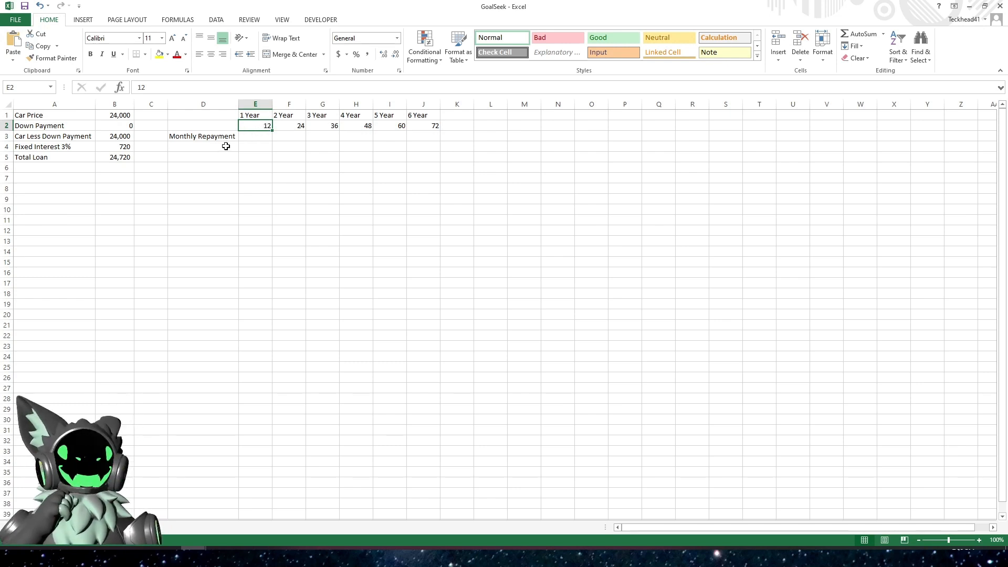
click(109, 158)
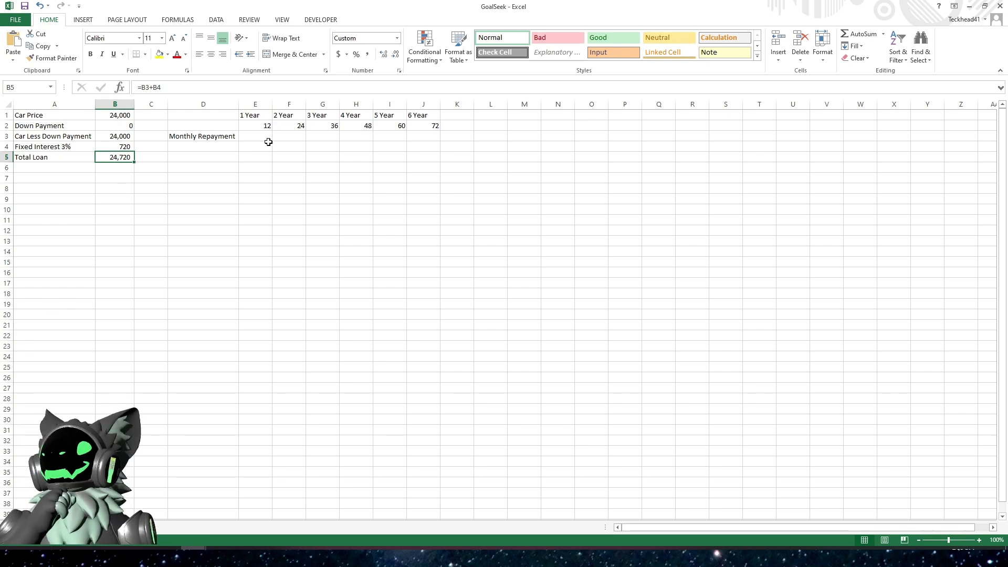
- Enter the monthly repayment formula =B5/E2 in E3, dividing the total loan by the 1 Year month count
click(265, 139)
text(=)
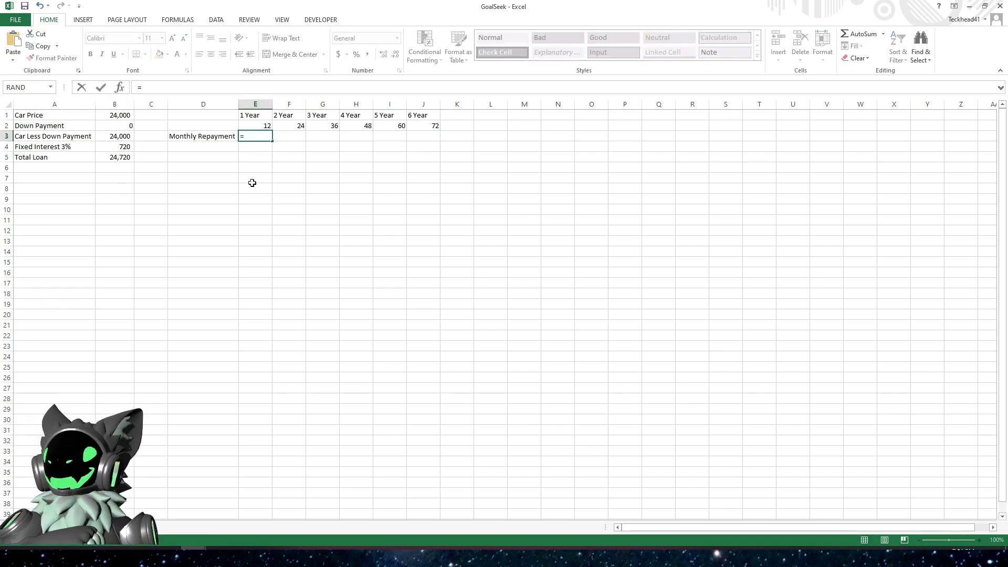
click(113, 158)
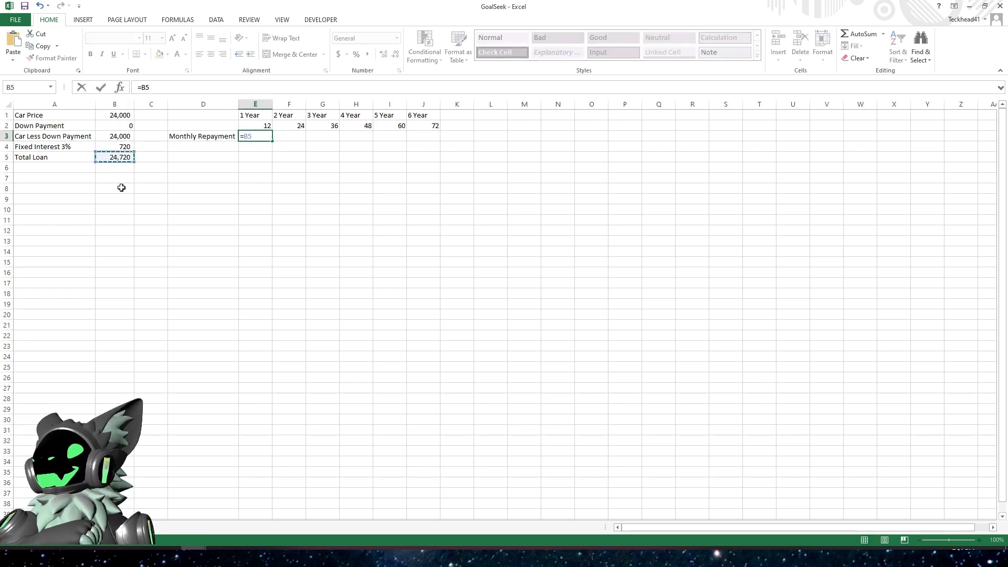
text(/)
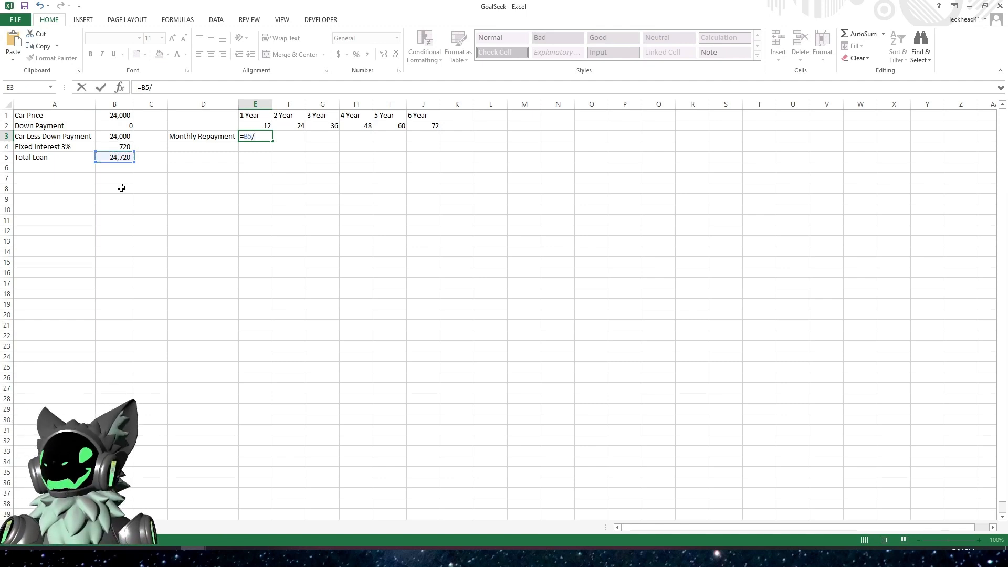
click(258, 126)
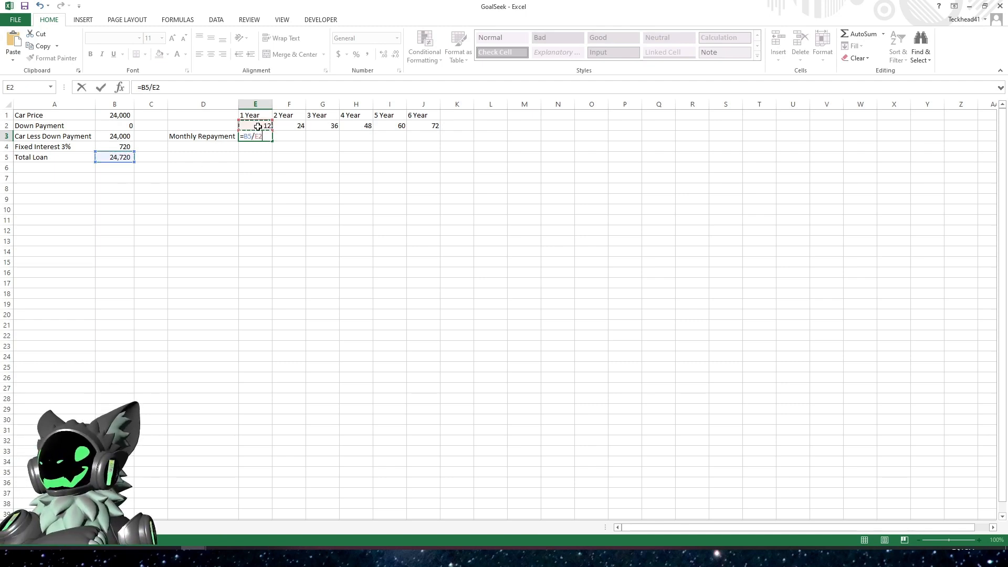
key(Return)
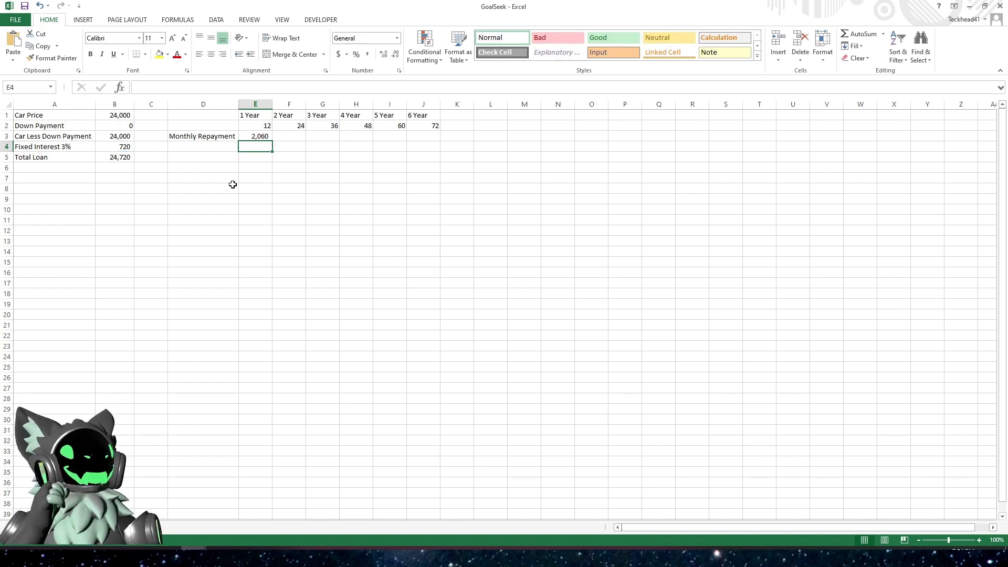
- Fill the monthly repayment formula from E3 across to the 6 Year column in J3
click(258, 137)
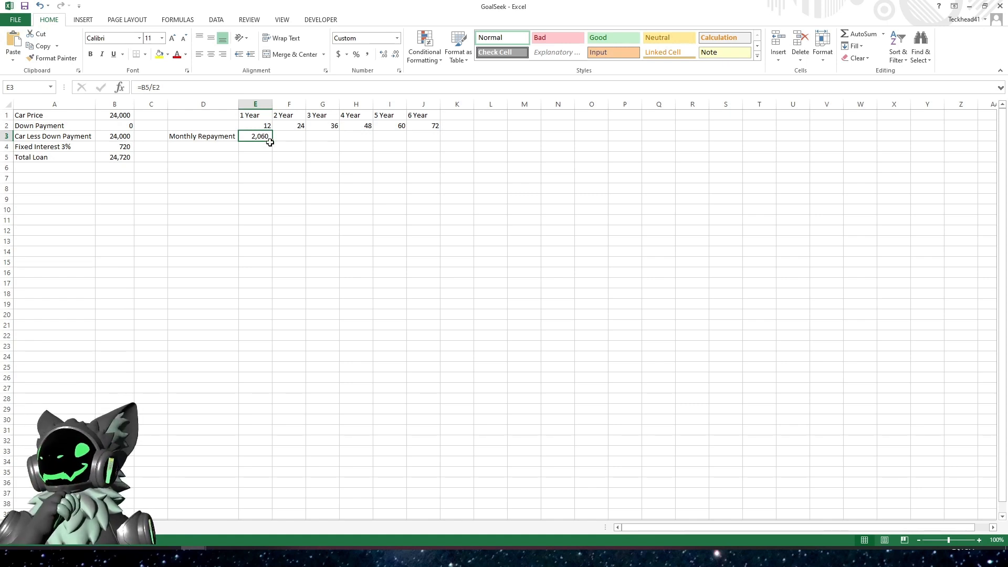
drag(273, 140, 431, 137)
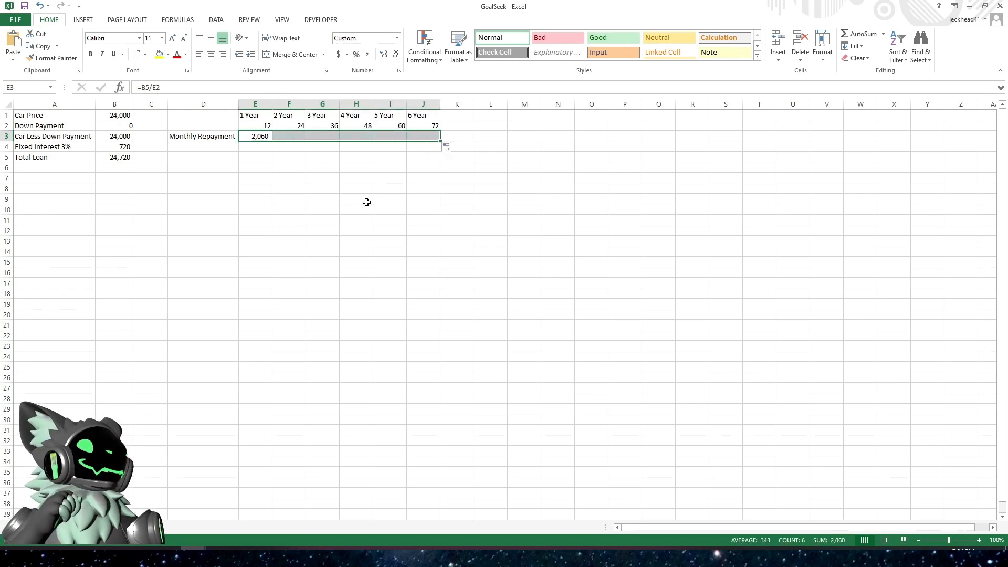
click(354, 187)
- Check the copied repayment formulas in row 3 from the 2 Year to the 5 Year column
click(288, 136)
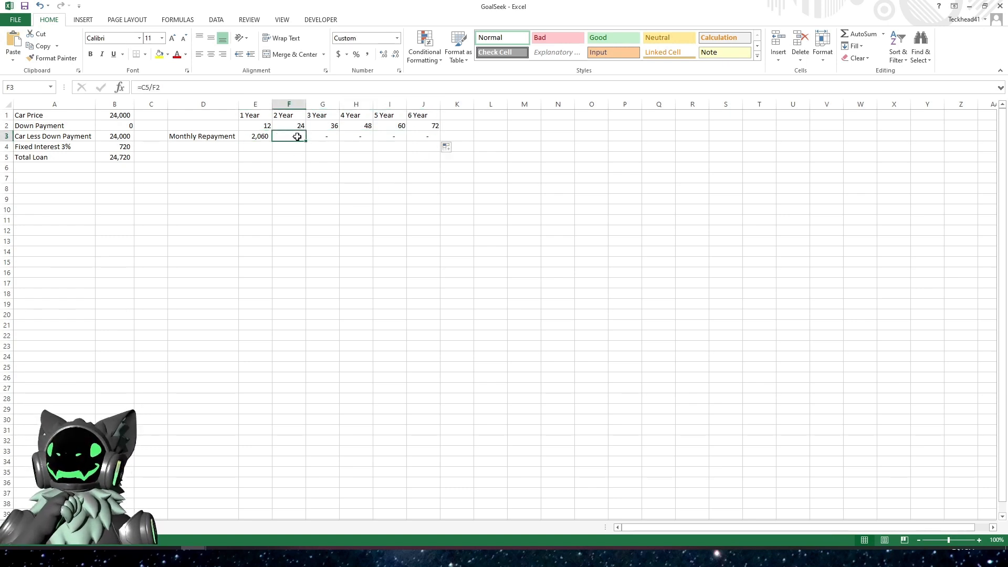
click(320, 136)
click(360, 137)
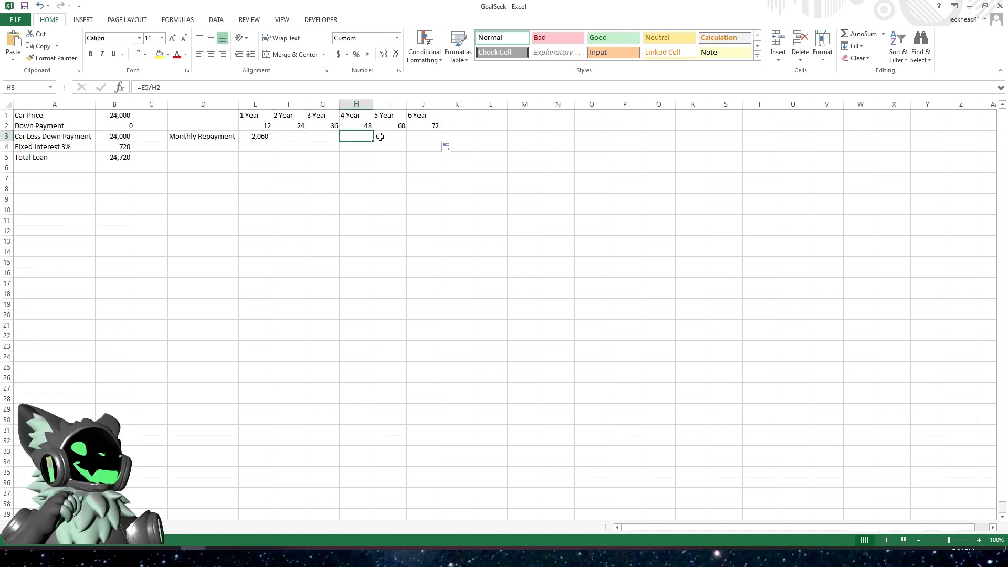
click(390, 136)
click(358, 164)
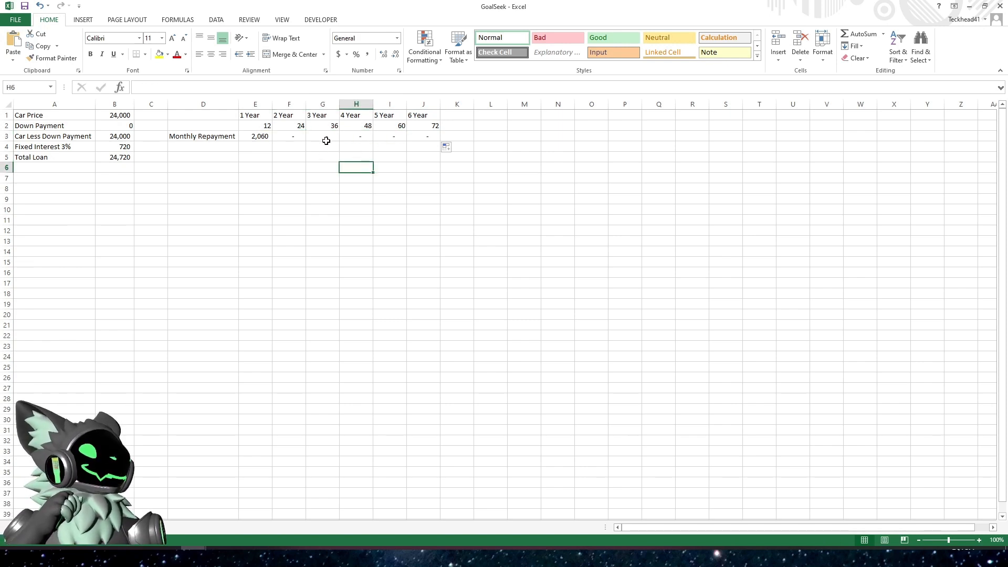
click(329, 137)
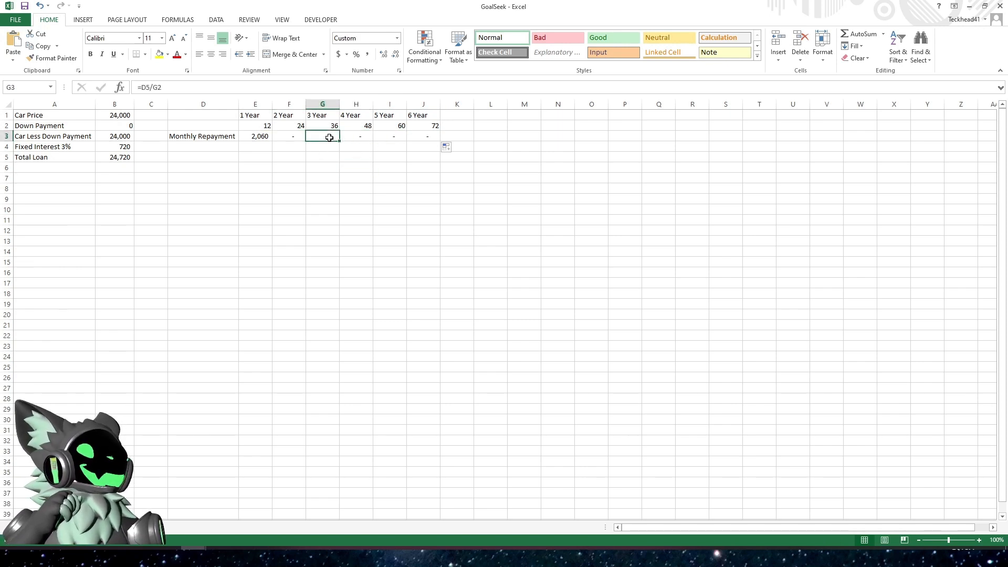
- Trace the cells referenced by the repayment formulas in G3, F3 and J3 and compare them with the total loan in B5
click(280, 86)
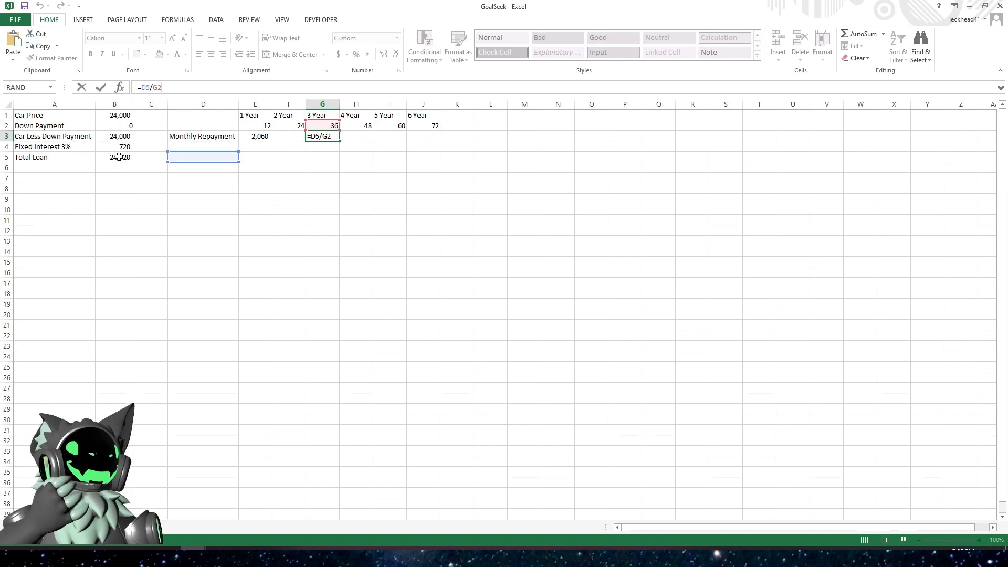
key(Escape)
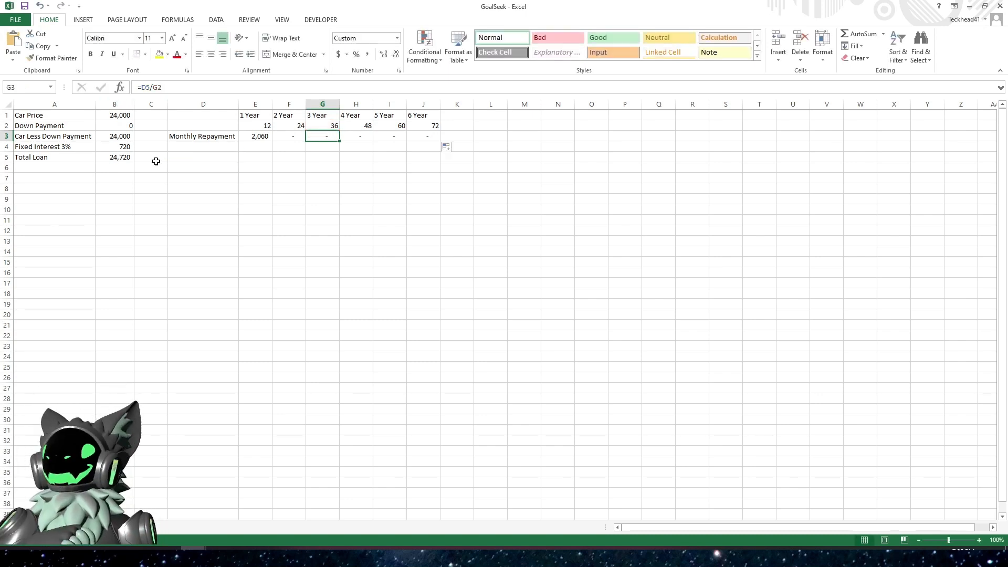
double_click(283, 137)
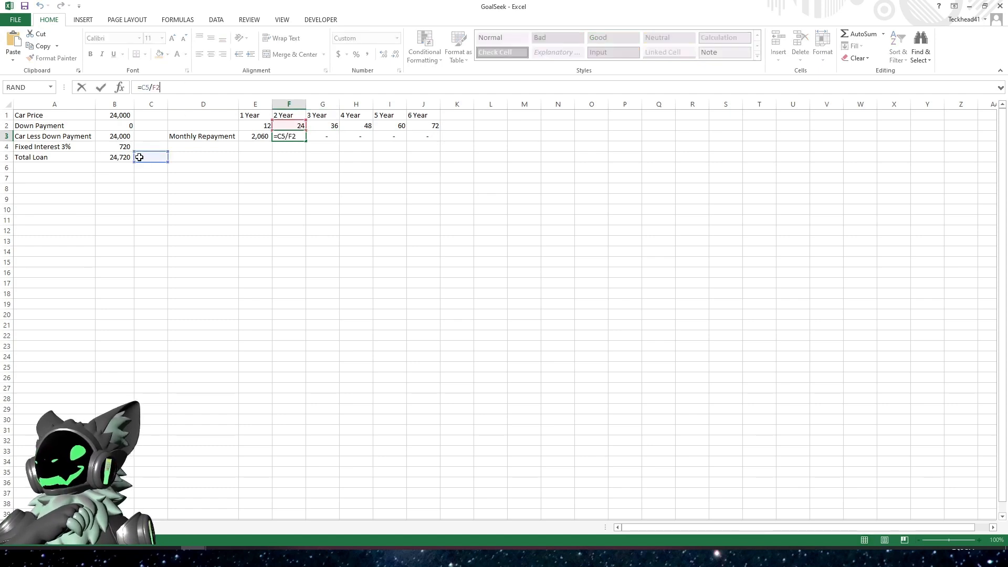
key(Escape)
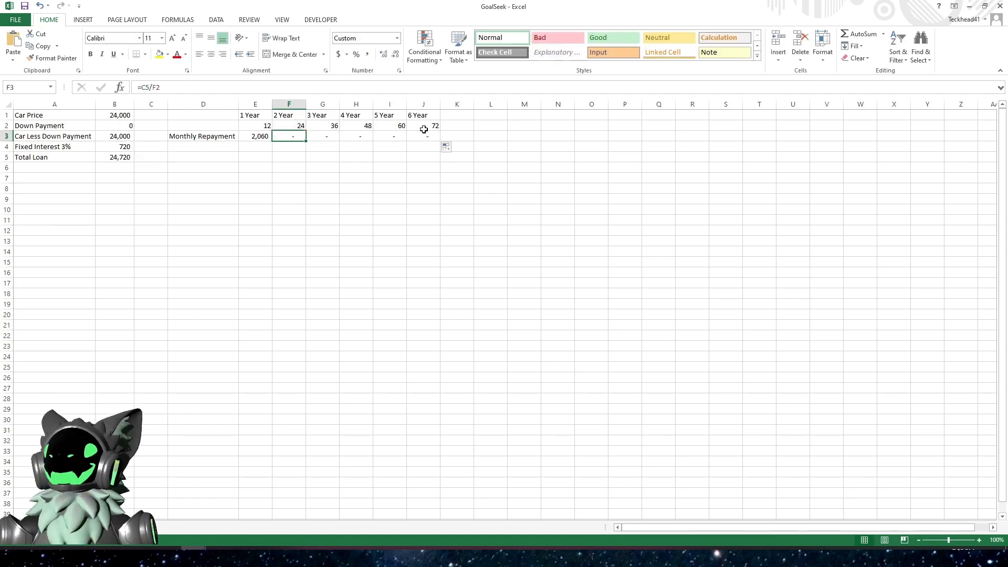
click(431, 126)
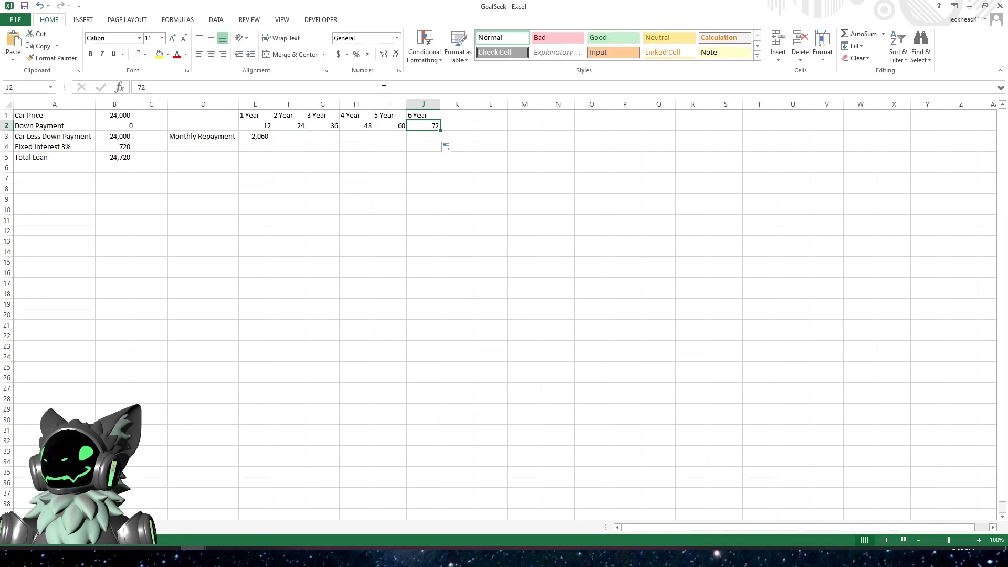
click(414, 138)
click(396, 88)
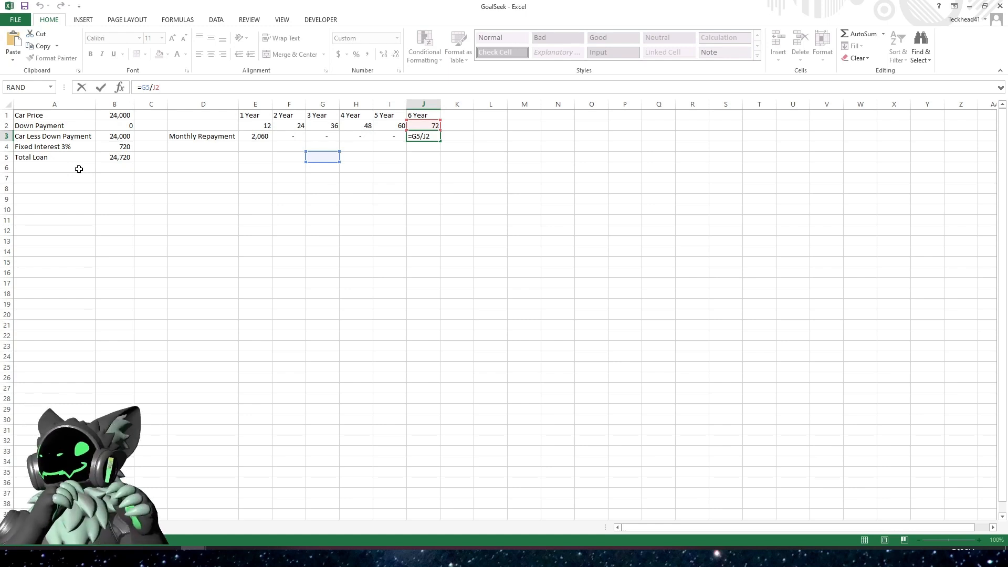
click(111, 157)
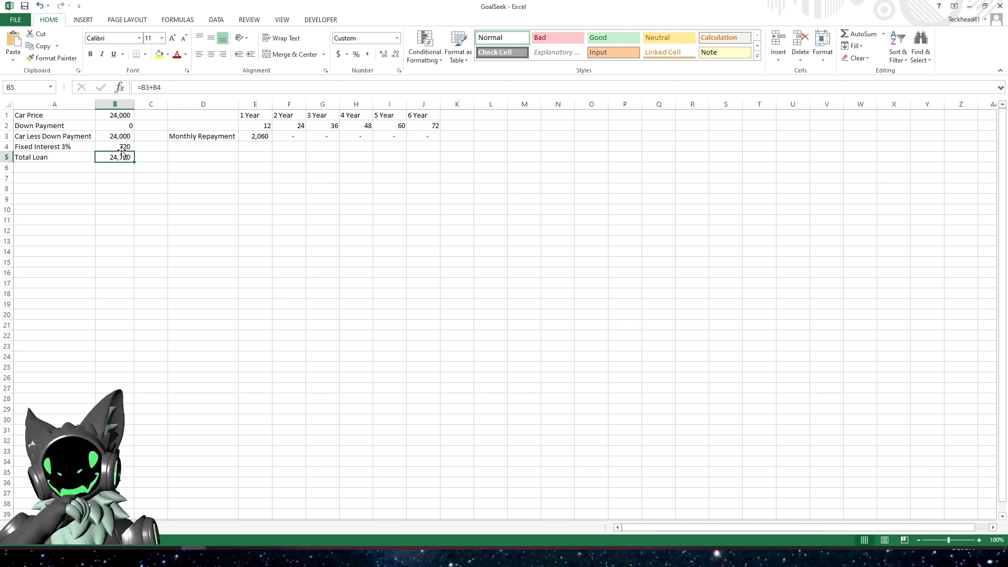
- Make the total loan reference in E3 absolute so the repayment formula reads =$B$5/E2
click(254, 136)
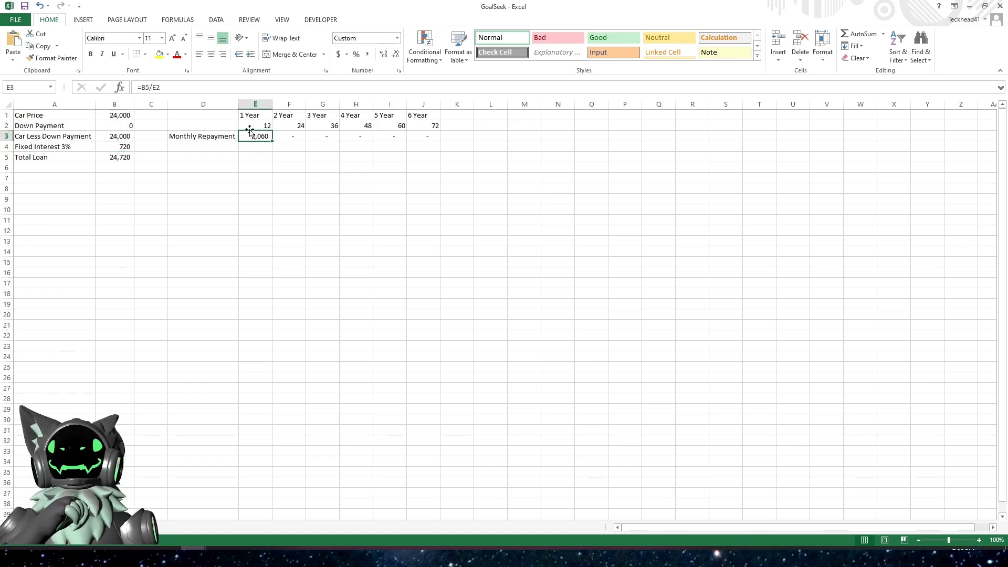
click(239, 85)
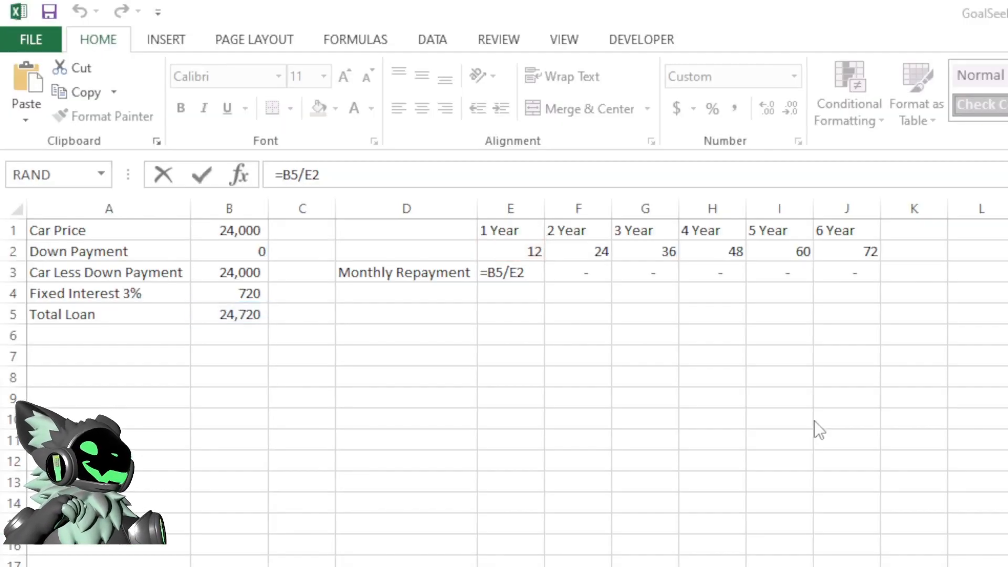
click(383, 169)
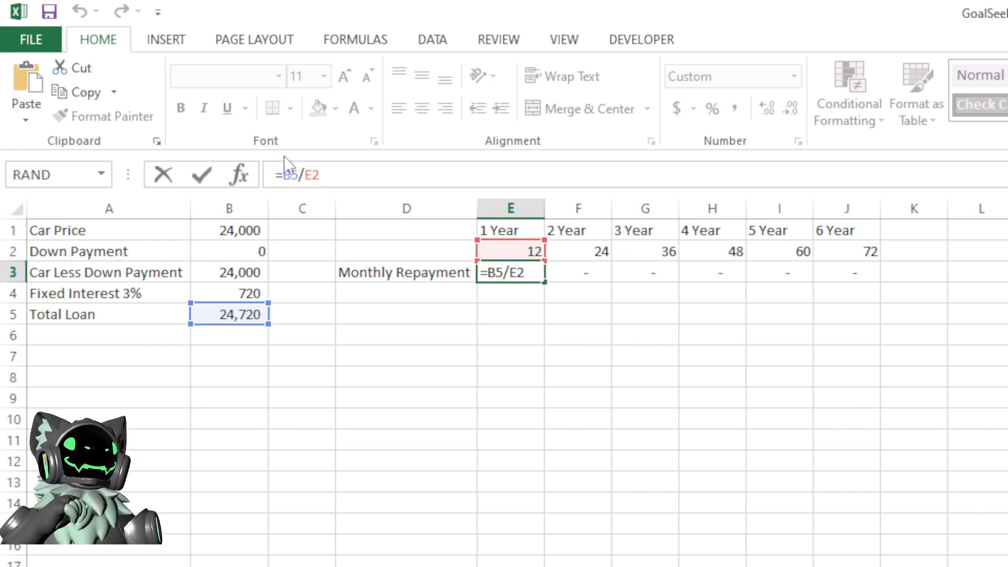
click(488, 273)
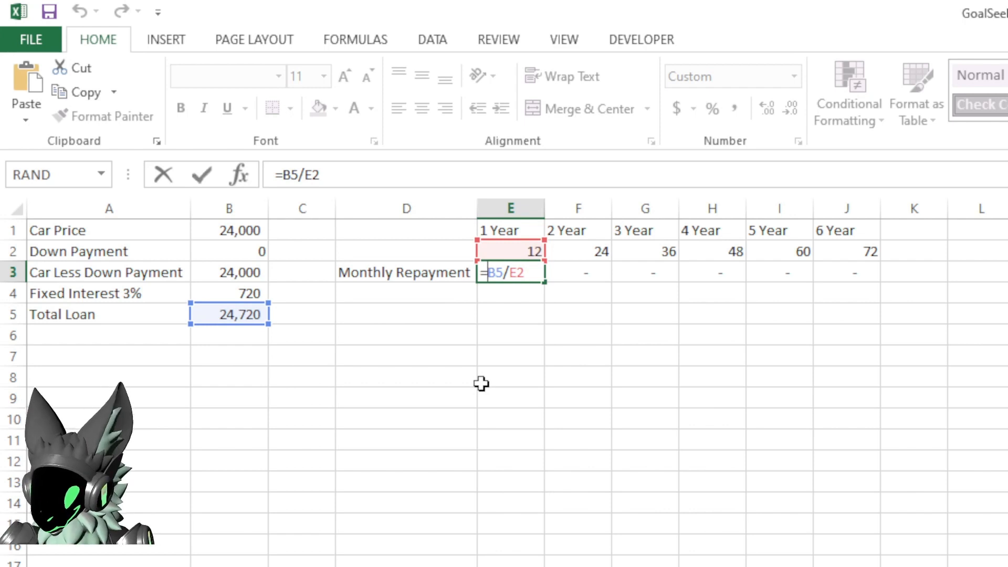
text($)
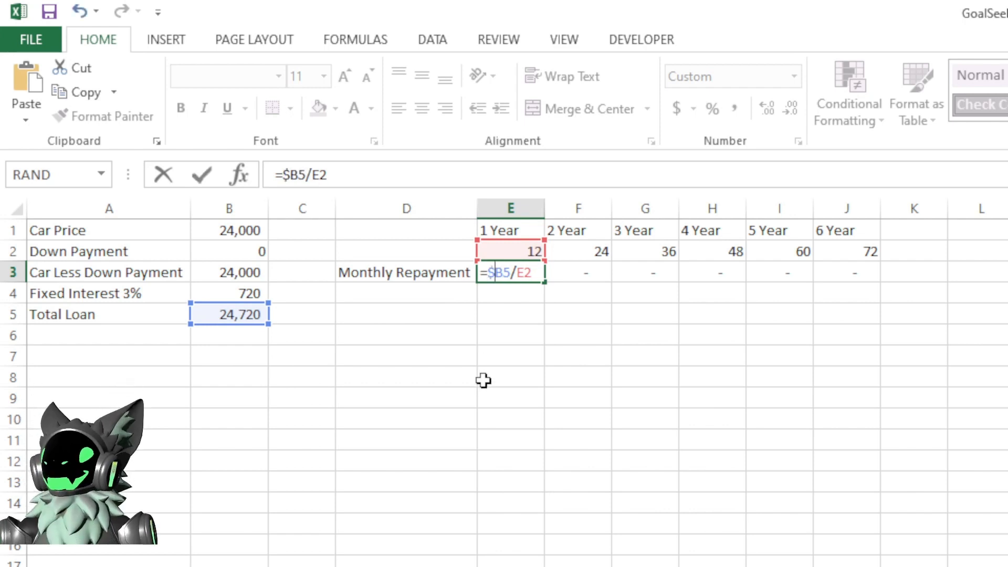
click(504, 273)
text($)
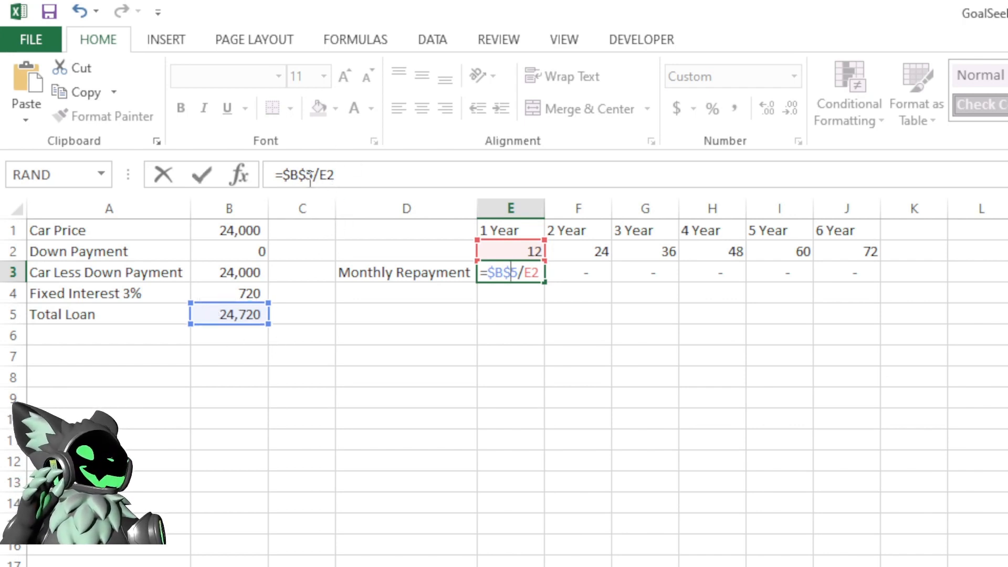
click(378, 175)
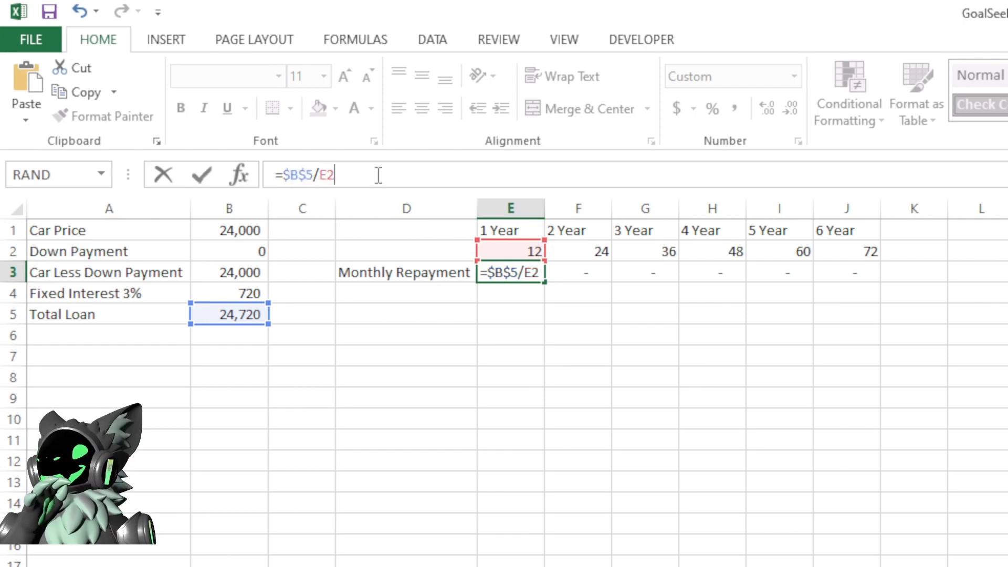
key(Return)
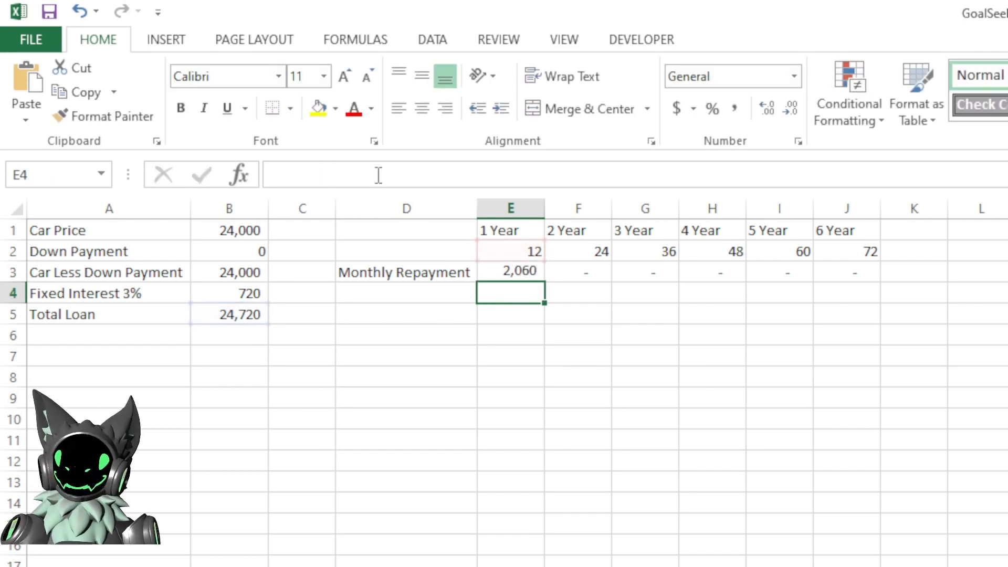
- Fill the E3 formula with the absolute total loan reference across row 3 to J3
click(493, 260)
click(513, 272)
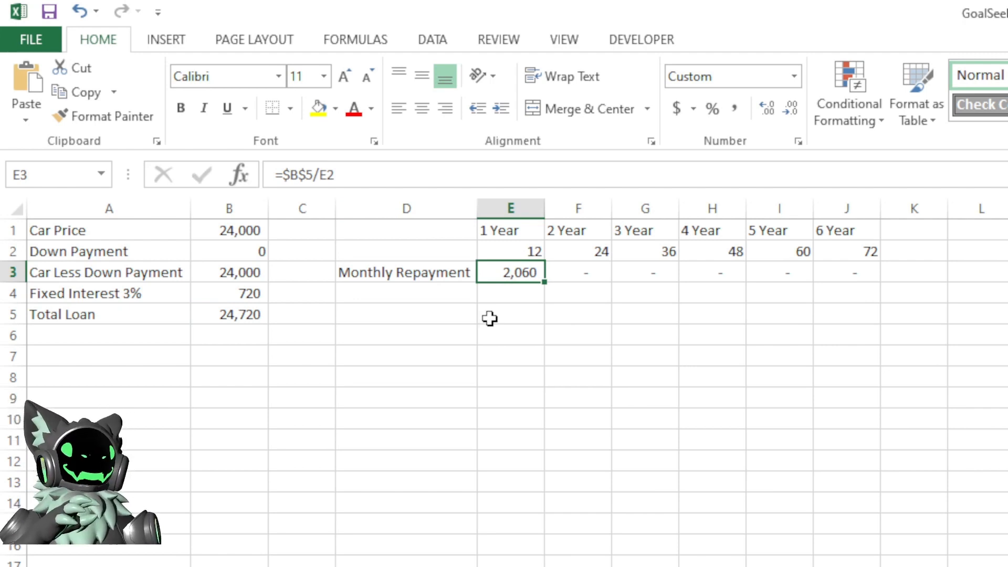
drag(553, 280, 862, 283)
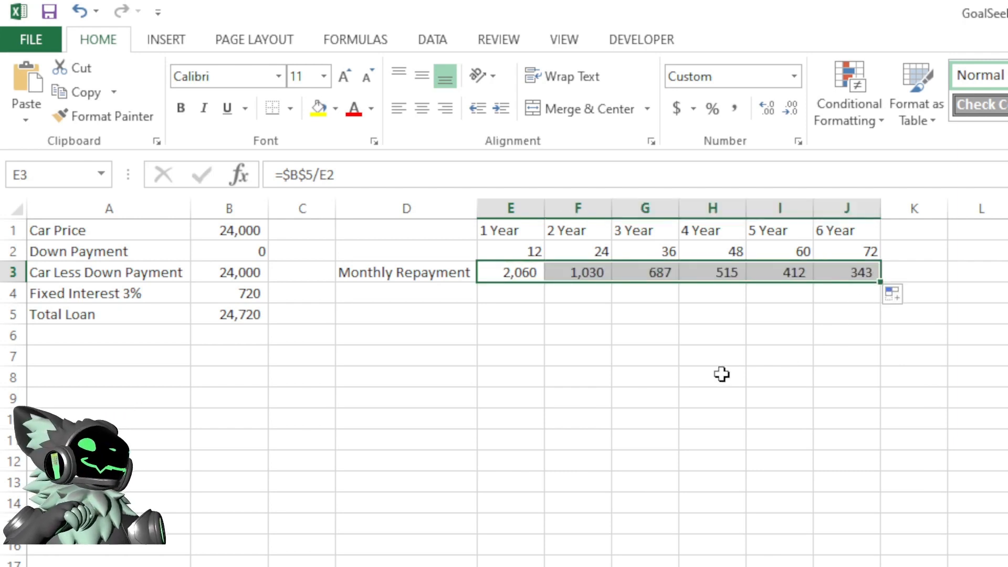
click(685, 360)
- Check which cells the refilled formulas in F3 and J3 reference, leaving both formulas as they are
click(583, 271)
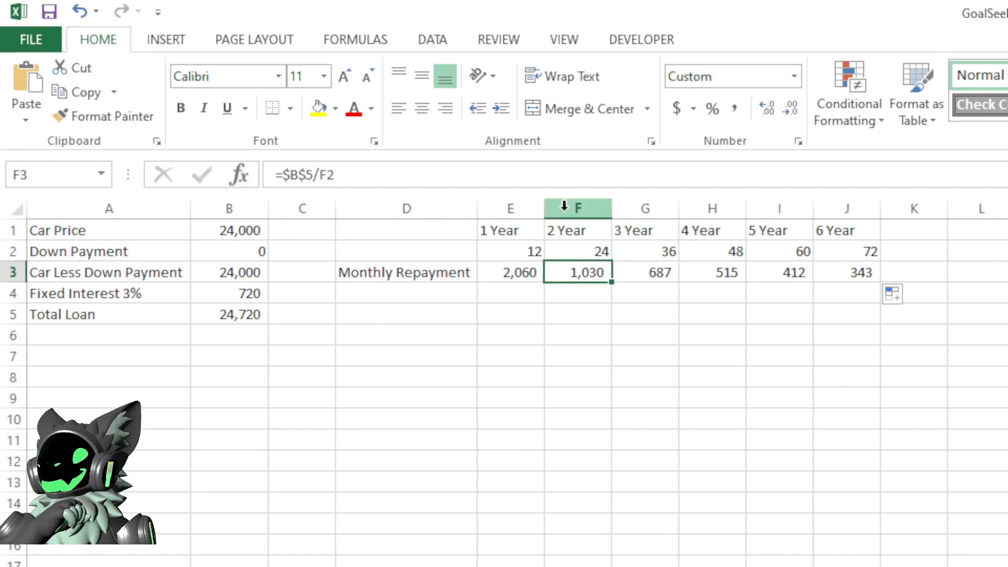
click(575, 185)
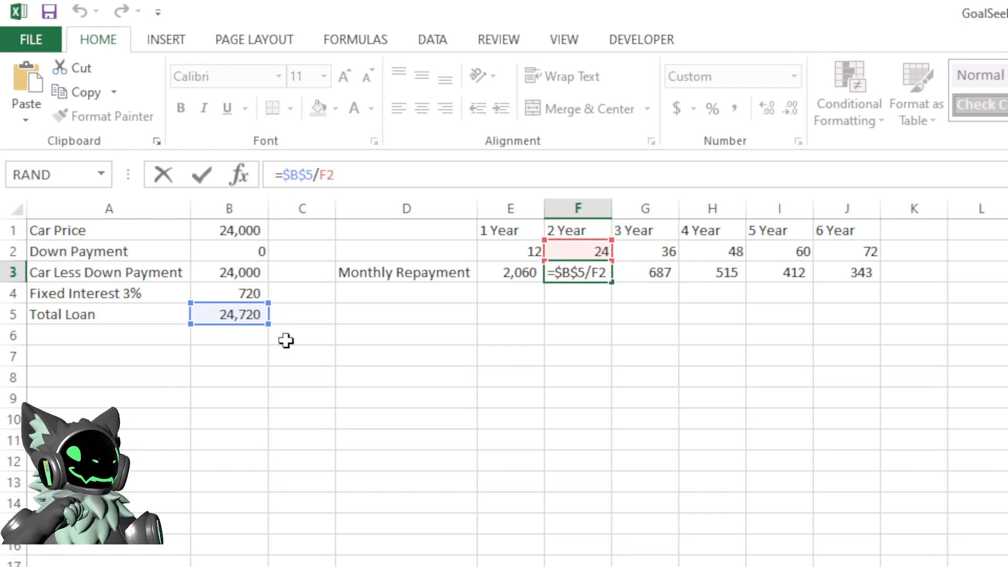
key(ctrl+Return)
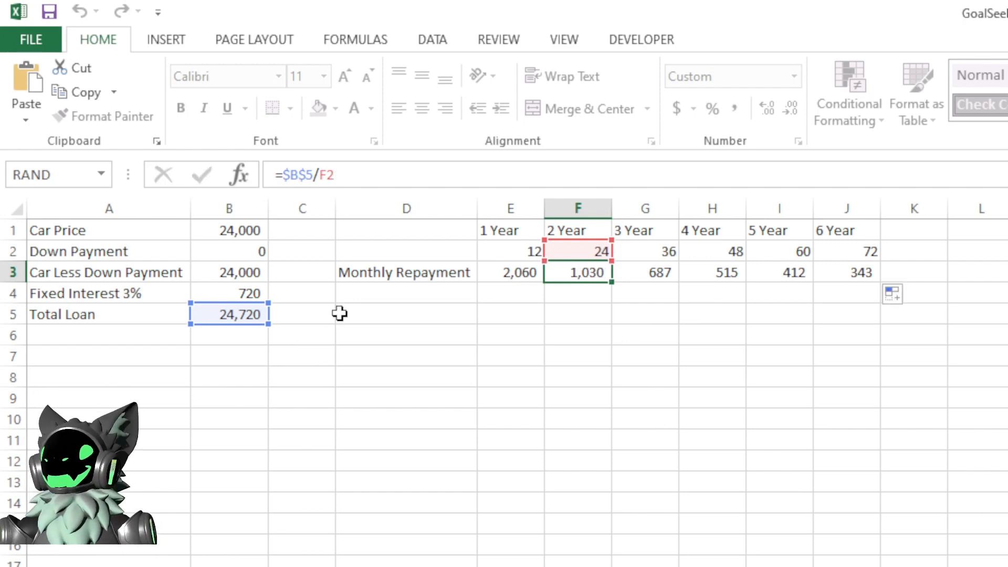
click(837, 270)
click(787, 180)
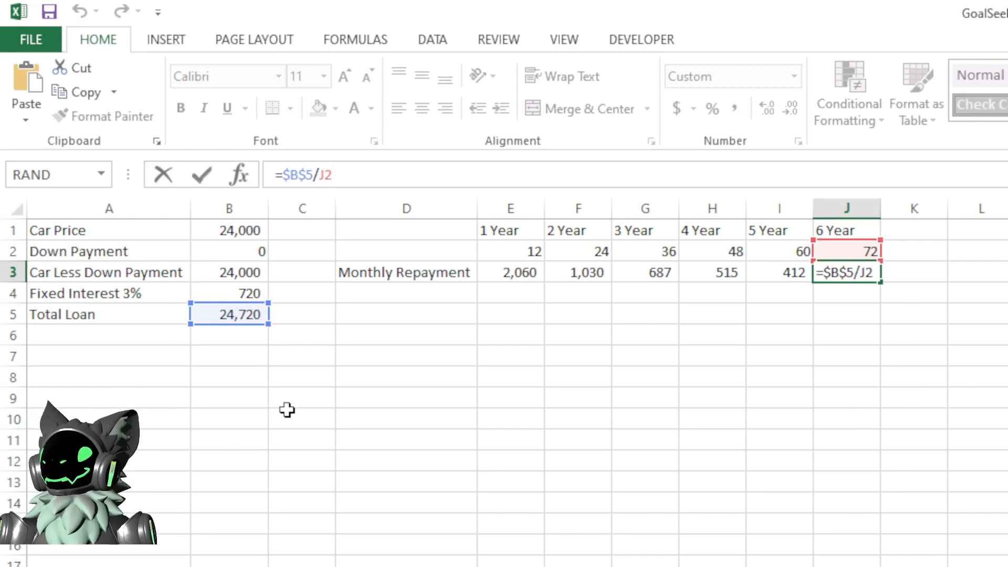
key(ctrl+Return)
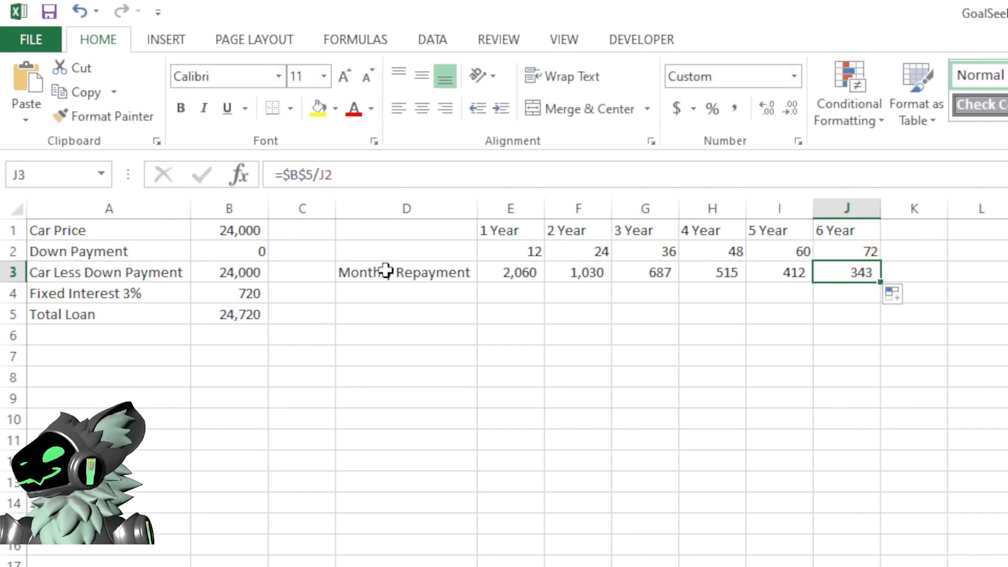
- Put a thick box border around the monthly repayment row D3:J3
drag(386, 271, 845, 273)
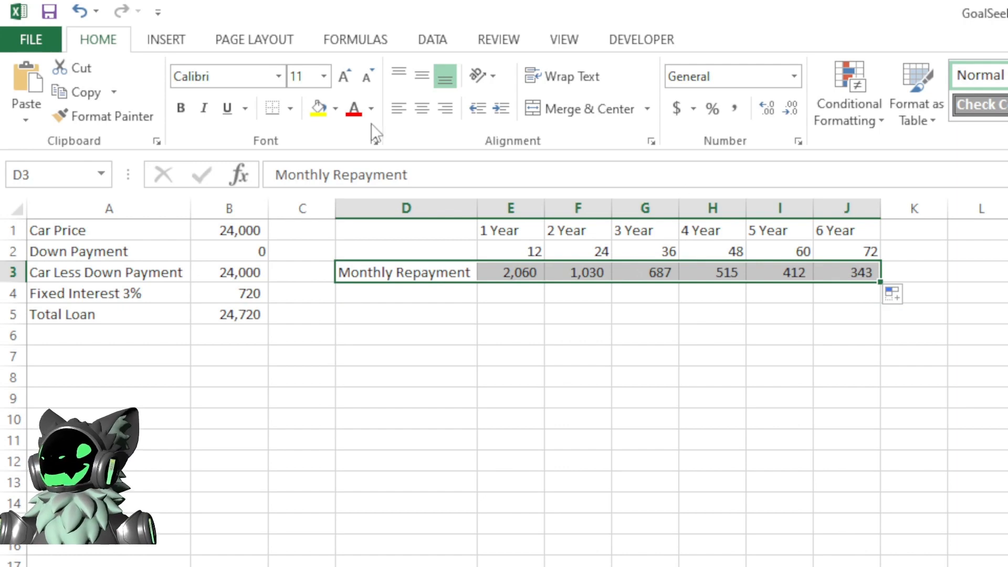
click(290, 109)
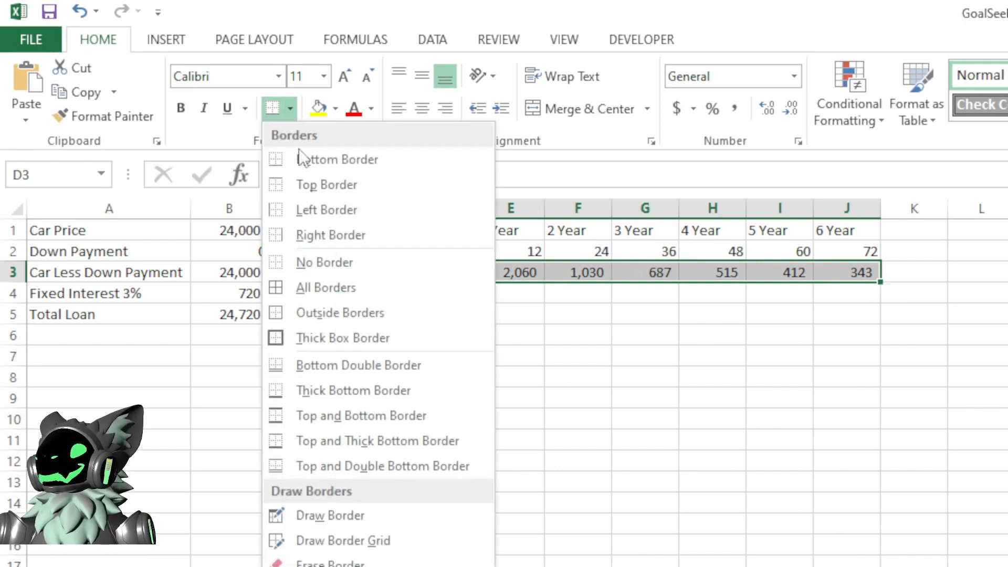
click(331, 335)
click(556, 438)
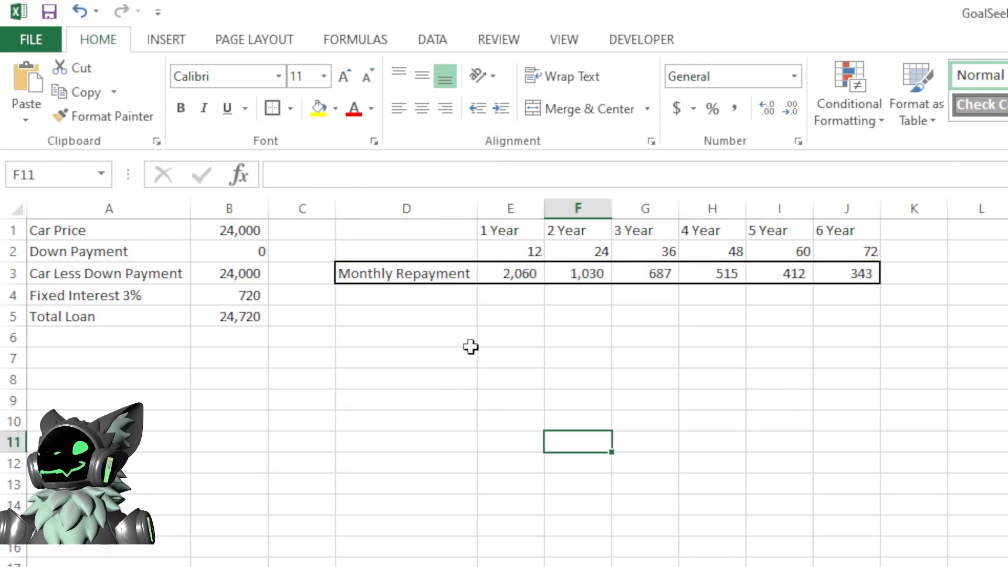
- Format the repayment amounts in E3:J3 as Accounting in dollars with no decimal places
drag(514, 273, 830, 281)
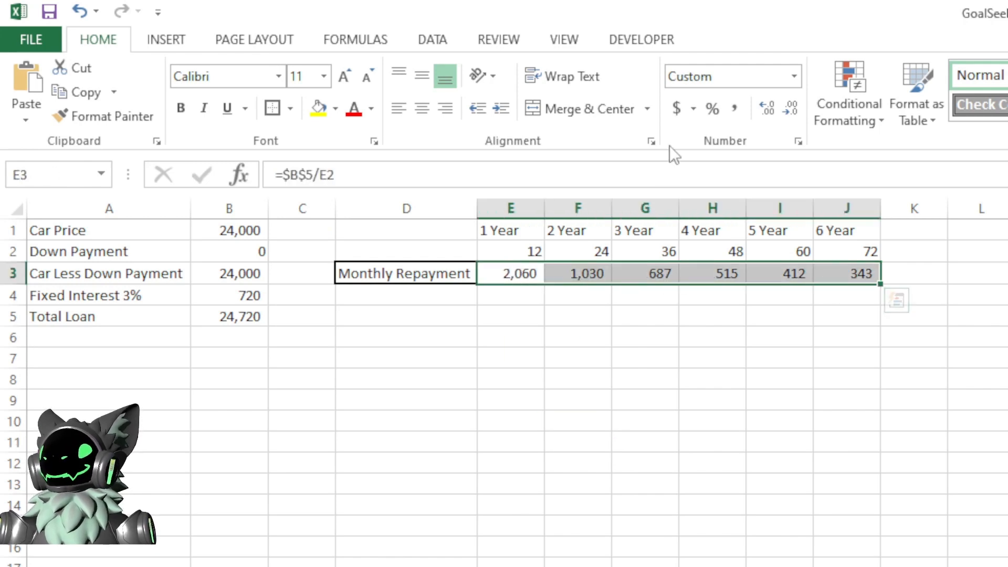
click(675, 109)
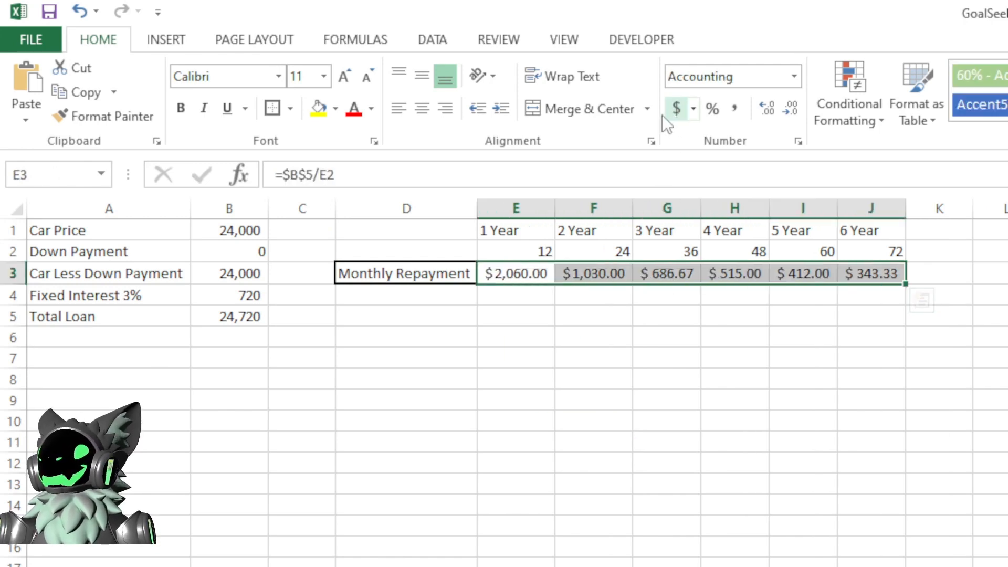
click(792, 109)
click(792, 109)
click(724, 403)
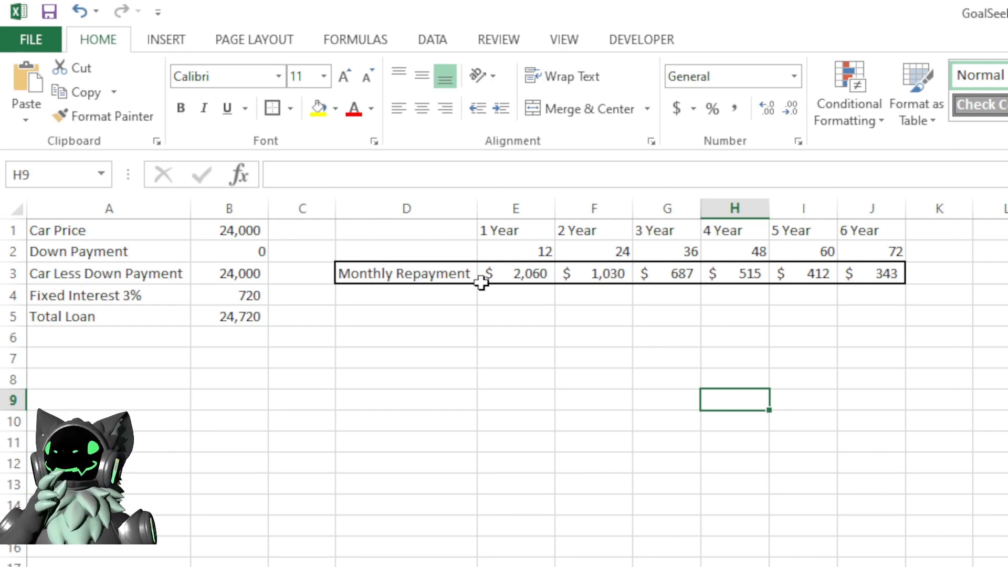
click(518, 373)
- Examine the car price, down payment and fixed interest cells alongside the 1 Year and 6 Year repayments, ending on J3
click(209, 232)
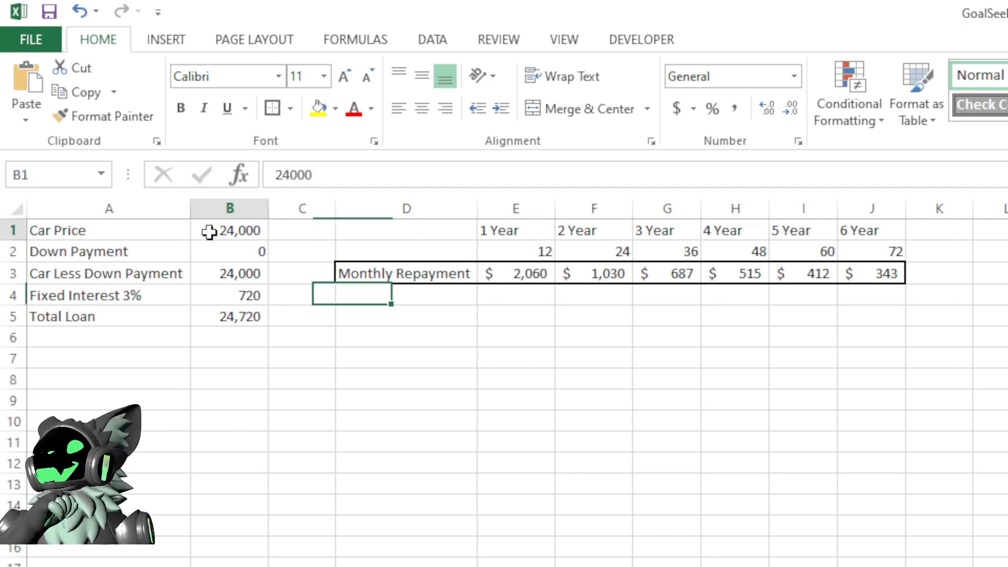
click(410, 358)
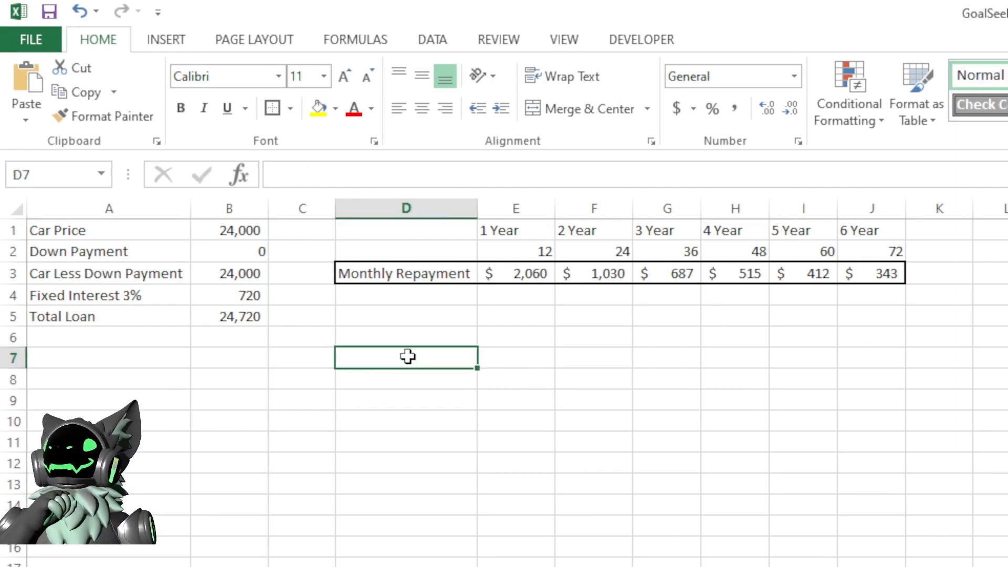
click(211, 230)
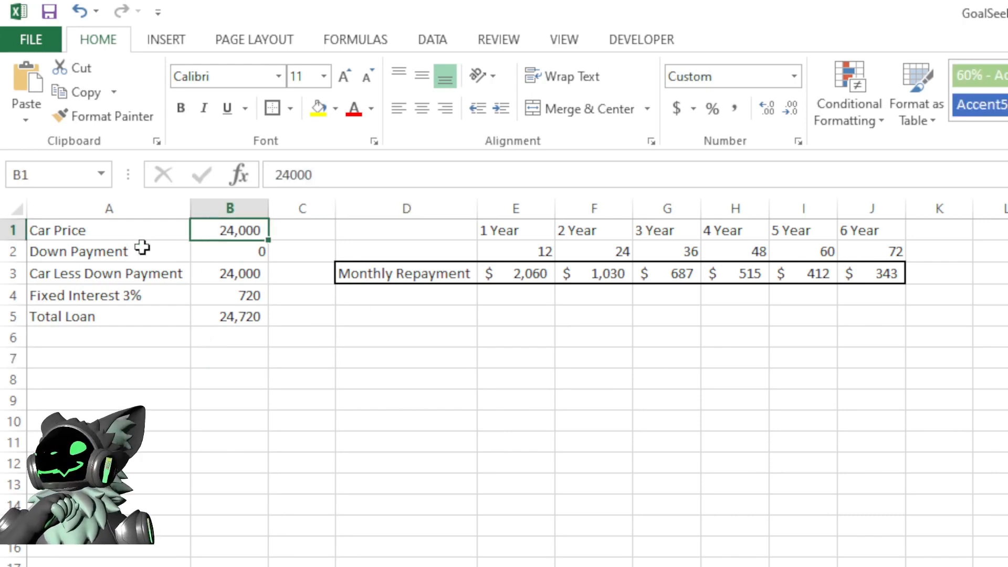
click(239, 253)
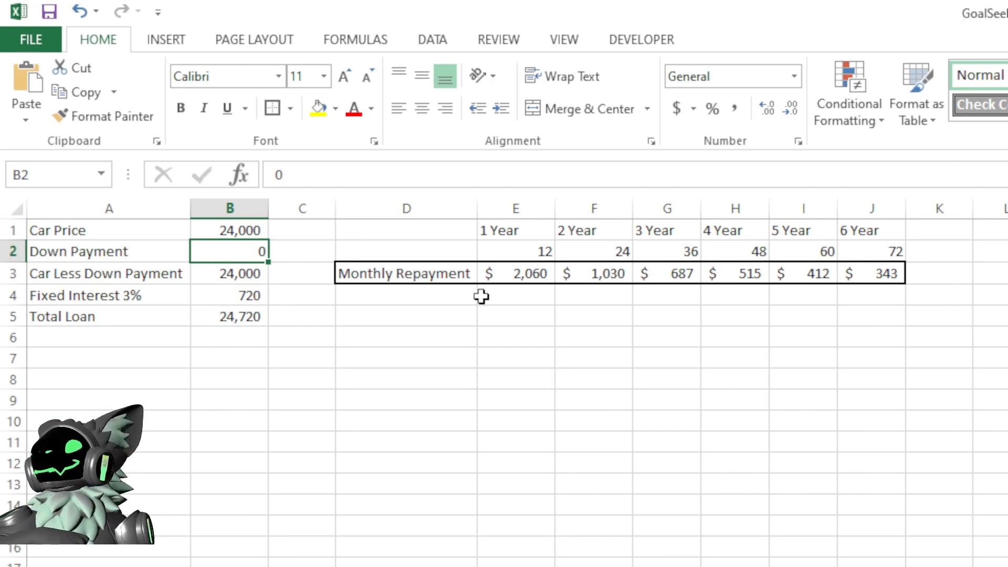
click(518, 274)
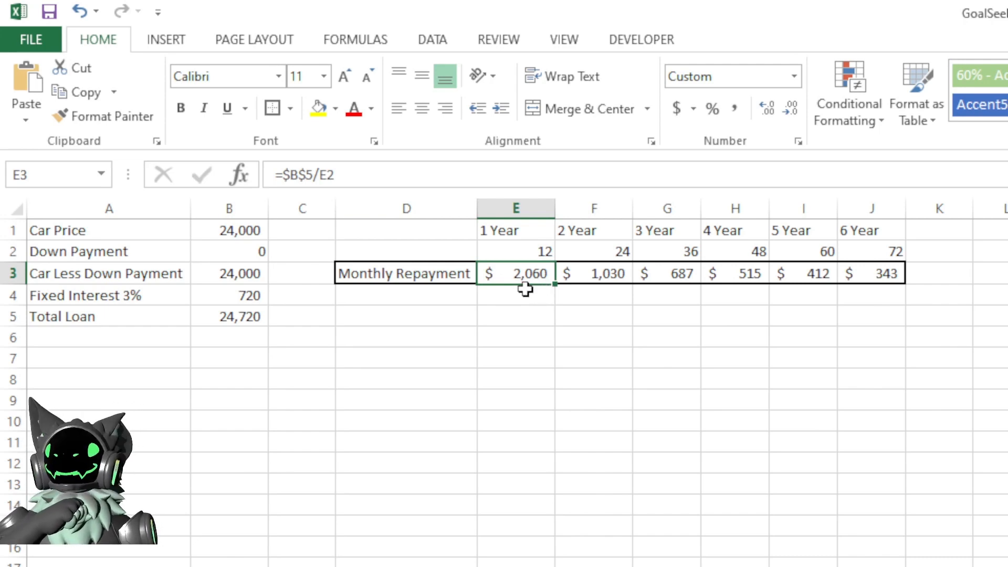
click(872, 273)
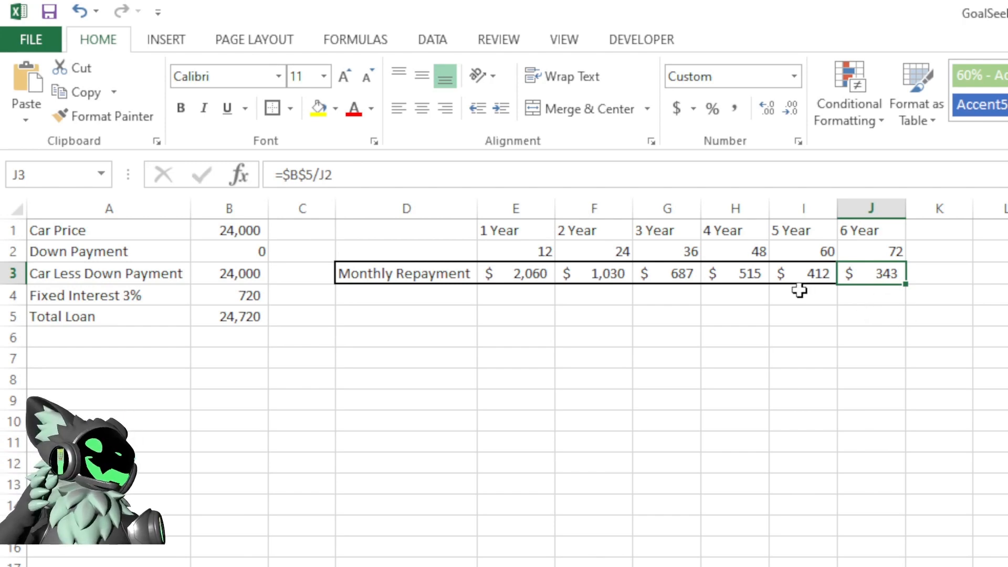
click(862, 295)
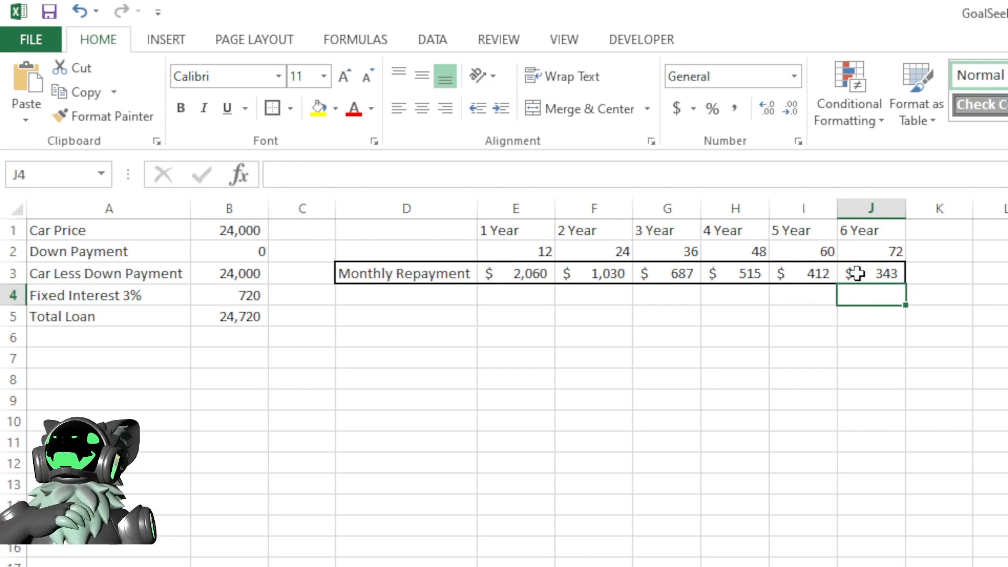
click(855, 274)
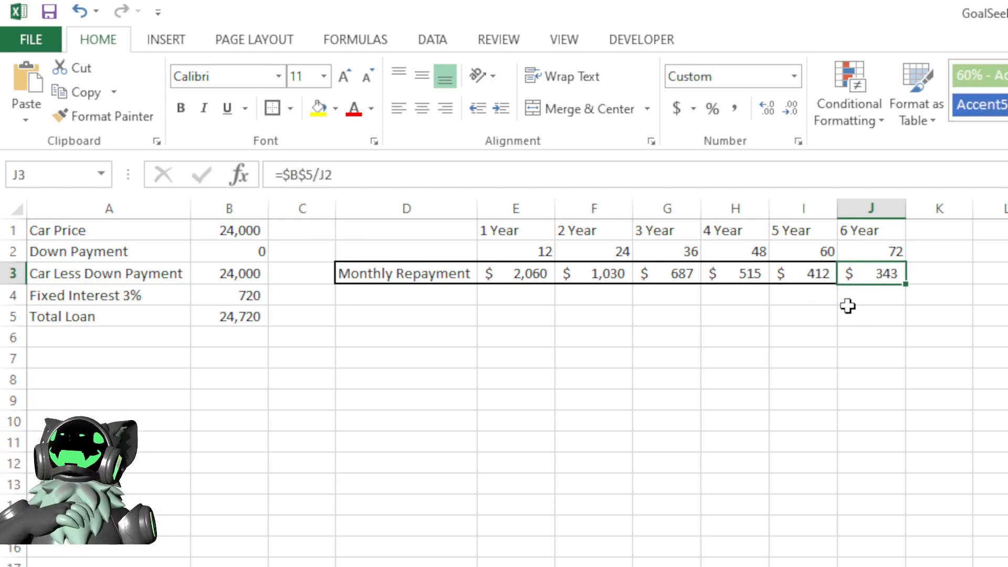
click(870, 249)
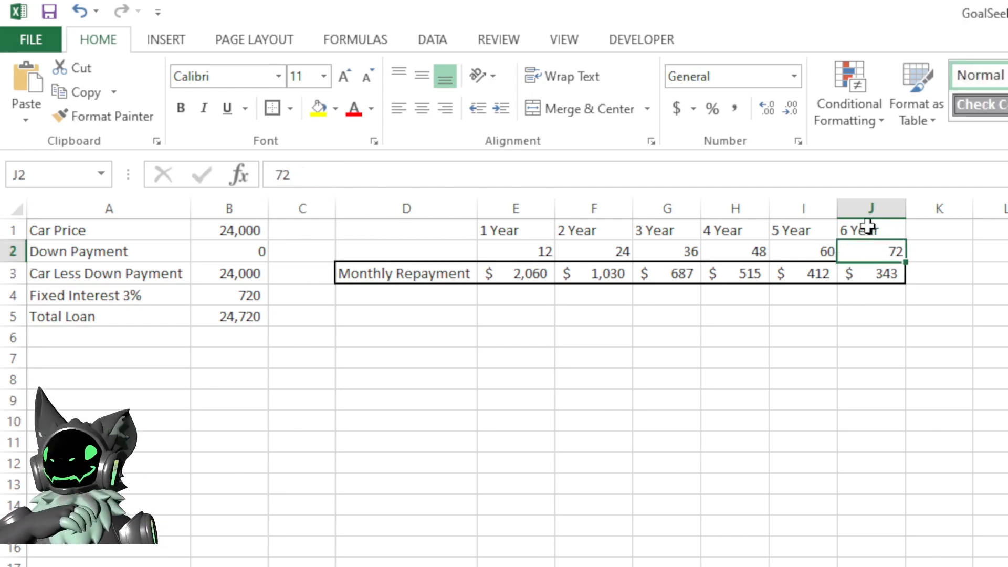
click(872, 312)
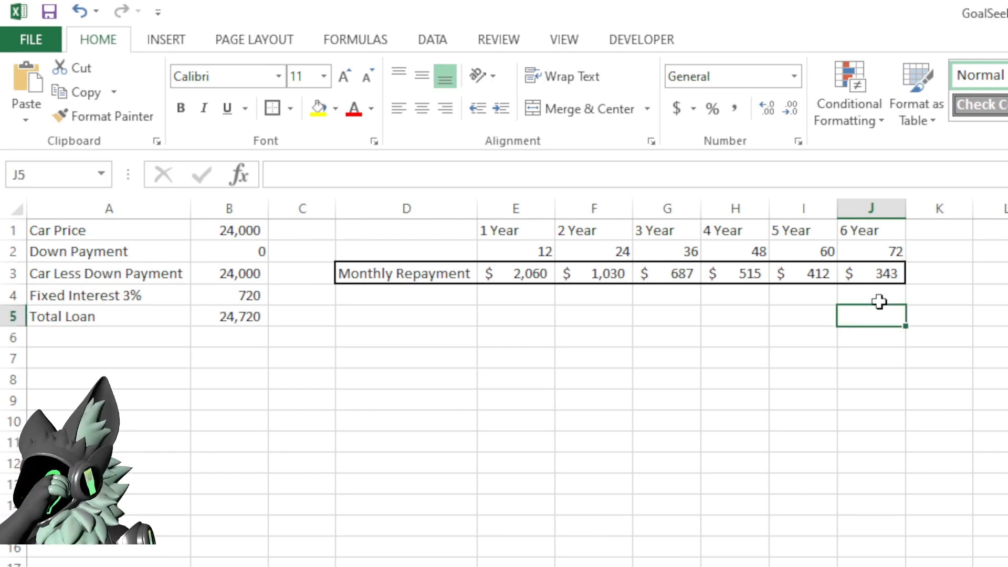
click(878, 271)
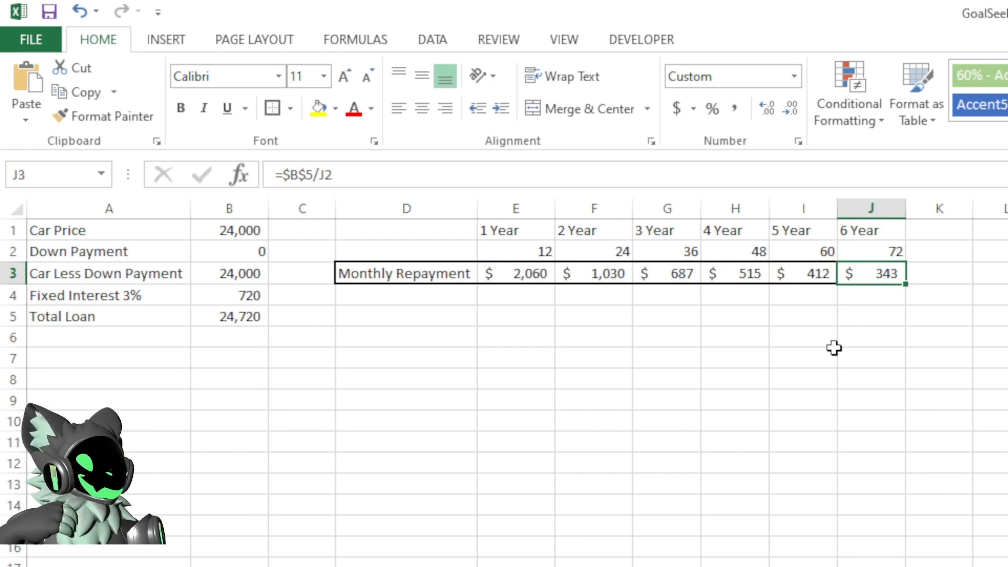
click(98, 295)
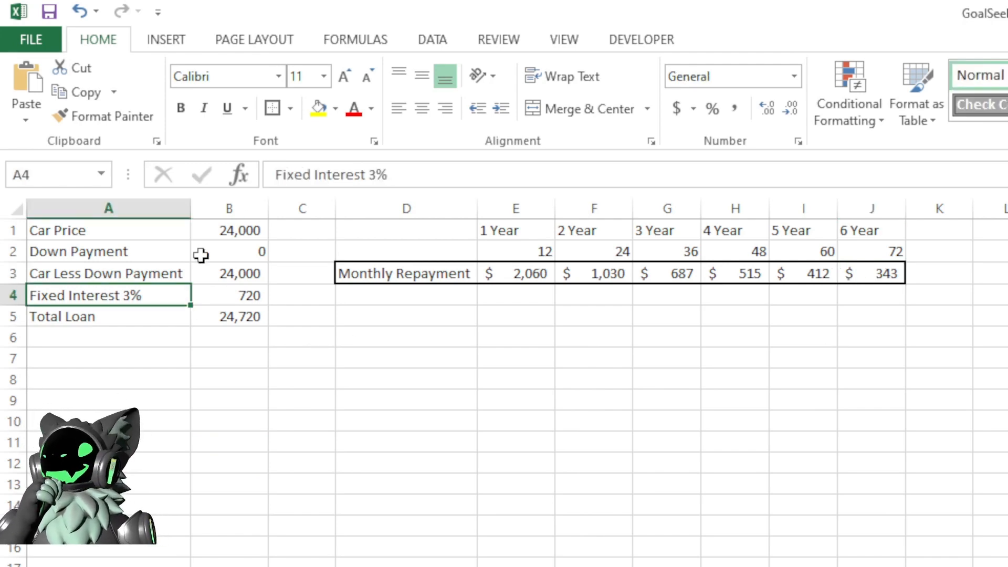
click(234, 229)
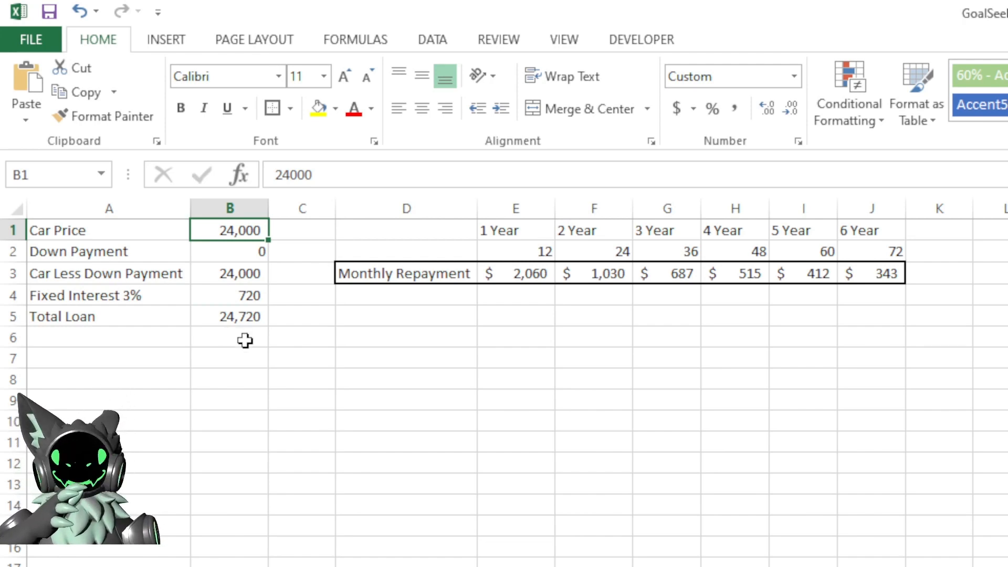
click(220, 250)
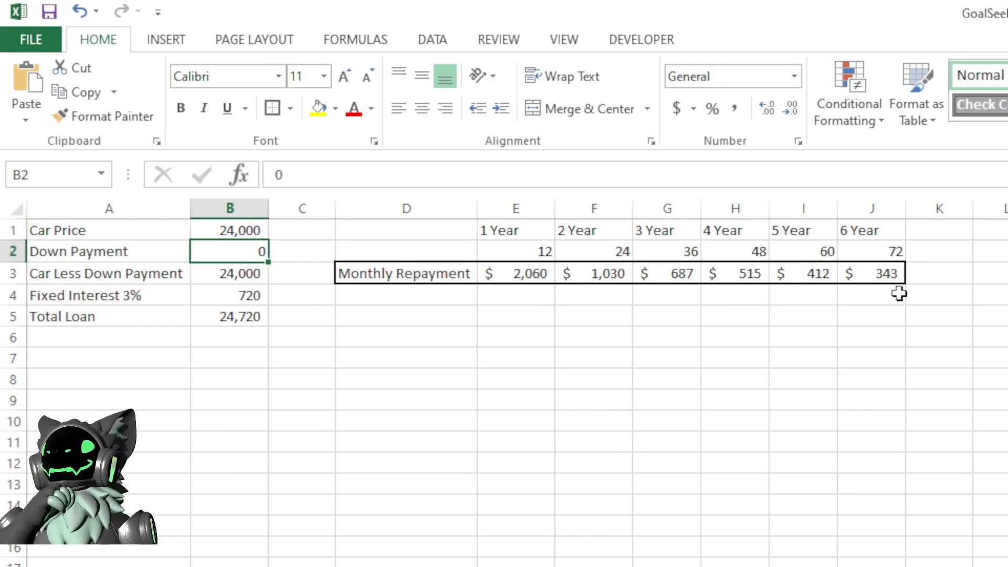
click(882, 275)
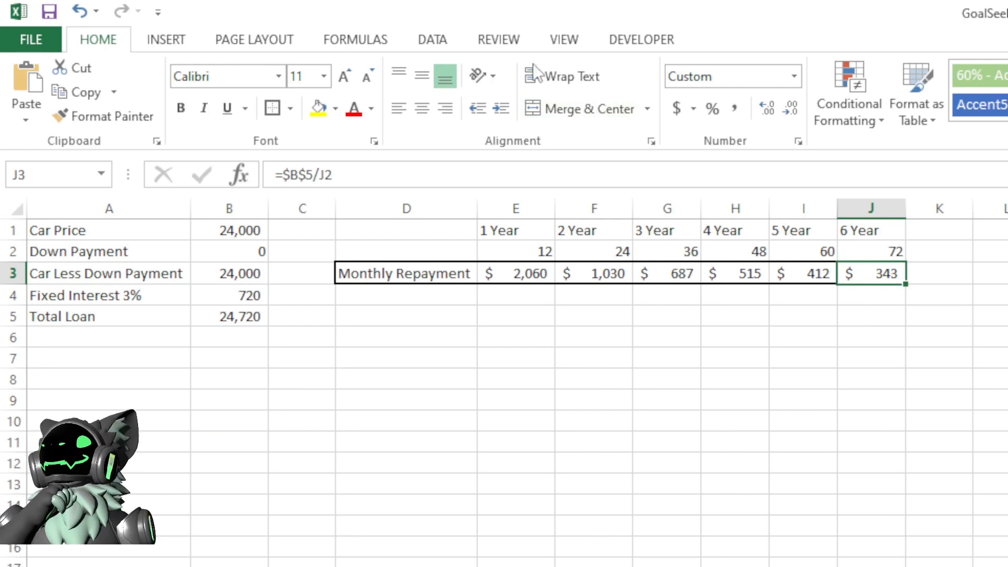
click(429, 37)
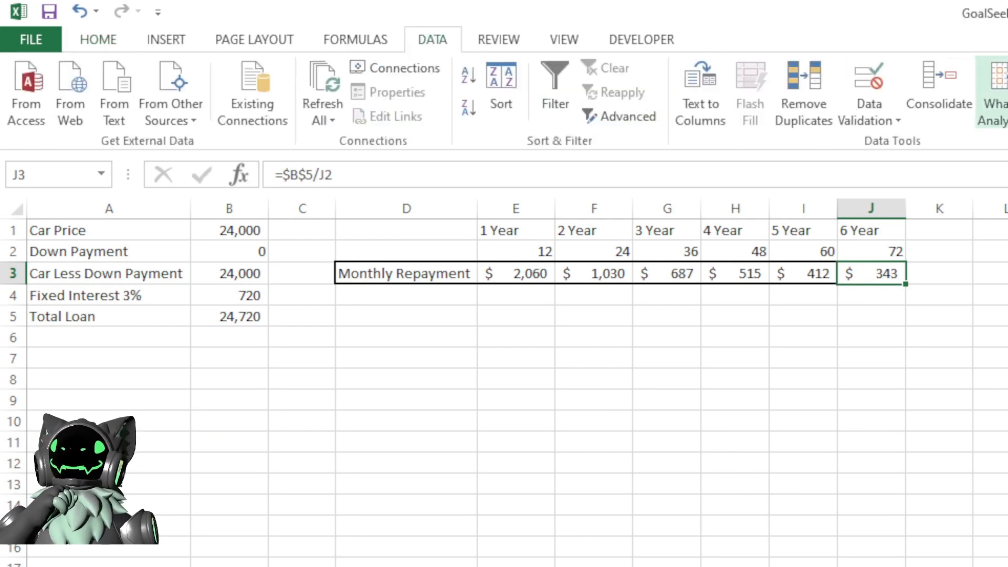
click(993, 98)
click(993, 169)
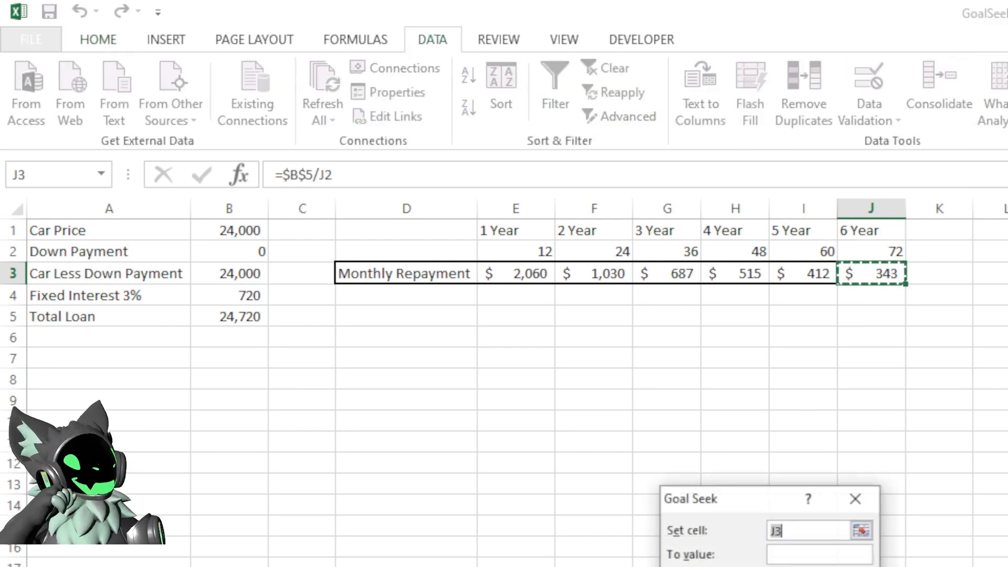
key(Escape)
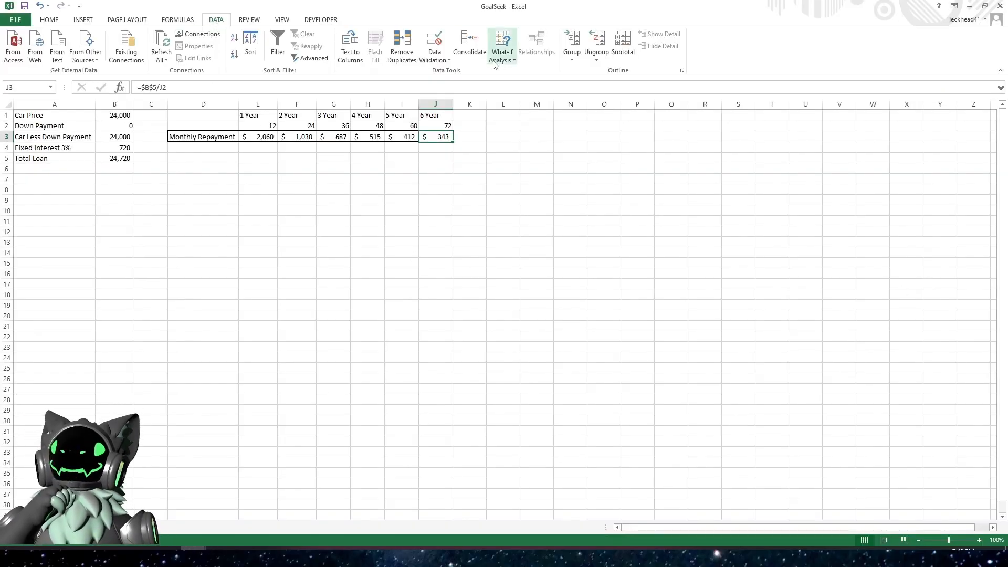
- Run Goal Seek to bring the 6 Year repayment in J3 to 200 by changing the down payment in B2, and accept the solution
click(512, 59)
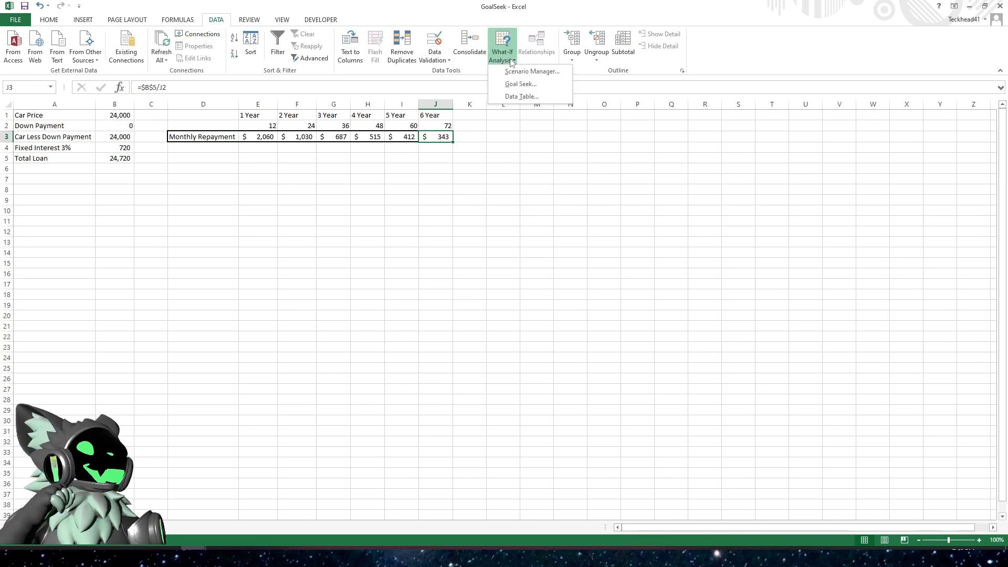
click(517, 85)
drag(386, 256, 399, 160)
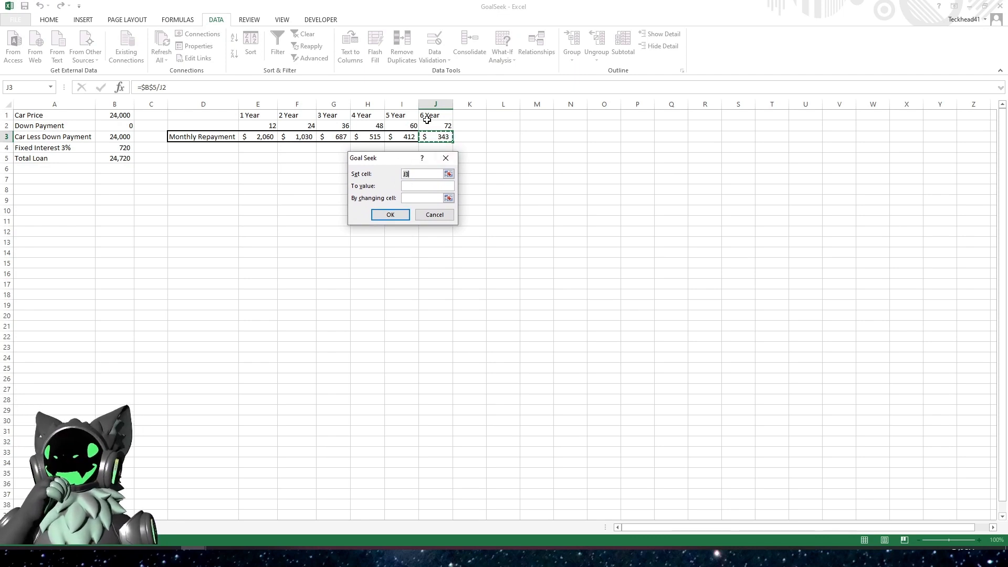
click(421, 186)
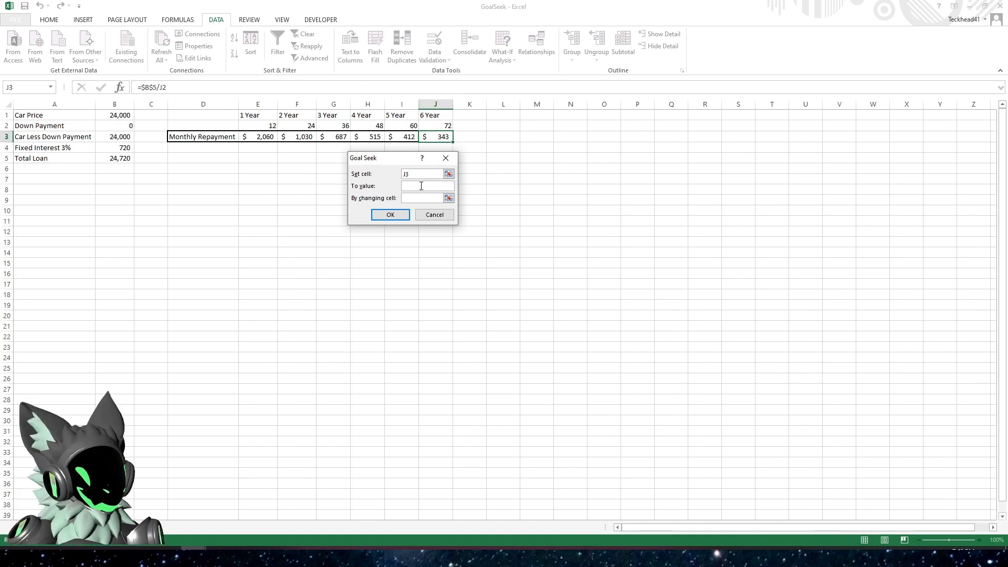
text(200)
click(417, 197)
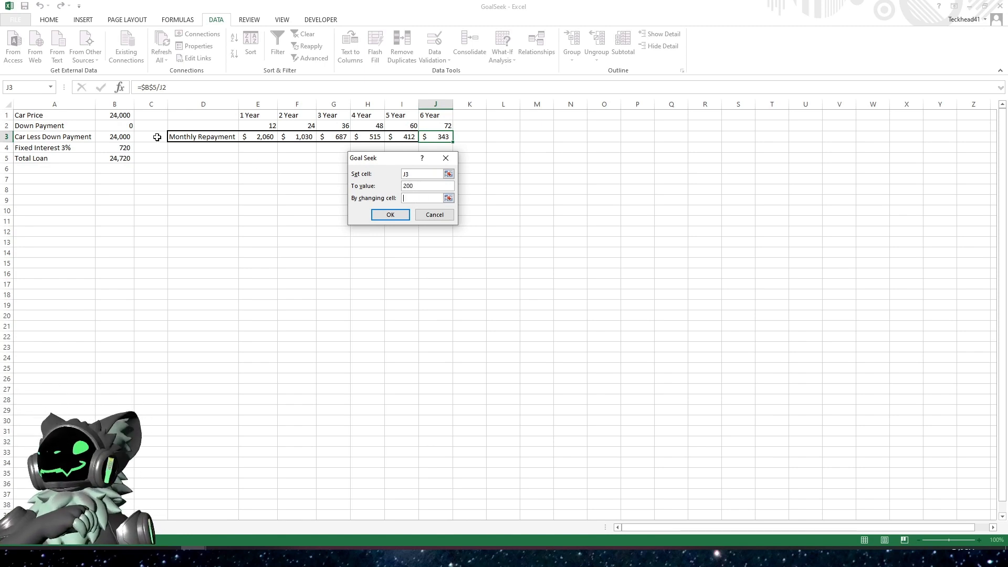
click(113, 127)
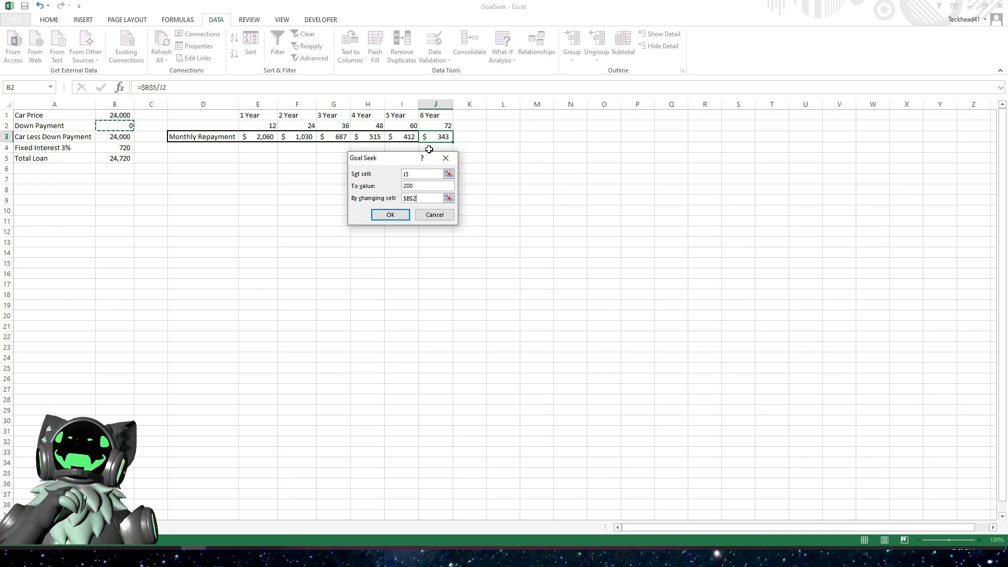
click(398, 215)
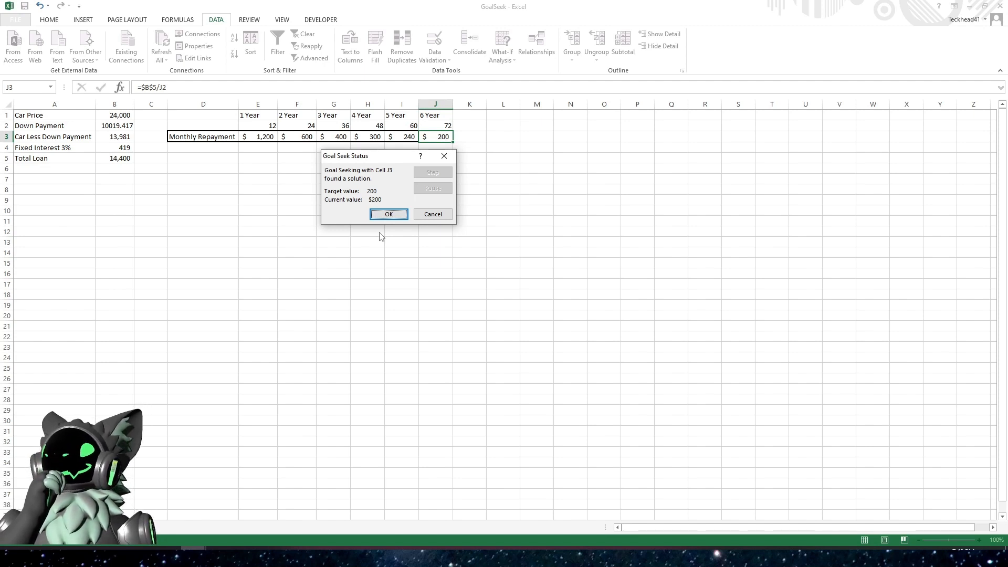
click(388, 213)
click(389, 212)
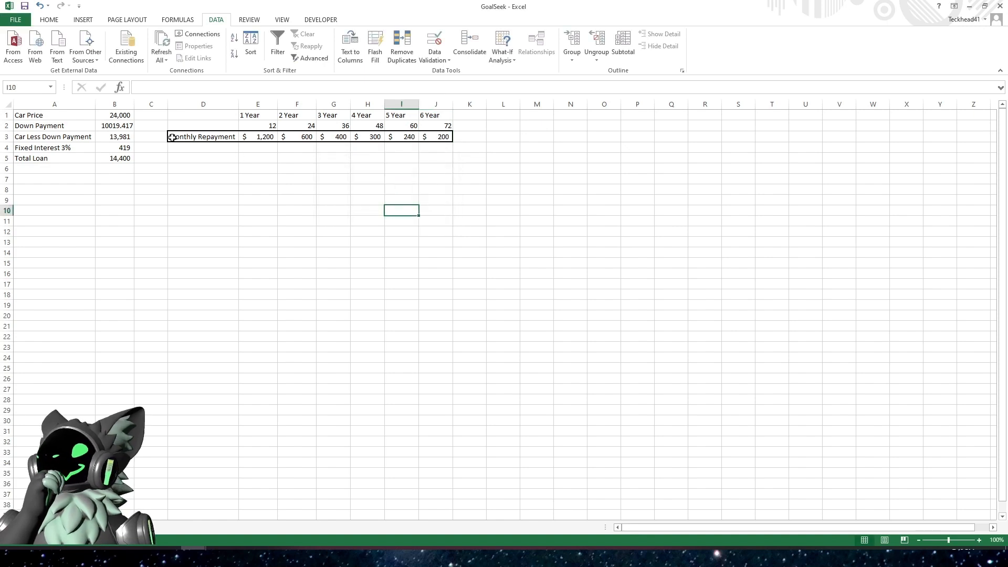
- Apply the Comma number style to the down payment in B2, then select the 6 Year repayment in J3
click(124, 126)
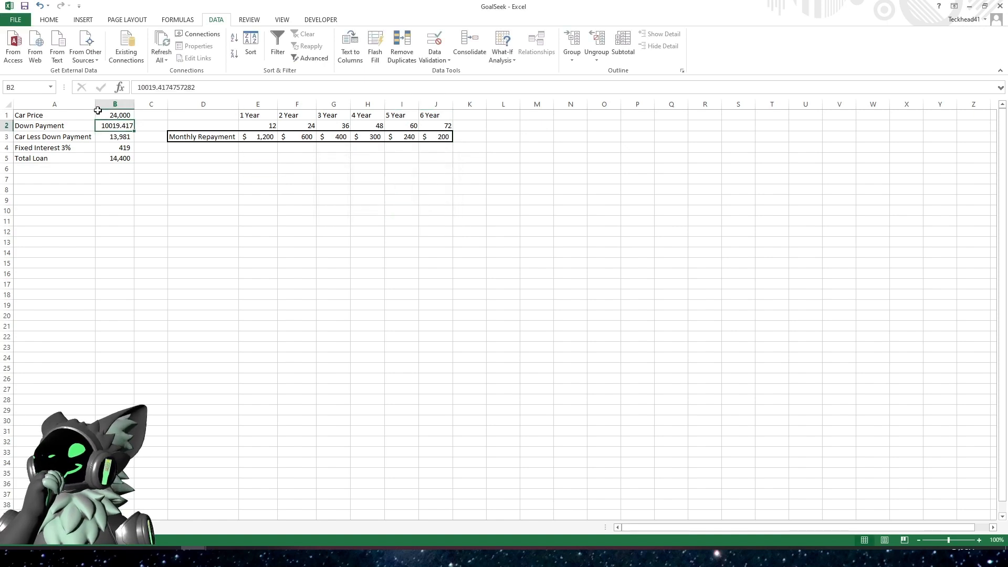
click(48, 20)
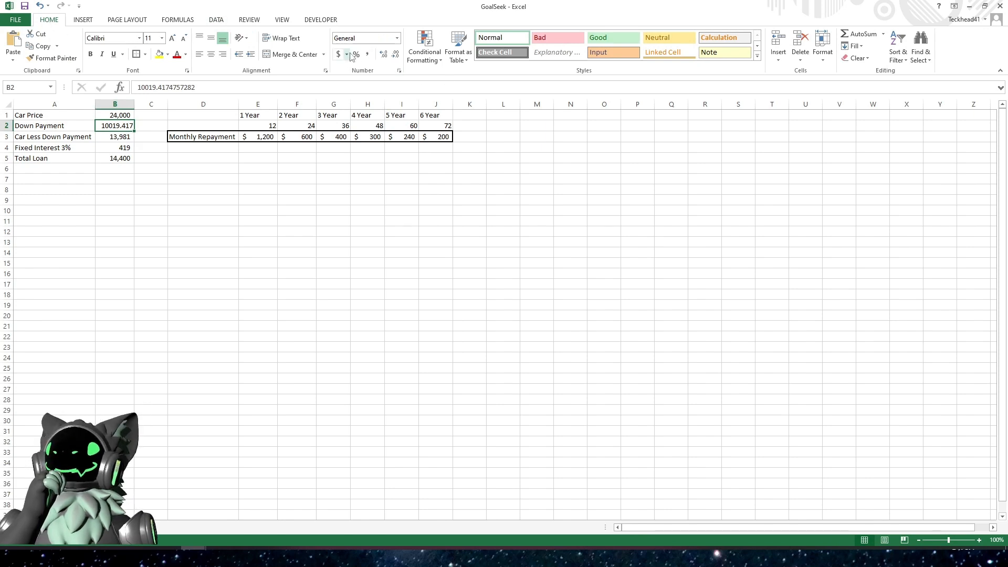
click(366, 55)
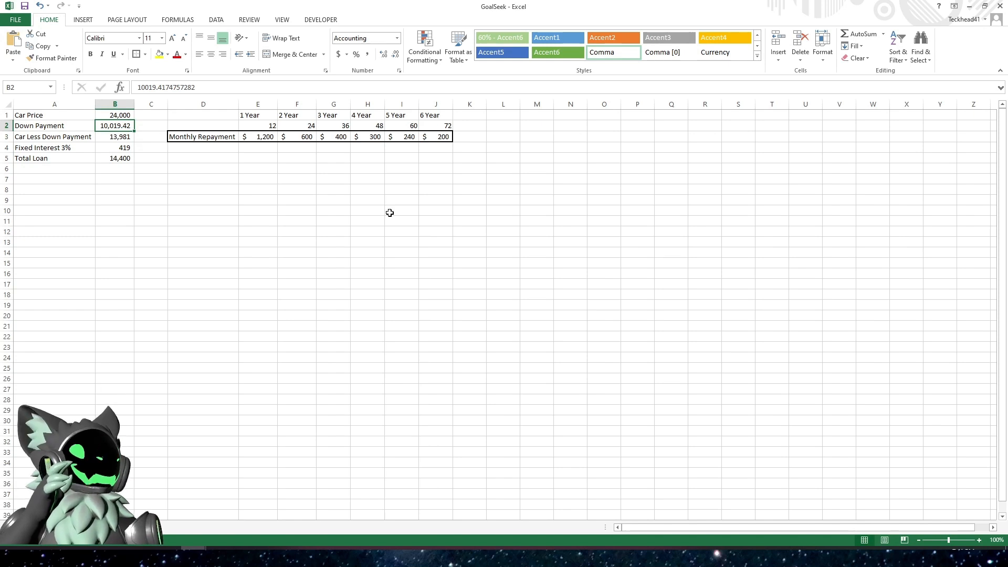
click(439, 139)
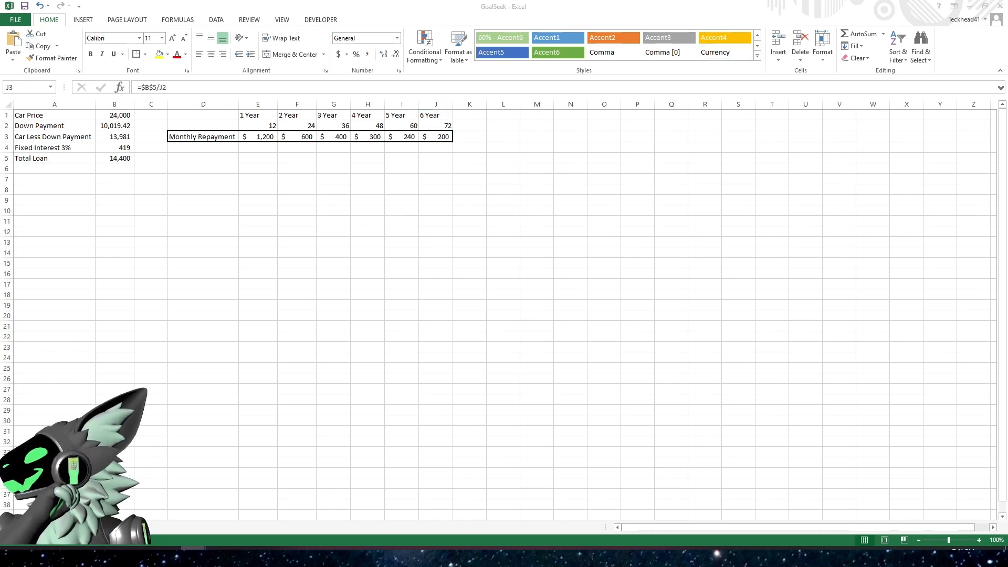
- Examine the down payment value in B2 and the Car Less Down Payment formula in B3
click(82, 130)
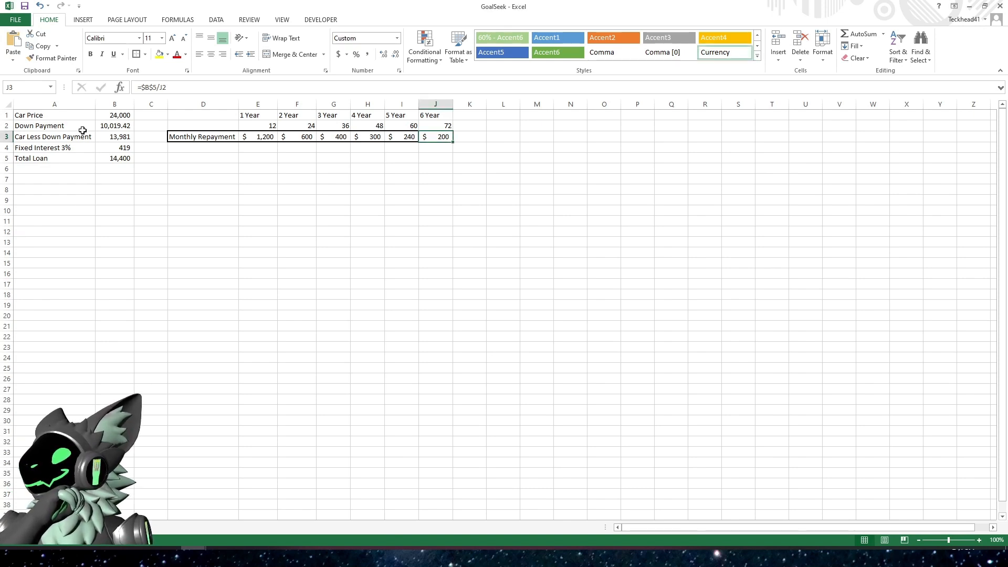
click(81, 125)
click(104, 123)
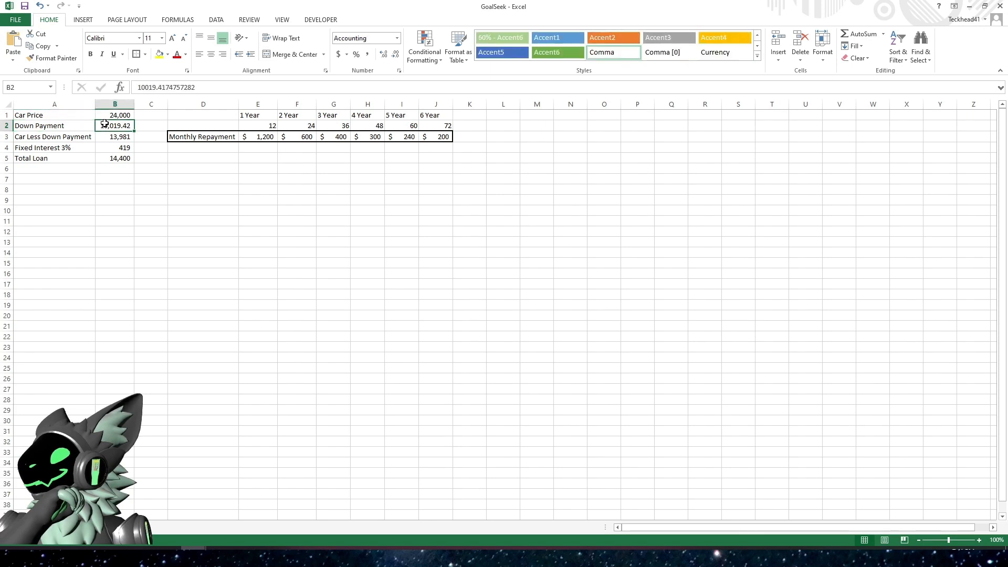
click(117, 136)
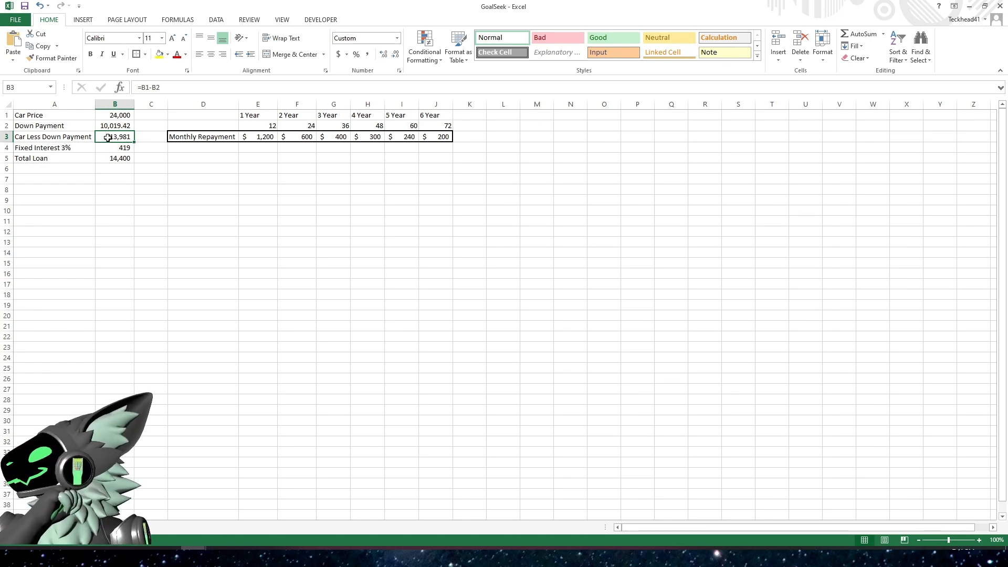
click(396, 201)
- Run Goal Seek to bring the 6 Year repayment in J3 to 300 by changing the down payment in B2, and accept the solution
click(437, 136)
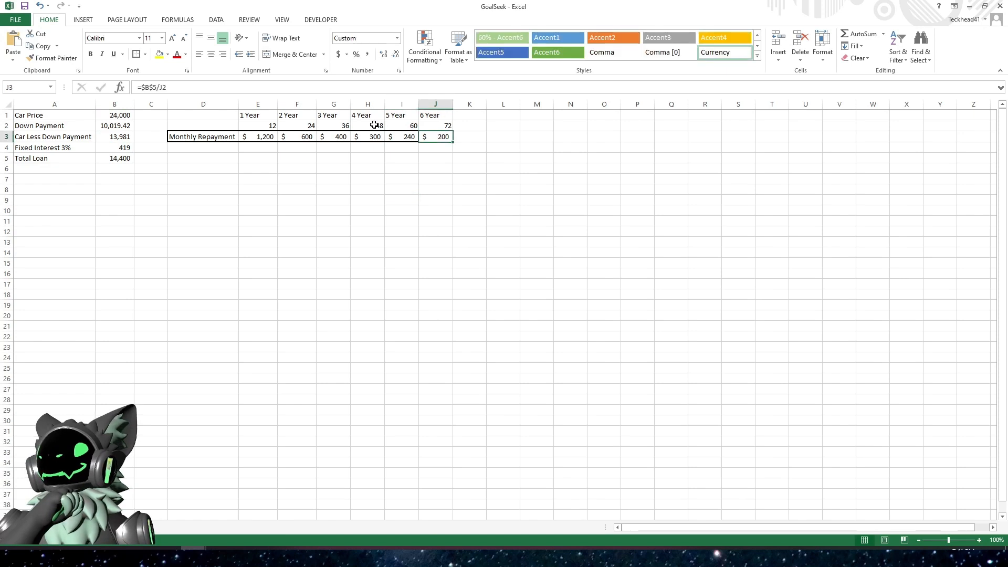
click(217, 20)
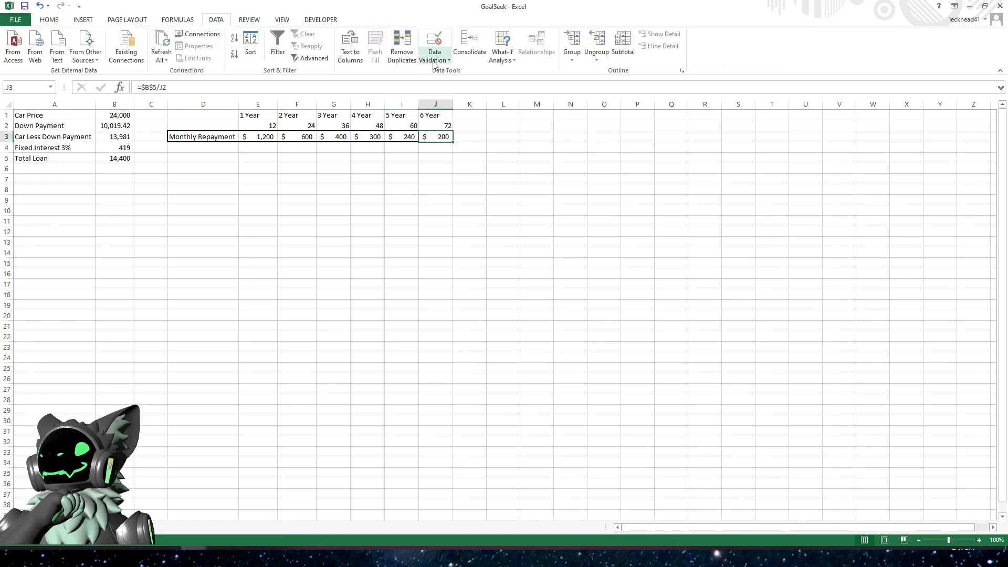
click(502, 50)
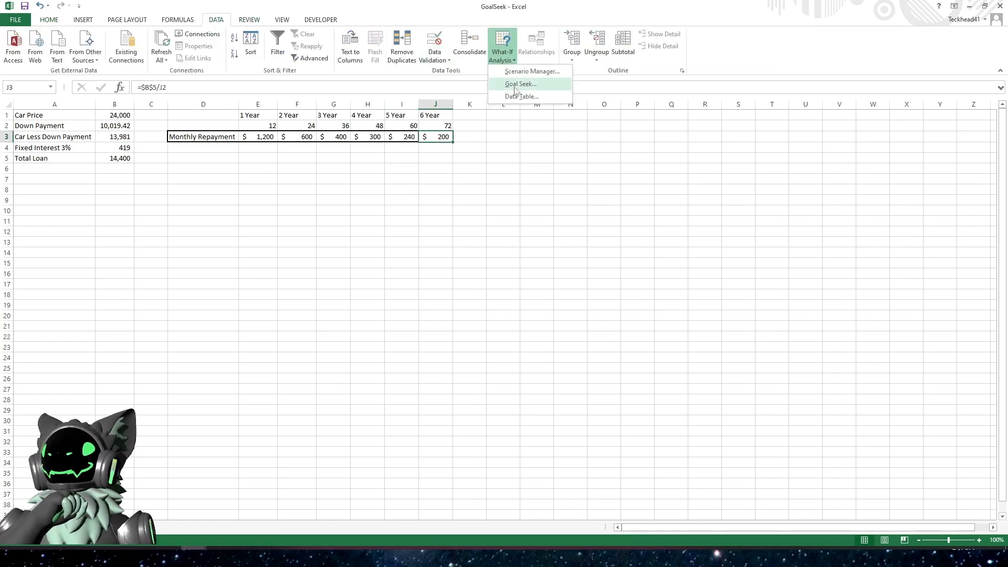
click(519, 84)
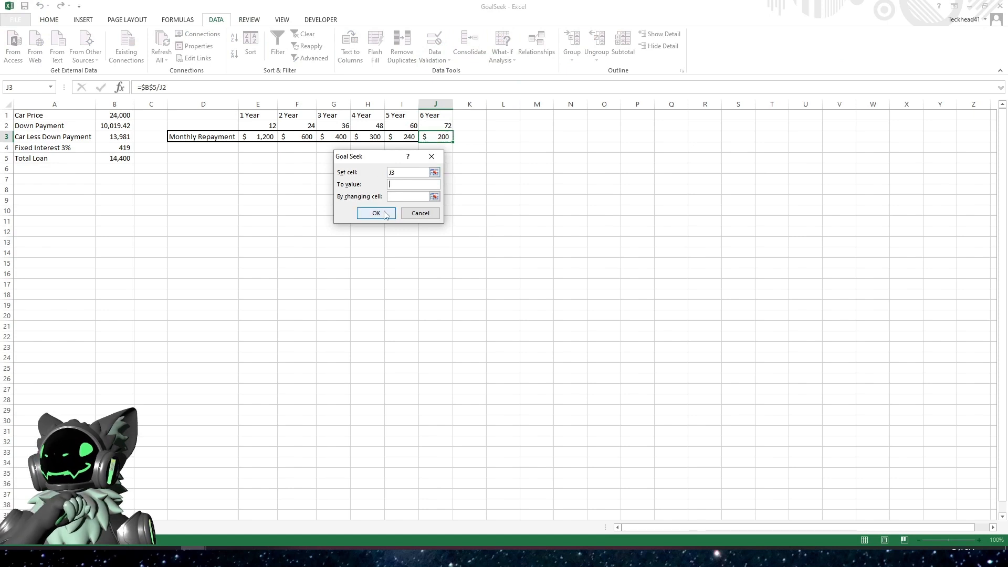
text(300)
key(Tab)
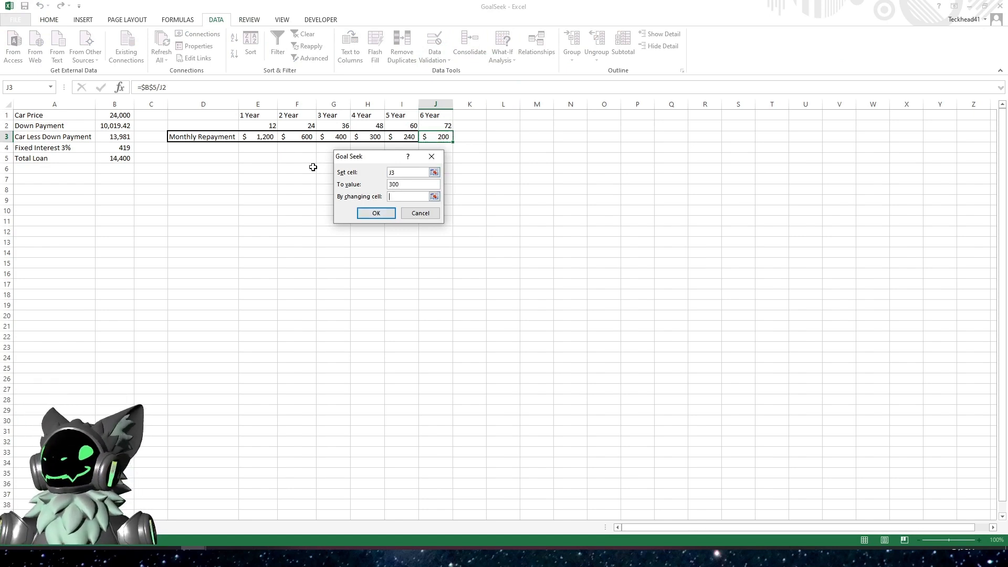
click(114, 127)
click(372, 213)
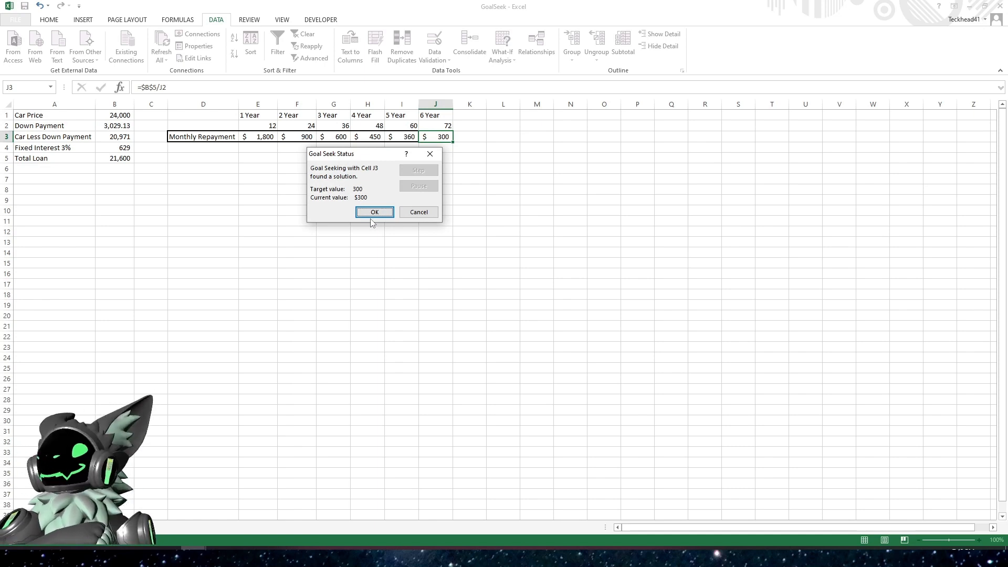
click(376, 212)
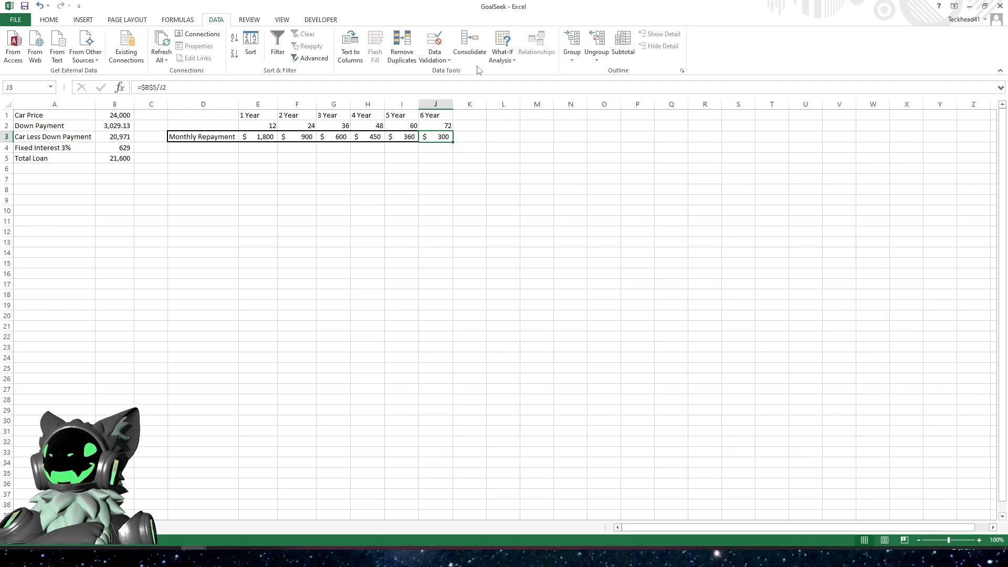
- Run Goal Seek on J3 with a target value of 200 by changing the down payment in B2, and accept the solution
click(503, 60)
click(517, 90)
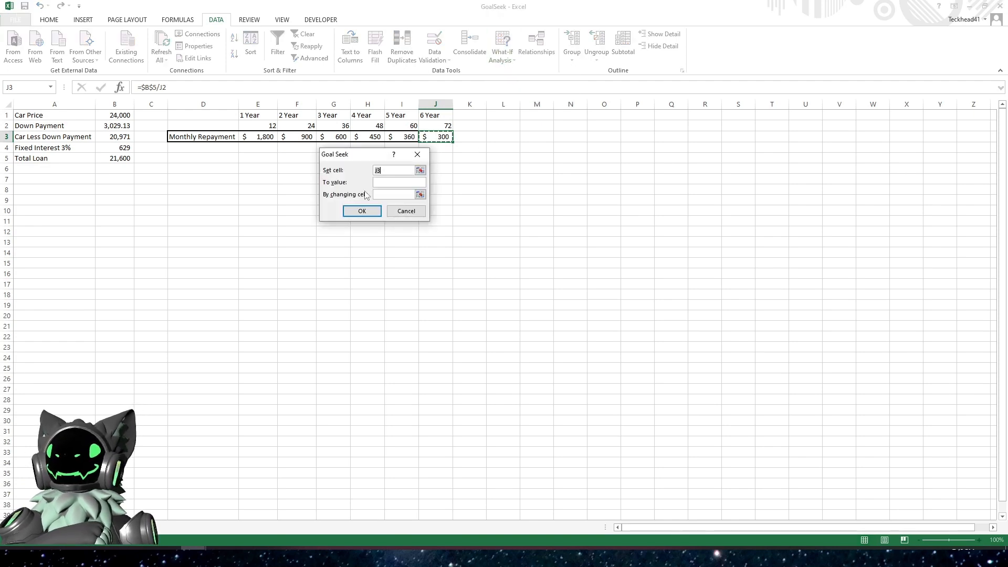
click(389, 182)
text(200)
key(Tab)
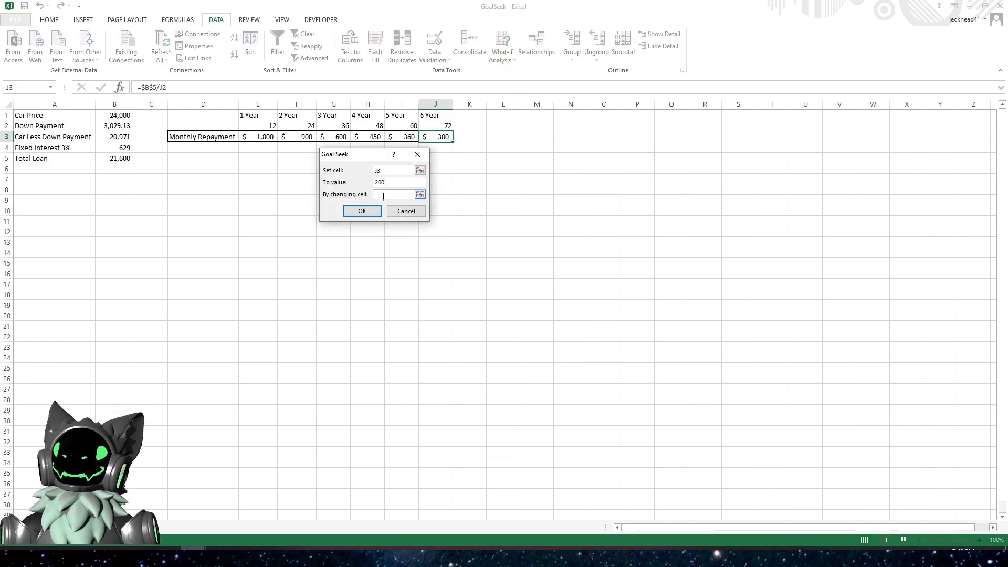
click(116, 126)
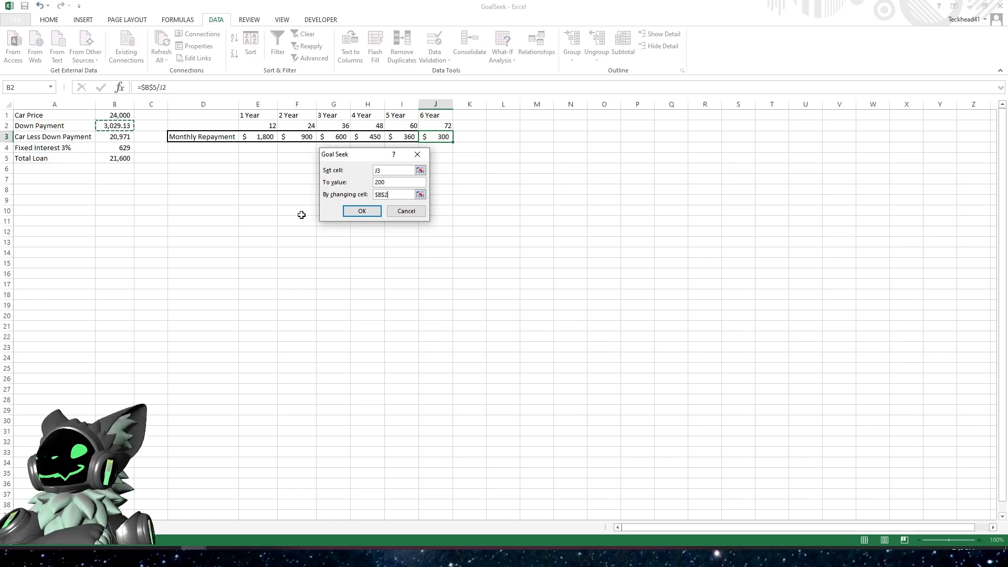
click(369, 213)
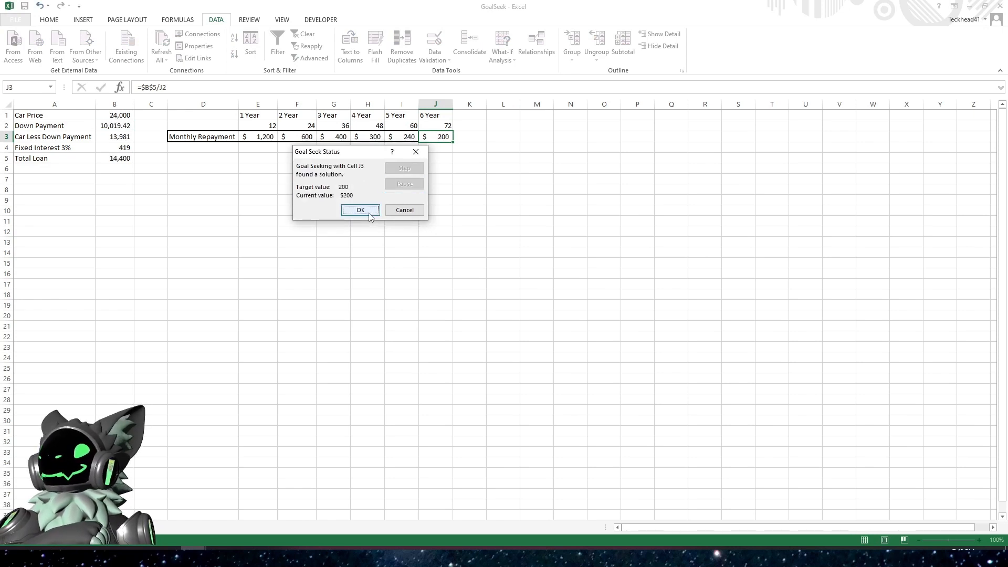
click(370, 213)
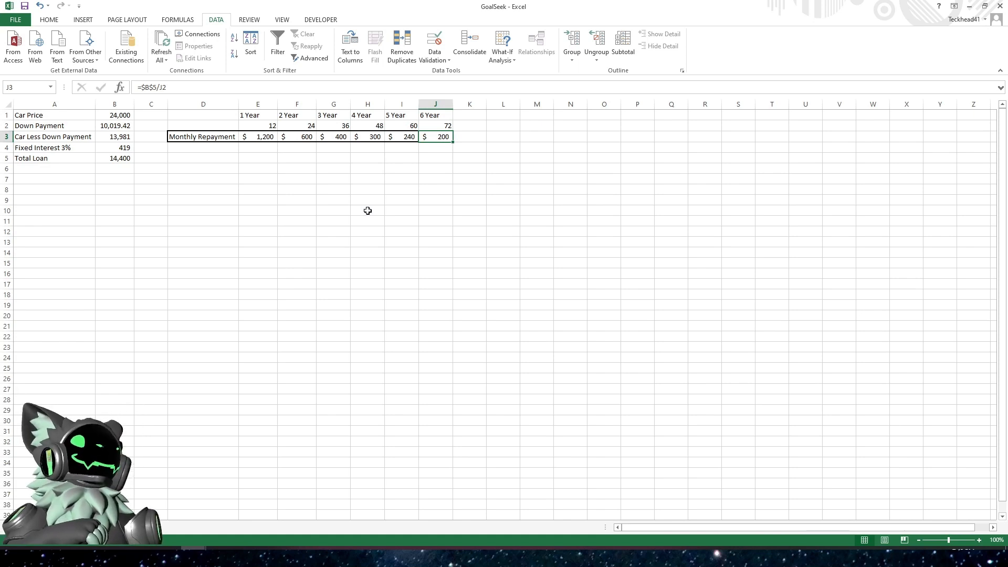
- Examine the 6 Year repayment formula in J3 alongside the down payment in B2
click(331, 185)
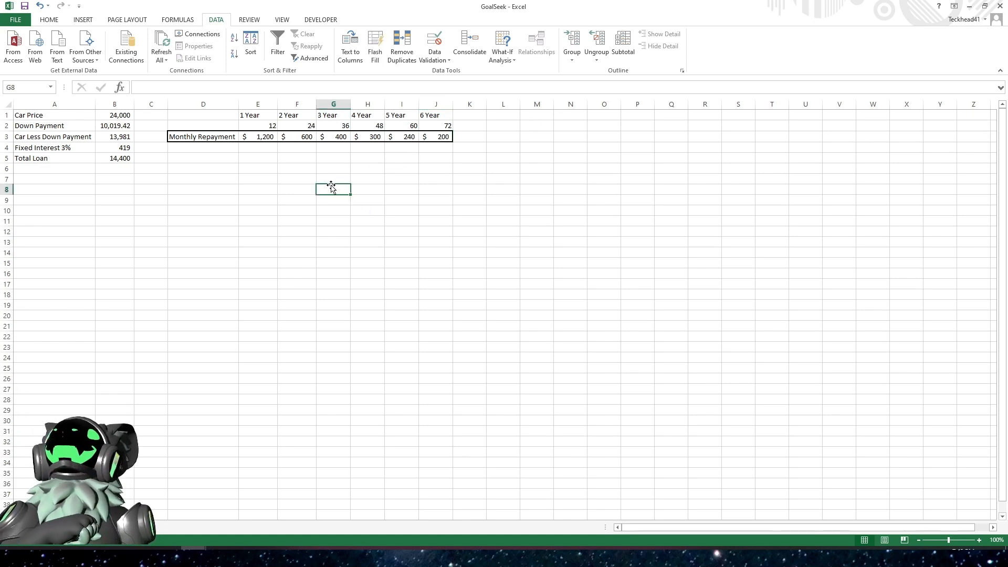
click(435, 136)
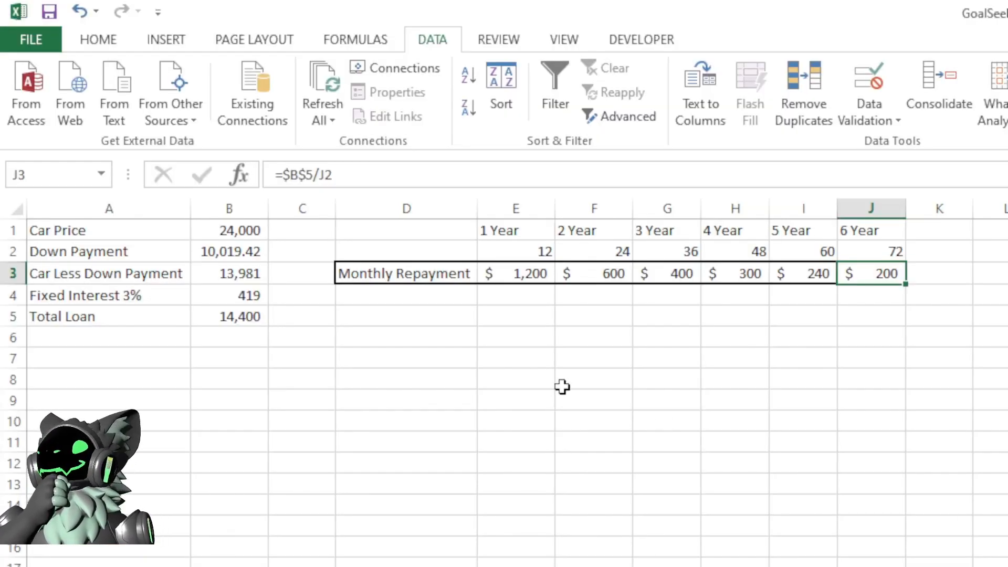
click(235, 252)
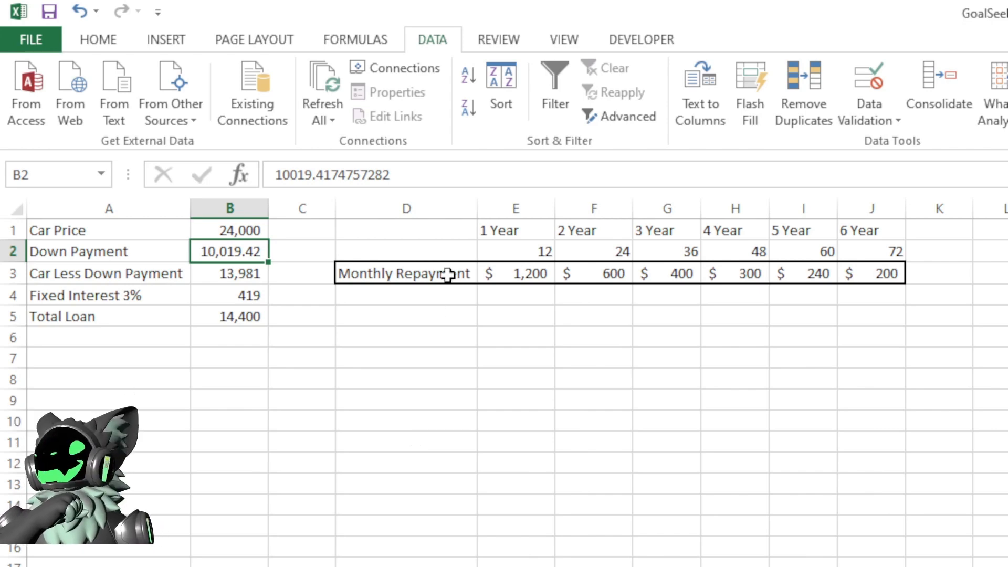
click(872, 274)
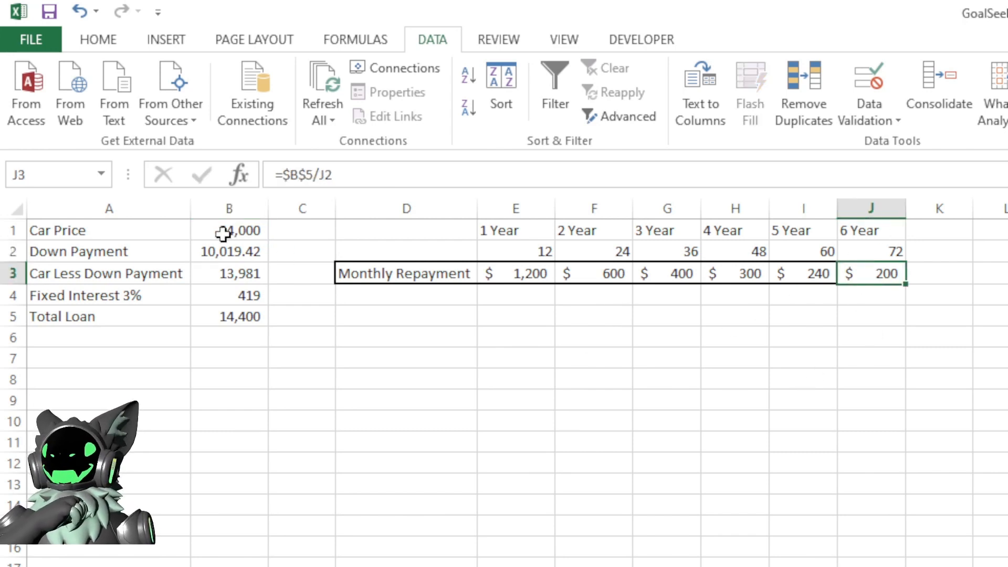
click(515, 419)
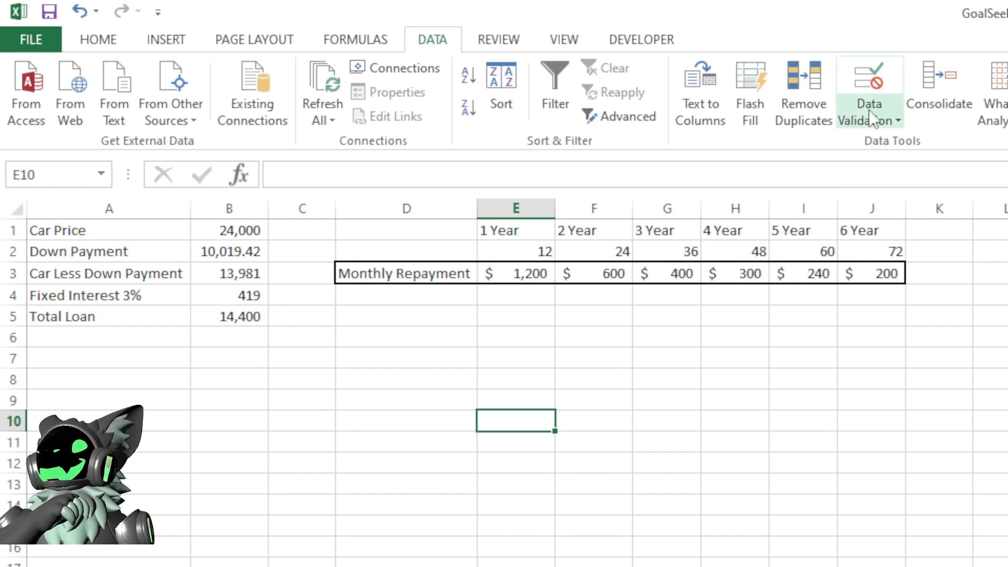
click(866, 420)
- Run Goal Seek to bring the 6 Year repayment in J3 to 350 by changing the down payment in B2, and accept the solution
click(869, 270)
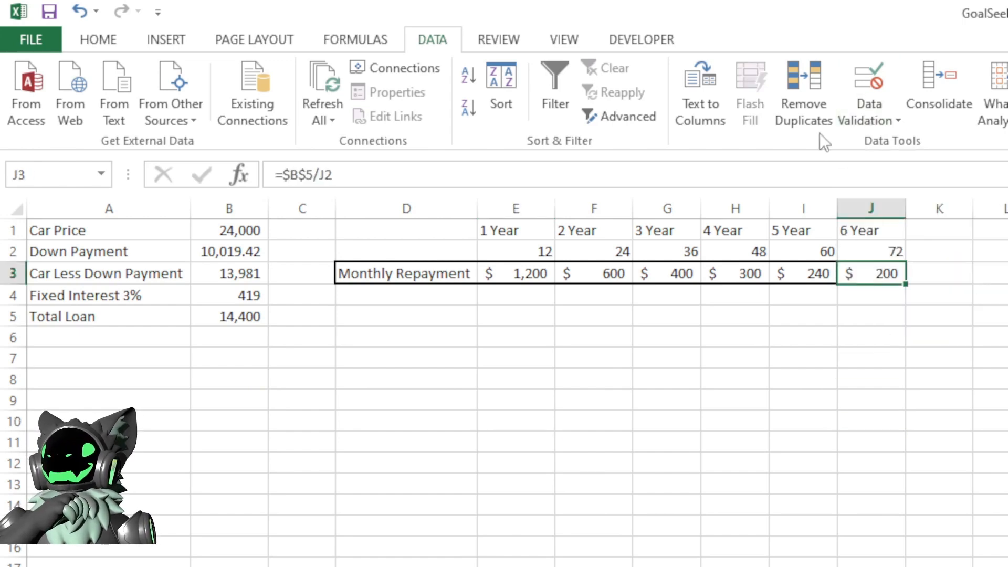
click(864, 107)
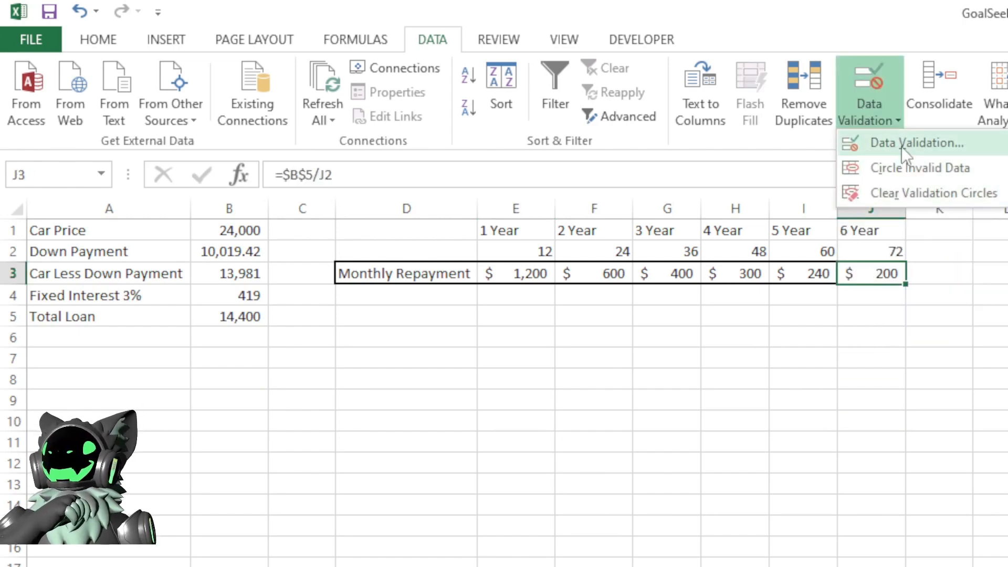
click(1000, 119)
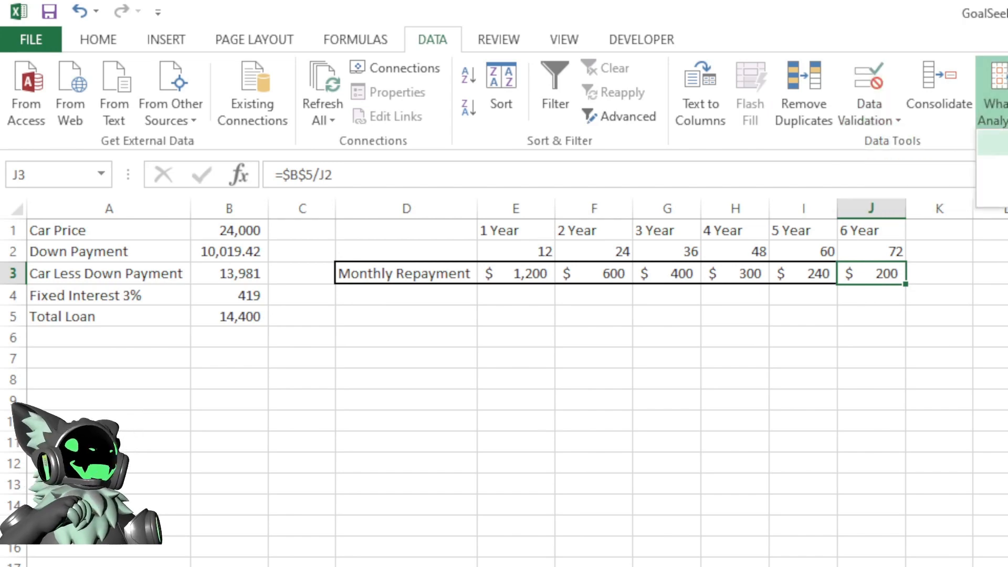
click(996, 168)
drag(717, 317, 797, 313)
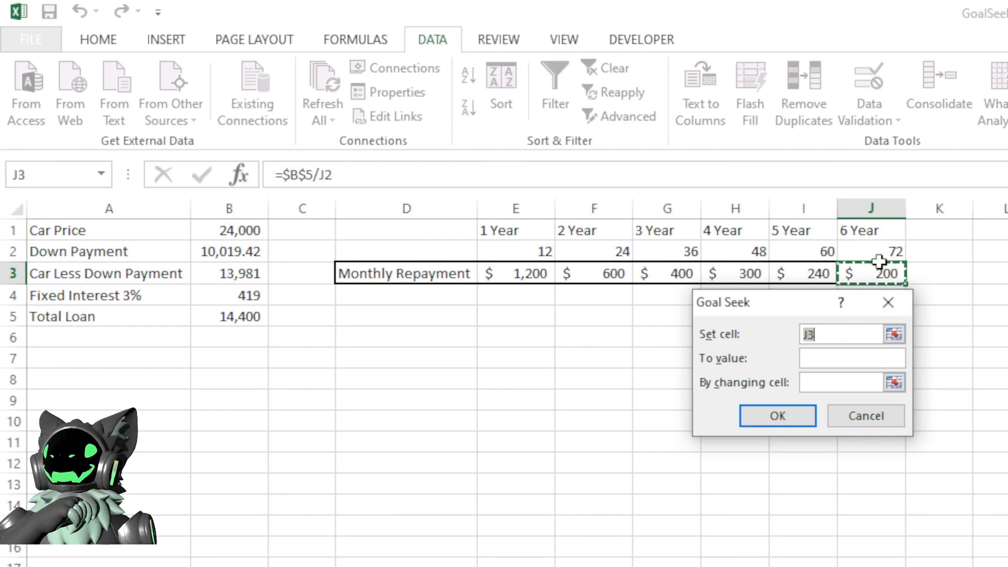
click(816, 359)
text(350)
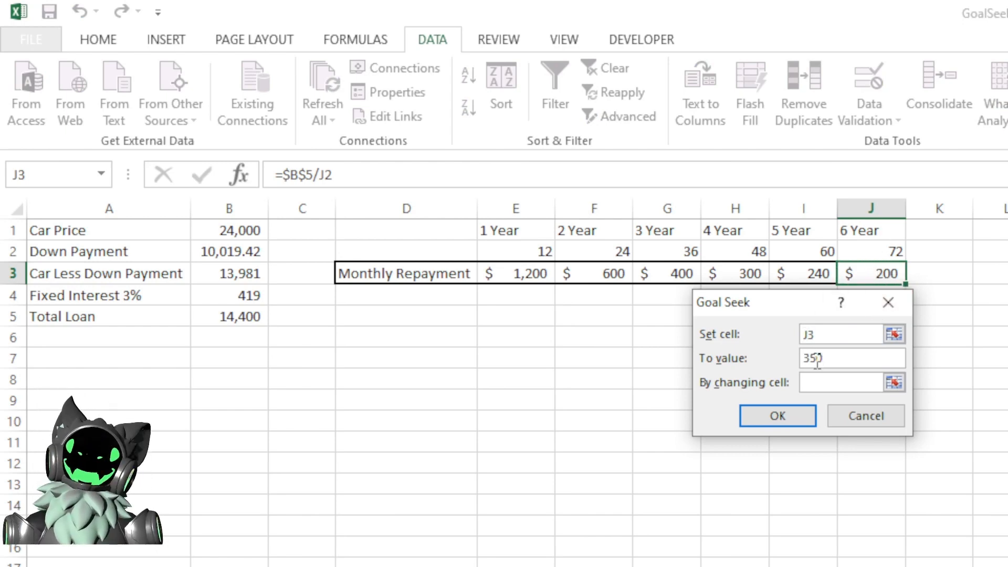
click(821, 377)
click(226, 252)
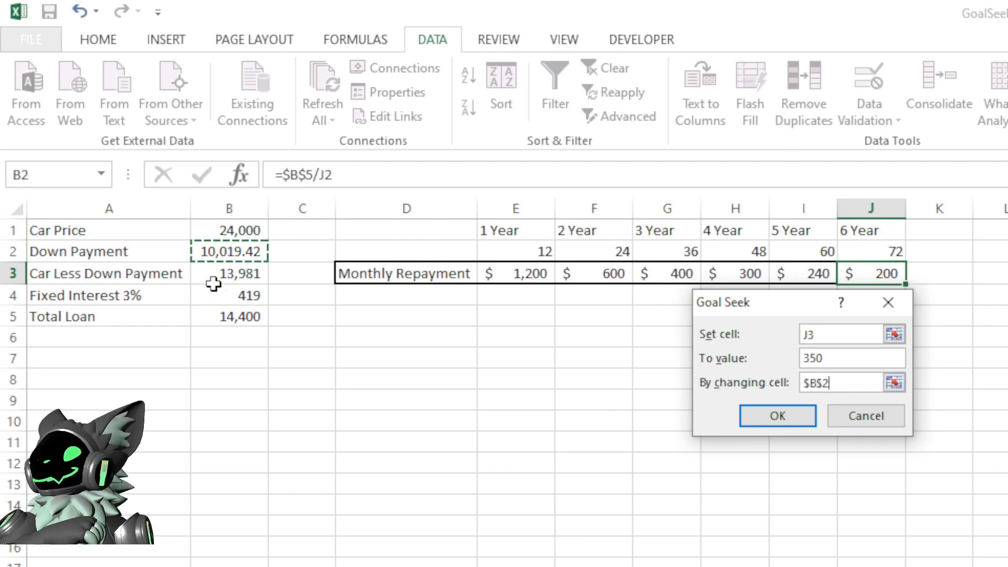
click(744, 418)
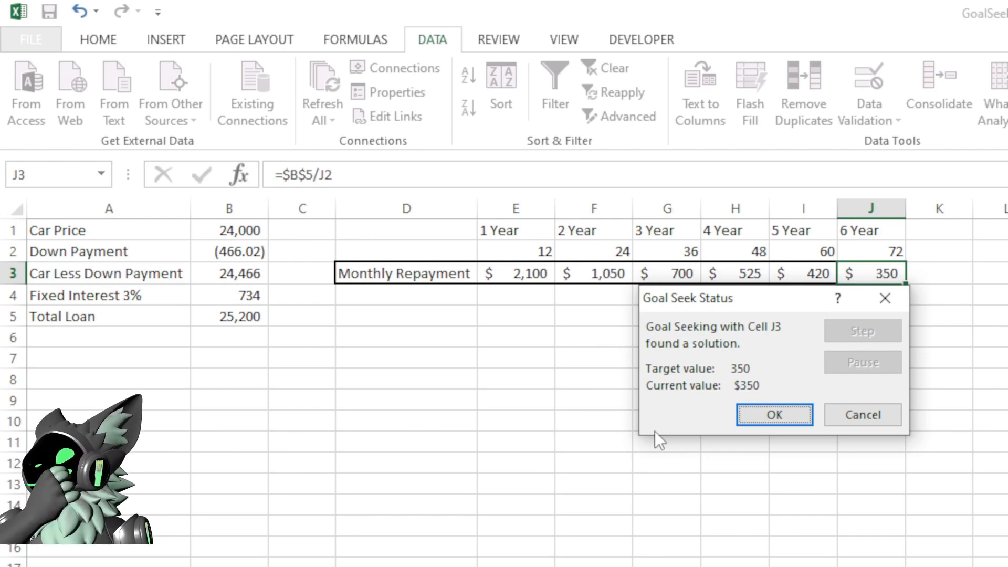
click(772, 415)
- Set the down payment in B2 to 0
click(218, 244)
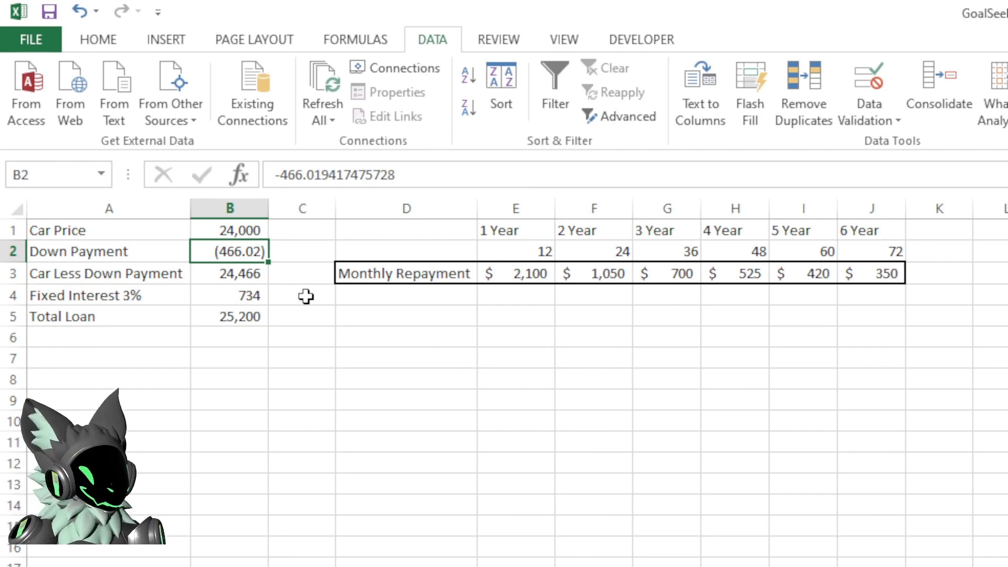
text(0)
key(Return)
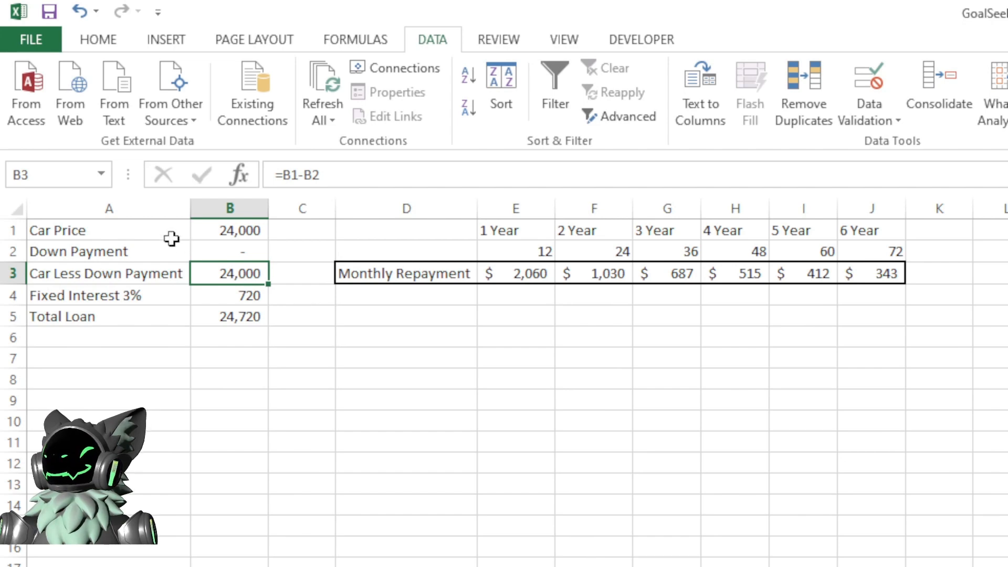
click(237, 253)
- Run Goal Seek on the 6 Year repayment in J3 with a target of 350 by changing B2, and accept the solution
click(889, 272)
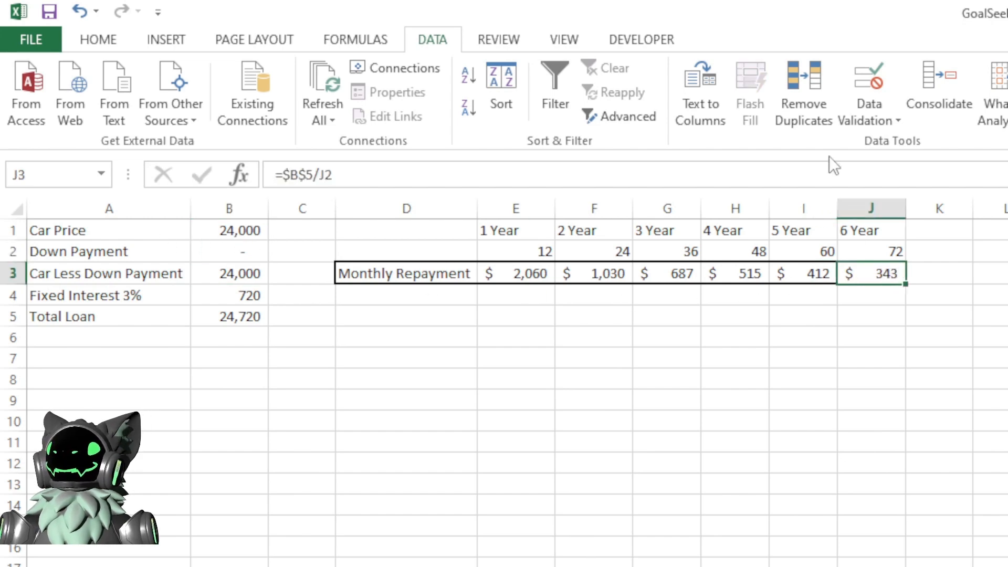
click(991, 107)
click(993, 168)
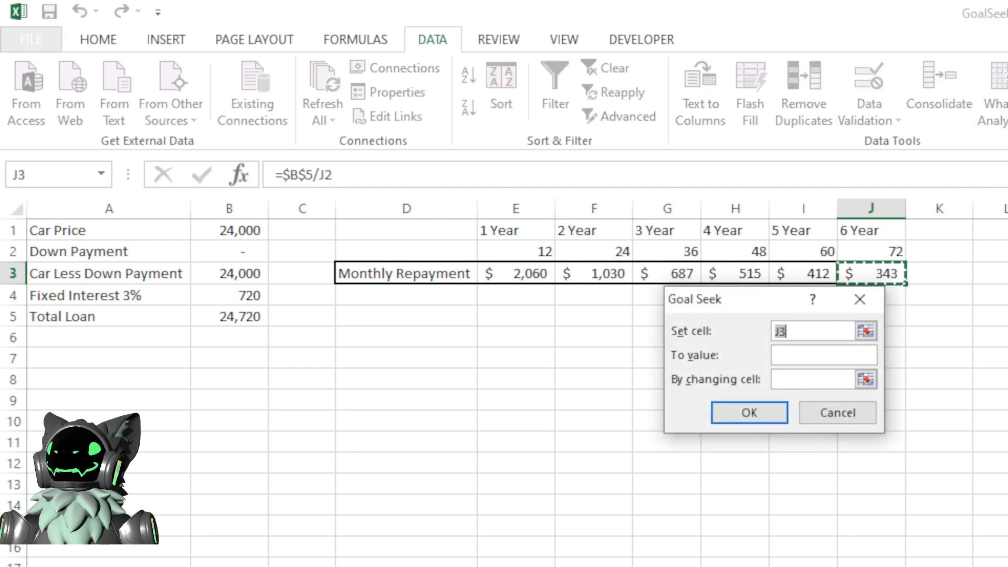
click(802, 355)
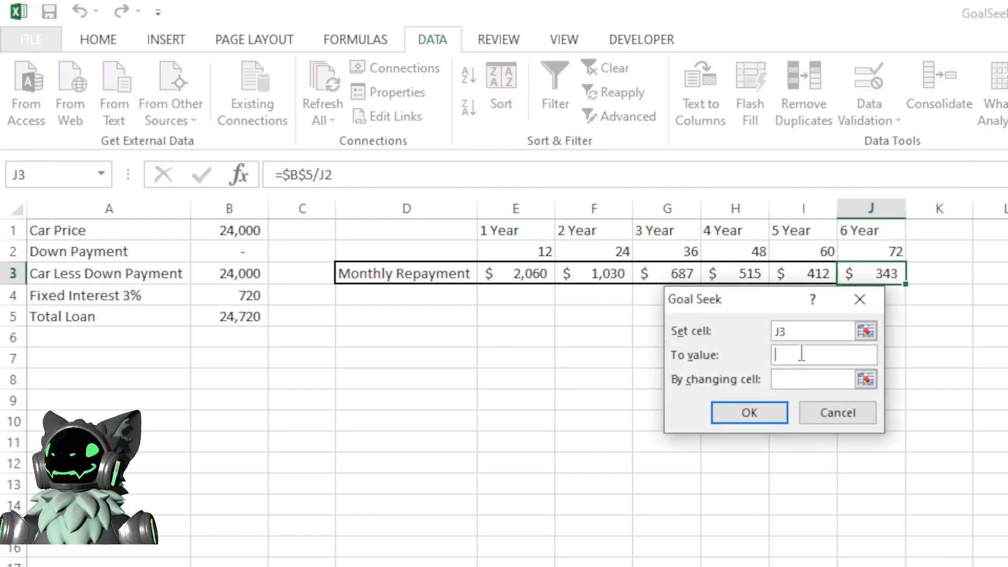
text(3)
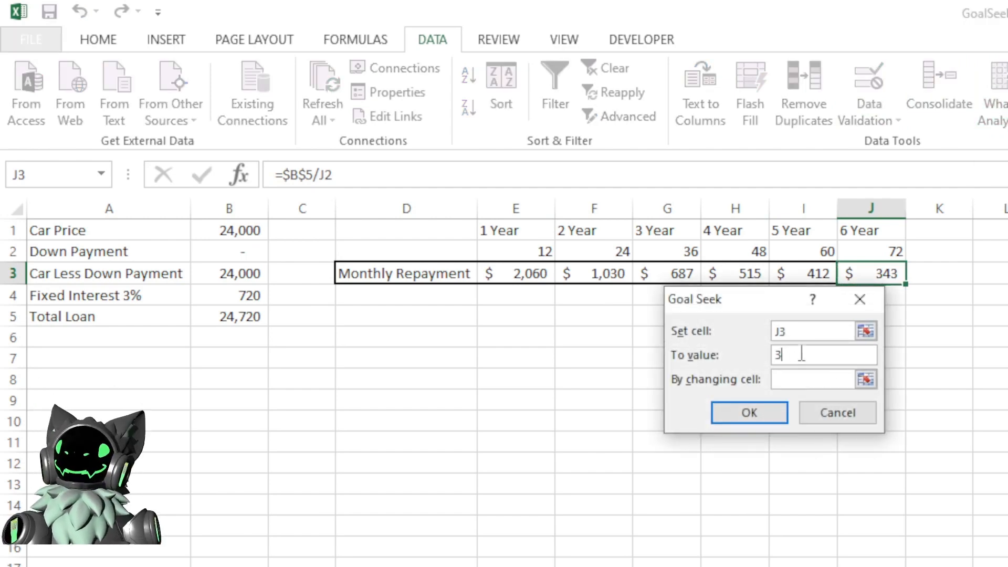
text(50)
click(796, 379)
click(243, 258)
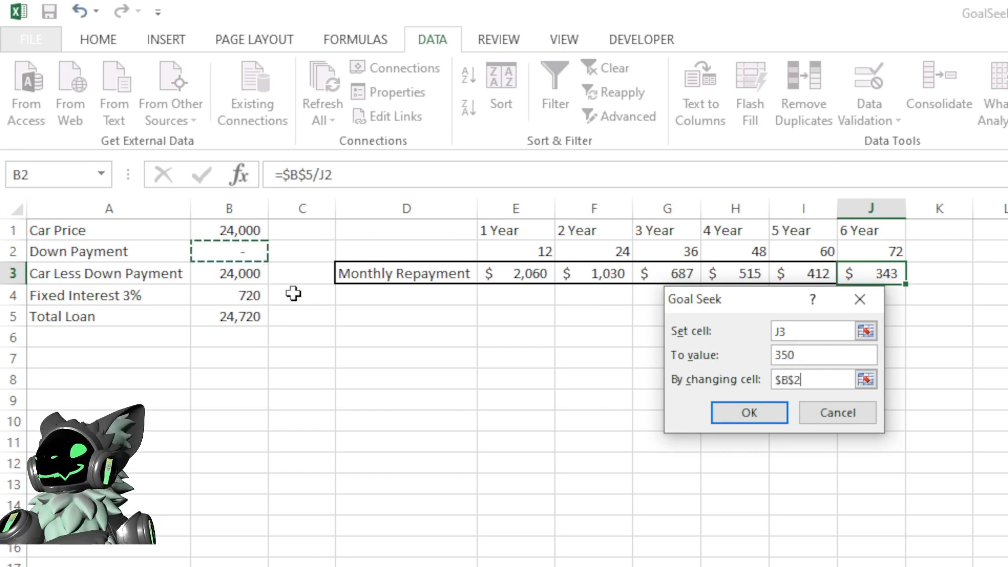
click(747, 412)
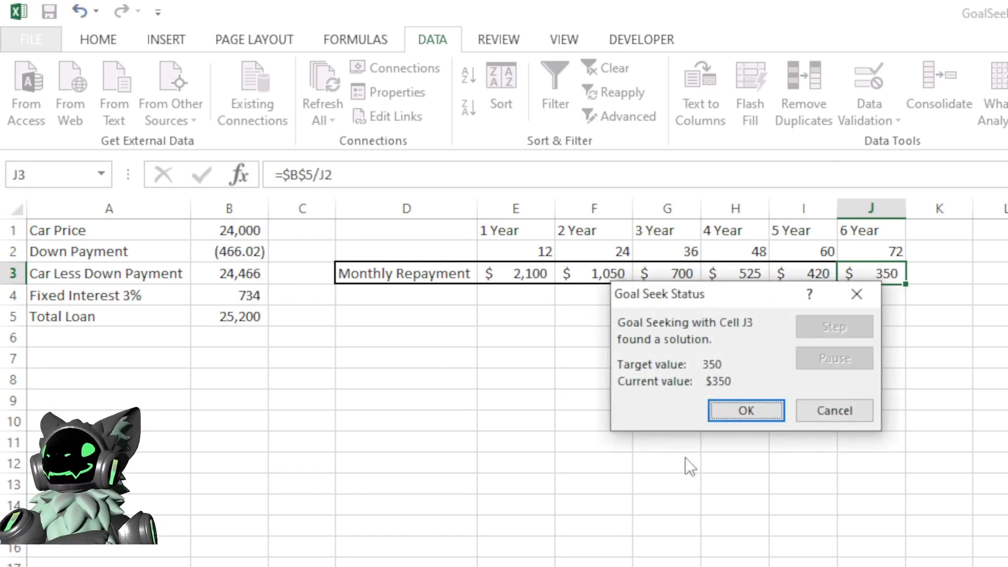
click(742, 409)
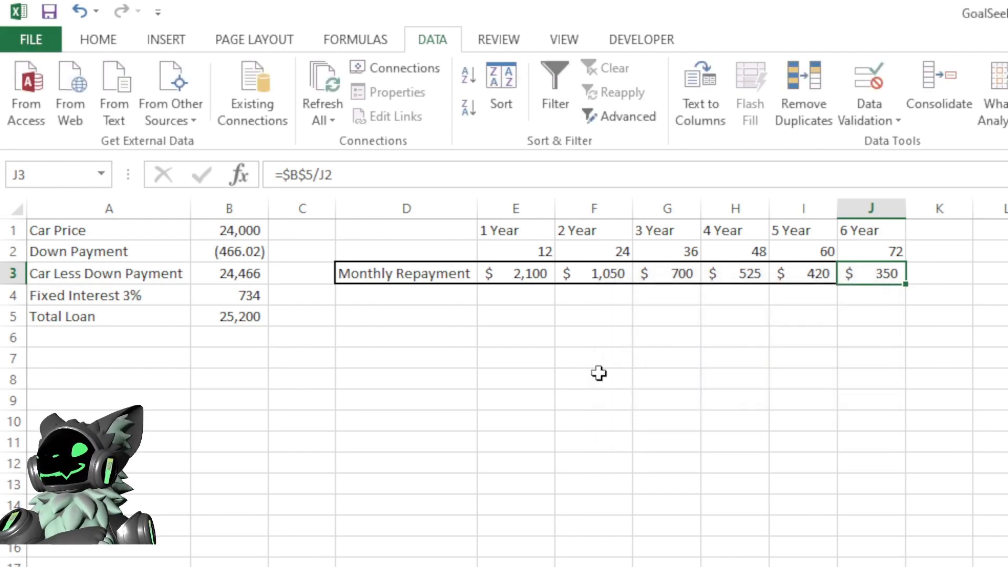
- Reset the down payment in B2 to 0
click(223, 251)
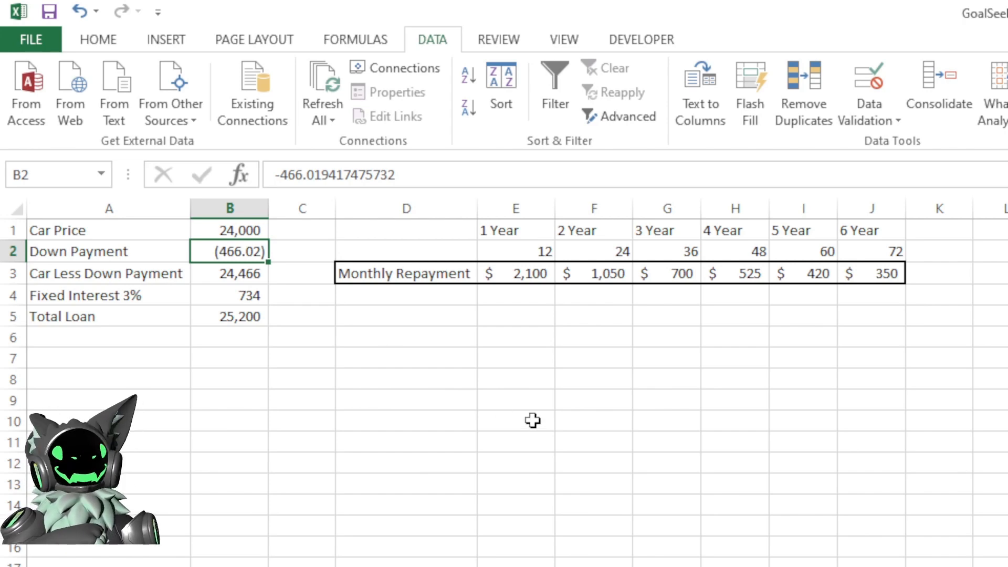
key(F2)
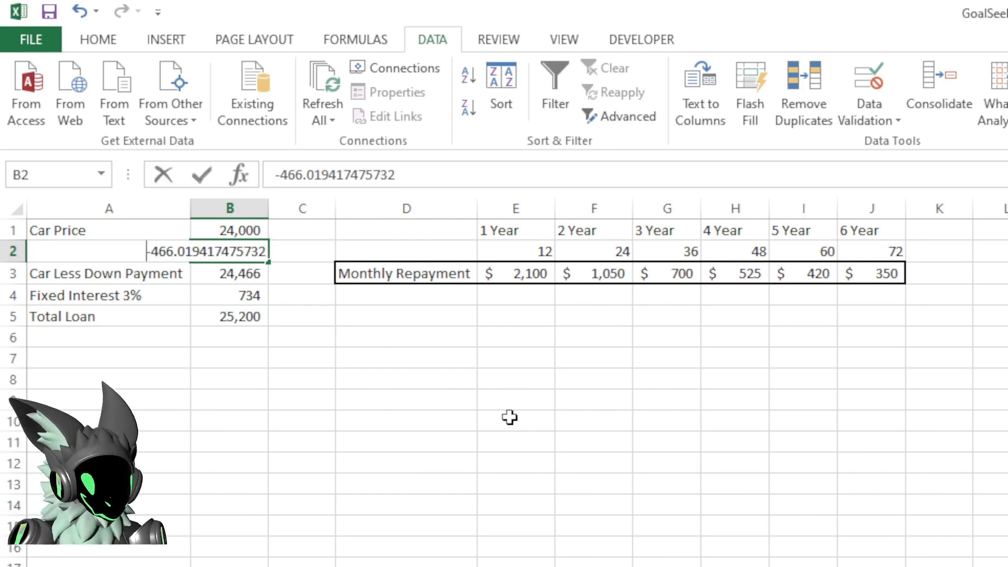
key(shift+Home)
text(0)
key(Return)
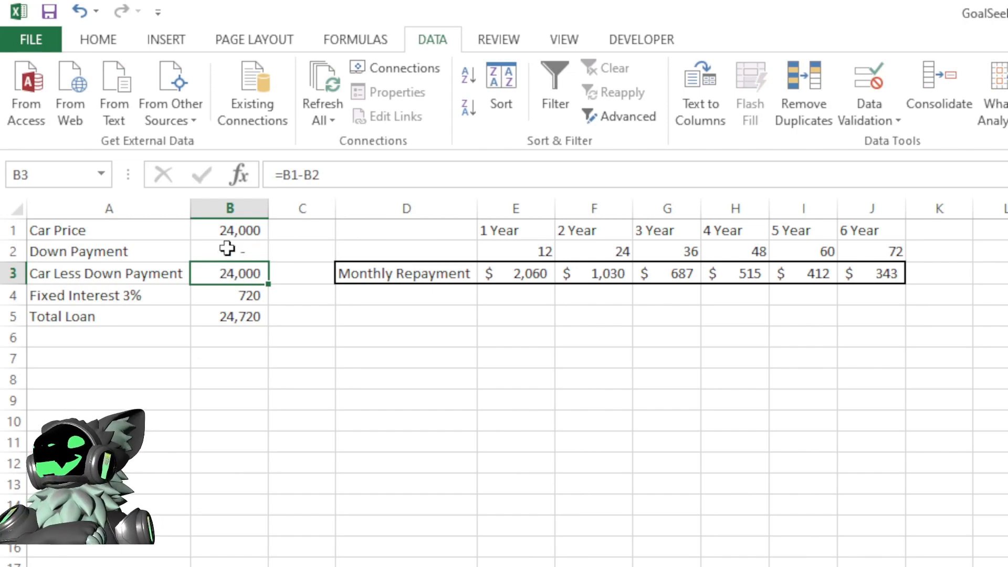
- Run Goal Seek to bring the 3 Year repayment in G3 to 300 by changing the down payment in B2, and accept the solution
click(641, 349)
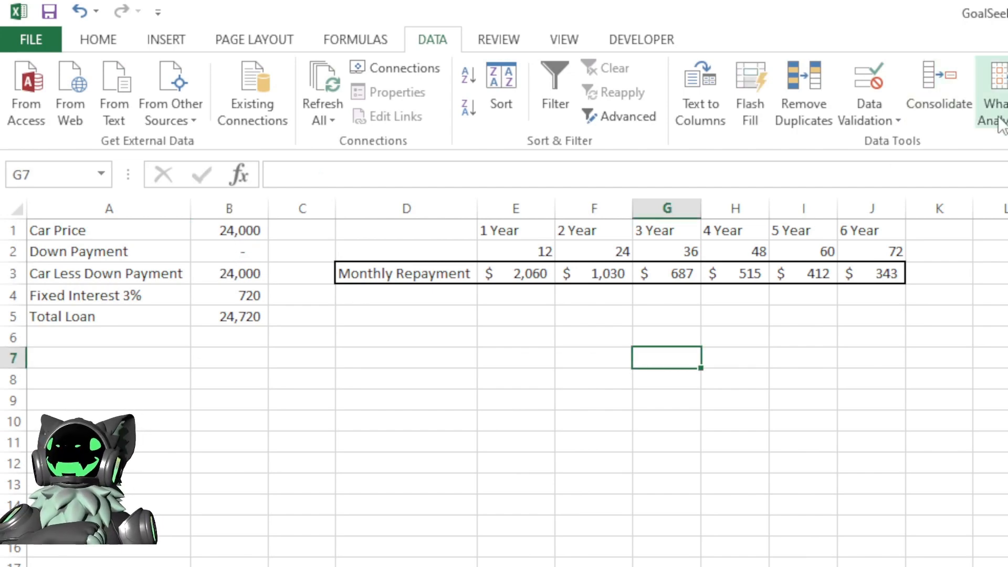
click(994, 105)
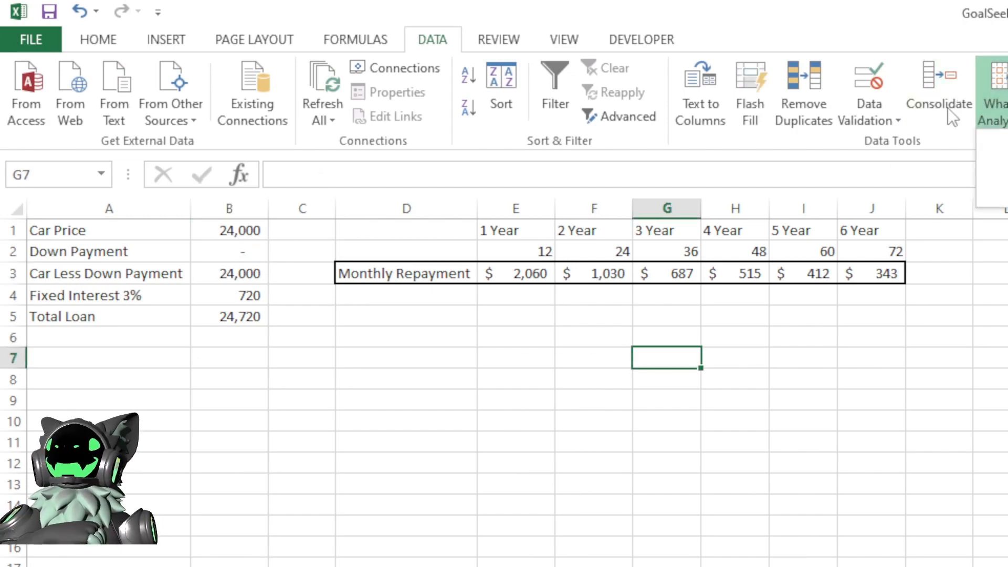
click(993, 169)
drag(717, 298, 654, 346)
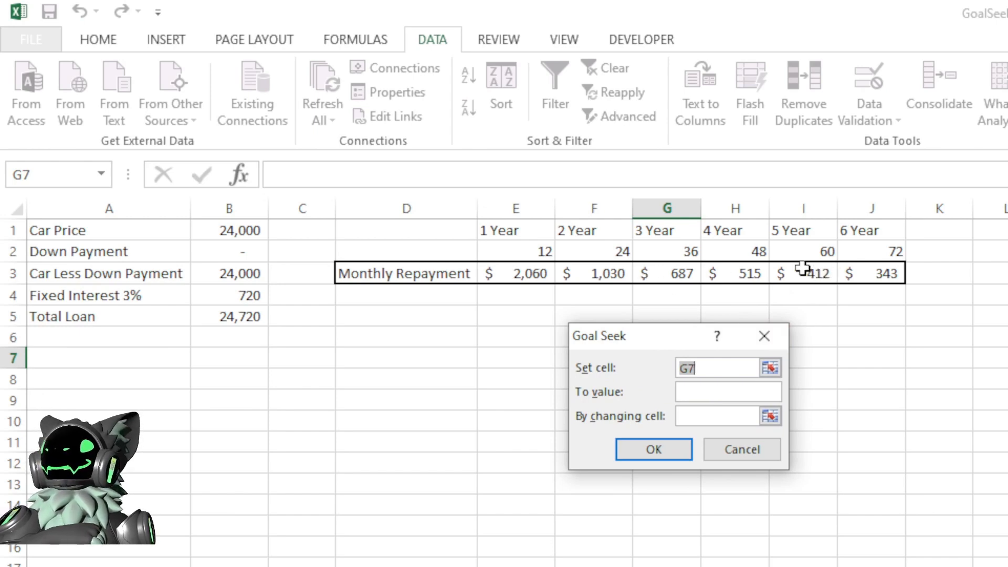
click(684, 270)
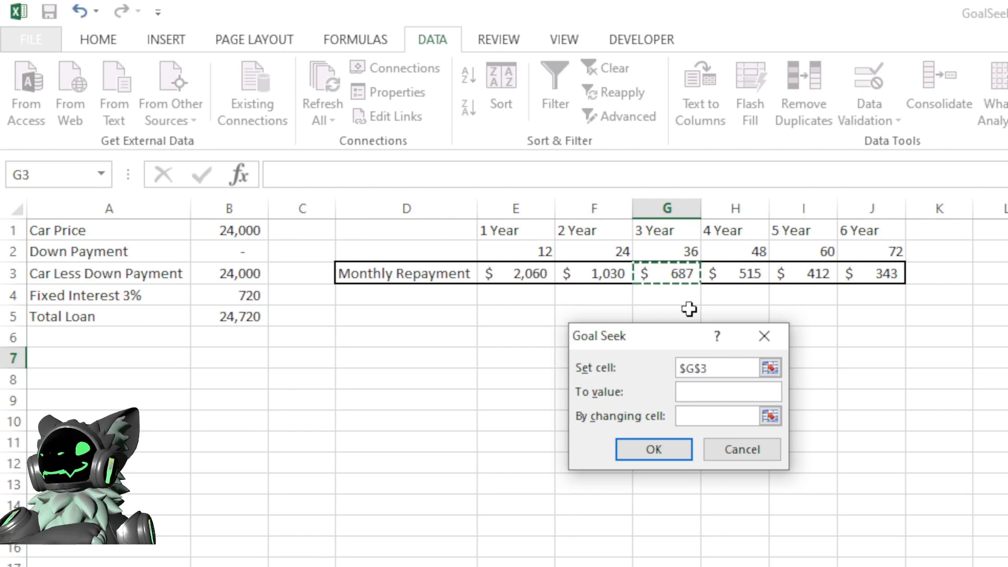
click(697, 389)
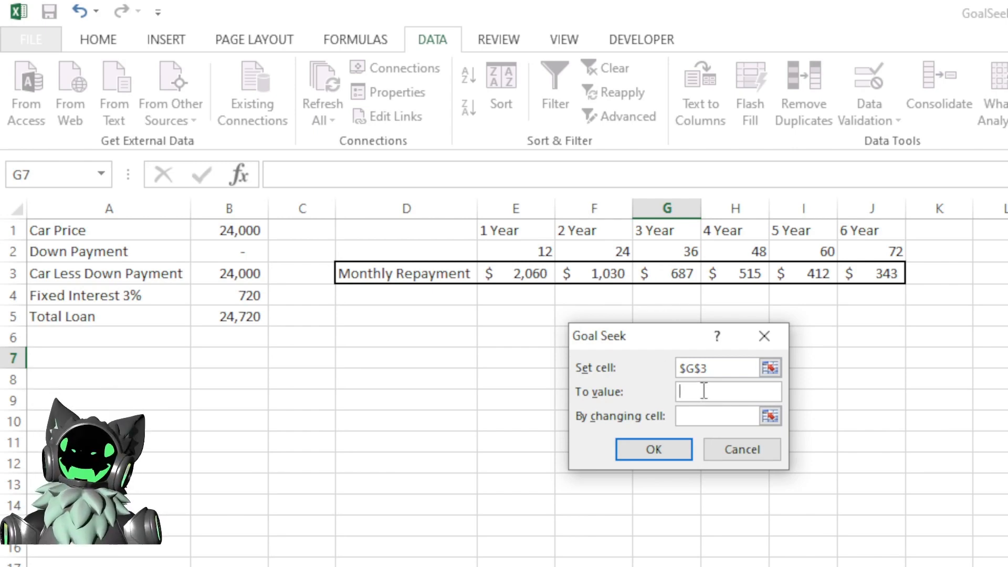
text(300)
click(694, 416)
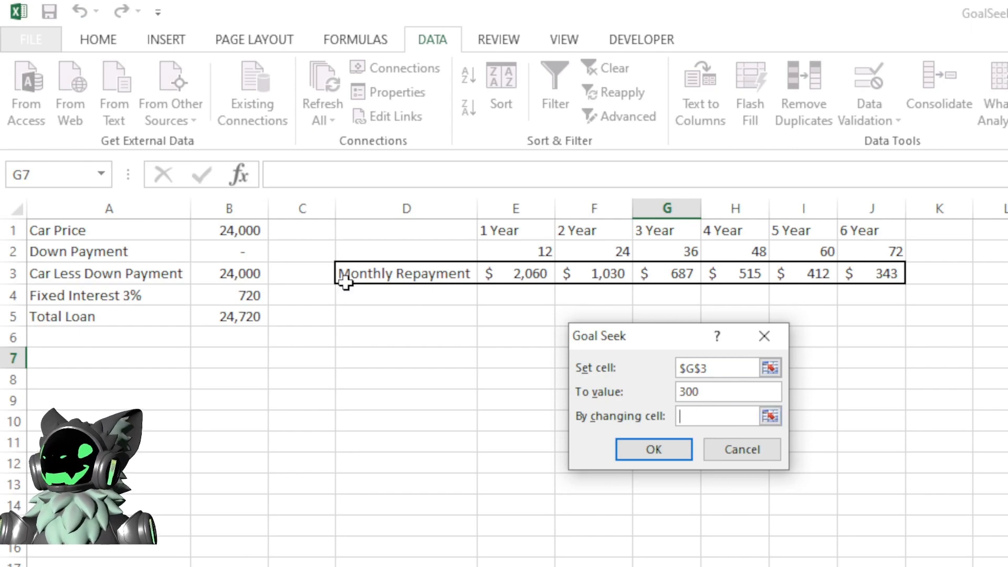
click(249, 252)
click(661, 444)
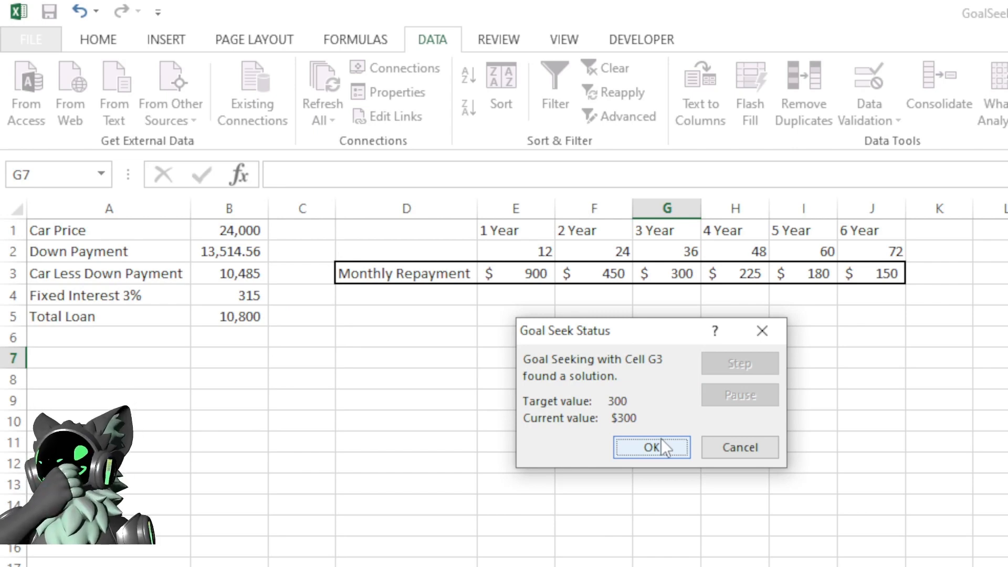
click(654, 447)
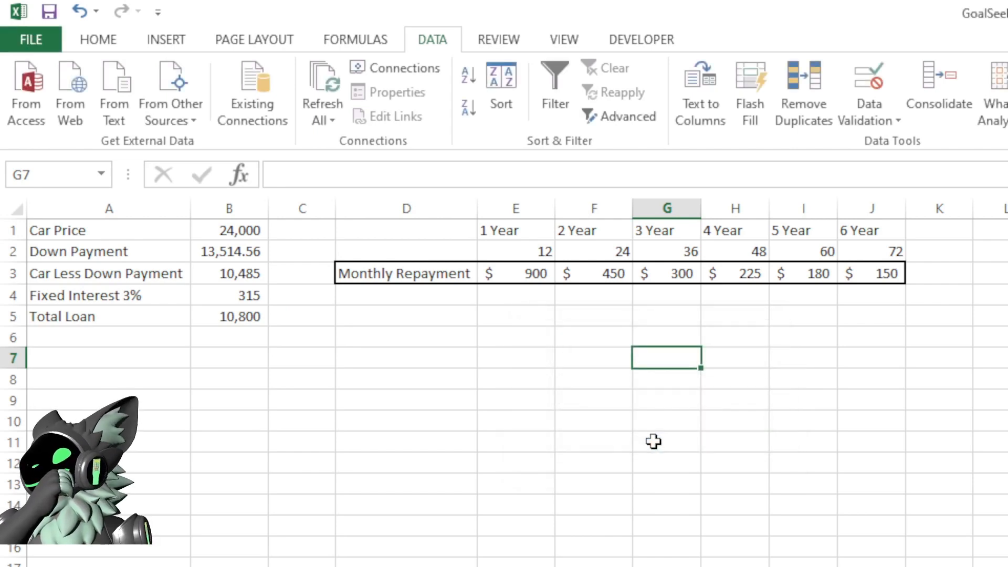
- Run Goal Seek to bring the 2 Year repayment in F3 to 400 by changing the down payment in B2, and accept the solution
click(202, 235)
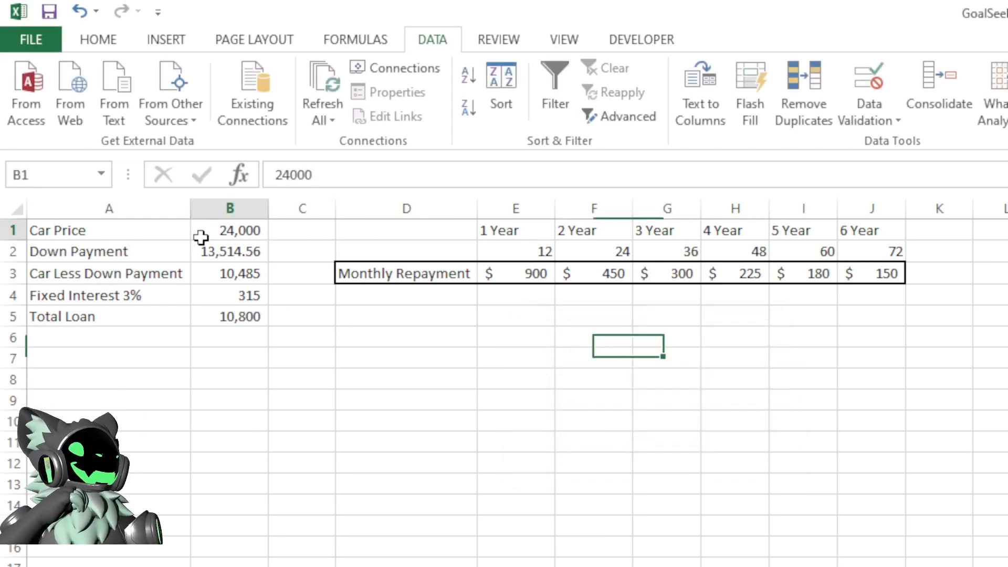
click(243, 247)
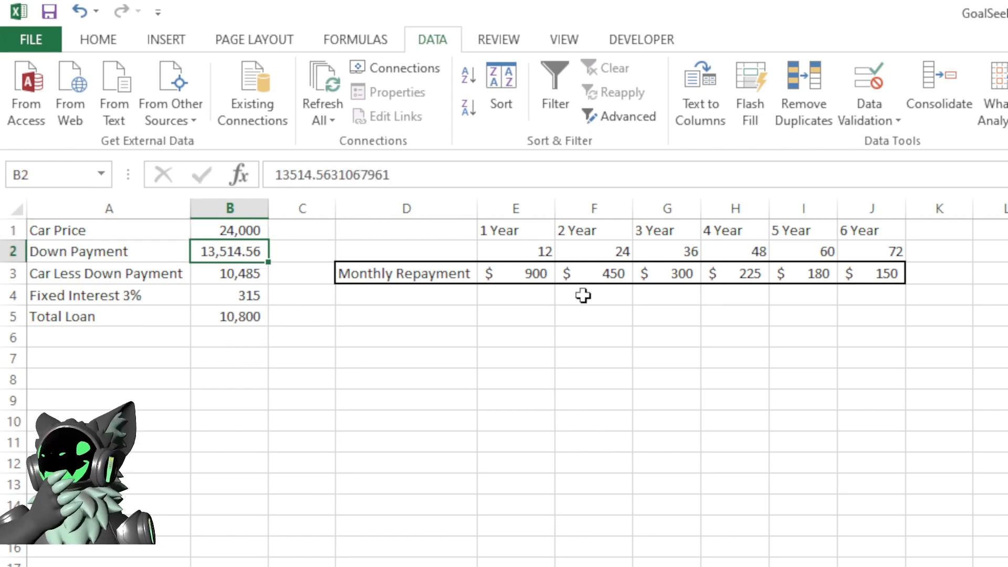
click(985, 116)
click(994, 168)
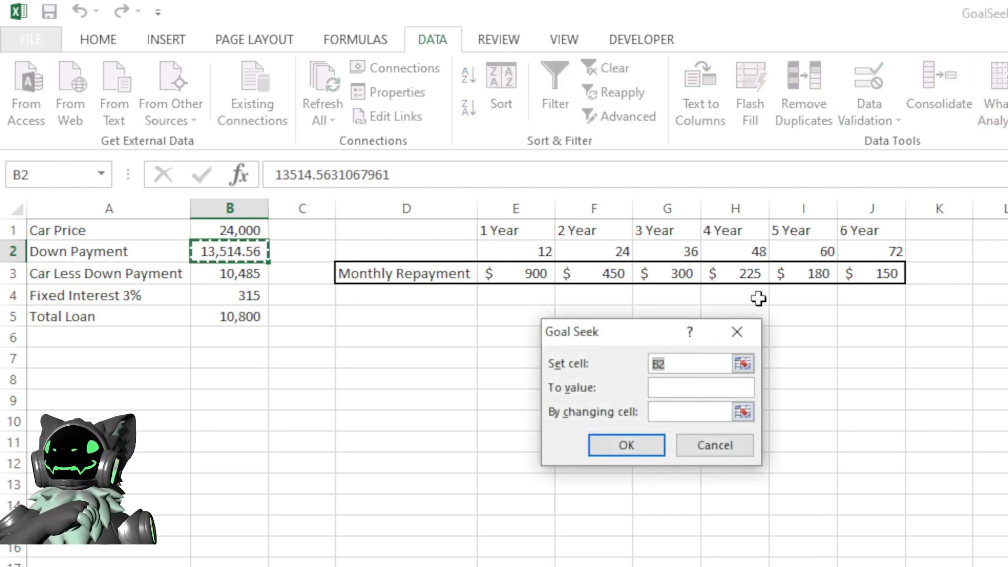
drag(638, 339, 484, 320)
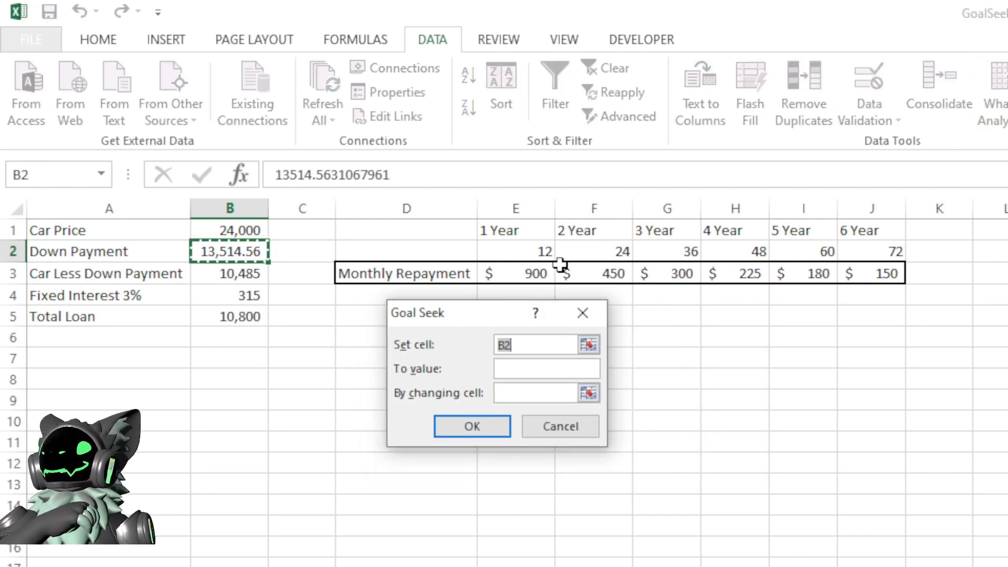
click(604, 273)
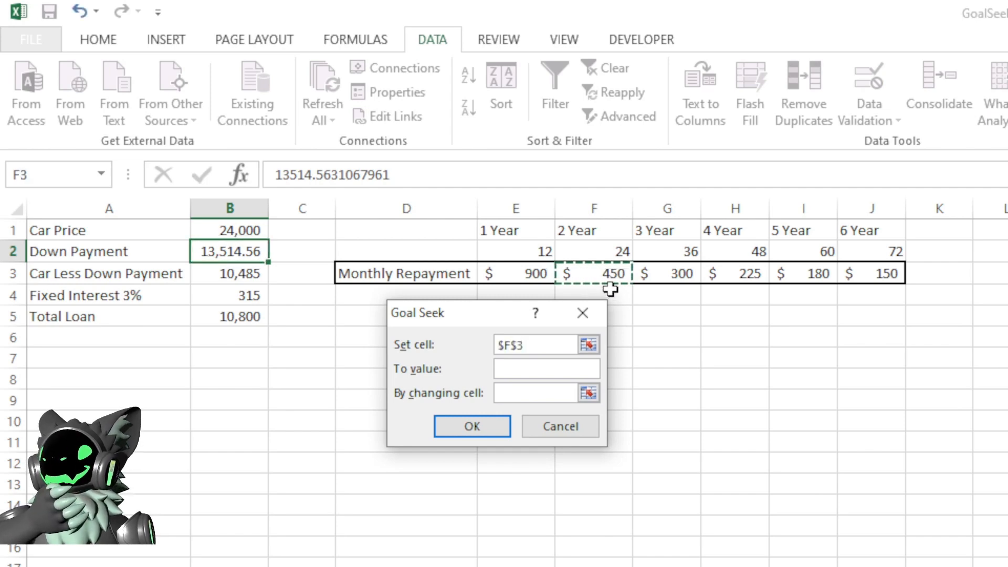
click(518, 369)
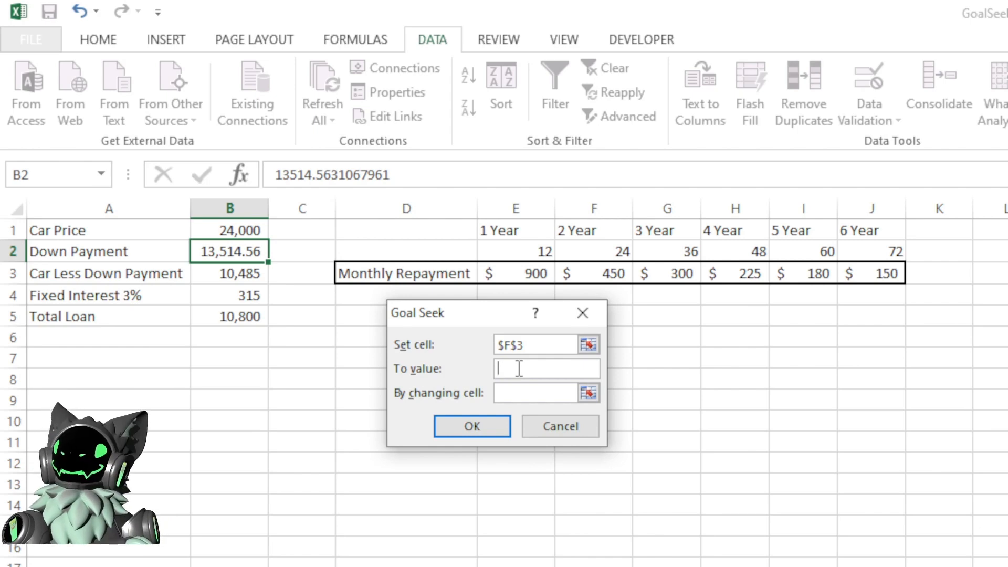
text(400)
click(527, 394)
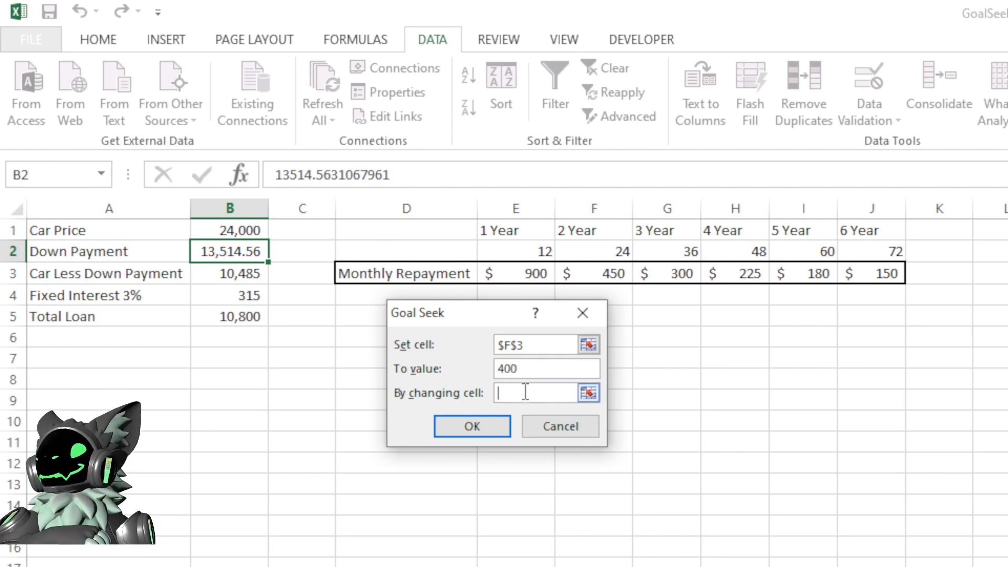
click(238, 255)
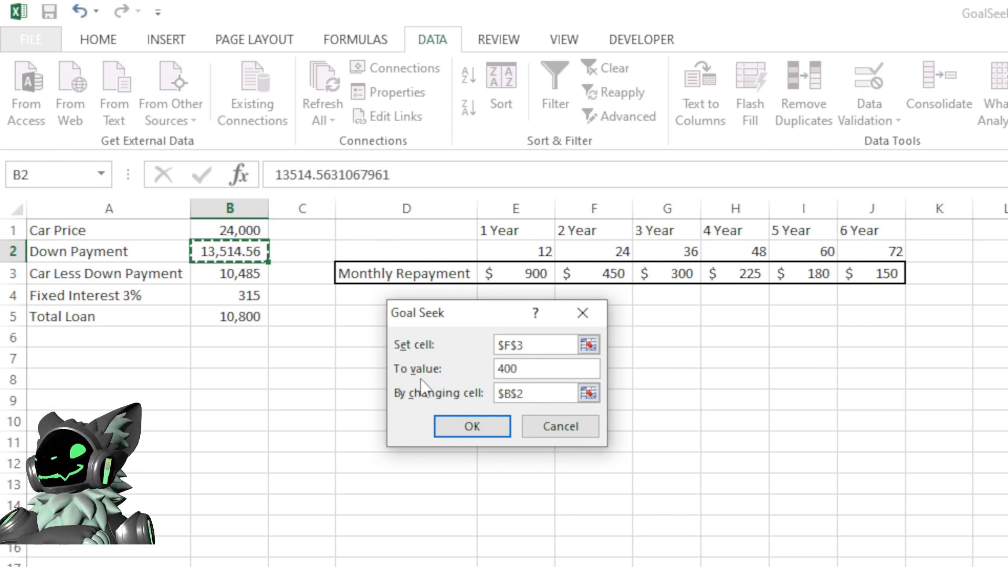
click(464, 427)
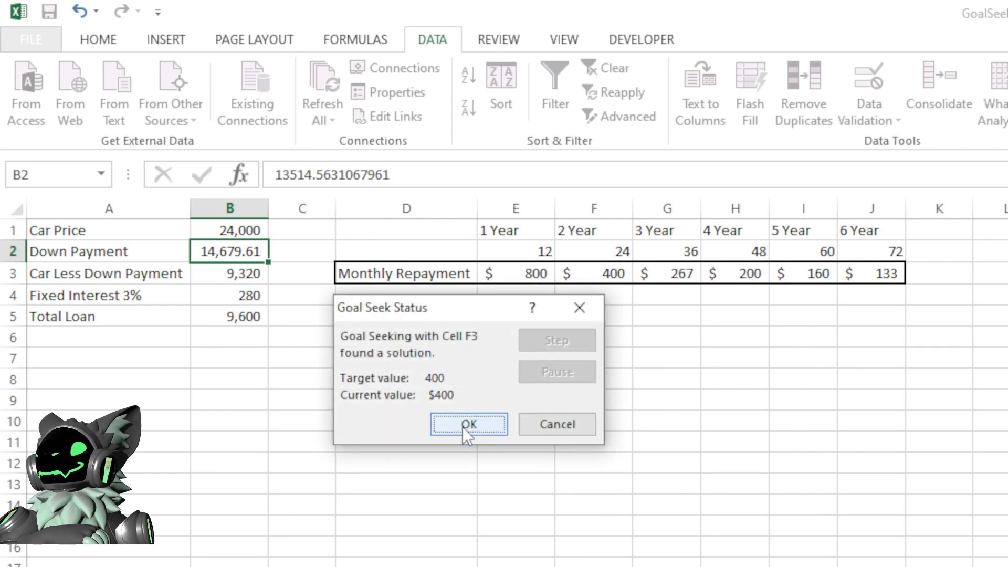
click(469, 425)
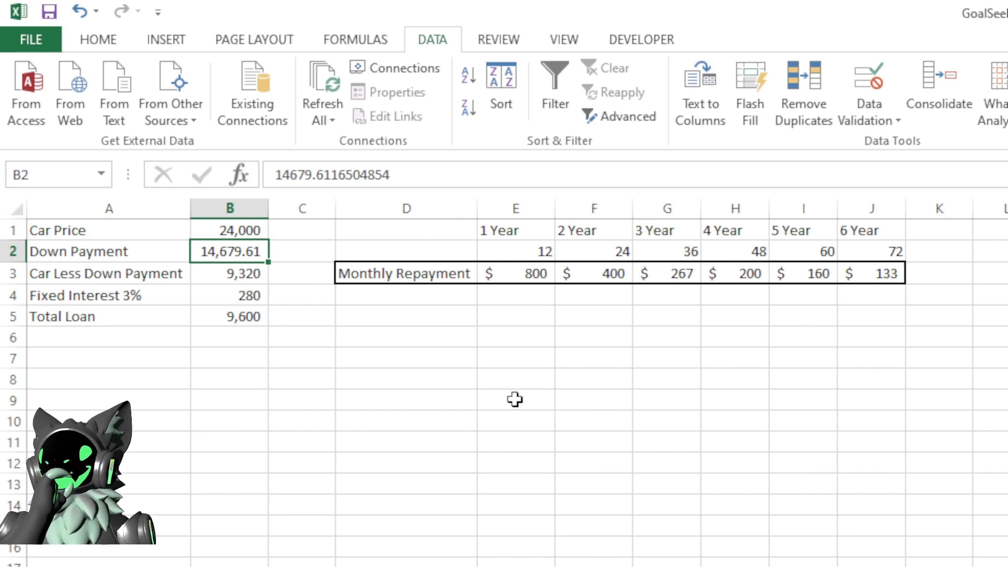
- Set the down payment in B2 back to 0
click(747, 273)
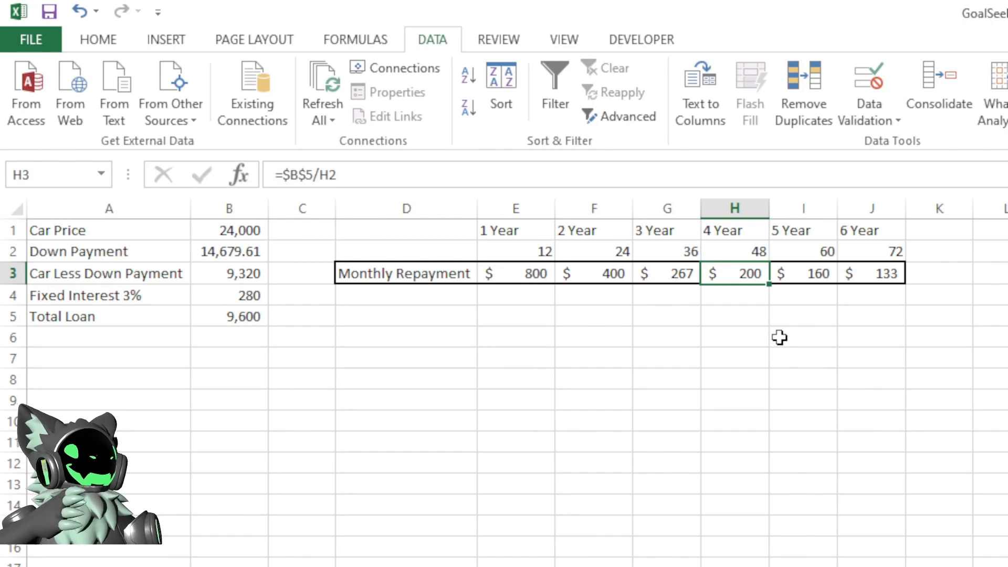
click(536, 335)
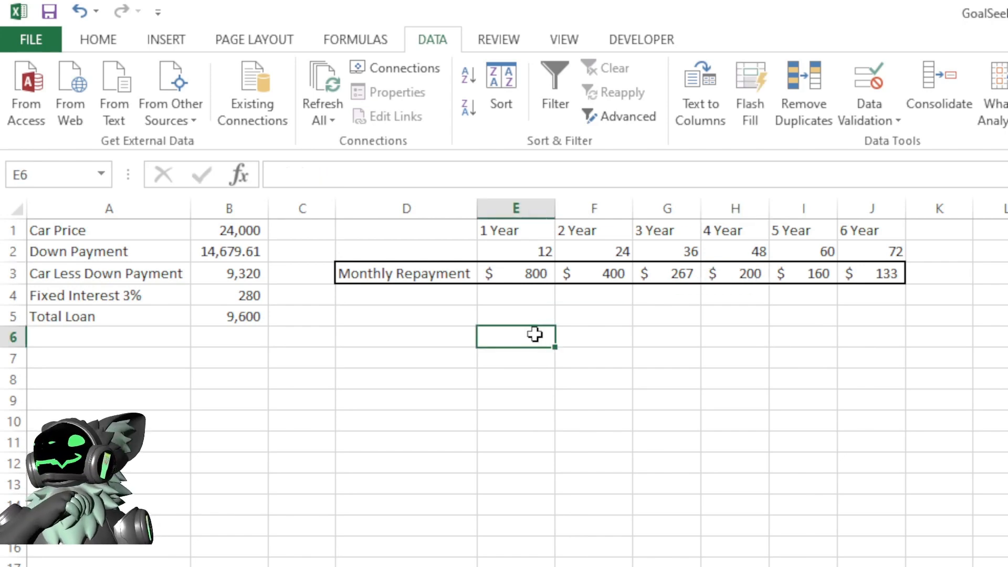
click(225, 256)
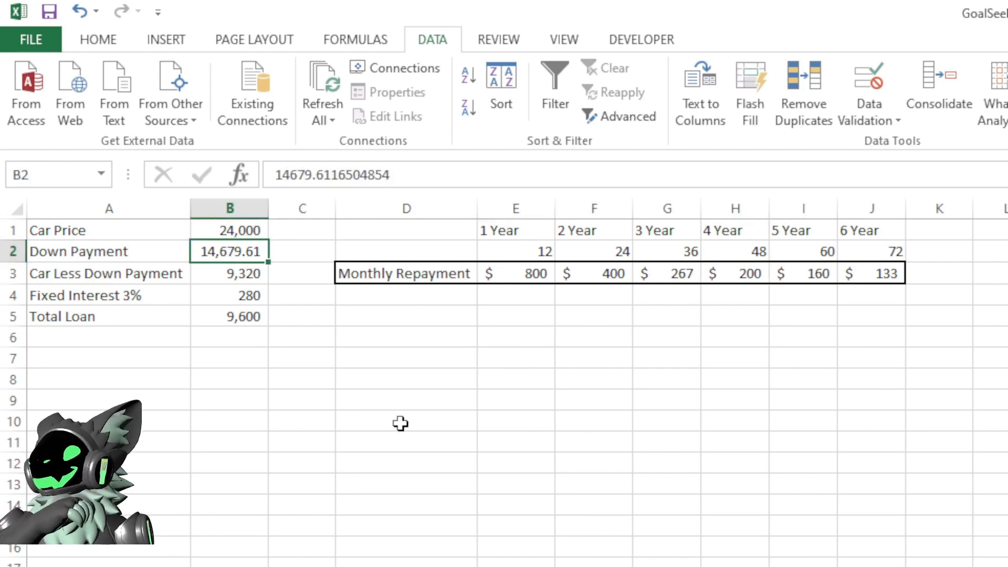
text(0)
key(Return)
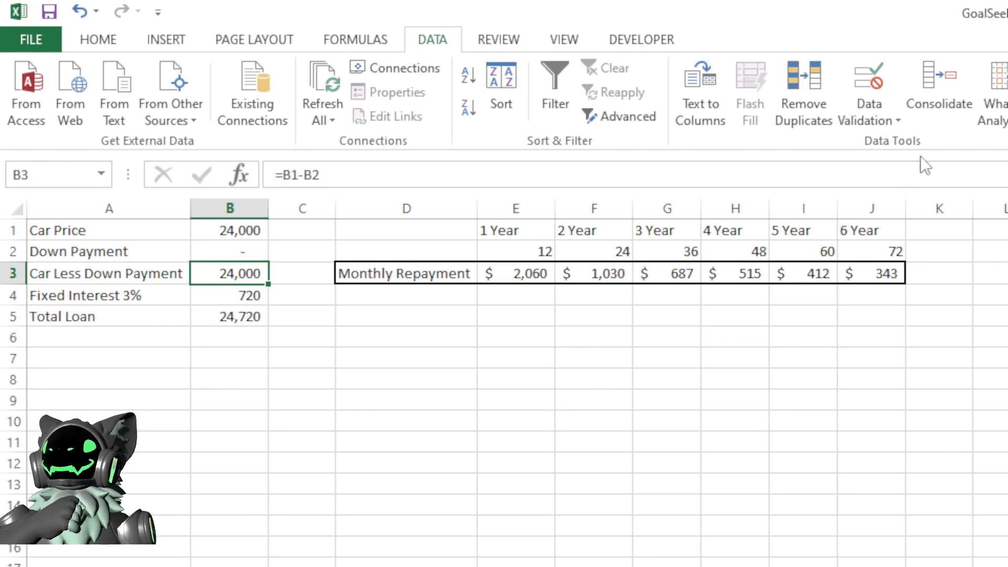
- Run Goal Seek to bring the 6 Year repayment in J3 to 200 by changing the car price in B1, and accept the solution
click(1000, 126)
click(1001, 168)
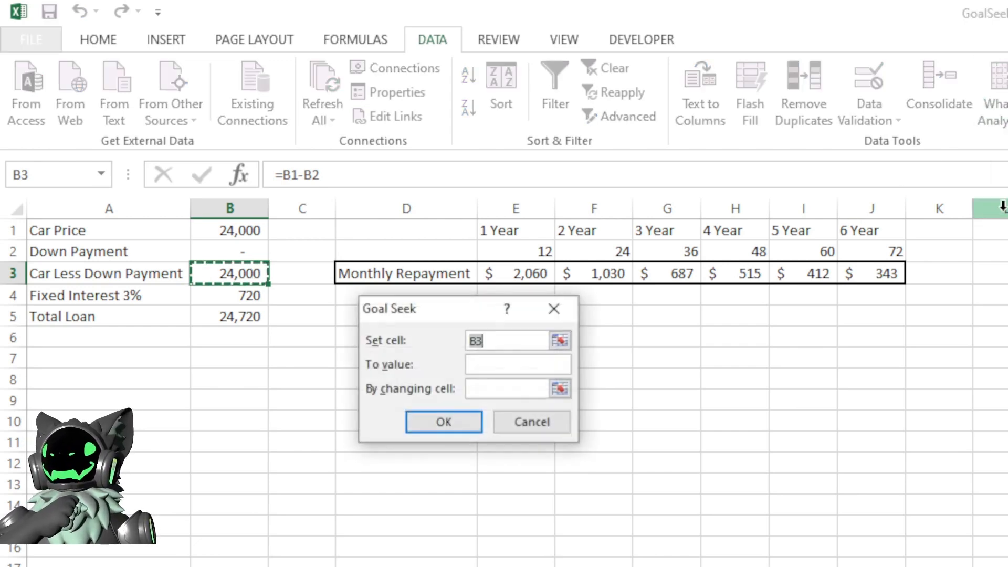
drag(449, 311, 694, 307)
click(891, 270)
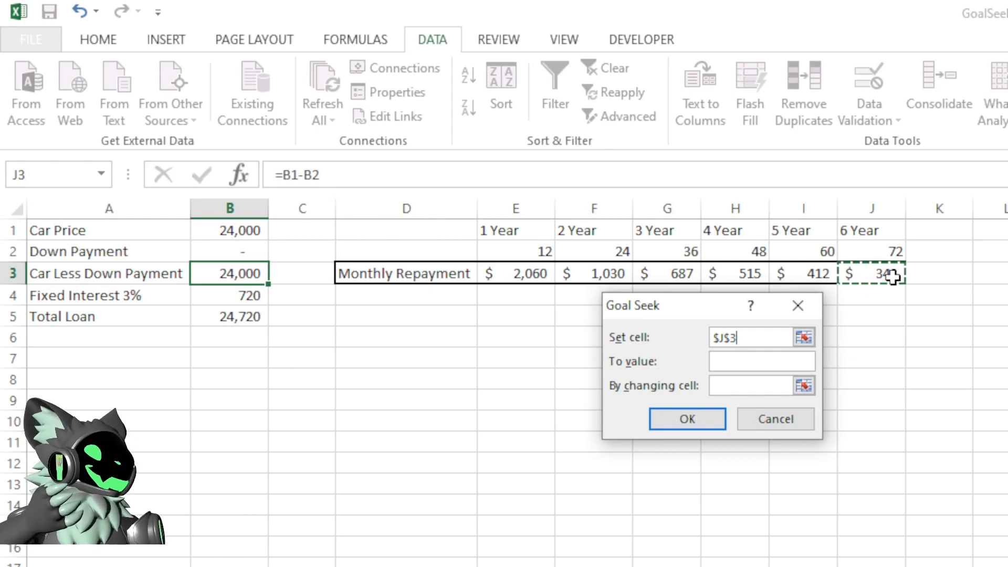
click(762, 360)
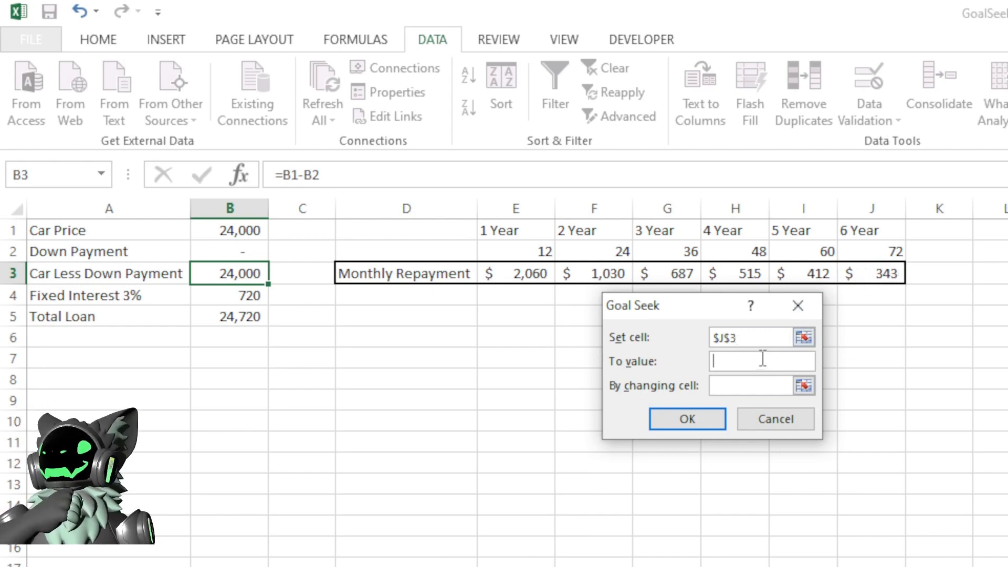
text(200)
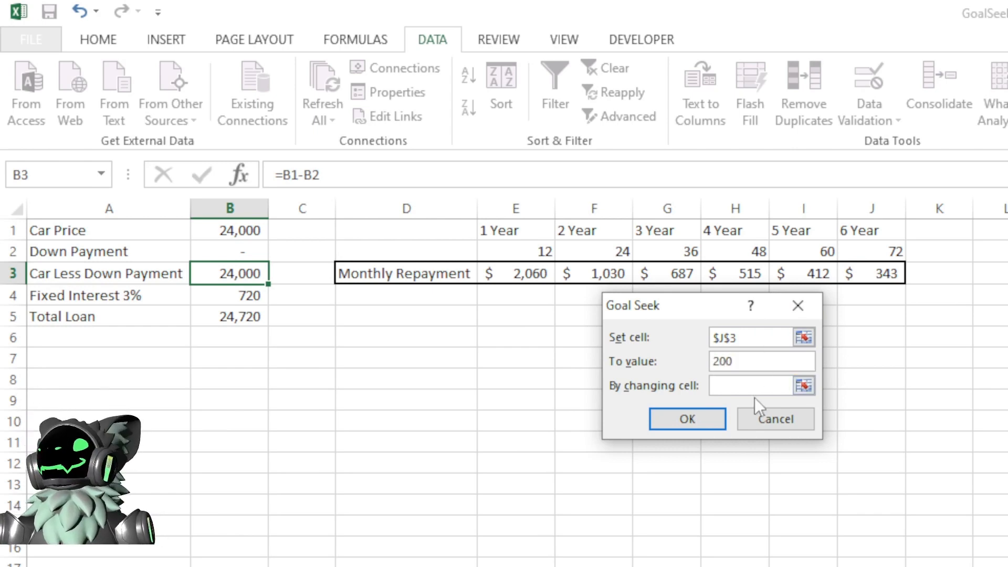
click(750, 389)
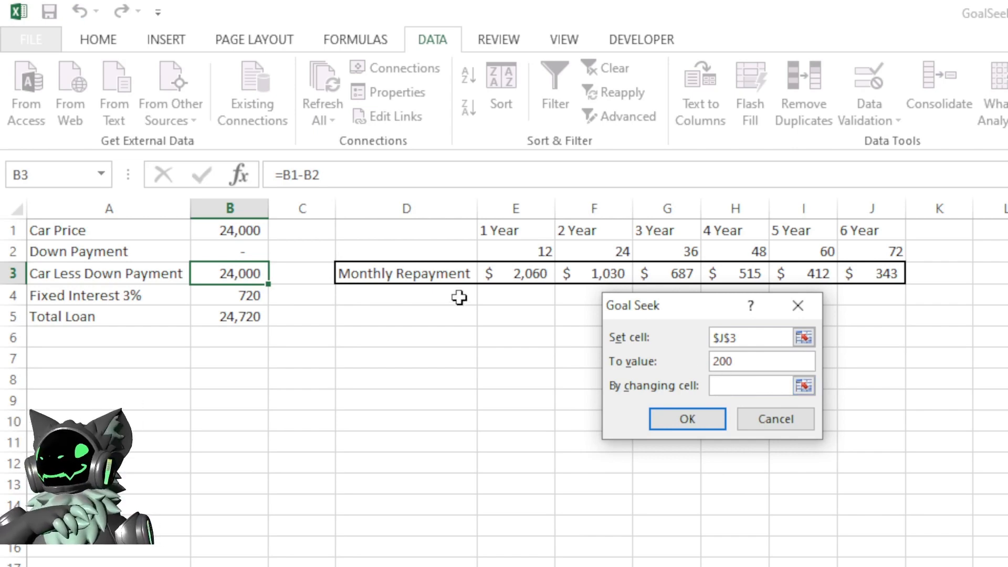
click(231, 228)
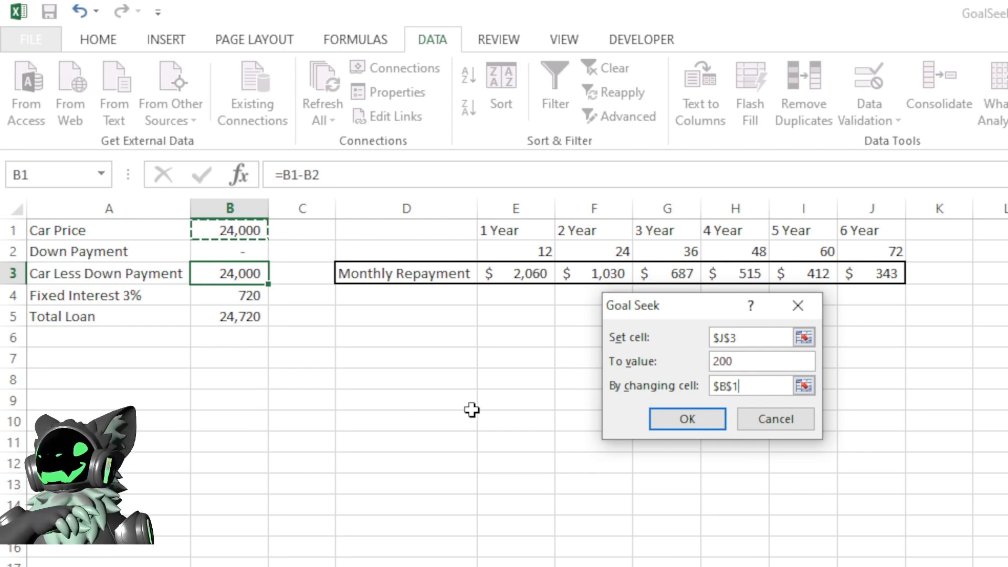
click(685, 418)
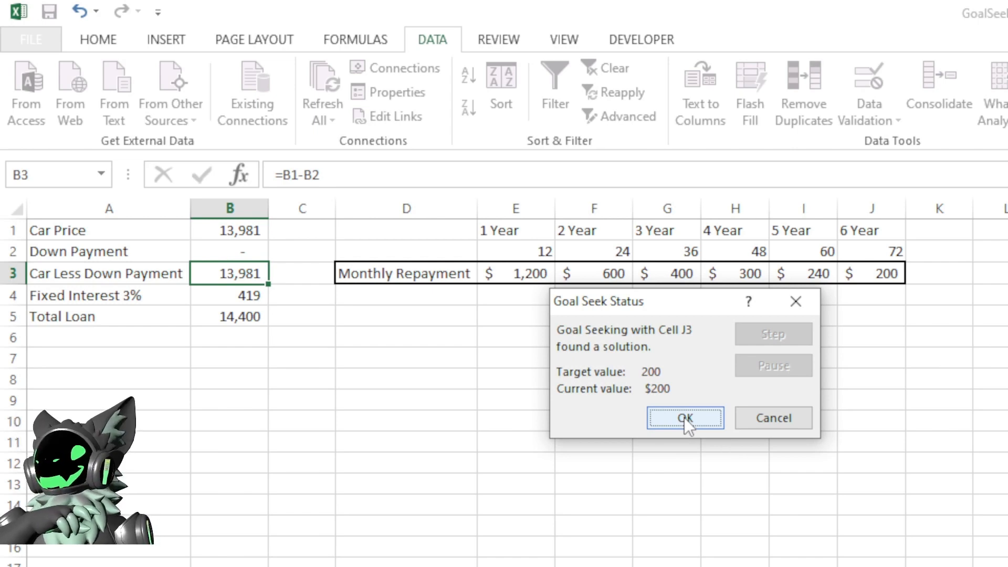
click(685, 417)
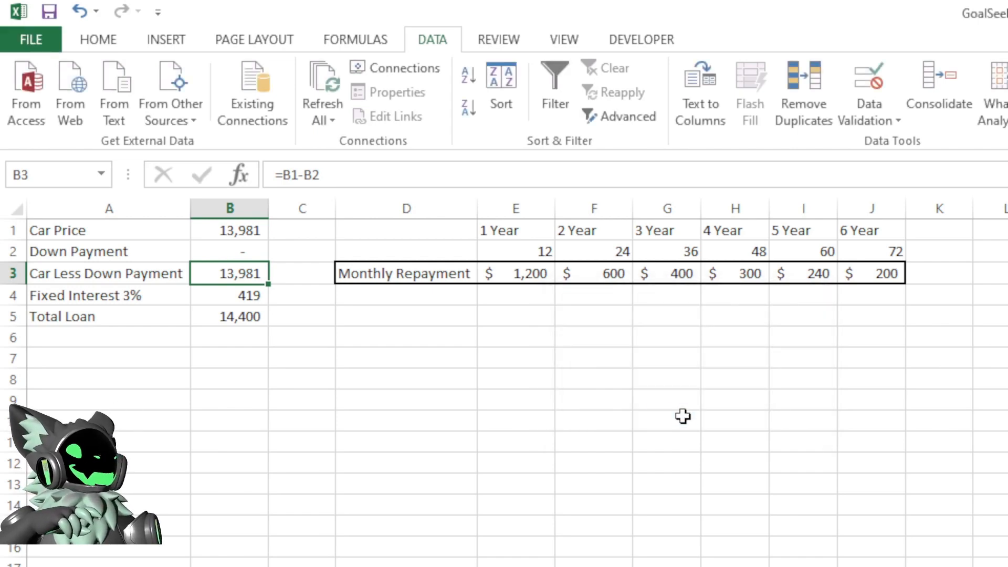
- Examine the 6 Year repayment in J3 alongside the car price in B1 and the fixed interest row
click(885, 273)
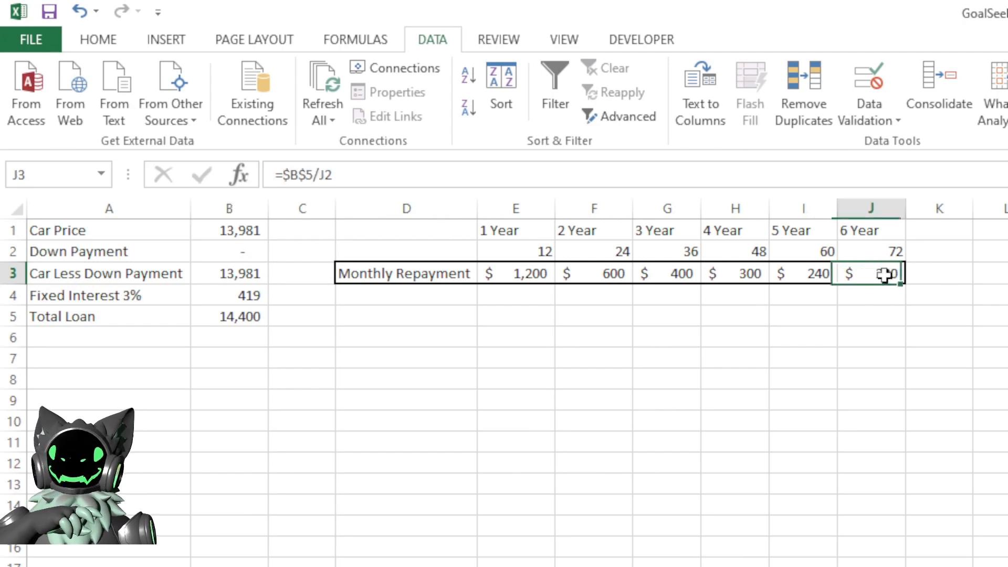
click(890, 300)
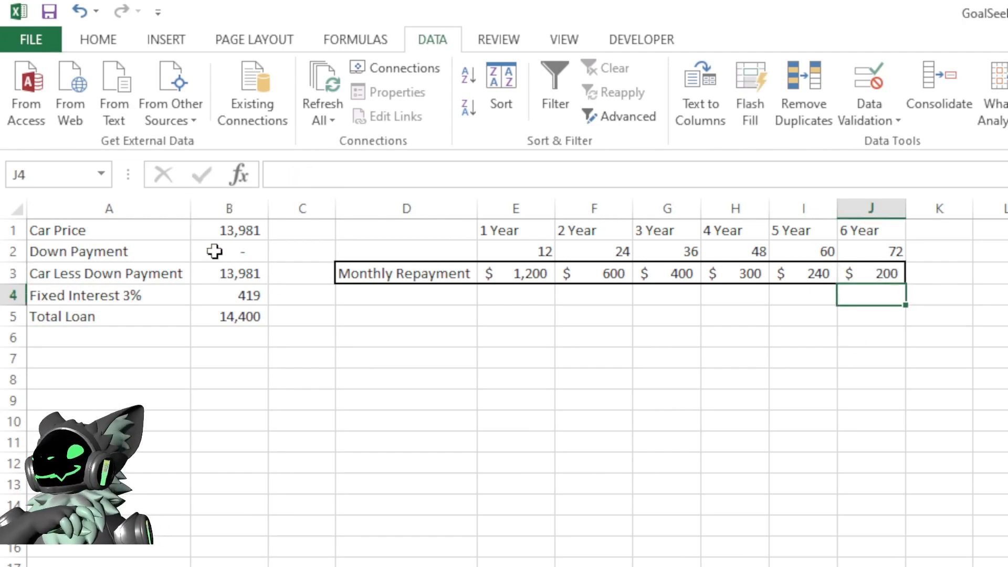
click(243, 229)
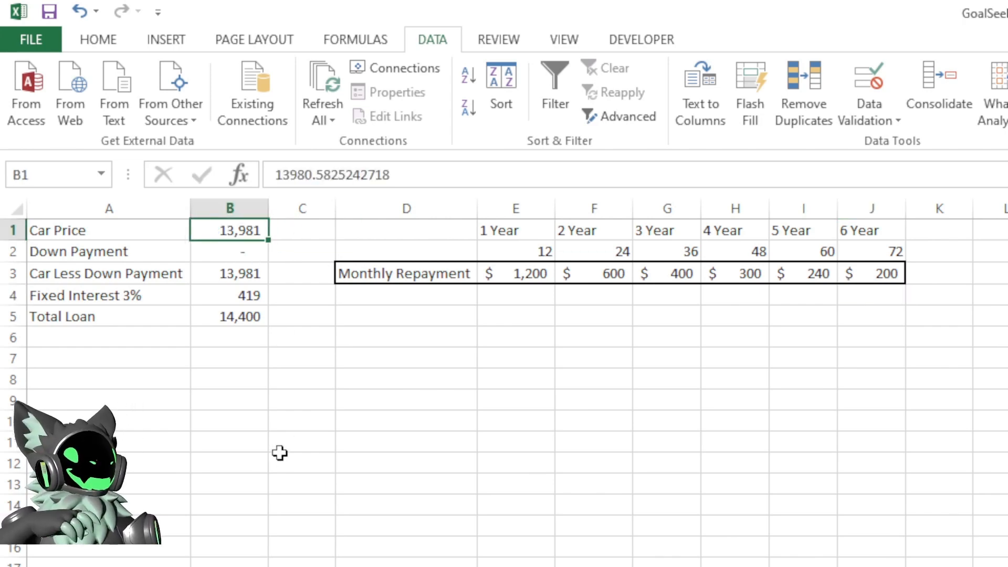
click(117, 295)
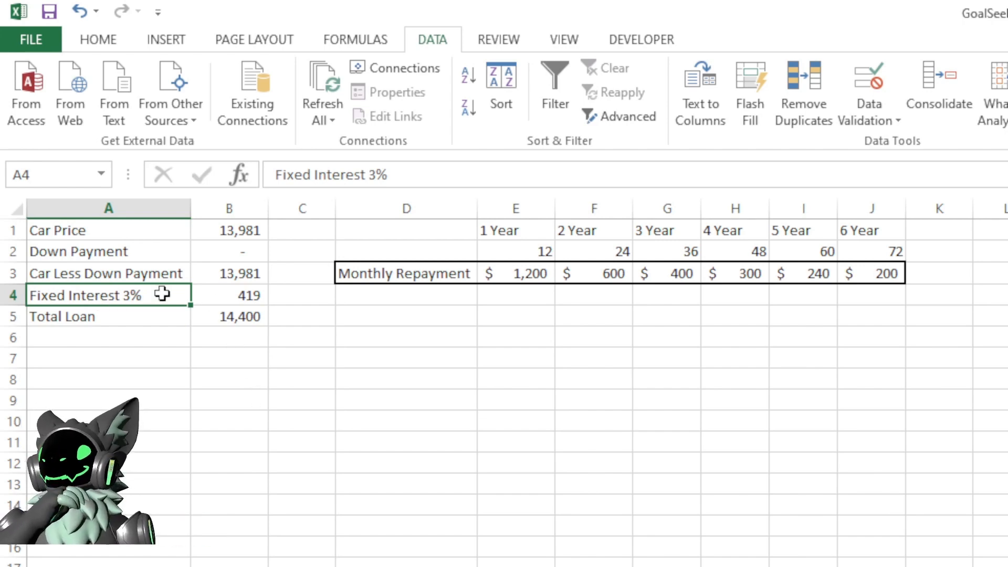
click(889, 272)
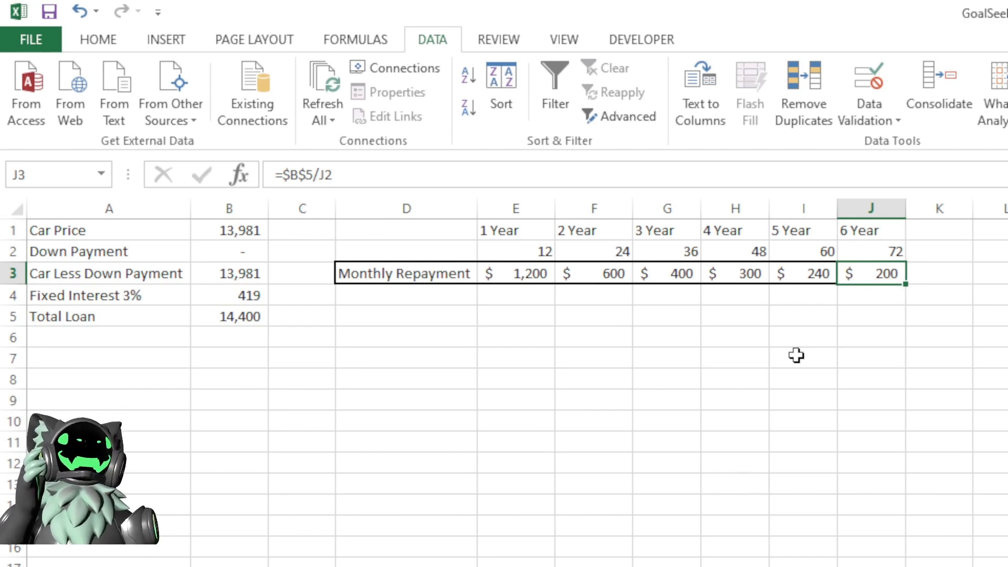
click(672, 325)
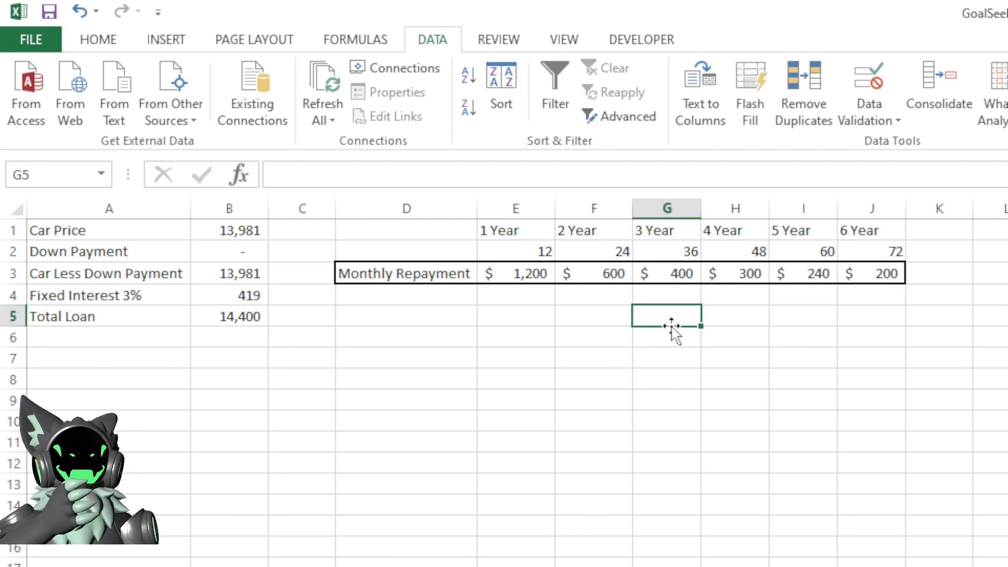
- On the grades worksheet, run Goal Seek to bring the current grade in E17 to 70 by changing the final exam score in D14, and accept the solution
key(ctrl+Page_Down)
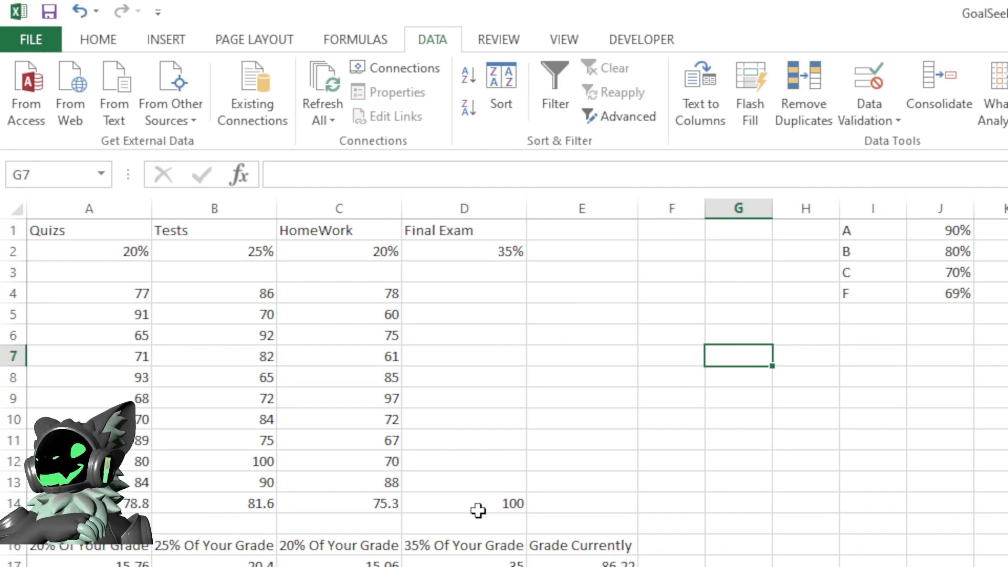
click(476, 507)
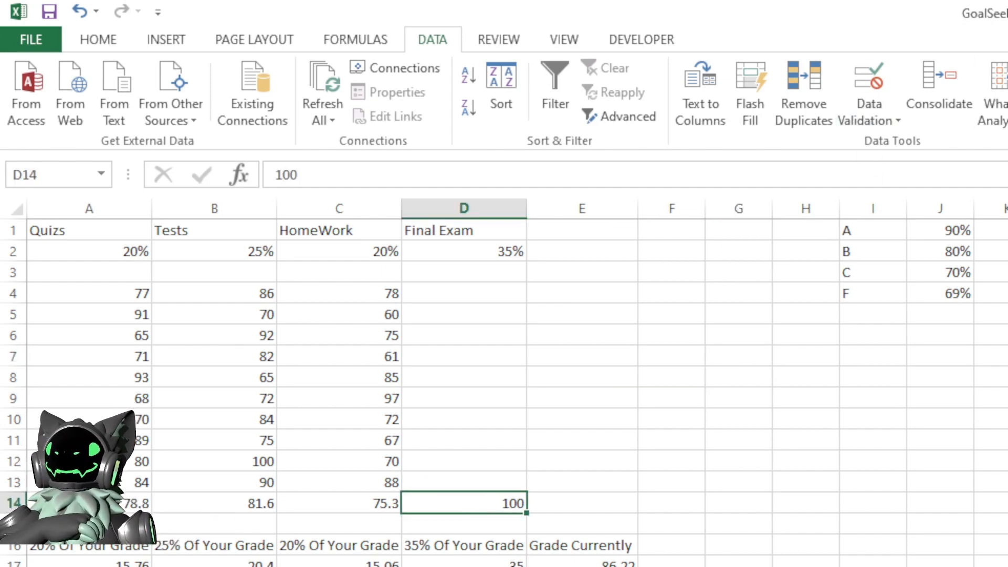
click(994, 97)
click(993, 169)
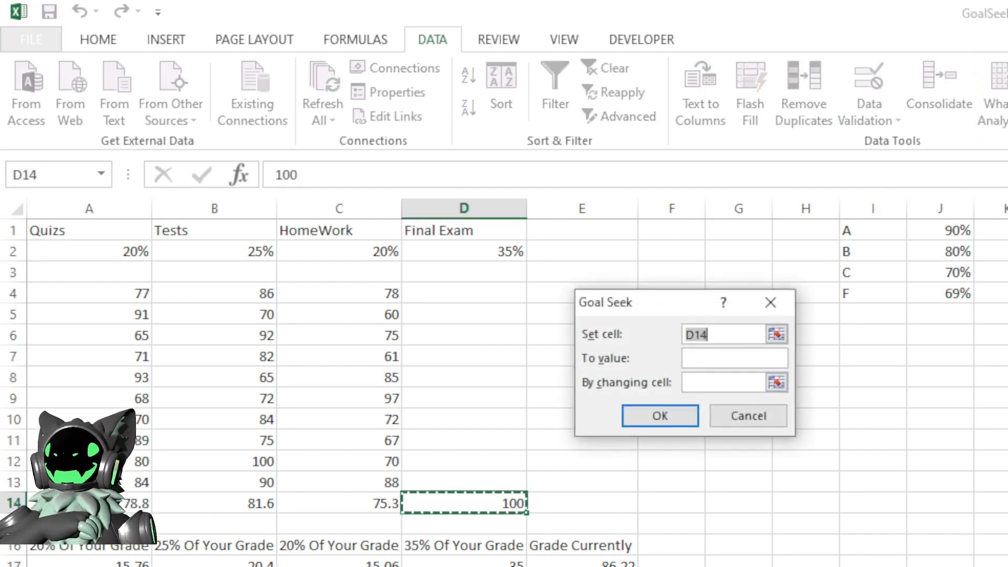
drag(673, 312, 834, 490)
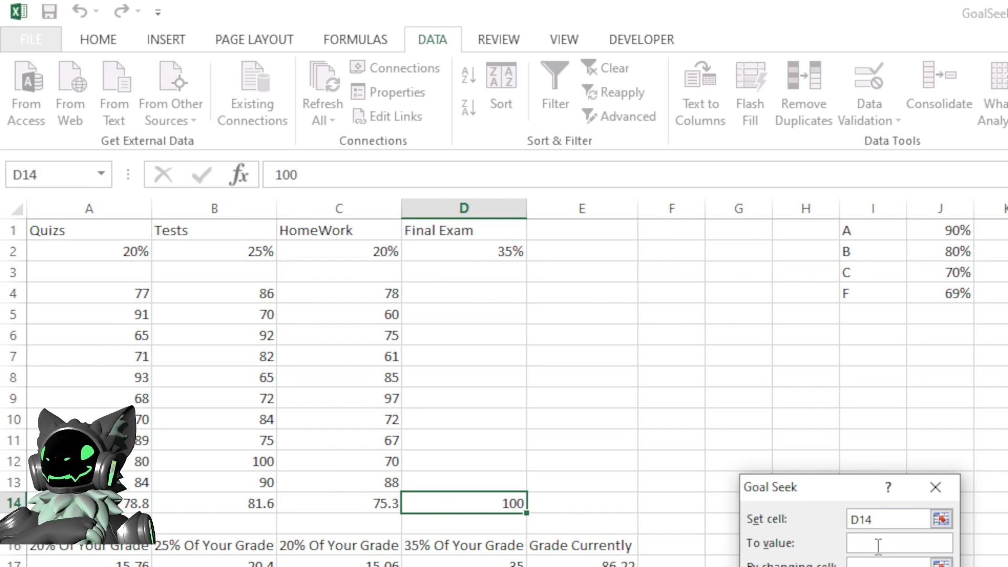
text(70)
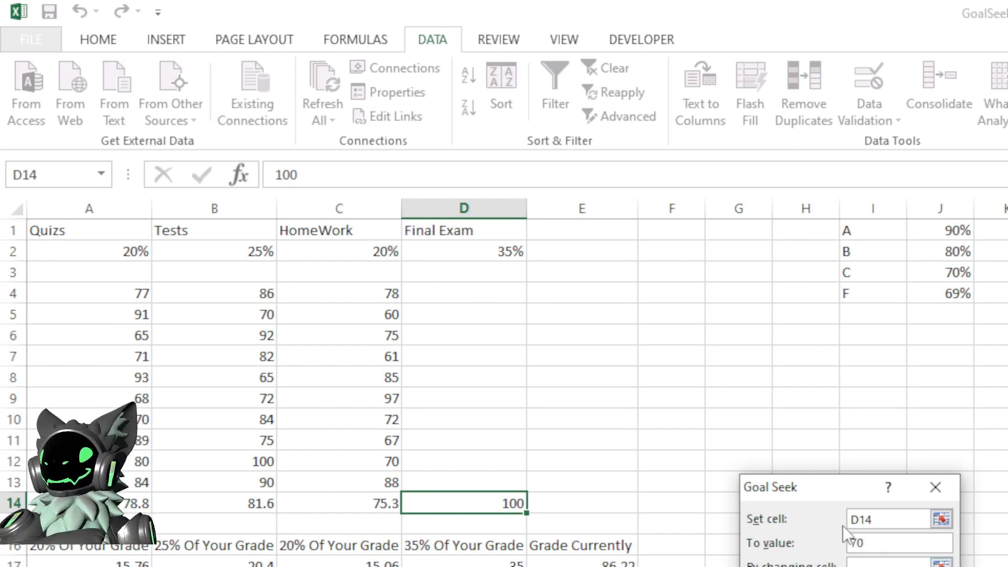
click(890, 519)
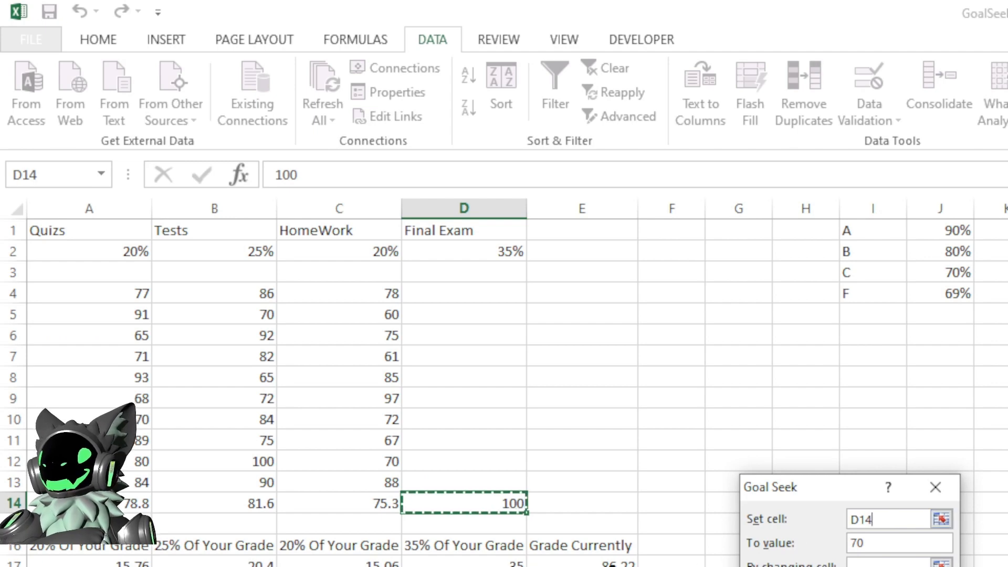
click(582, 562)
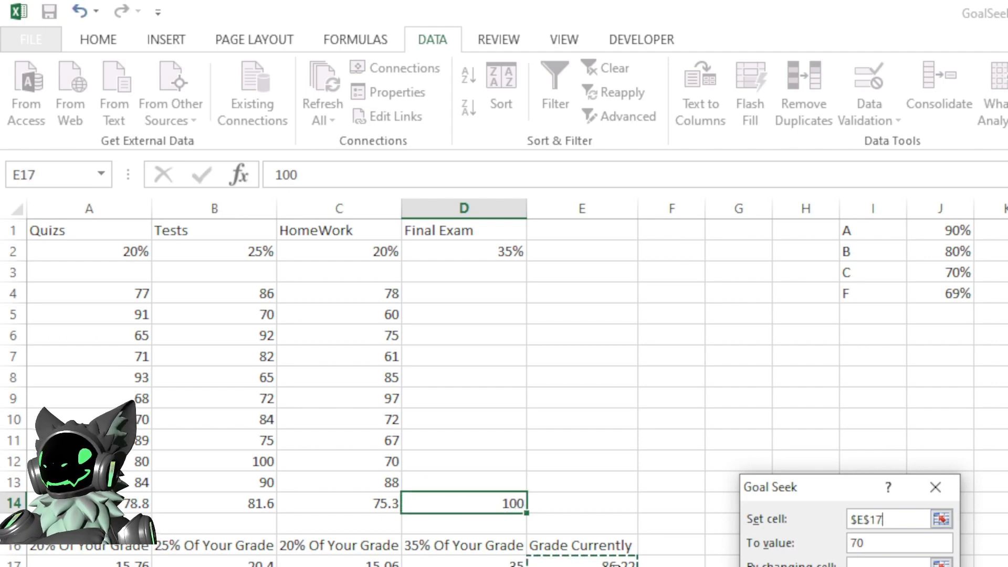
click(465, 502)
key(Return)
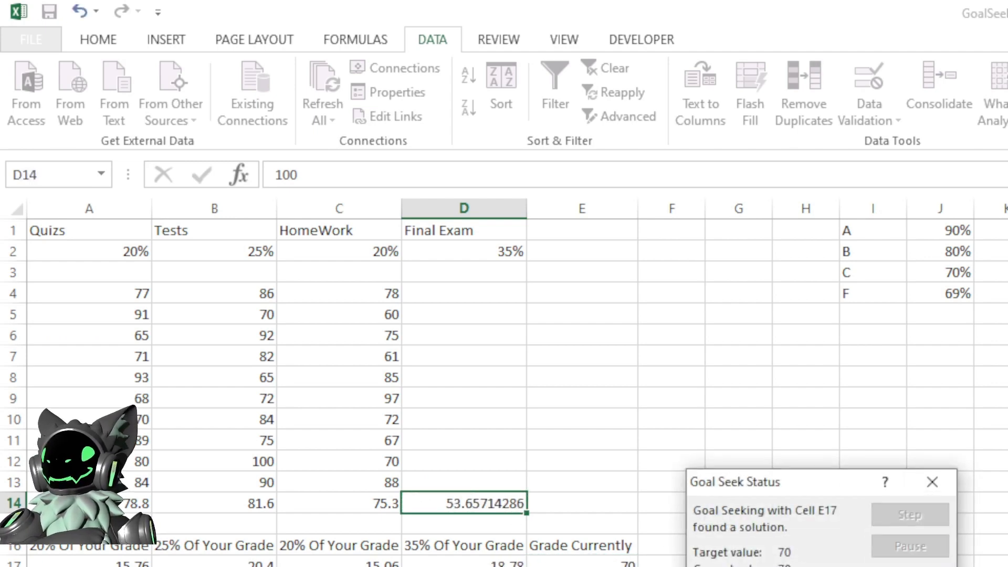
key(Return)
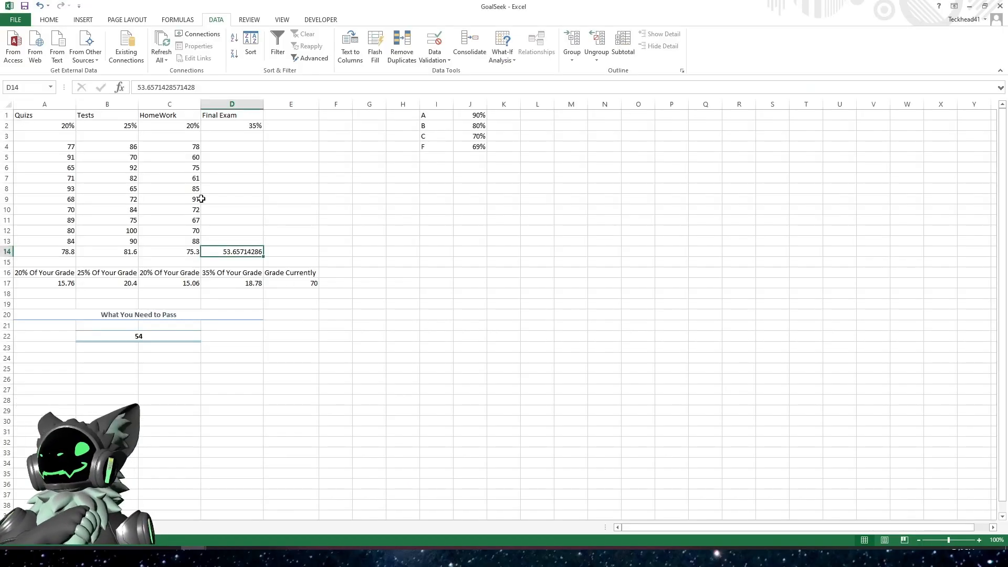
- Replace the first quiz score in A4 with the formula =RANDBETWEEN(40,90)
click(260, 180)
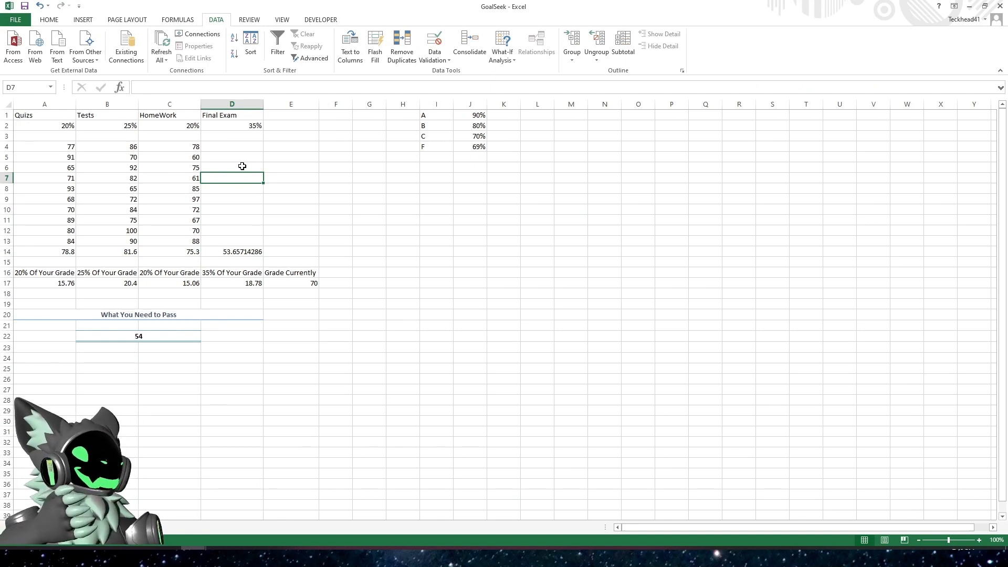
click(54, 148)
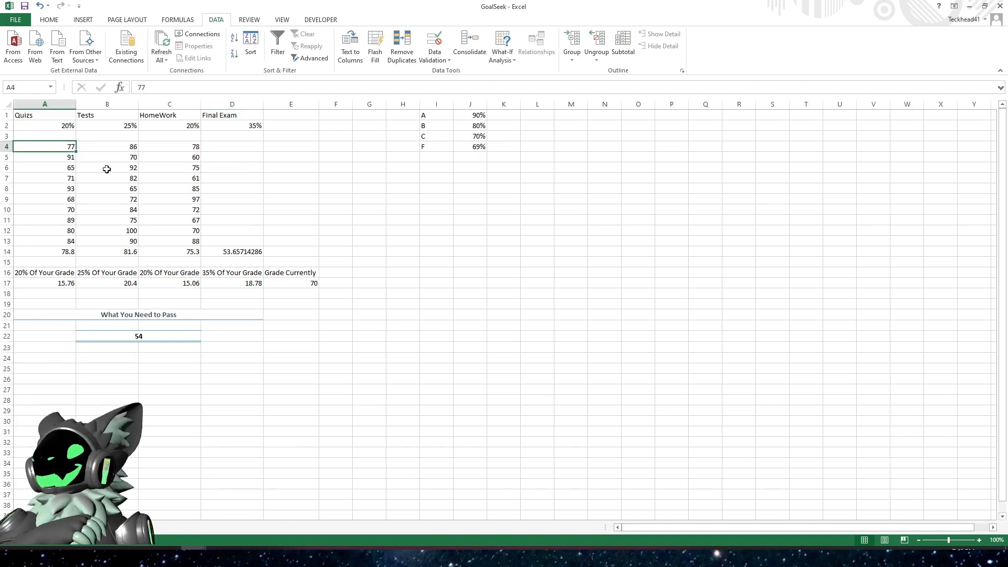
text(=)
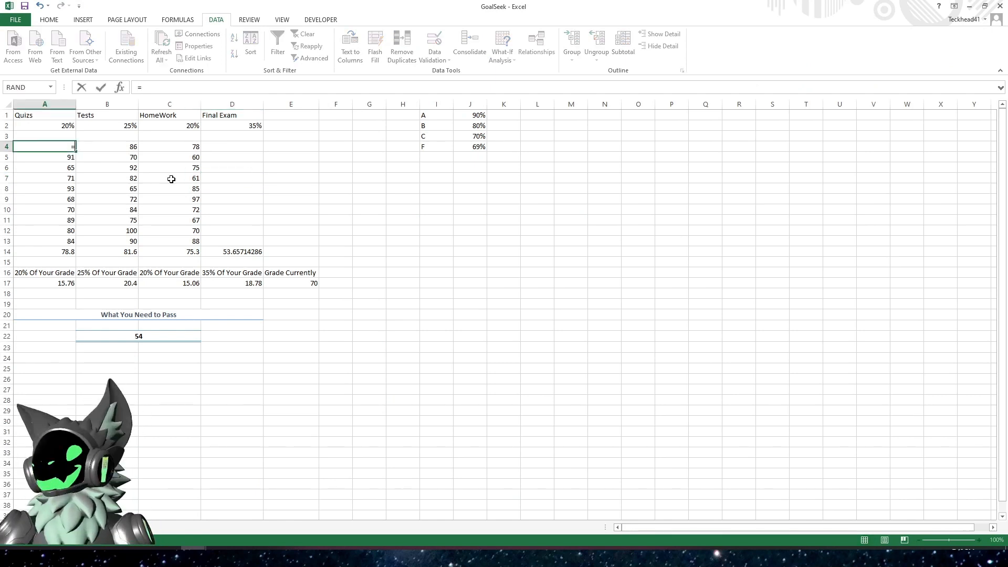
text(rand)
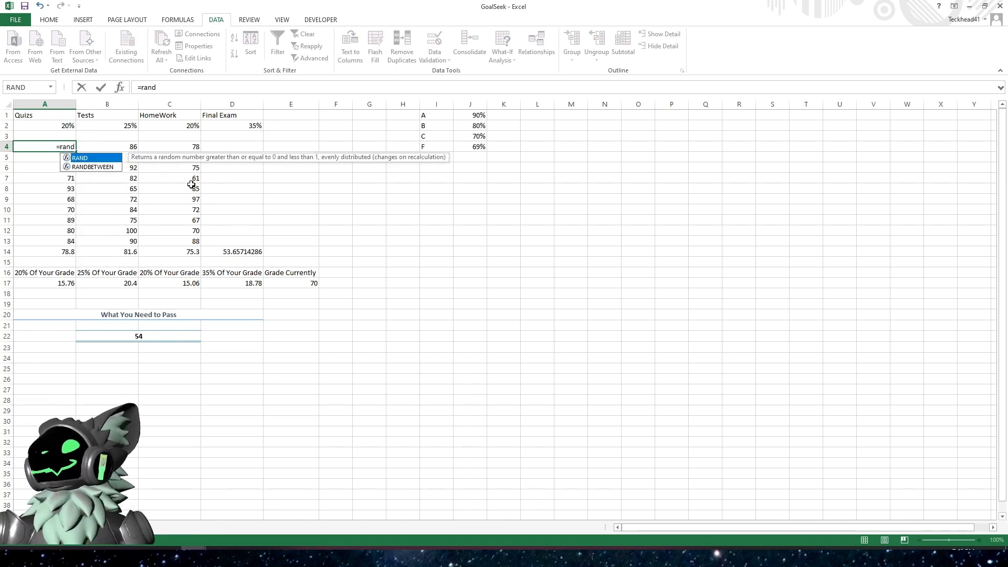
double_click(109, 167)
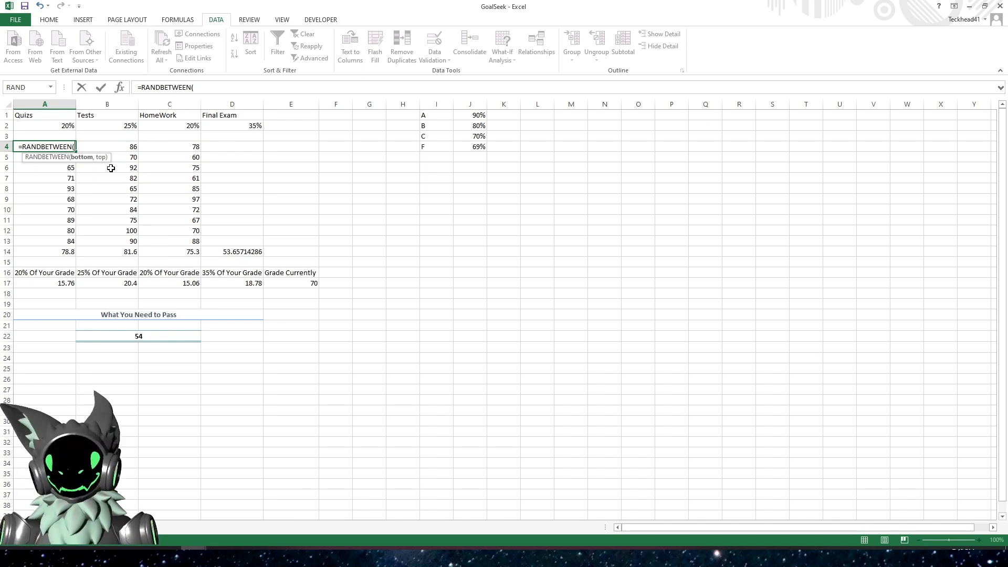
text(40)
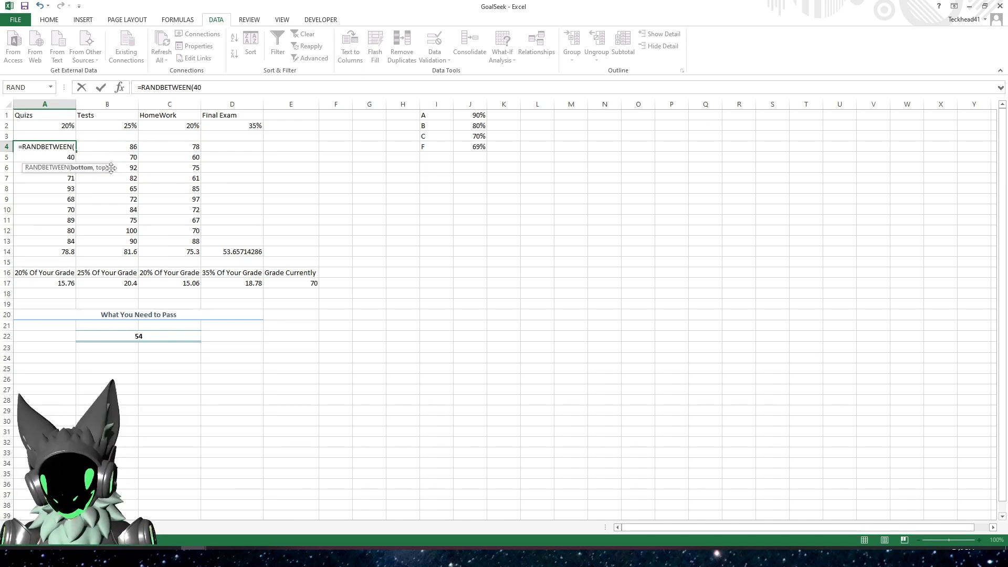
text(,90)
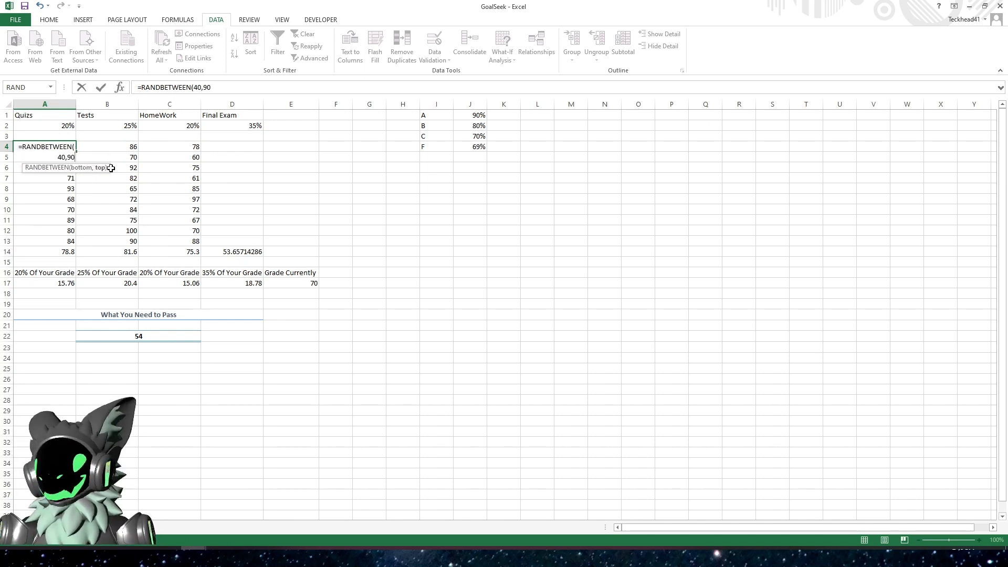
key(Return)
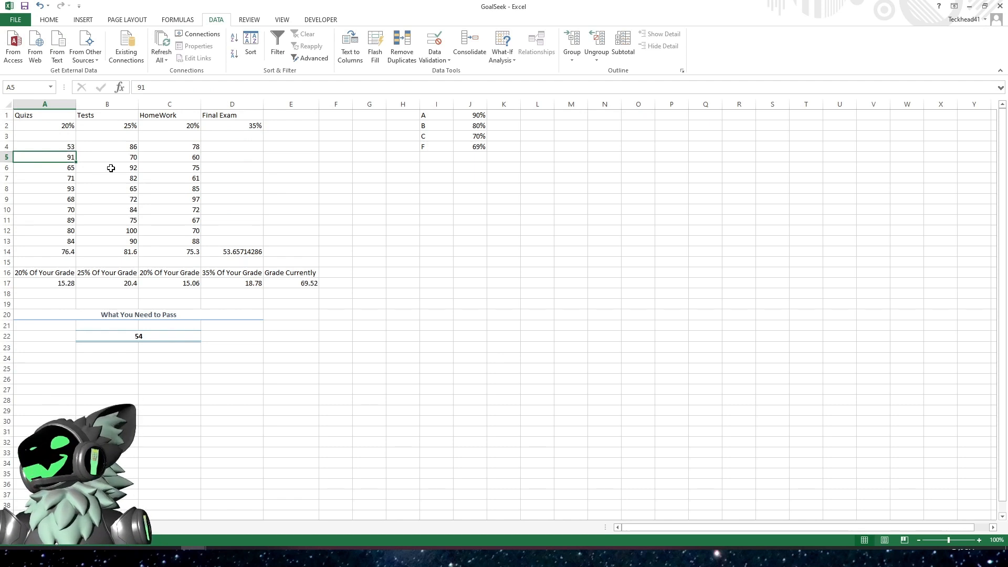
- Fill the random score formula from A4 across to C4 and down through row 13 of the quiz, test and homework columns
click(55, 150)
drag(76, 151, 184, 175)
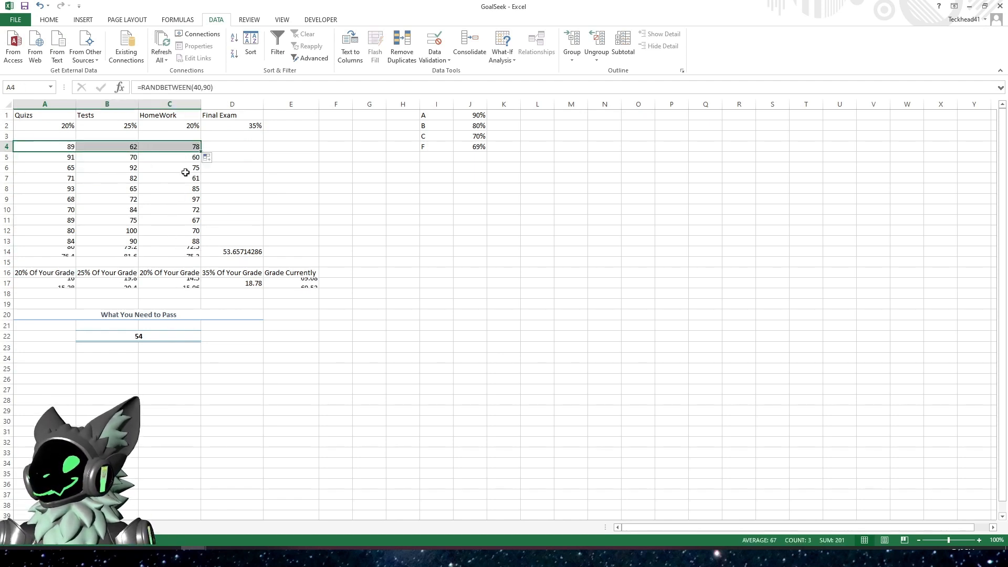
click(63, 149)
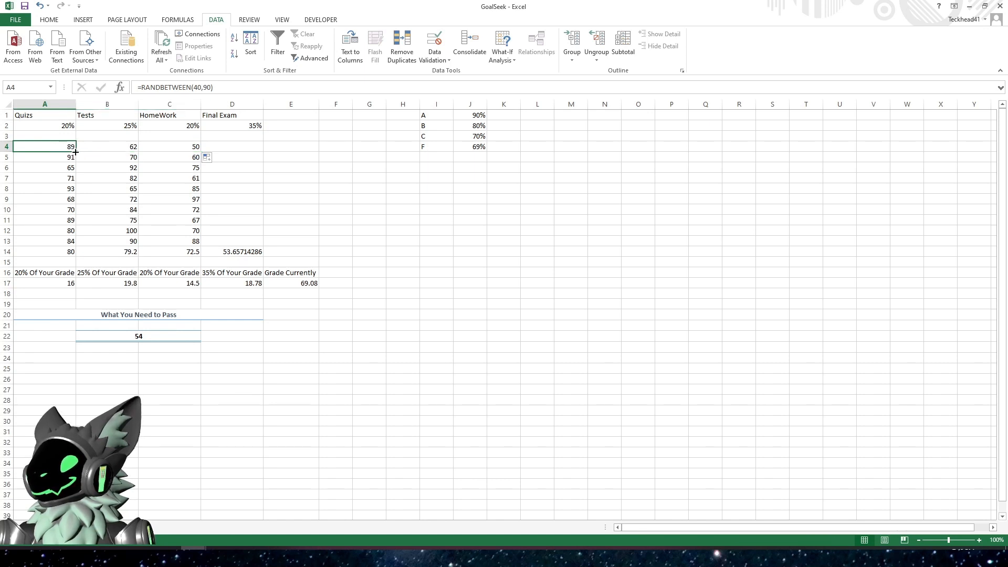
drag(73, 150, 72, 242)
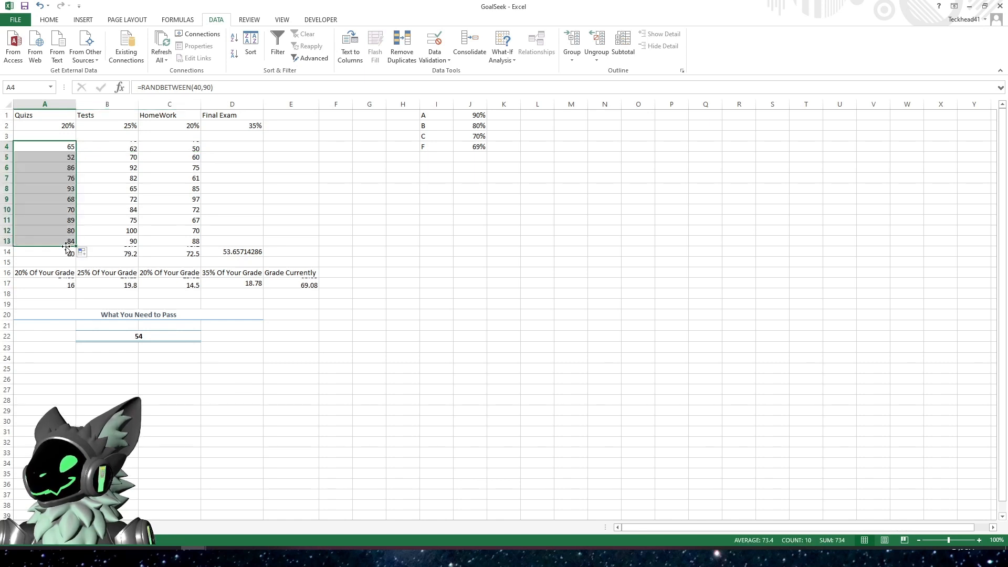
click(124, 148)
drag(138, 151, 131, 244)
click(185, 148)
drag(198, 153, 188, 240)
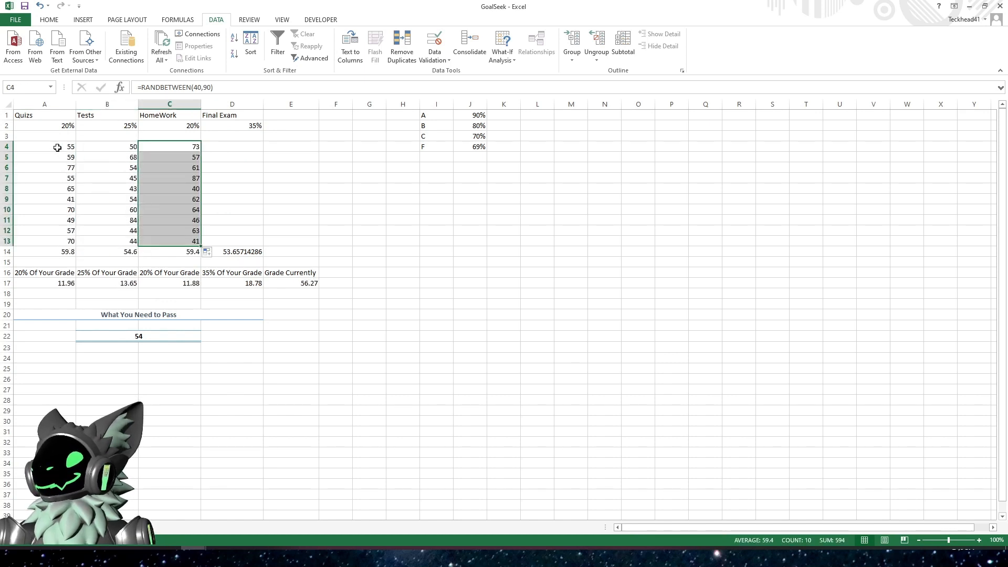
- Copy the random scores in A4:C13 and paste them back over themselves as values only
drag(58, 147, 174, 240)
right_click(158, 191)
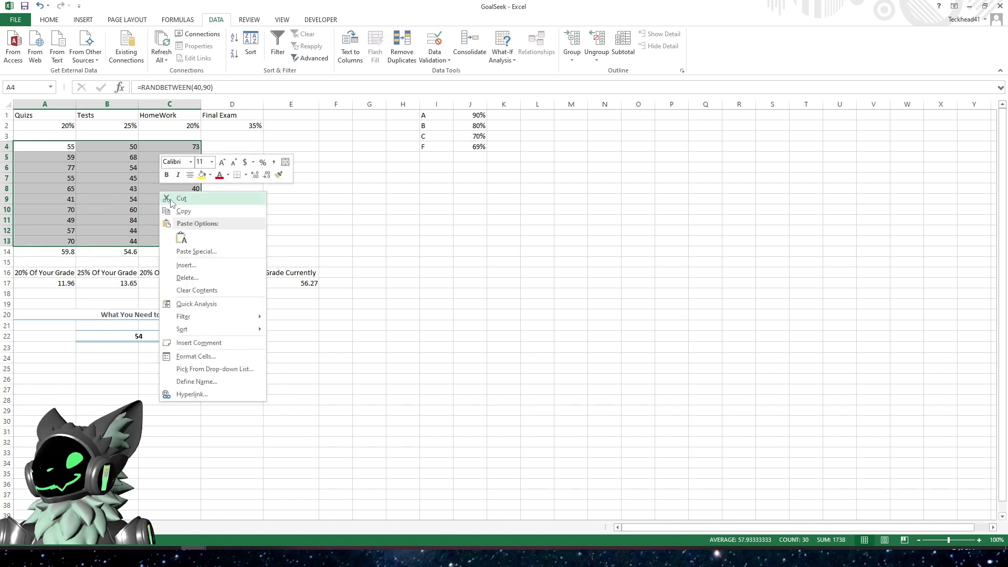
click(183, 211)
right_click(128, 169)
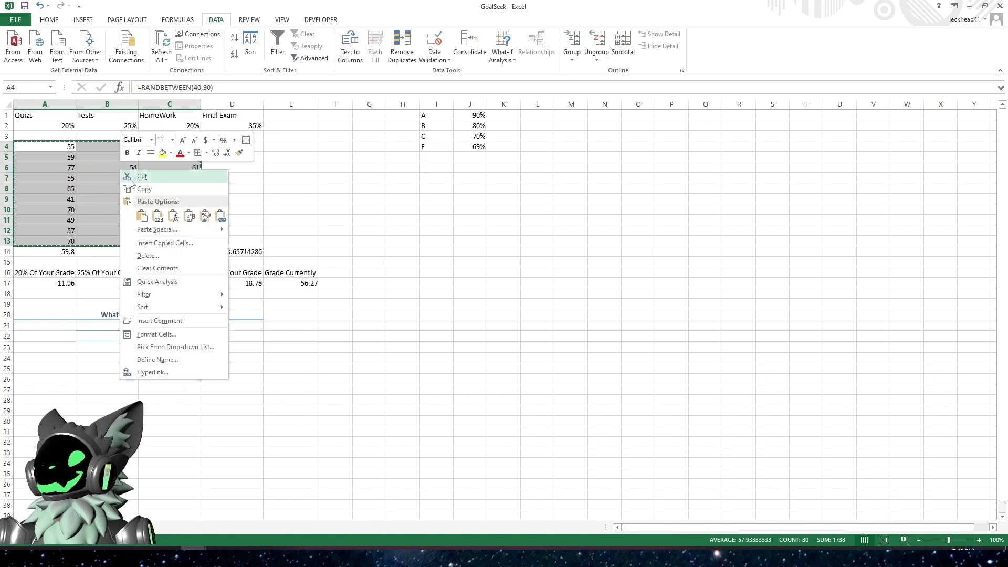
click(159, 216)
click(242, 199)
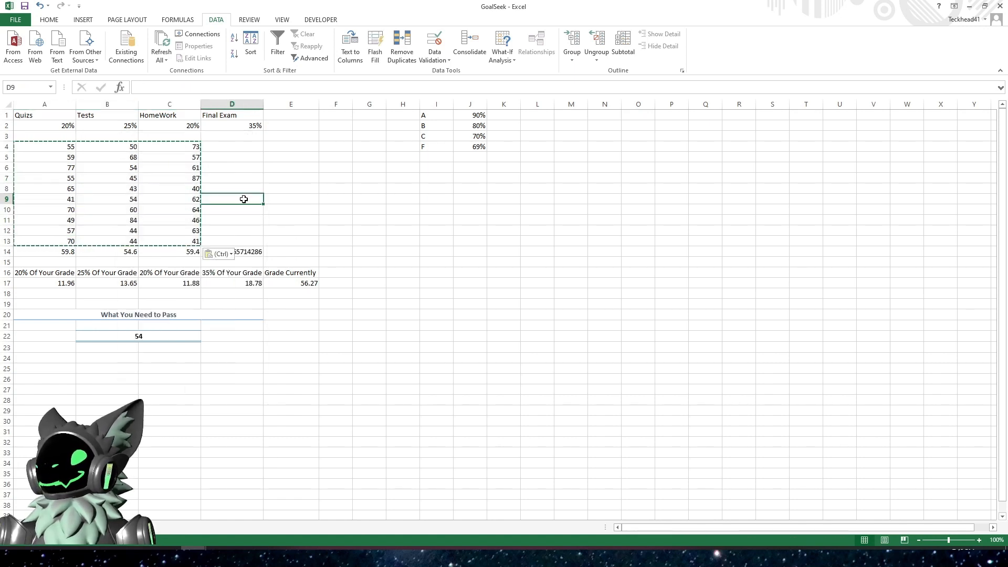
key(Escape)
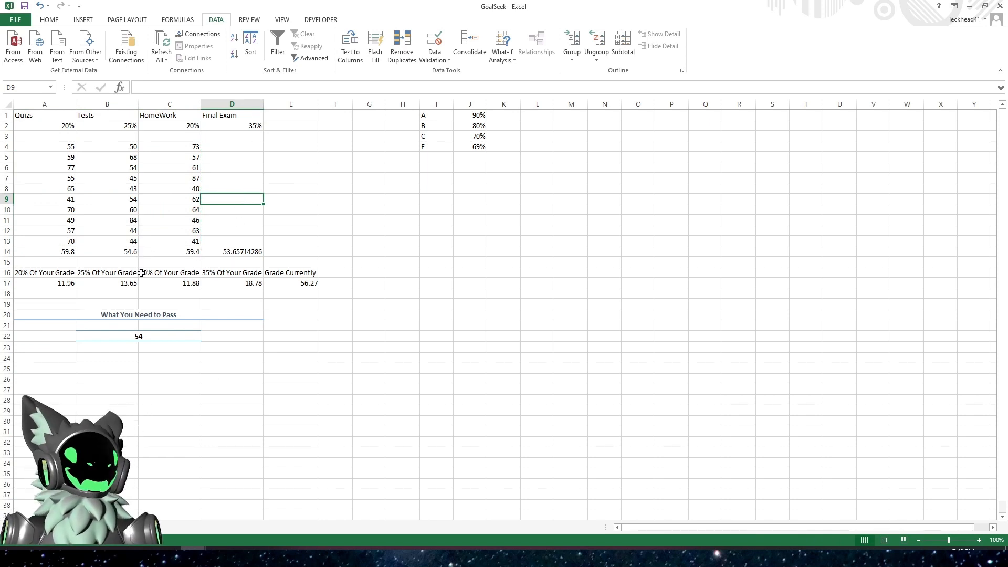
- Run Goal Seek on the current grade in E17 with target value 70 by changing the final exam score in D14, and accept the solution
click(292, 283)
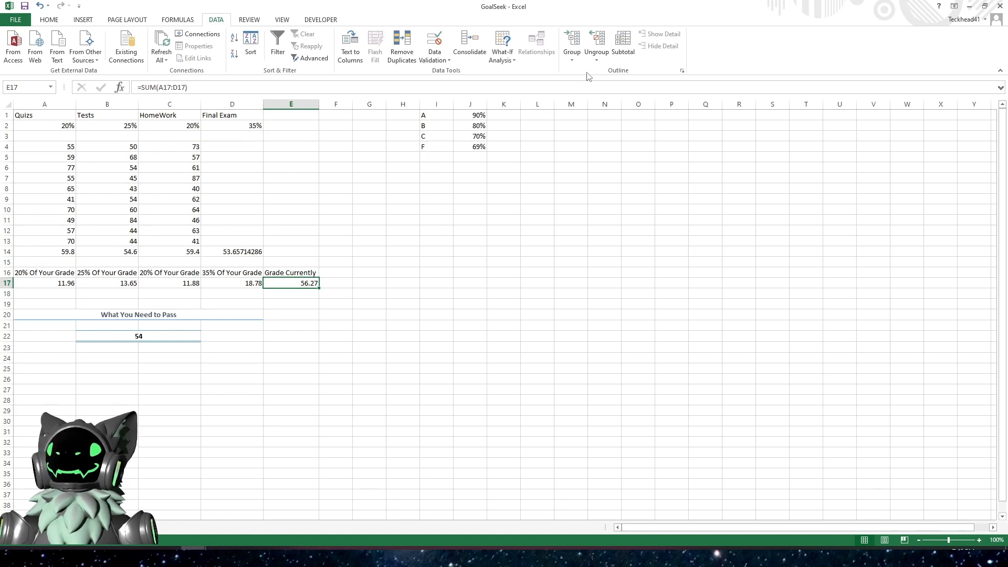
click(506, 60)
click(520, 83)
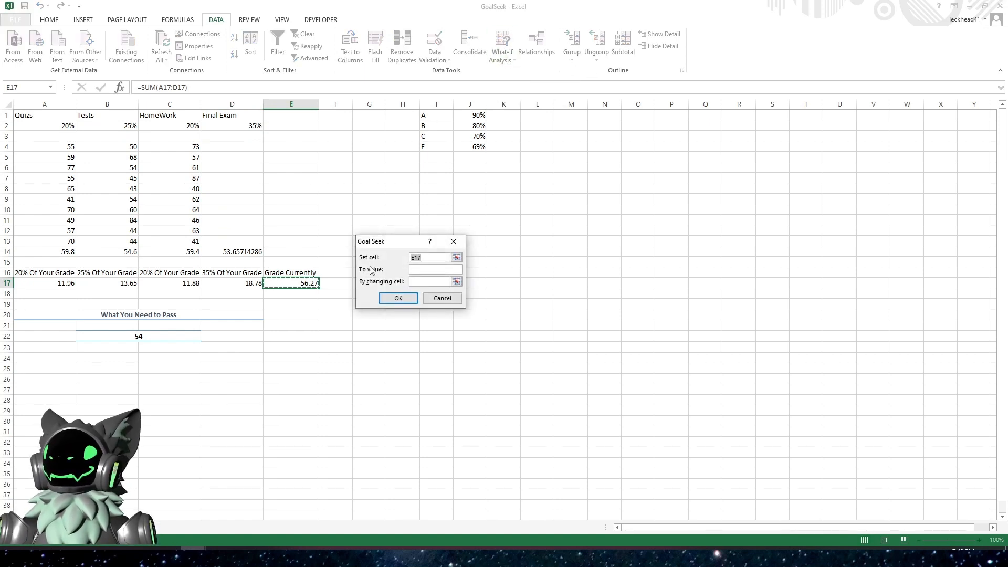
click(415, 283)
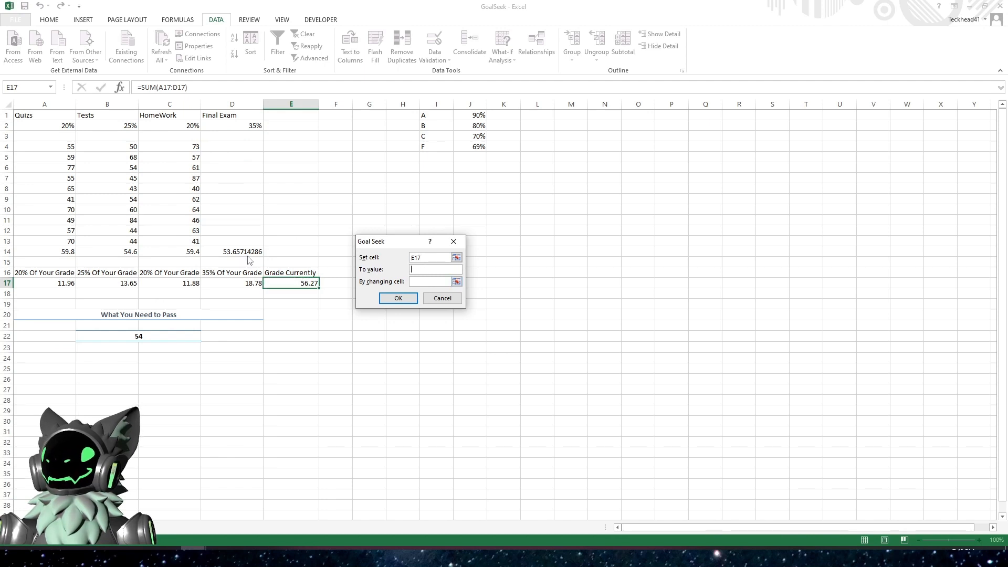
text(70)
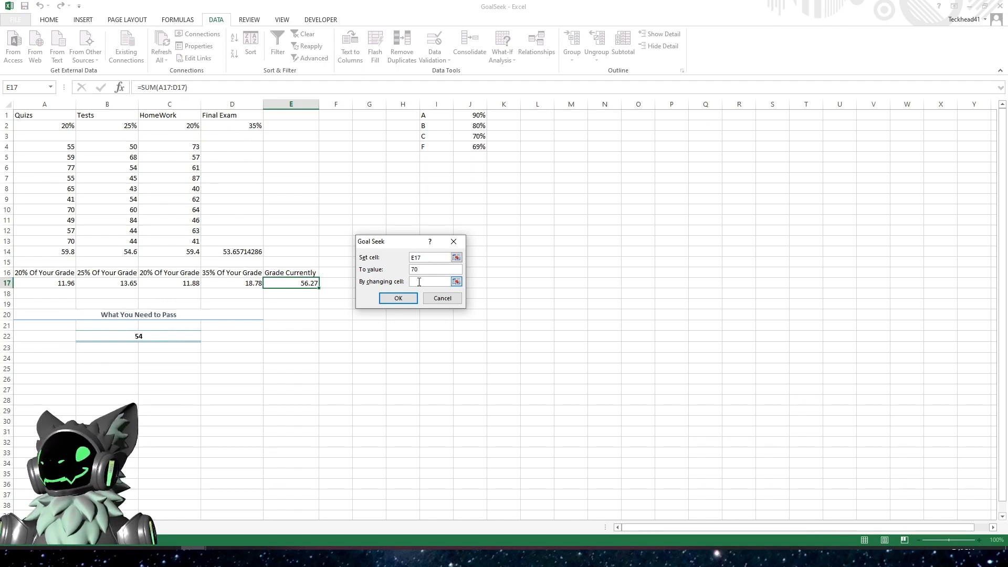
click(242, 251)
click(399, 299)
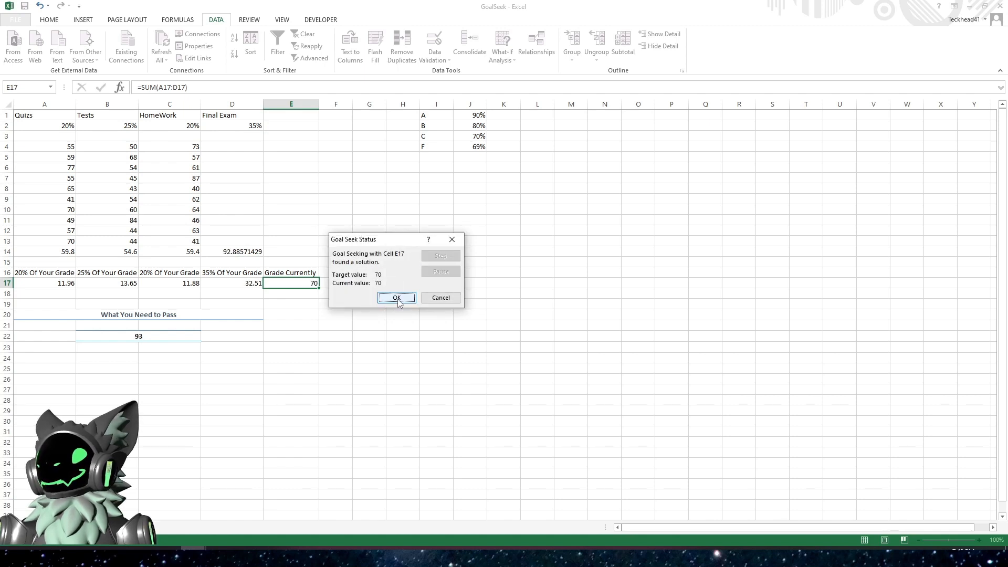
click(397, 299)
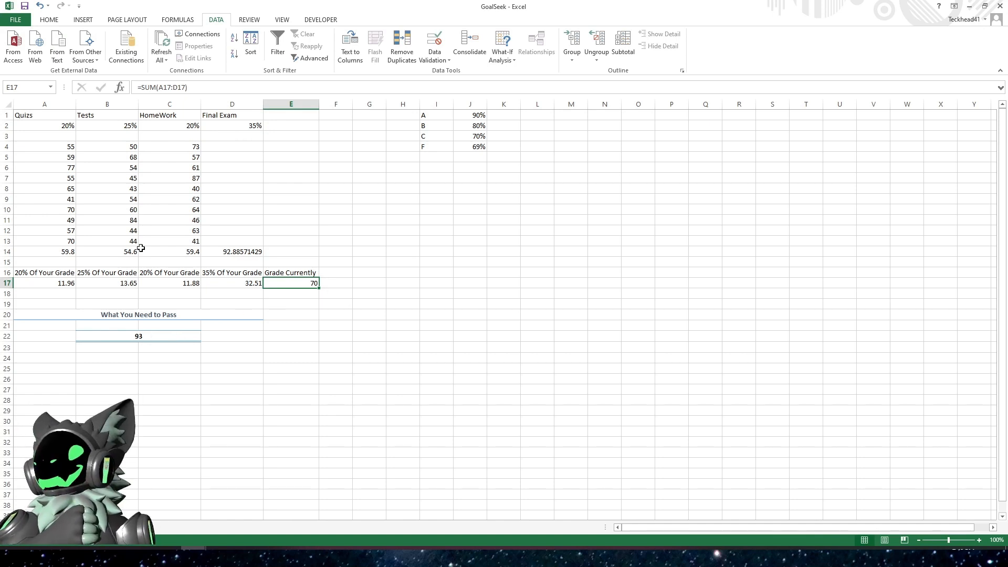
- Examine the score needed to pass in B22, the weighted quiz grade in A17 with its inputs, the final exam score and the current grade
click(154, 336)
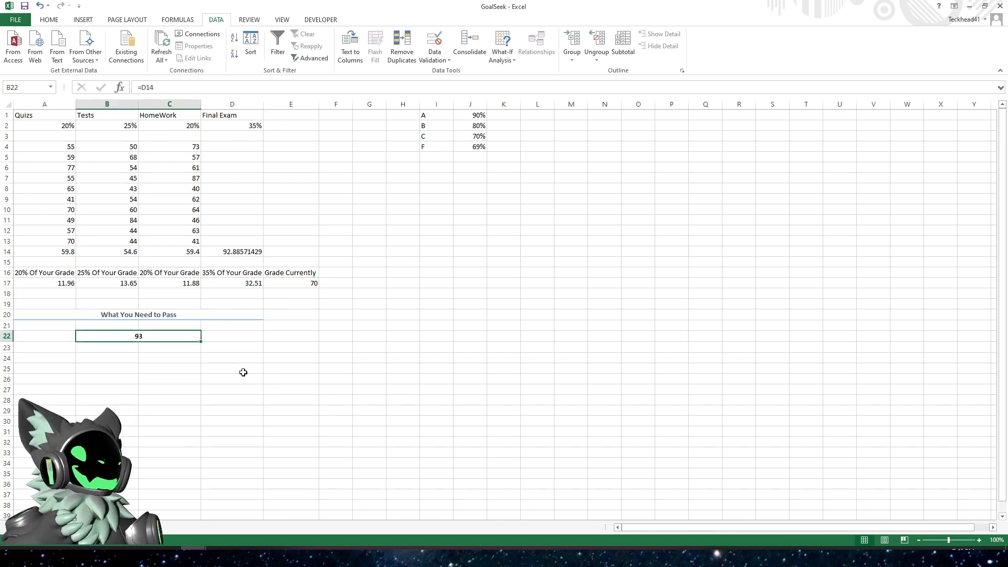
click(265, 347)
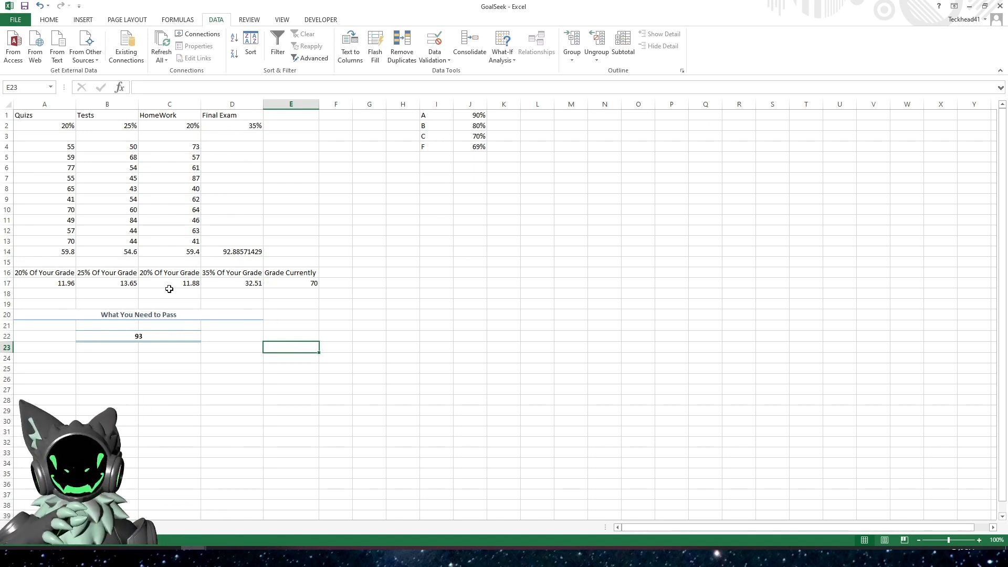
click(53, 282)
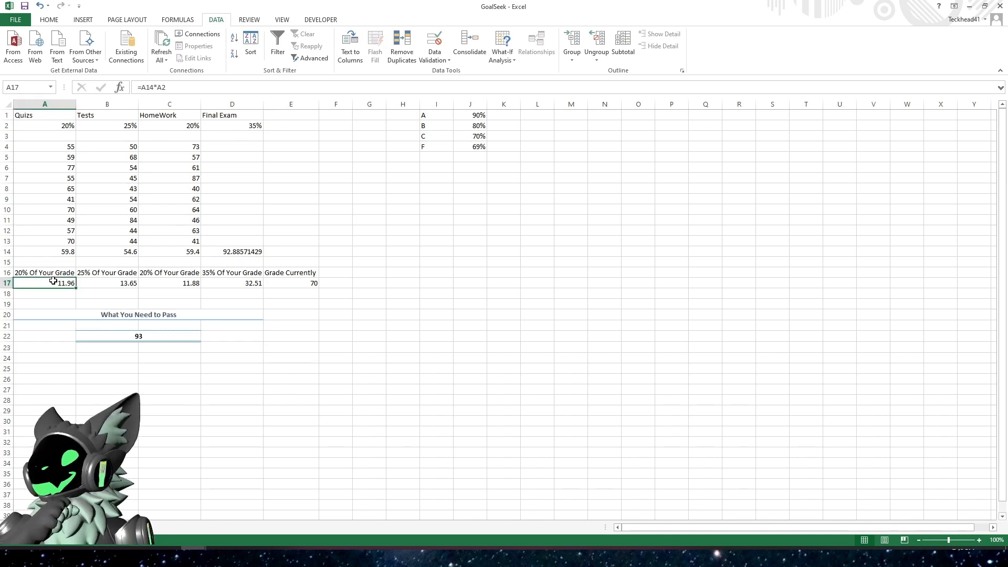
drag(55, 149, 56, 234)
click(58, 238)
click(51, 281)
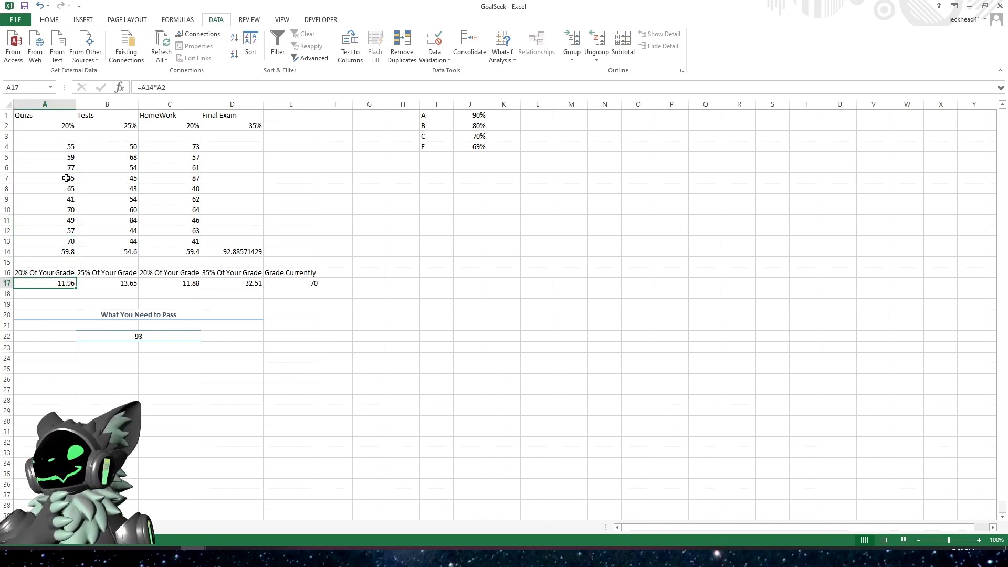
click(58, 125)
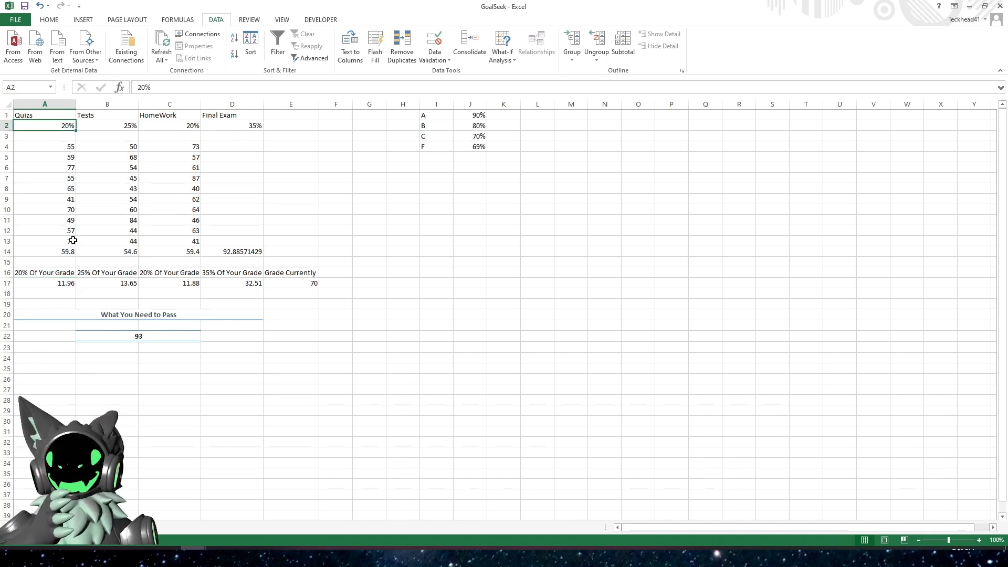
click(142, 284)
click(142, 304)
click(245, 252)
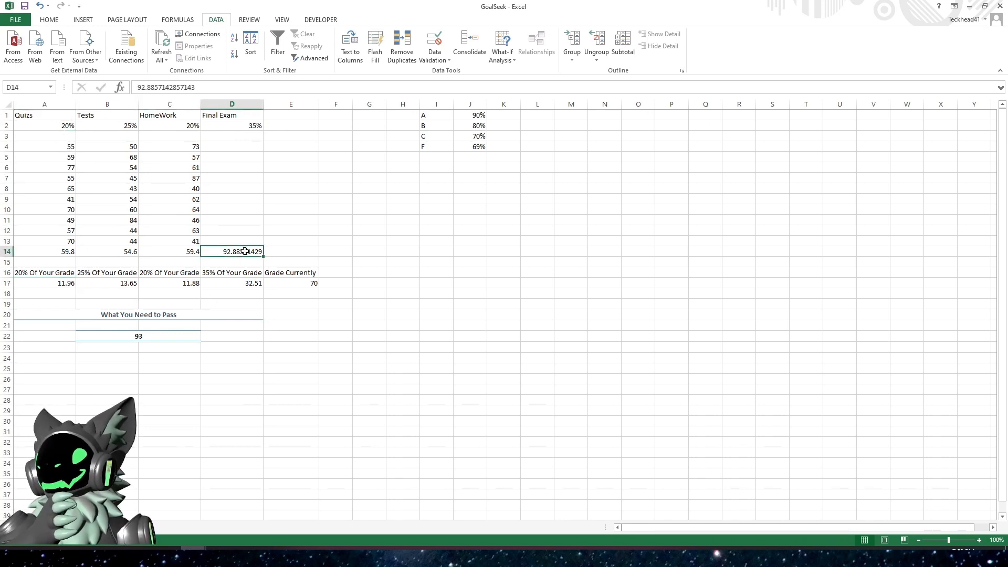
click(303, 282)
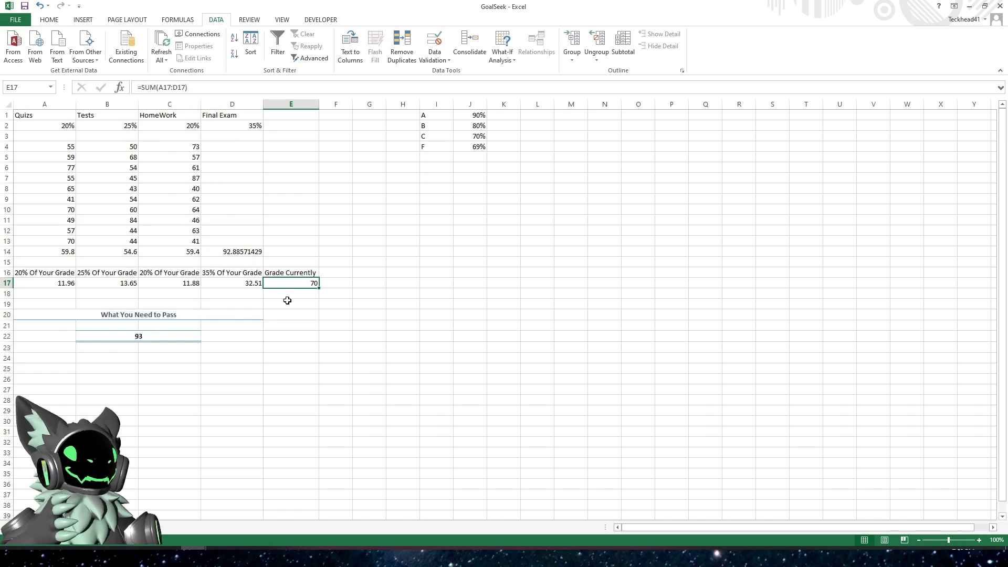
click(371, 303)
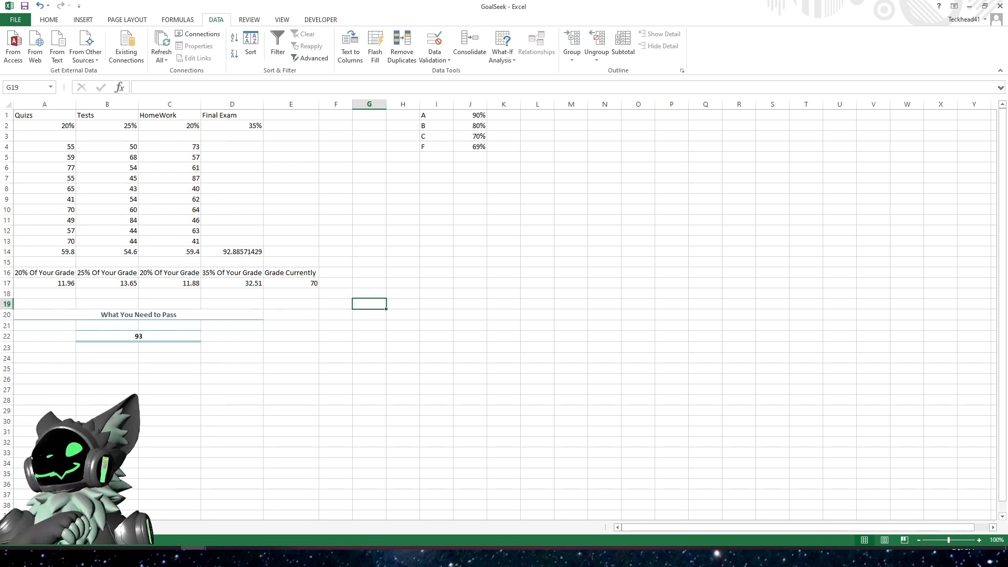
- Switch to the car loan worksheet and review the loan figures in A1:B5 and the 1 Year monthly repayment formula in E3
click(100, 528)
click(246, 302)
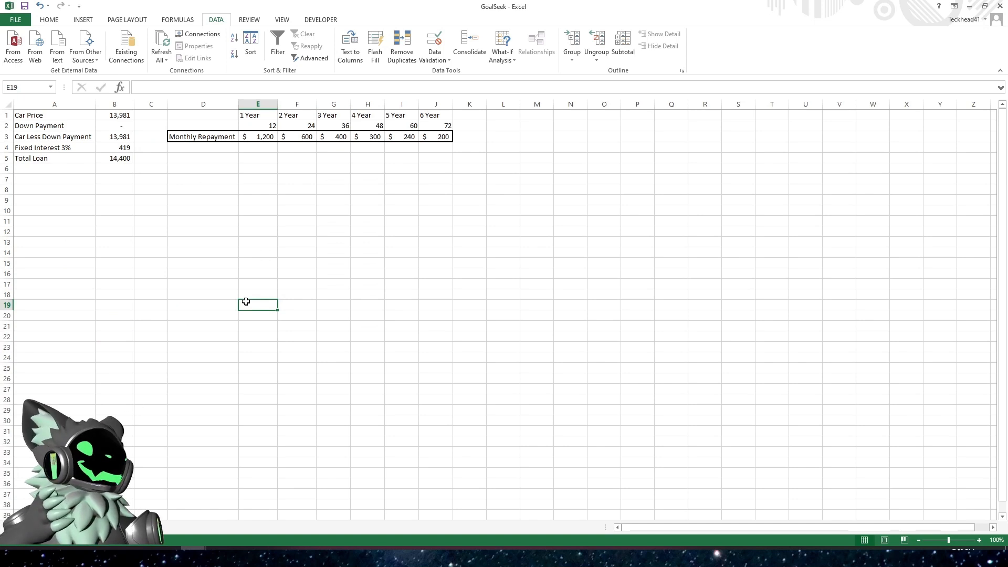
drag(53, 115, 146, 163)
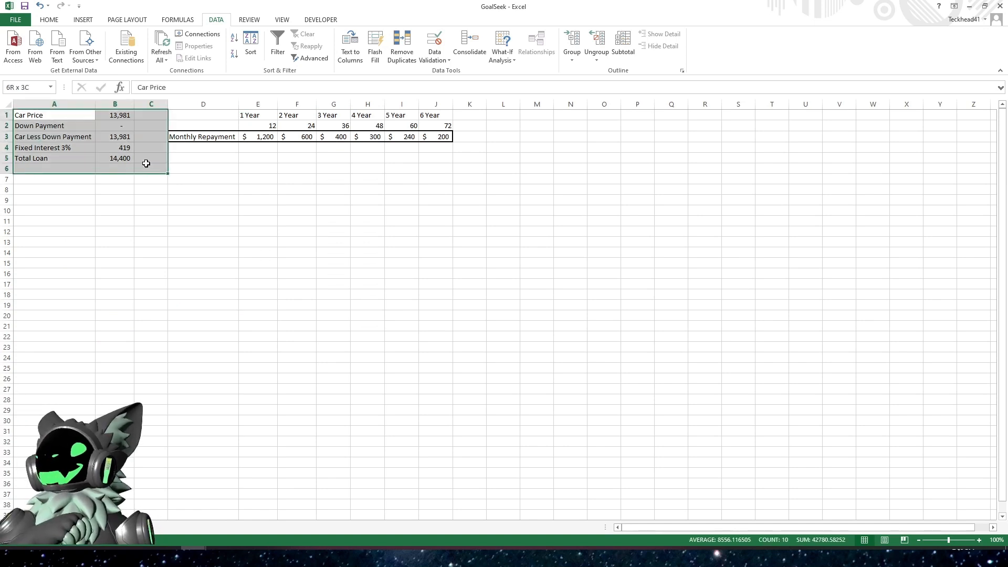
click(219, 272)
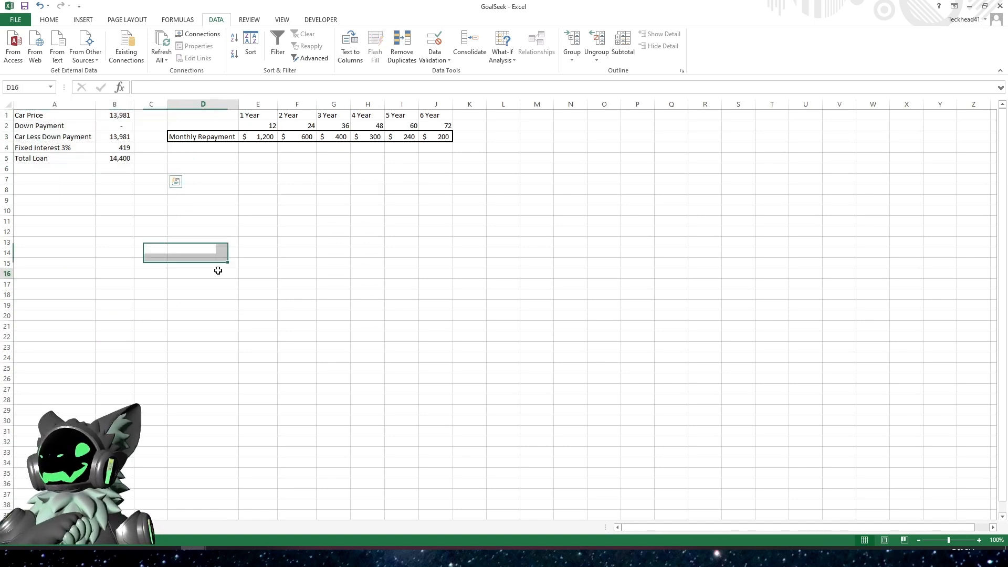
click(286, 188)
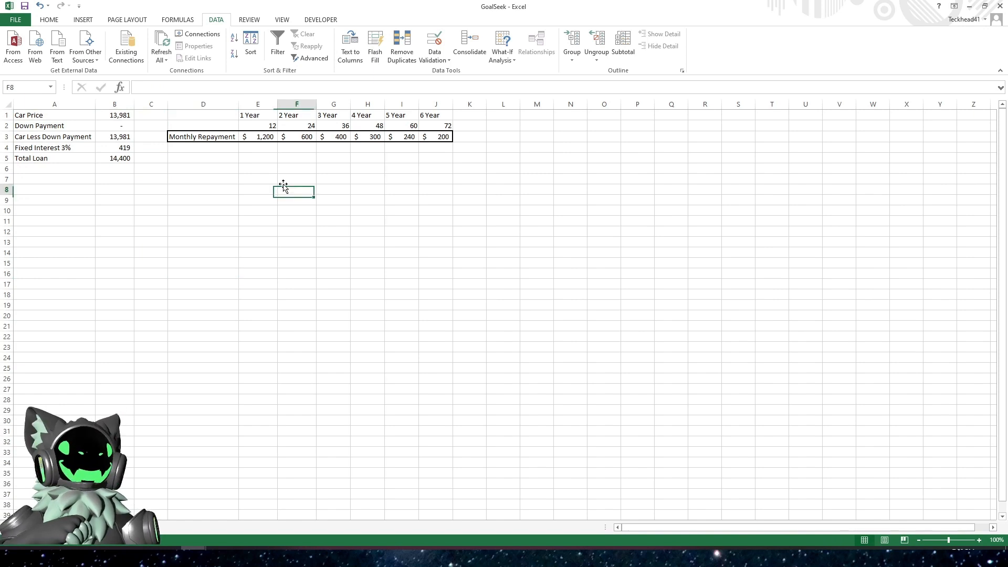
click(75, 200)
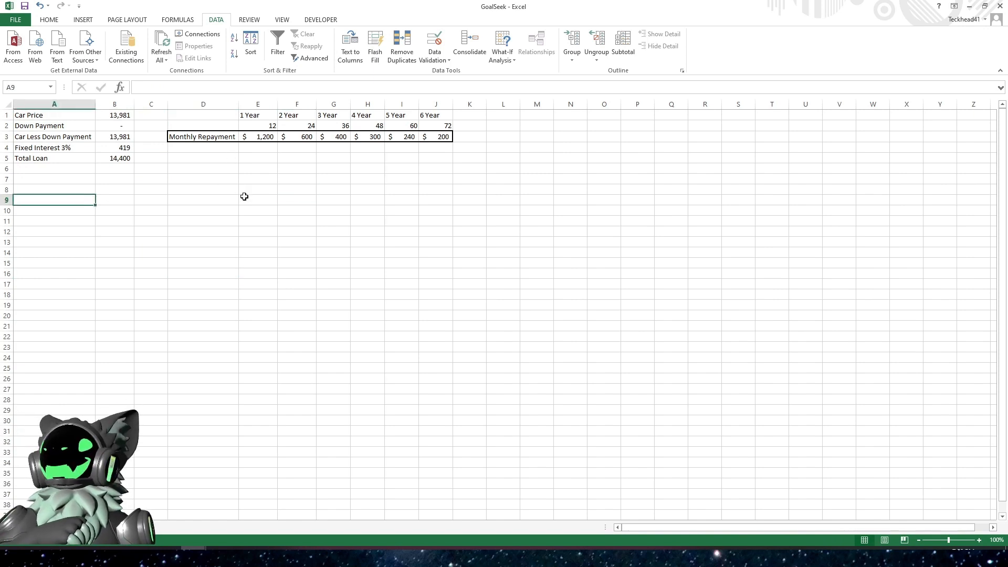
click(258, 140)
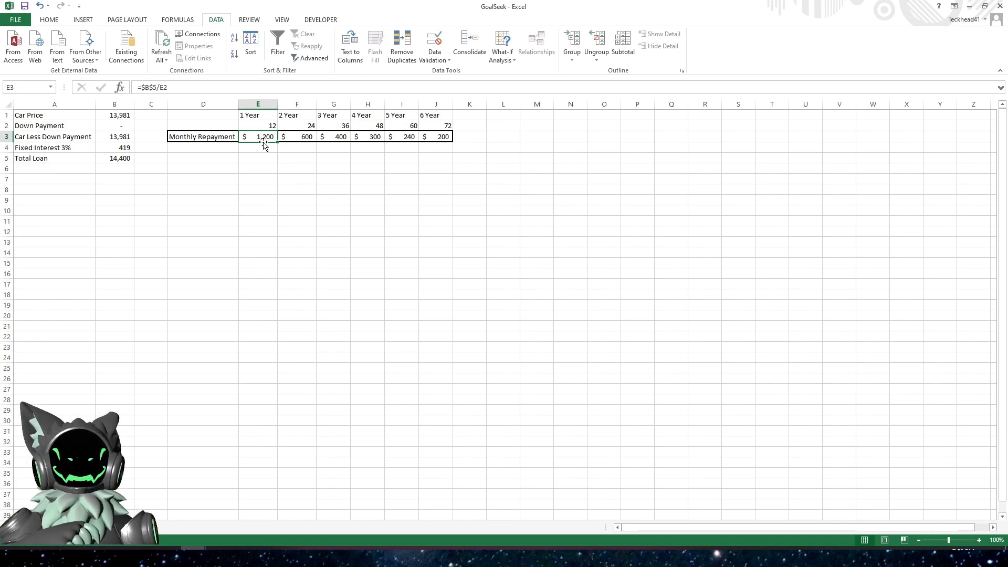
click(337, 158)
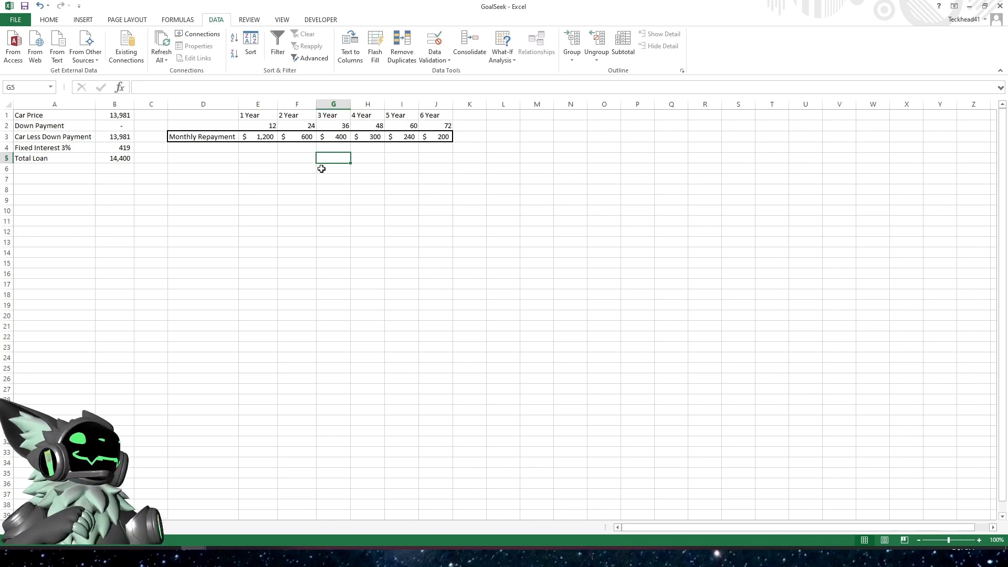
click(252, 202)
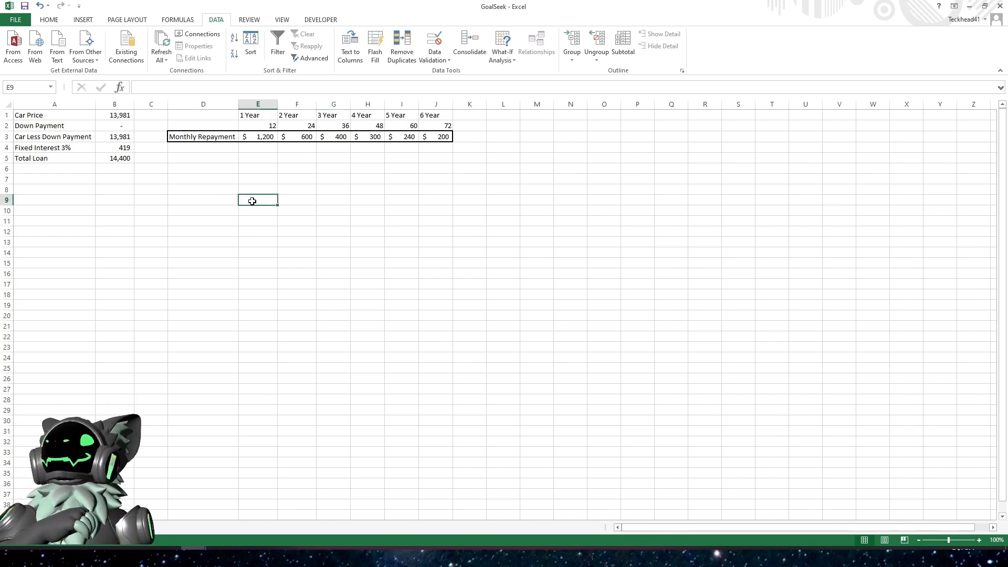
click(212, 240)
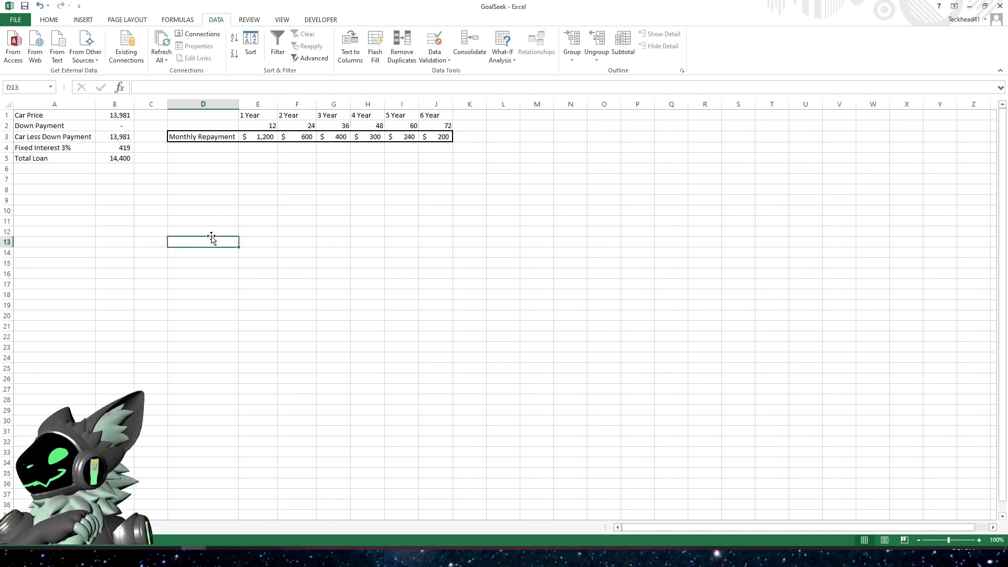
click(194, 198)
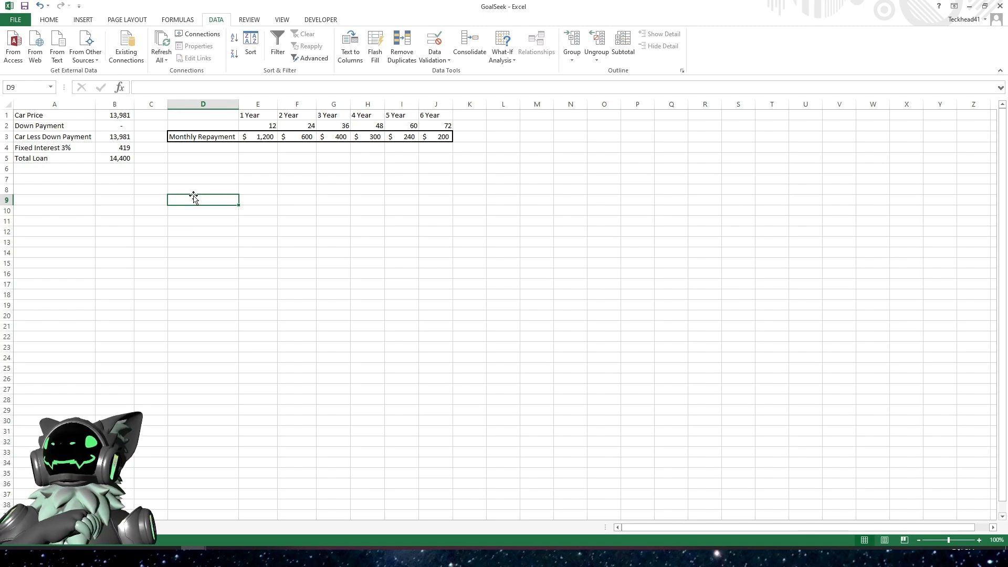